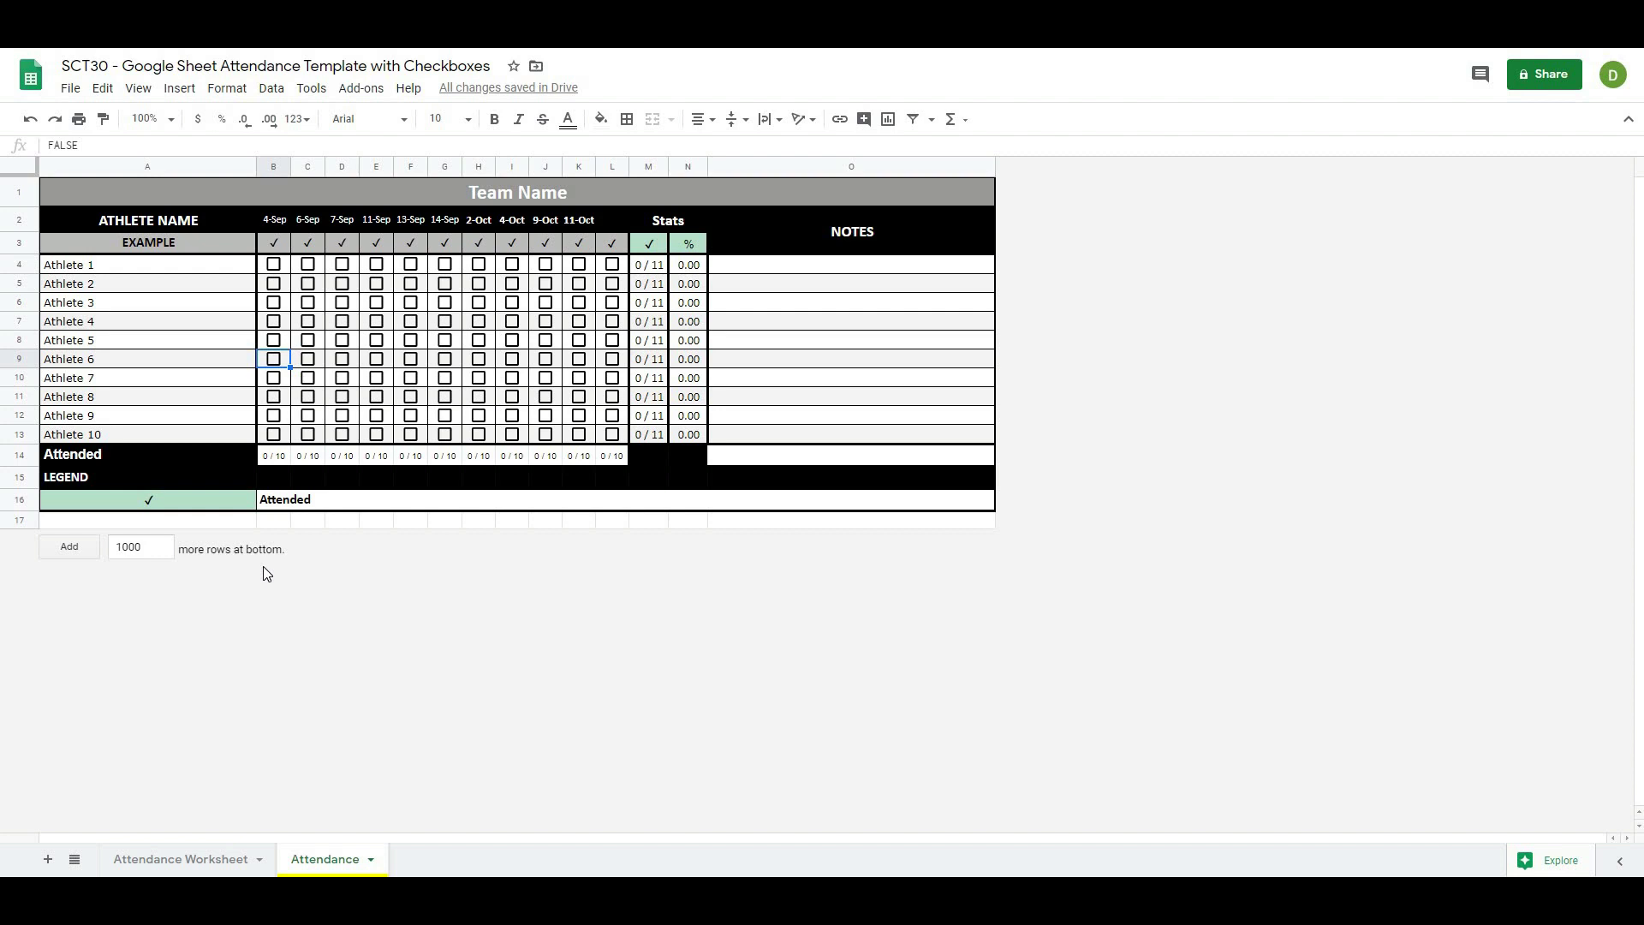
# Tick all ten athletes as attended on 4-Sep, and mark Athlete 1 as attended on 6-Sep and 7-Sep.
pyautogui.click(274, 267)
pyautogui.click(274, 284)
pyautogui.click(273, 303)
pyautogui.click(271, 325)
pyautogui.click(272, 341)
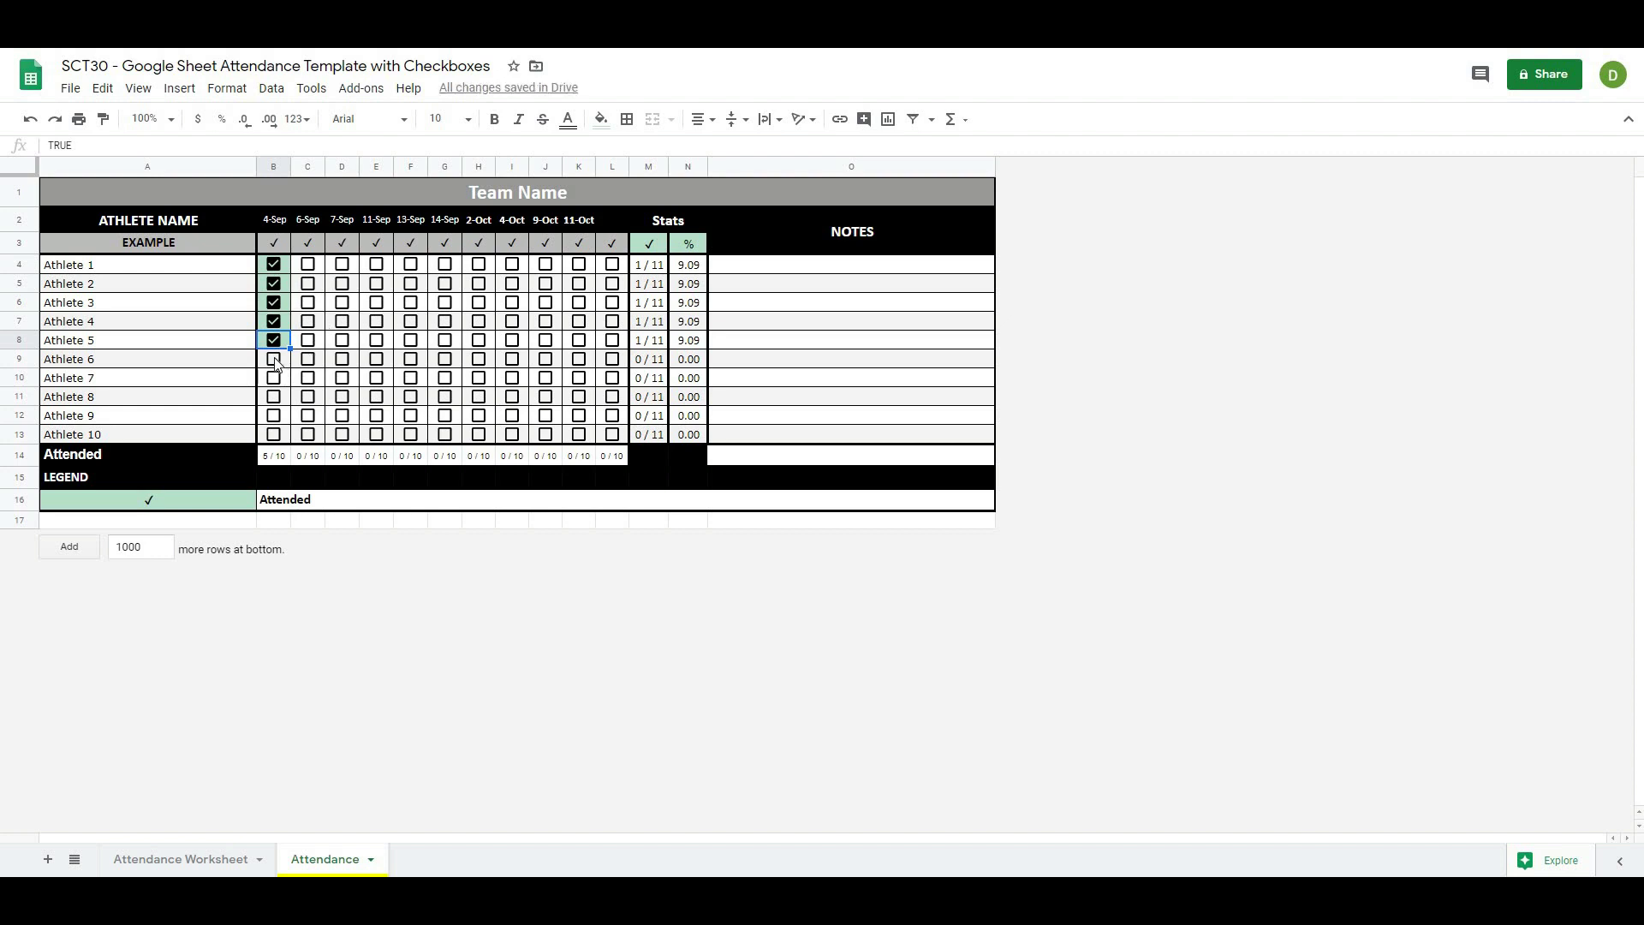
pyautogui.click(274, 360)
pyautogui.click(274, 378)
pyautogui.click(274, 397)
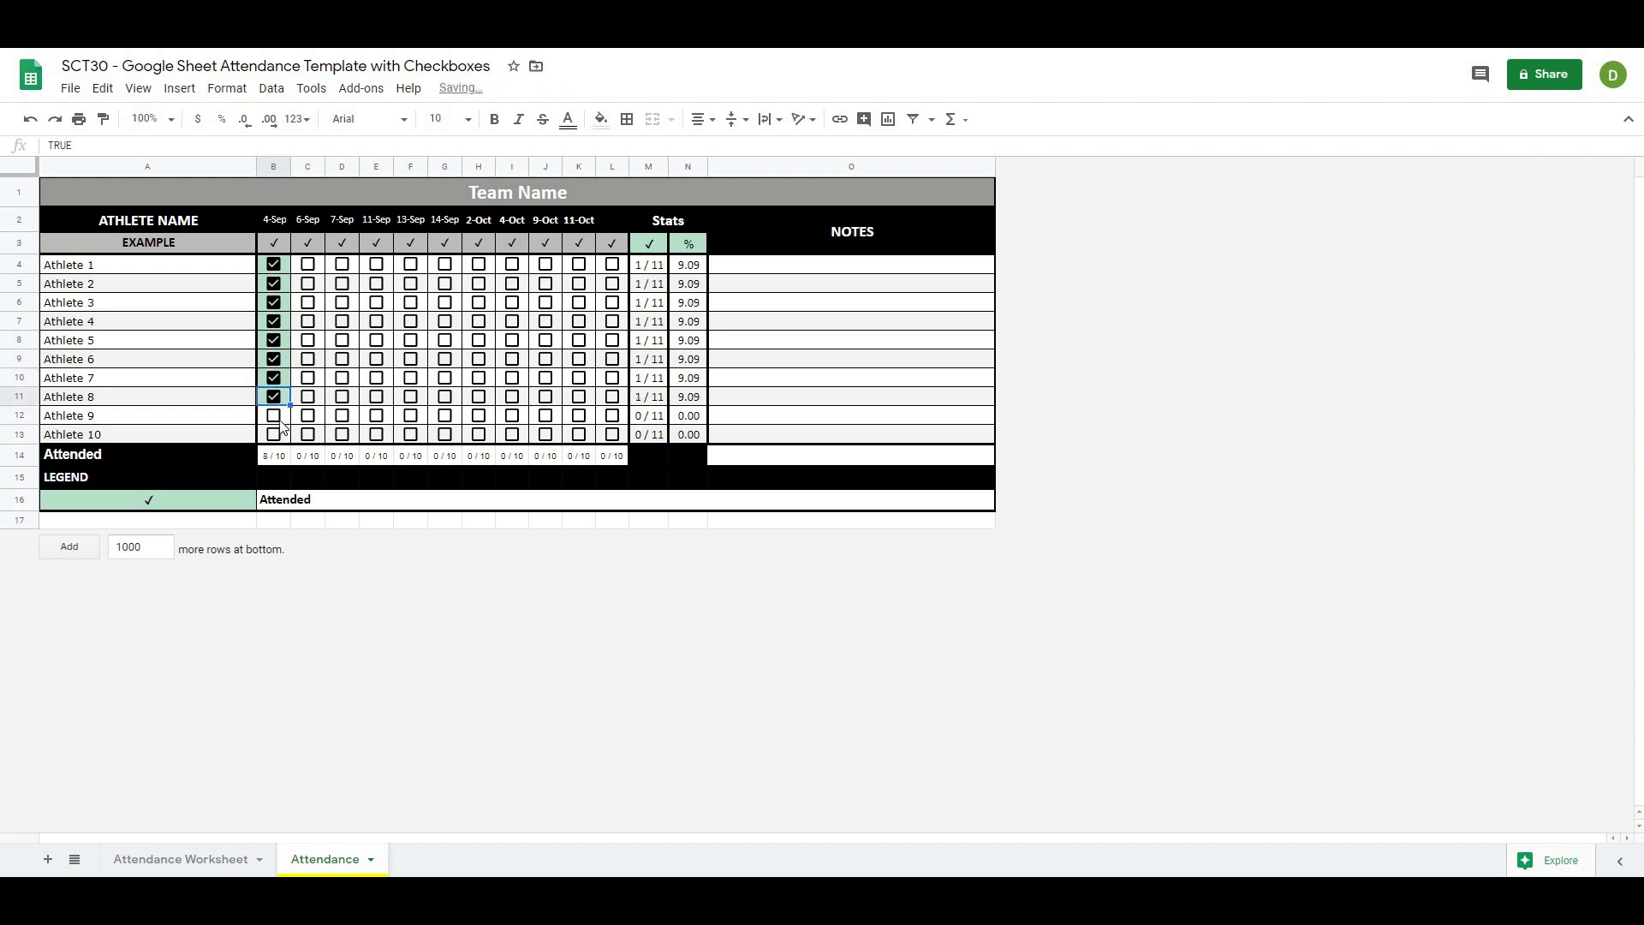
pyautogui.click(274, 416)
pyautogui.click(275, 435)
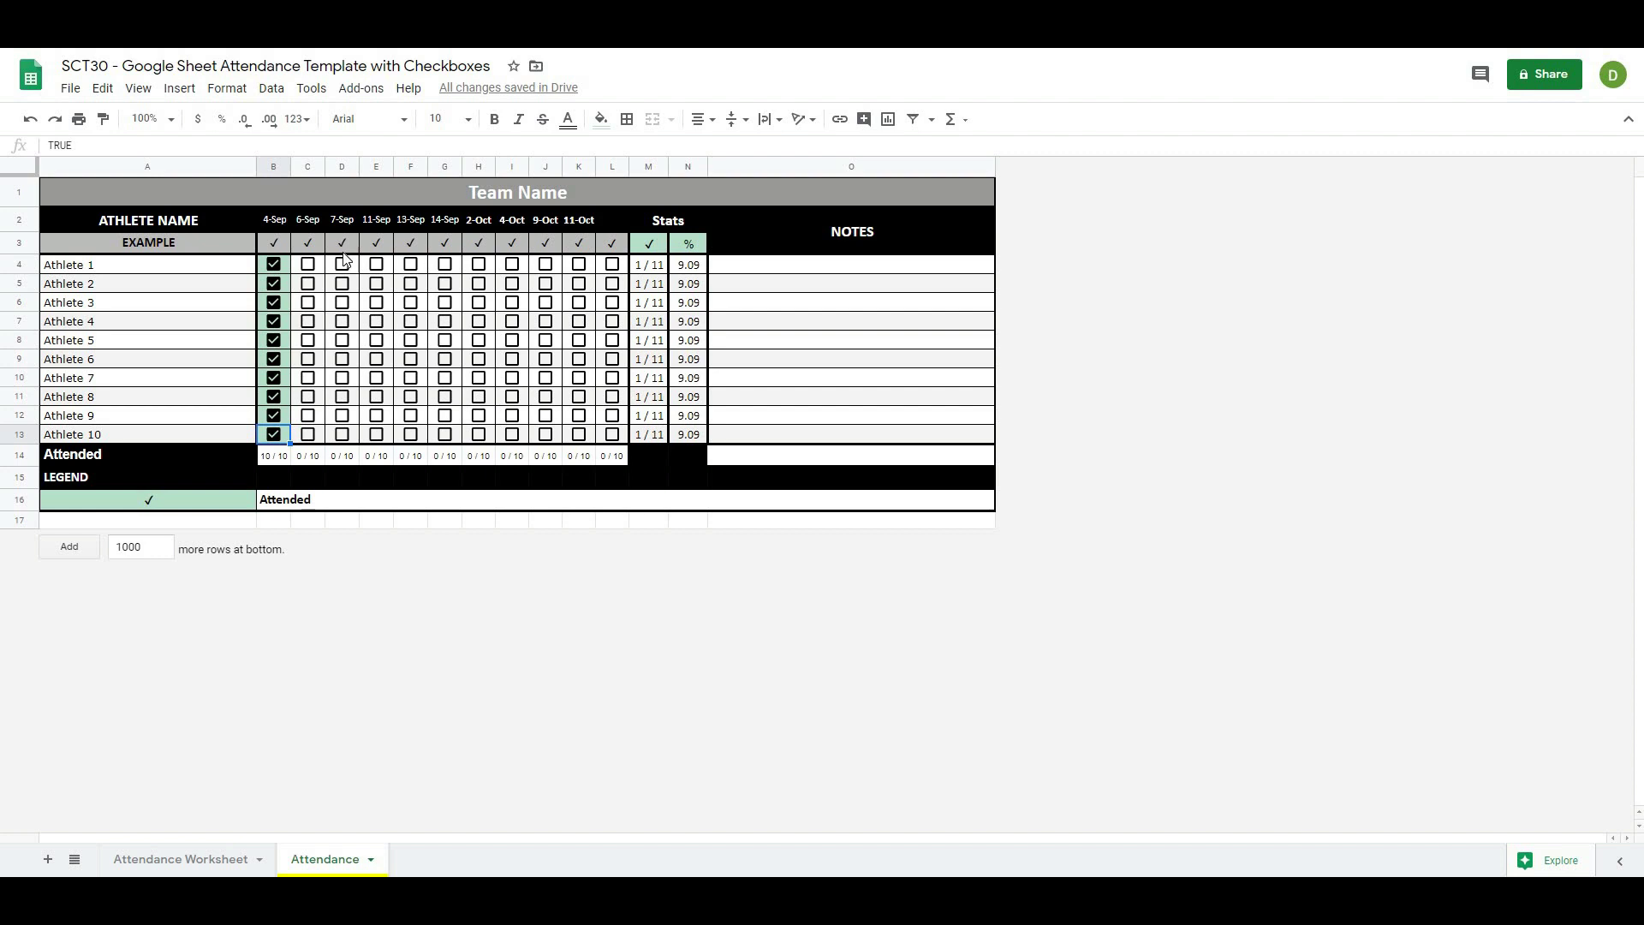
pyautogui.click(308, 264)
pyautogui.click(342, 264)
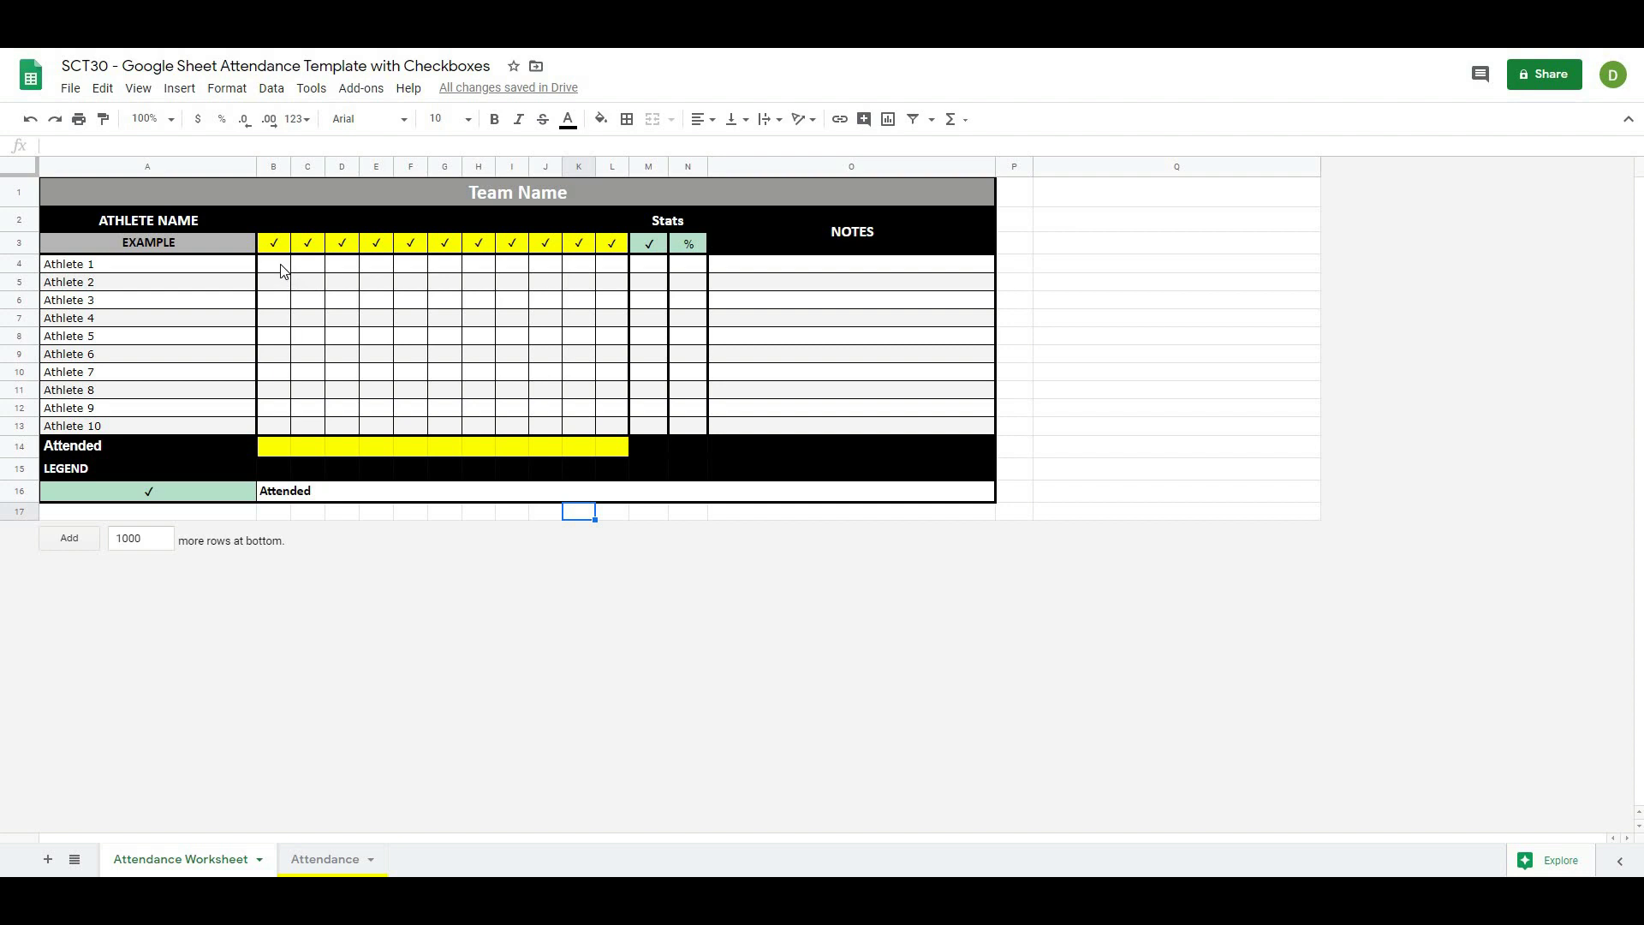
# Insert tick boxes for all ten athletes in cells B4:B13 of the Attendance Worksheet.
pyautogui.moveTo(283, 269); pyautogui.dragTo(279, 426)
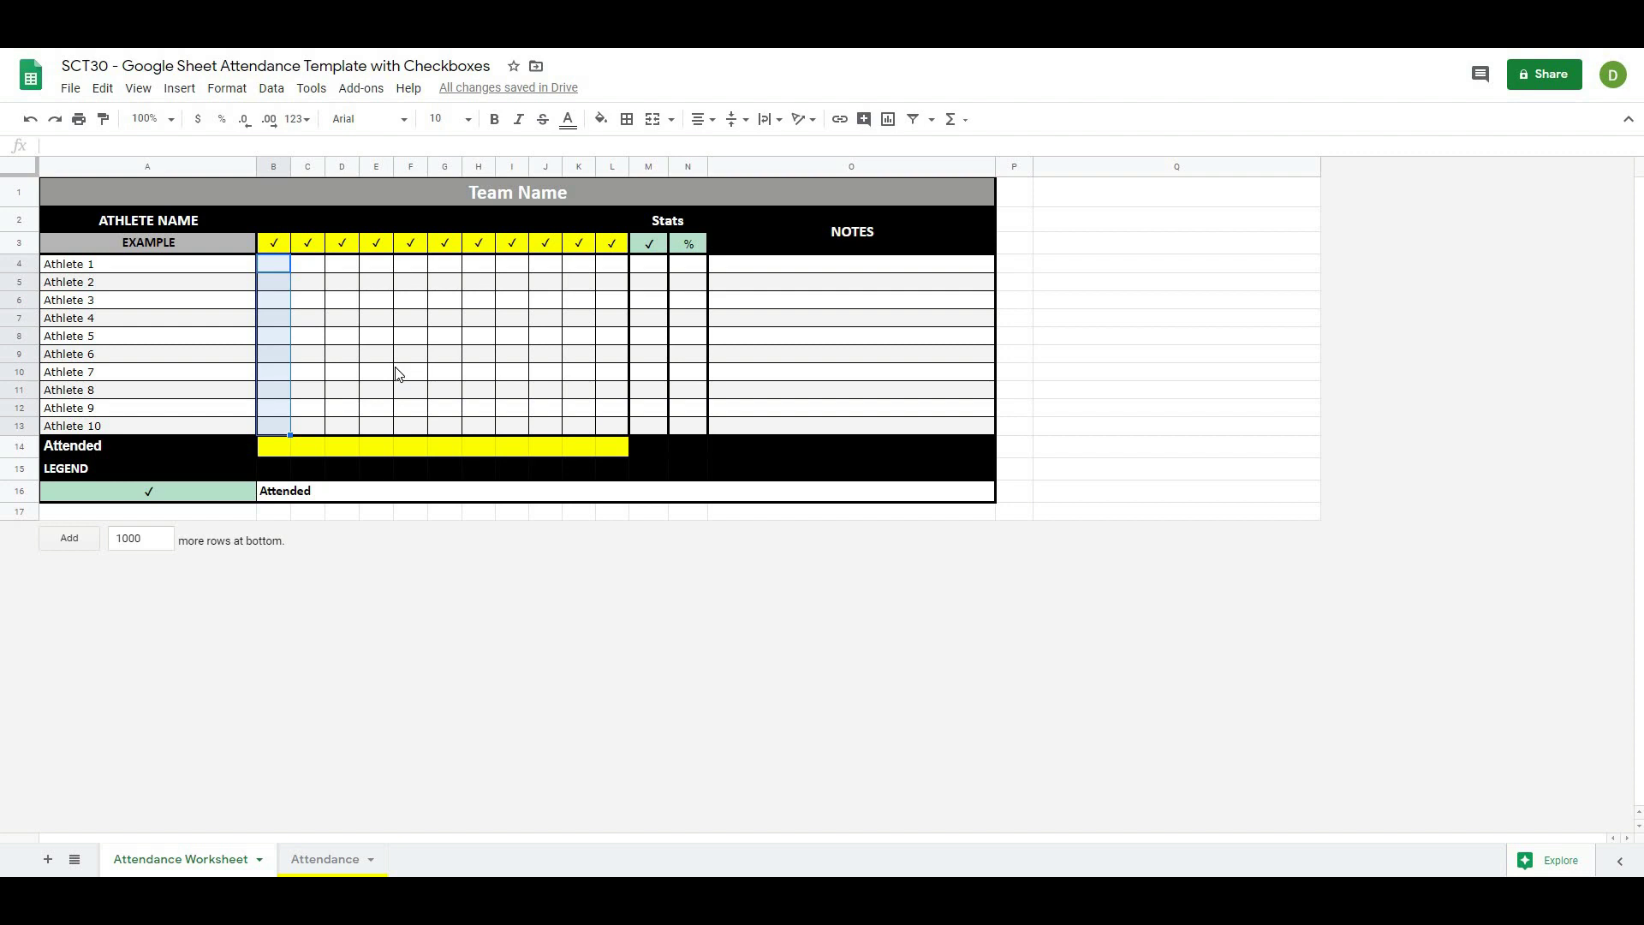
pyautogui.click(399, 373)
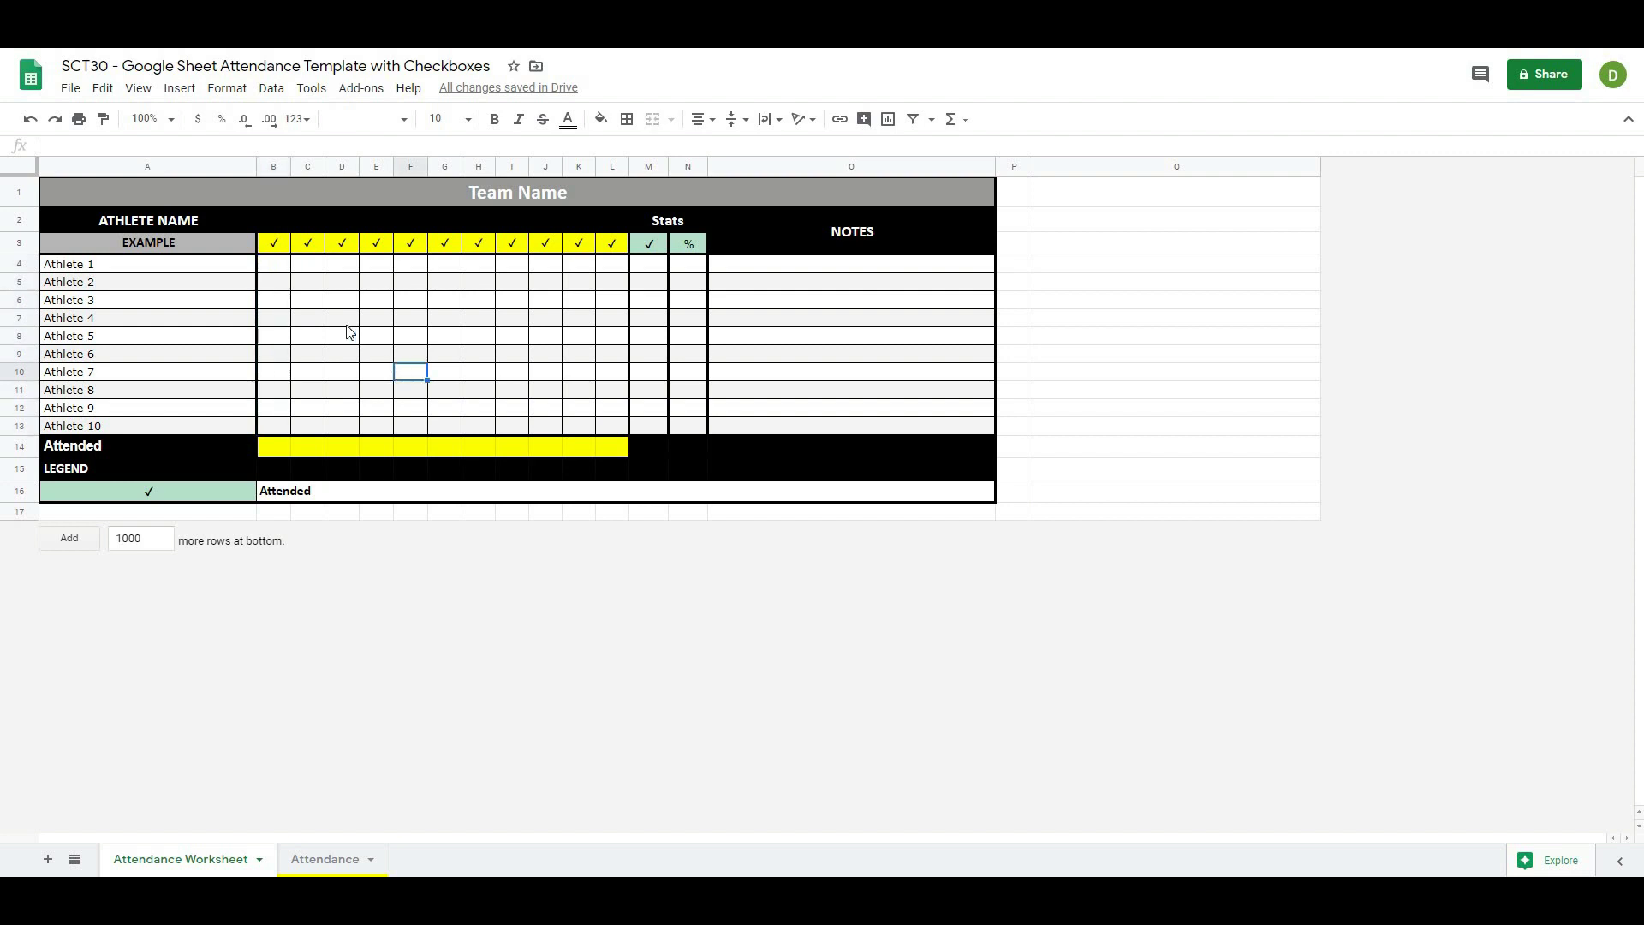
pyautogui.click(280, 267)
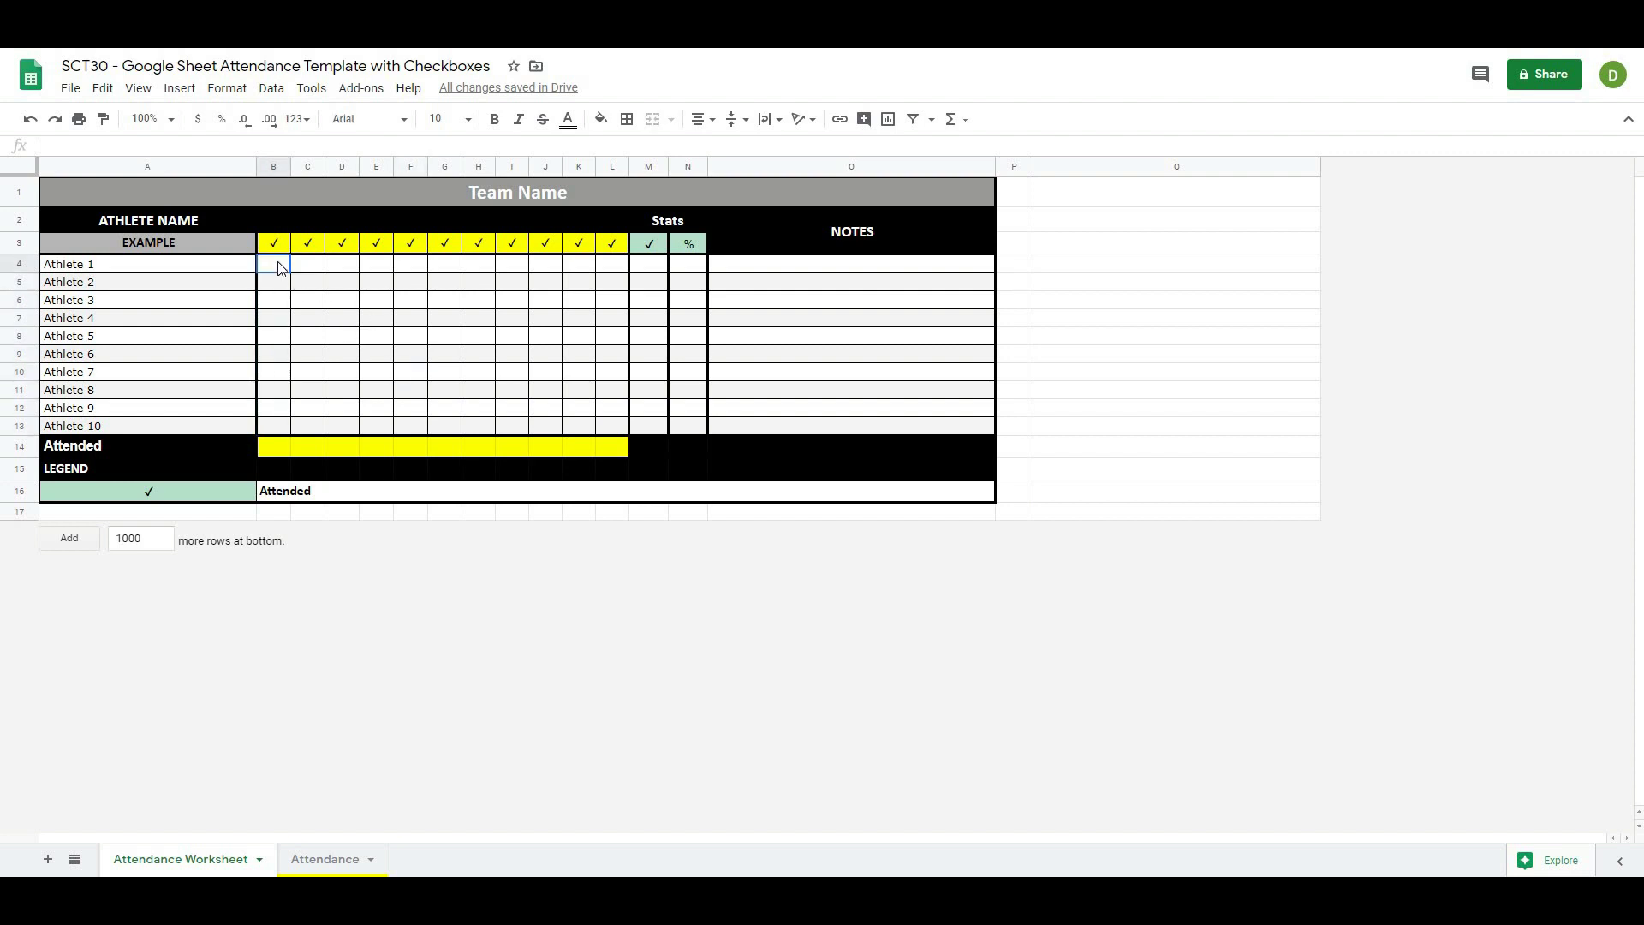
pyautogui.moveTo(276, 283); pyautogui.dragTo(270, 425)
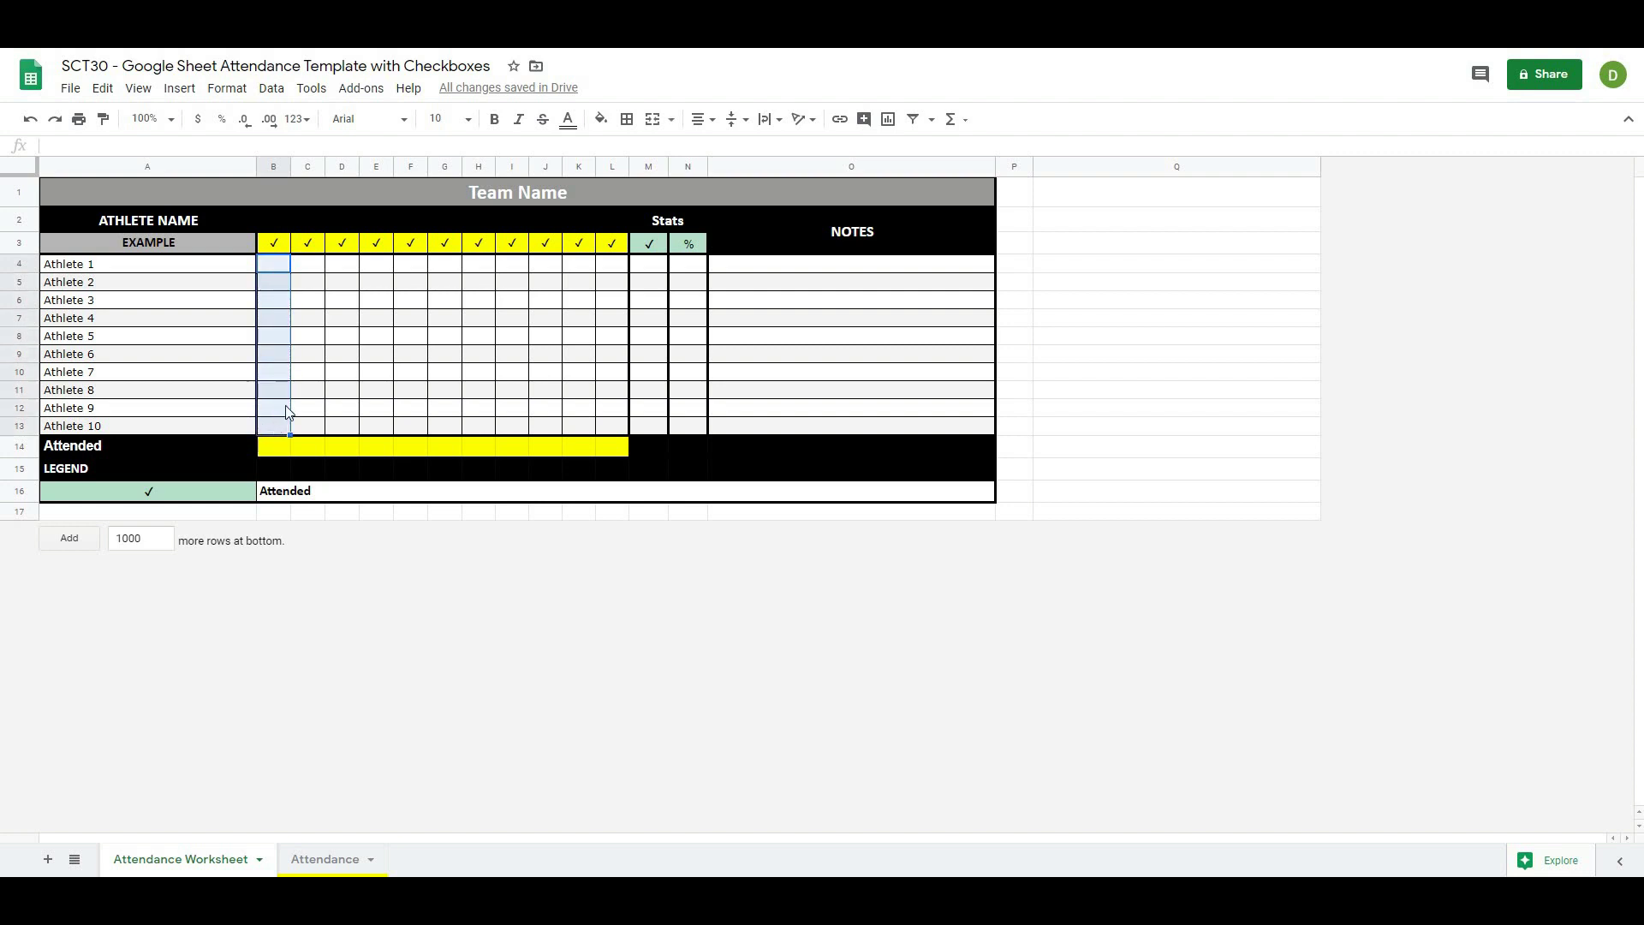
pyautogui.click(179, 89)
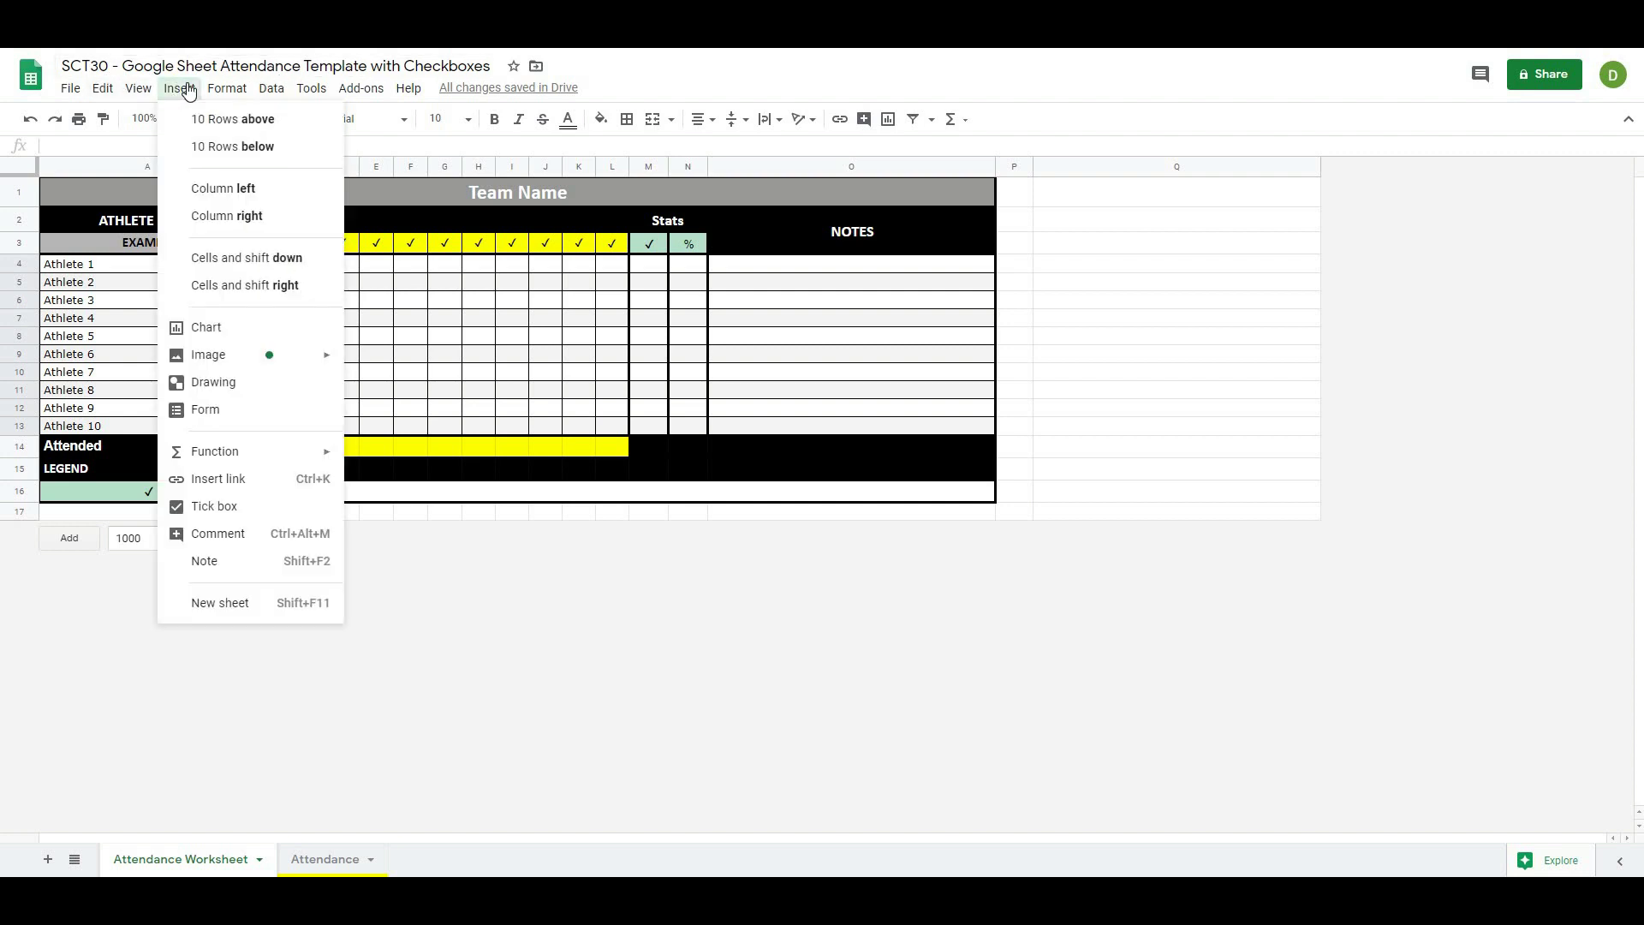
pyautogui.click(203, 506)
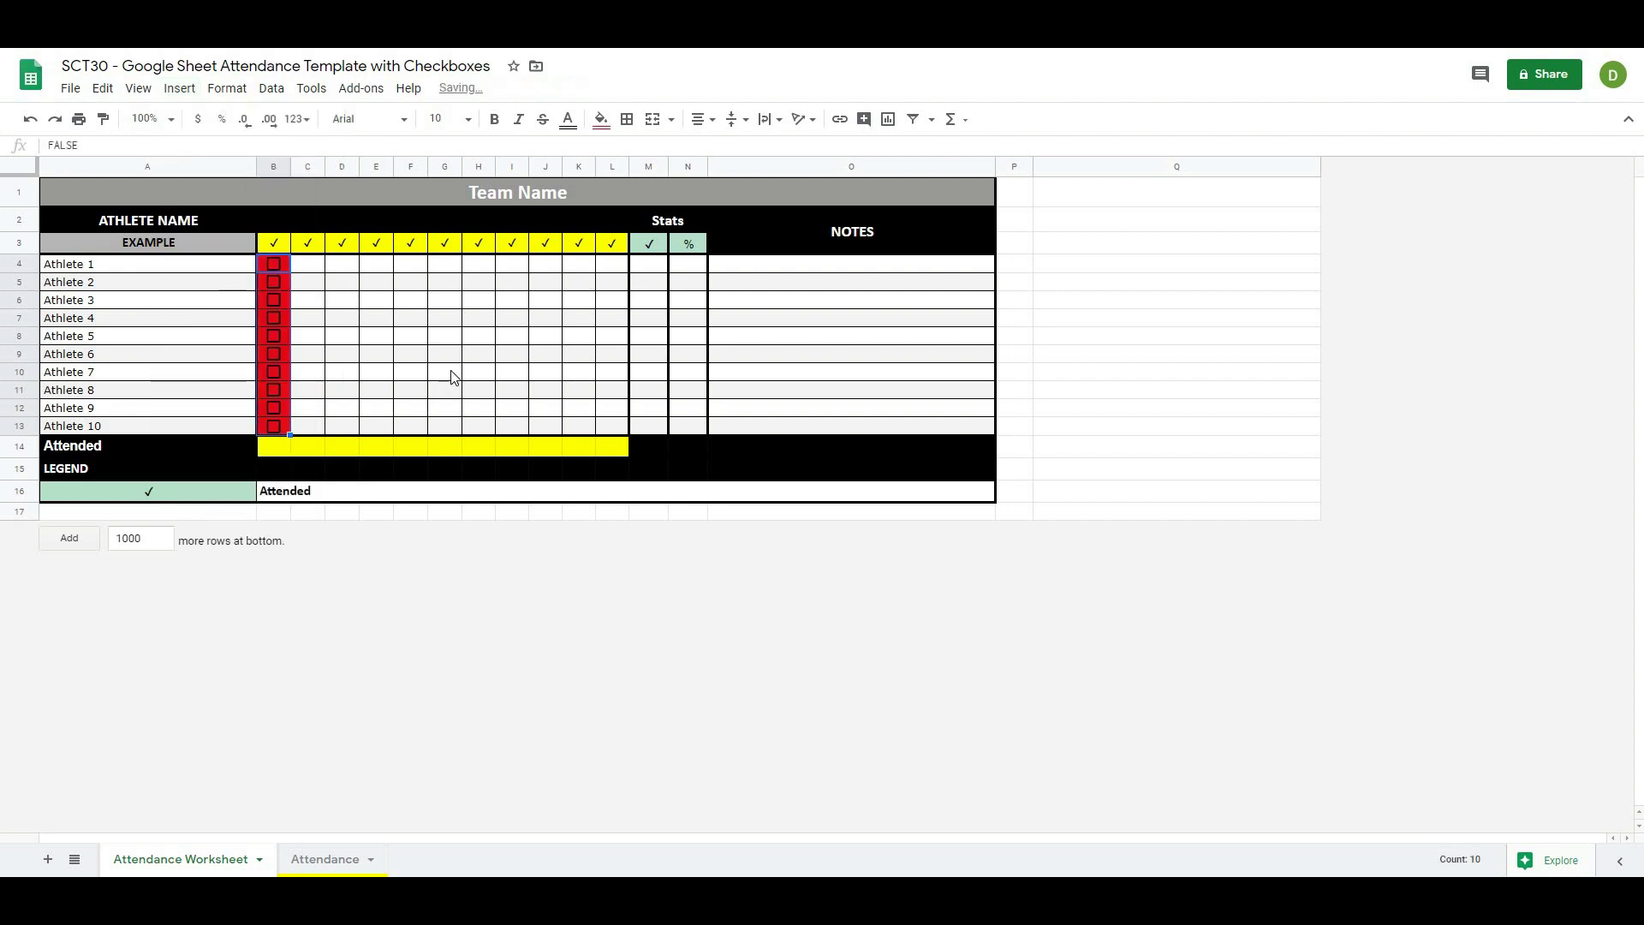
pyautogui.click(449, 373)
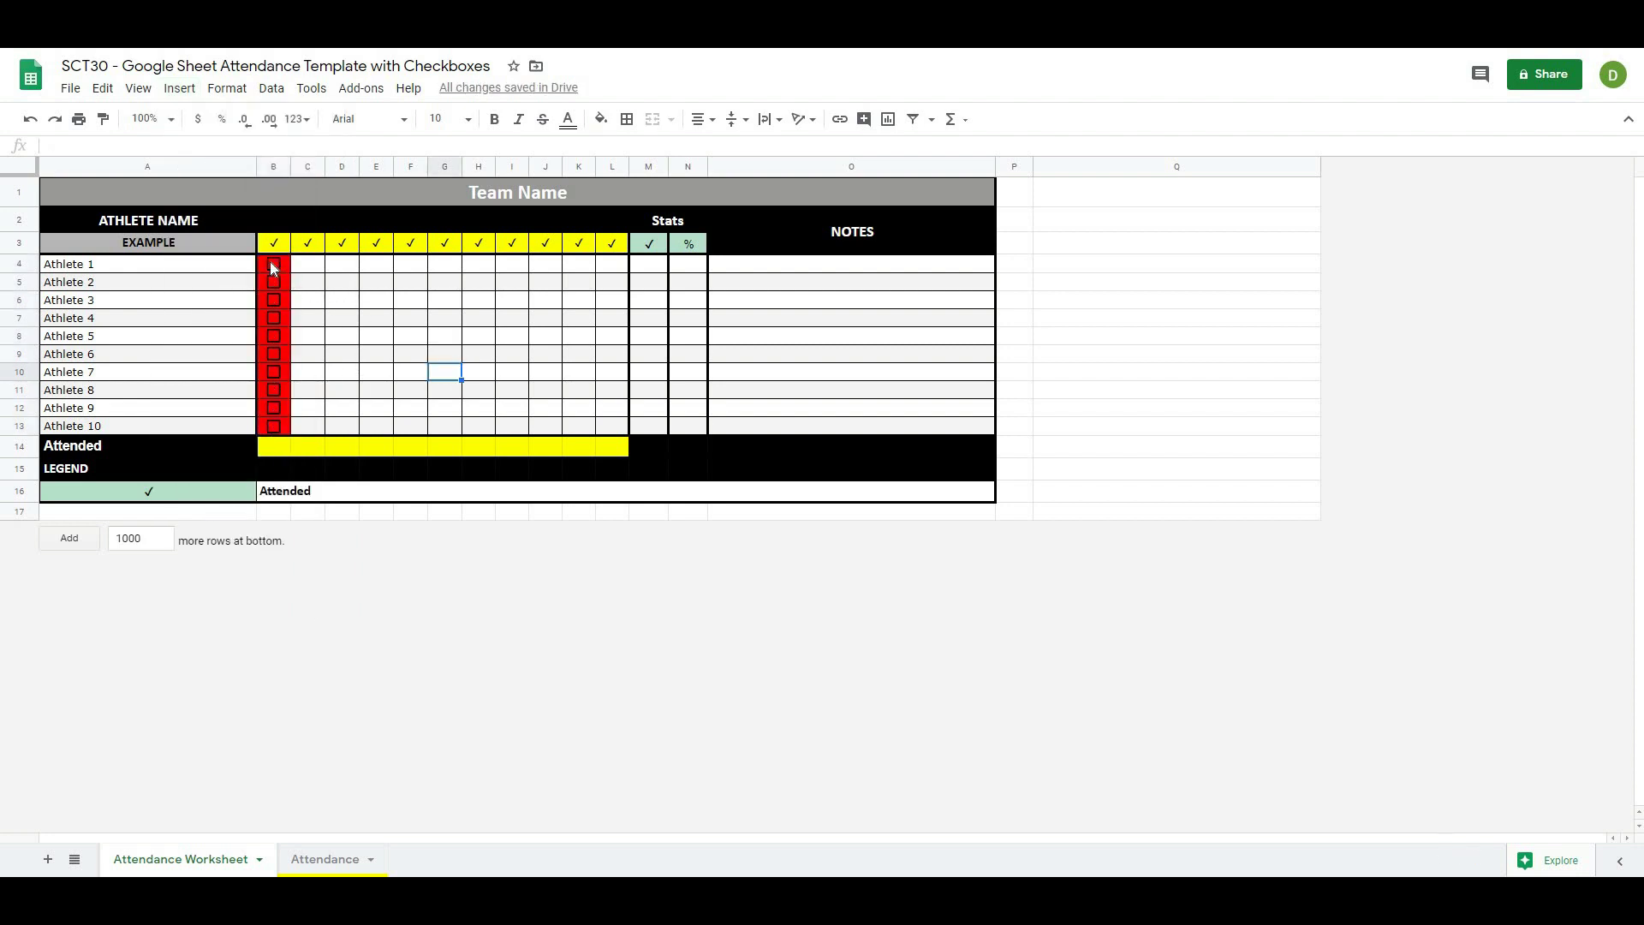
# Delete all three conditional format rules applied to B4:L13, for text containing "✓", "A" and "L".
pyautogui.click(227, 89)
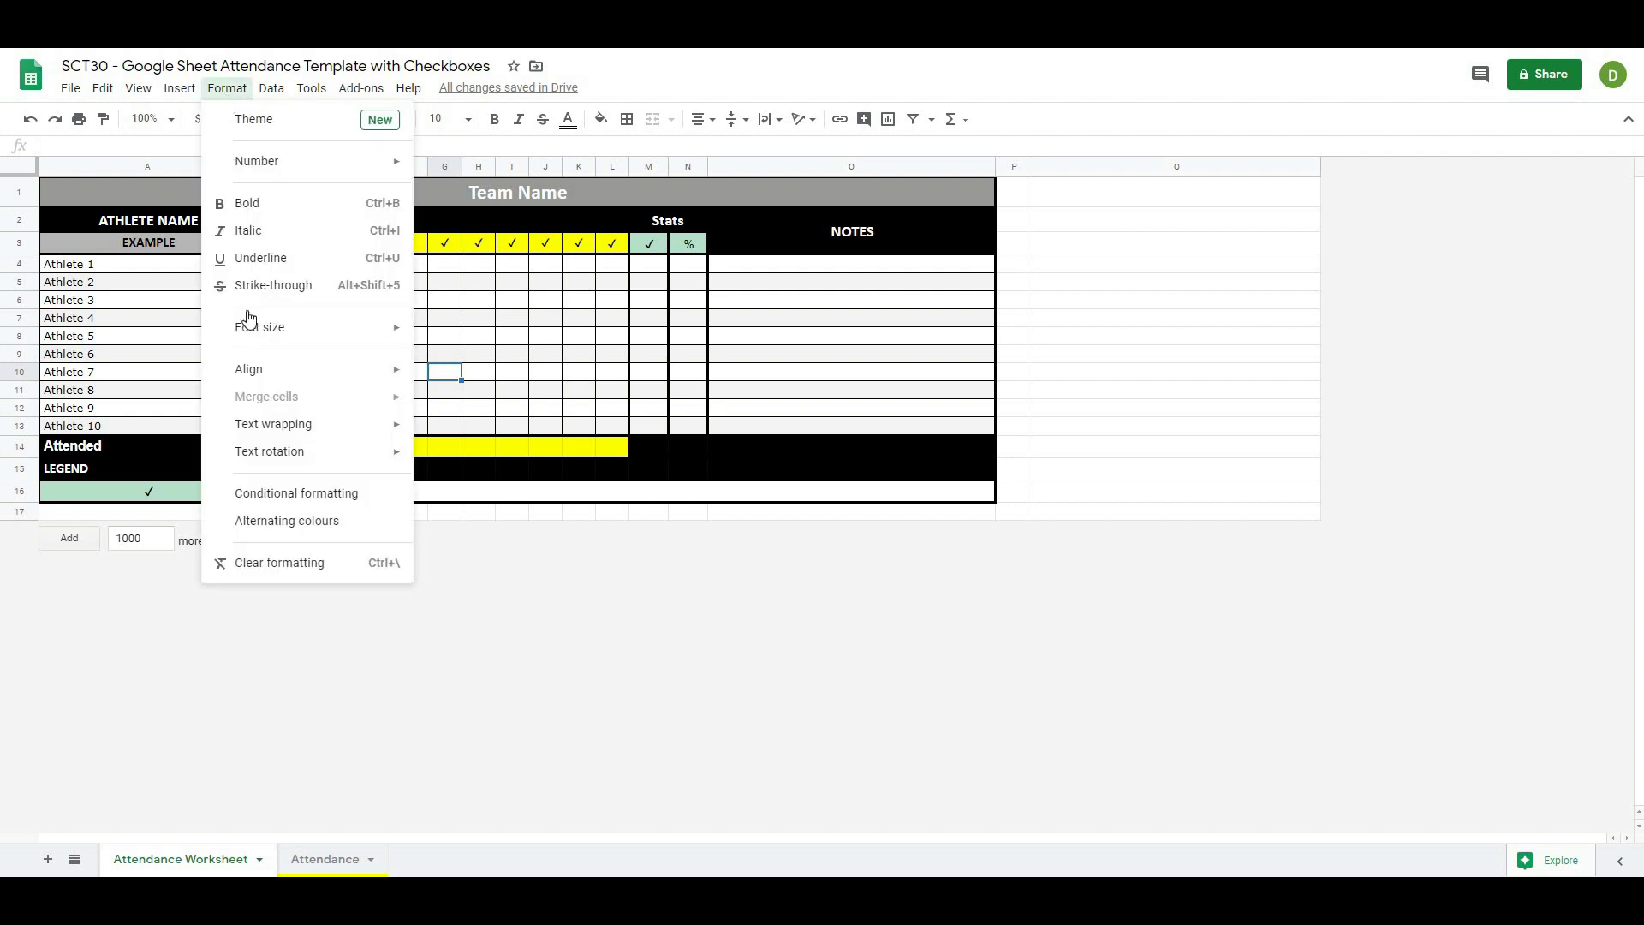
pyautogui.click(293, 498)
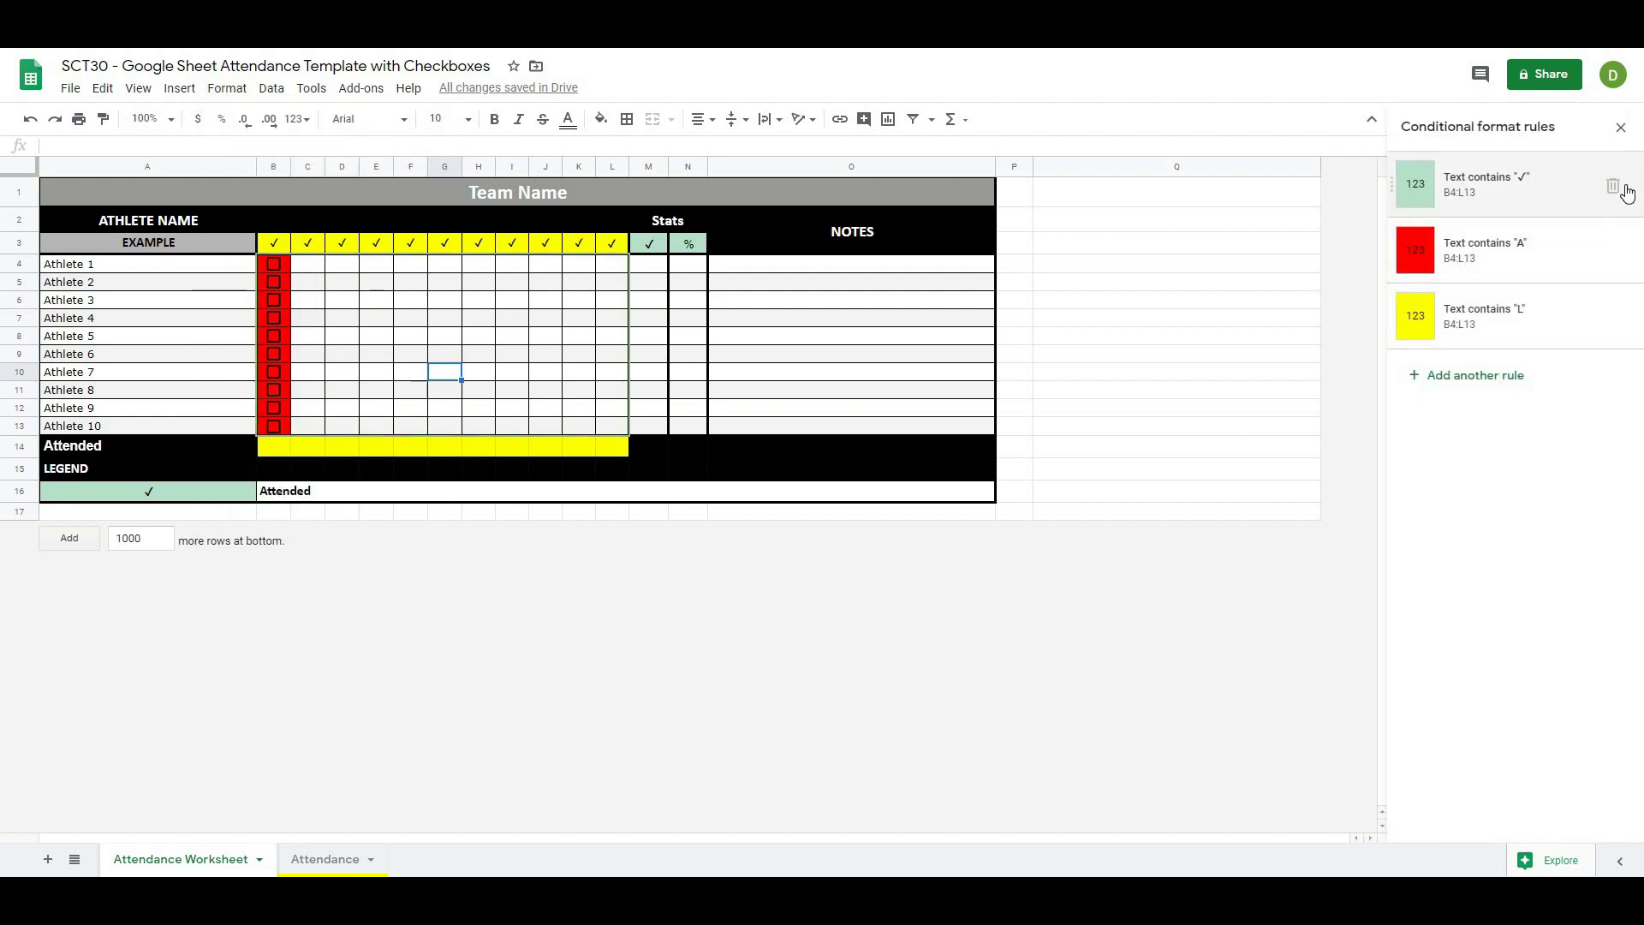
pyautogui.click(1613, 188)
pyautogui.click(1613, 188)
pyautogui.click(1613, 188)
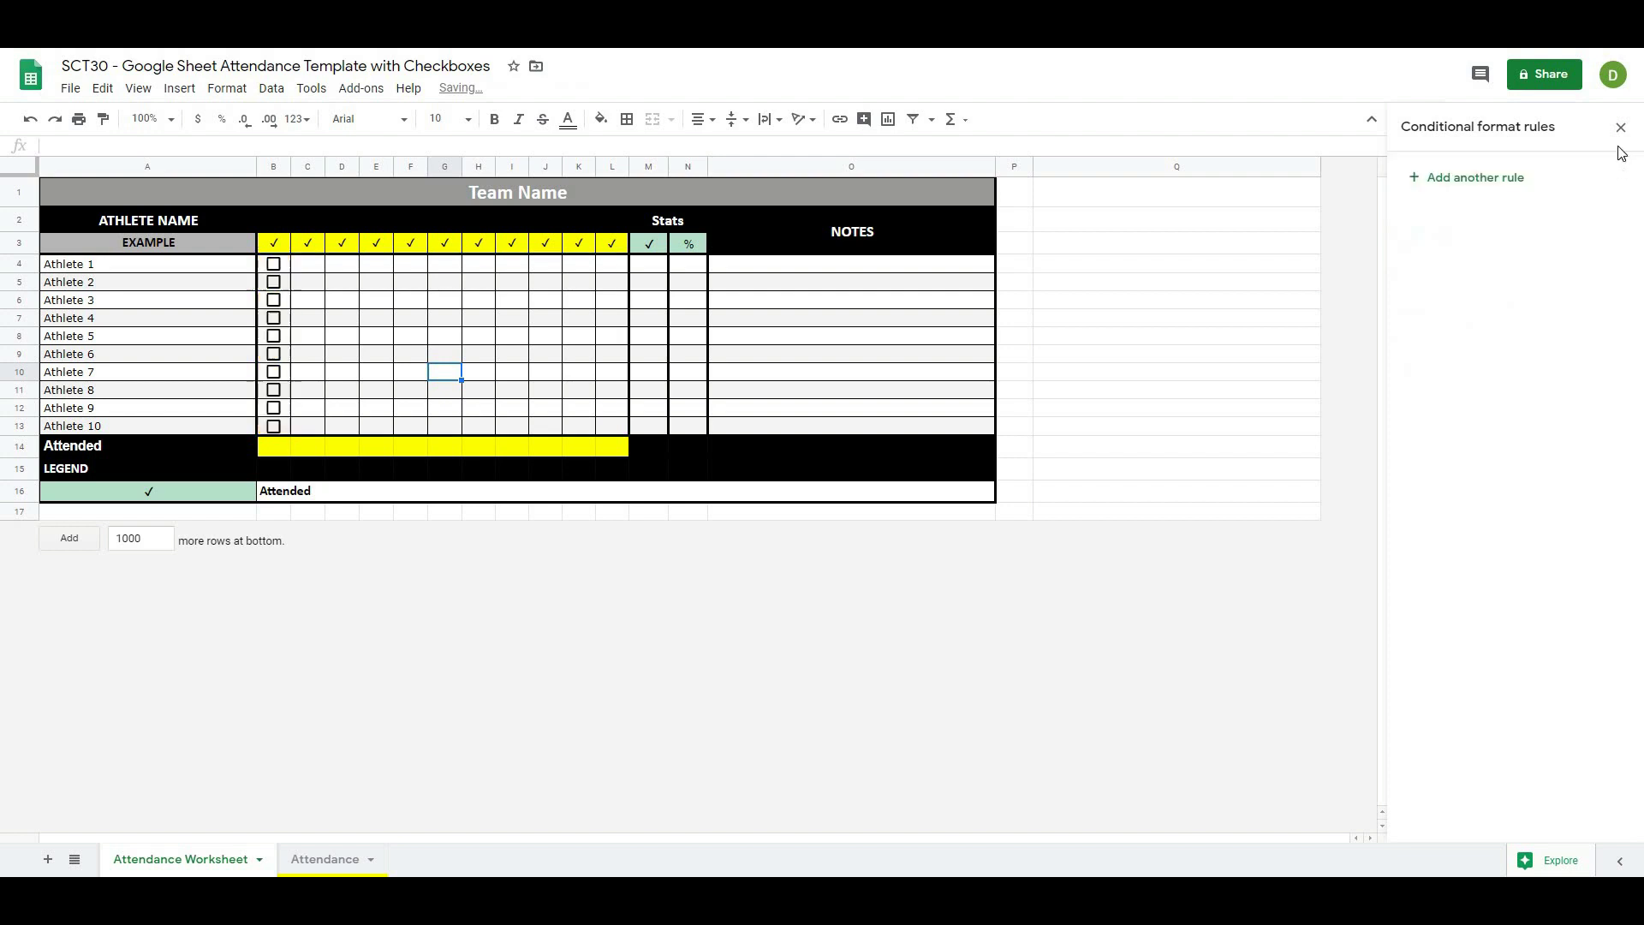
pyautogui.click(1620, 128)
pyautogui.click(409, 374)
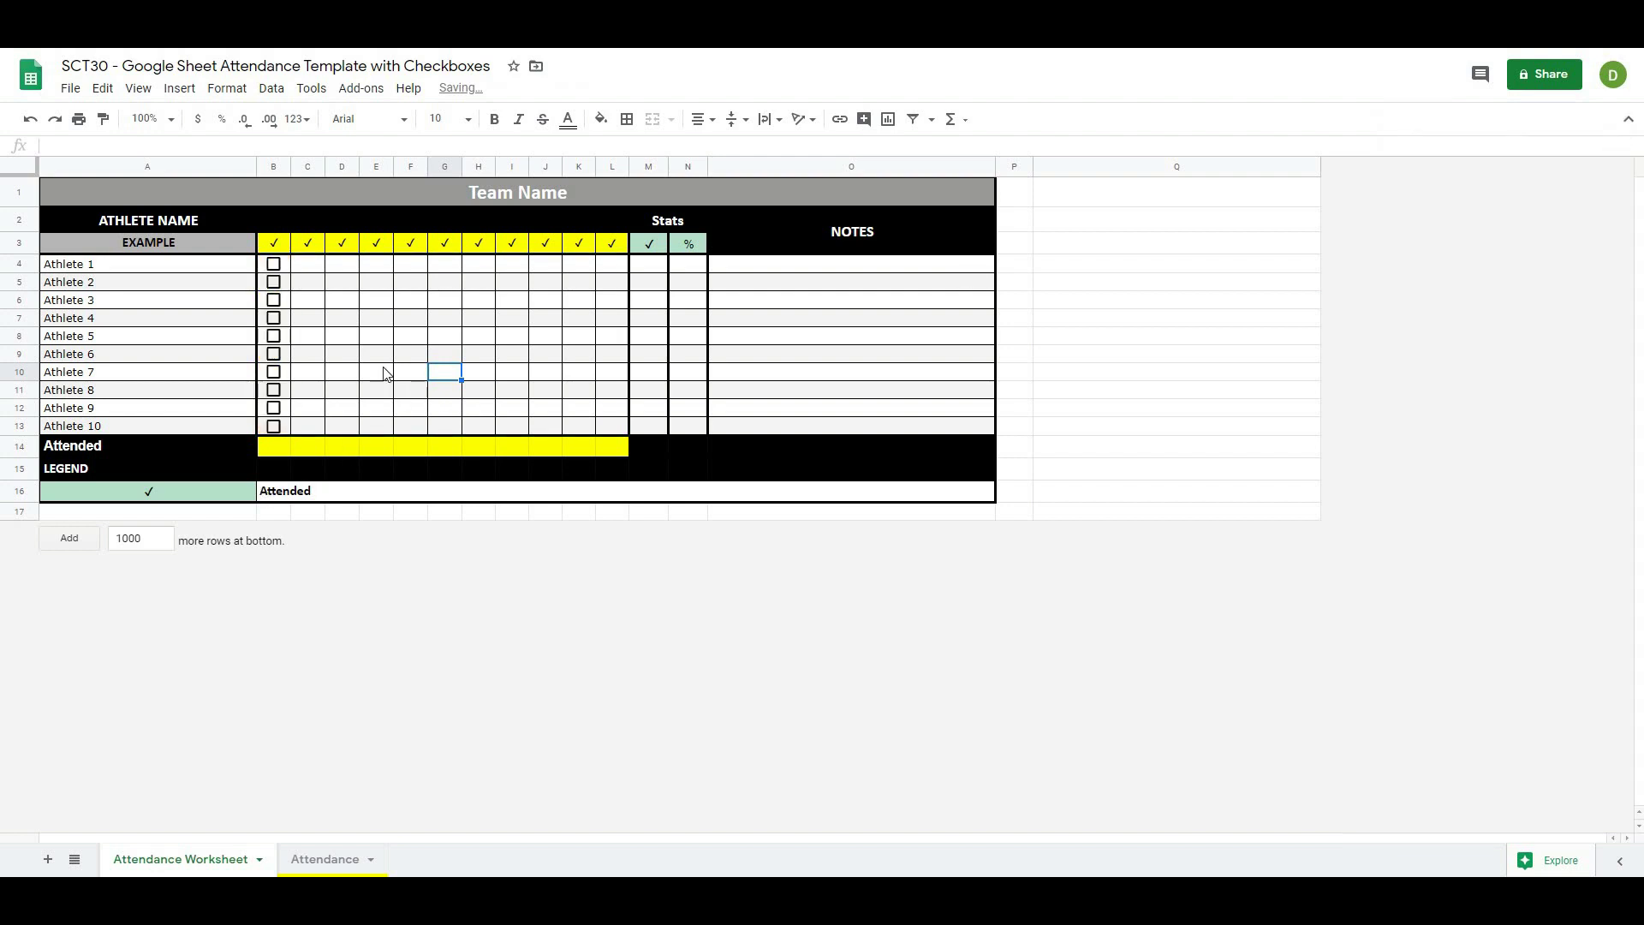
# Test the column B tick boxes by ticking all ten from Athlete 1 to 10 and unticking them in reverse order.
pyautogui.click(273, 264)
pyautogui.click(273, 281)
pyautogui.click(273, 300)
pyautogui.click(273, 319)
pyautogui.click(273, 335)
pyautogui.click(274, 354)
pyautogui.click(273, 371)
pyautogui.click(273, 390)
pyautogui.click(273, 409)
pyautogui.click(274, 423)
pyautogui.click(274, 423)
pyautogui.click(273, 408)
pyautogui.click(273, 389)
pyautogui.click(273, 371)
pyautogui.click(273, 353)
pyautogui.click(273, 336)
pyautogui.click(273, 318)
pyautogui.click(273, 299)
pyautogui.click(274, 282)
pyautogui.click(273, 264)
pyautogui.click(367, 280)
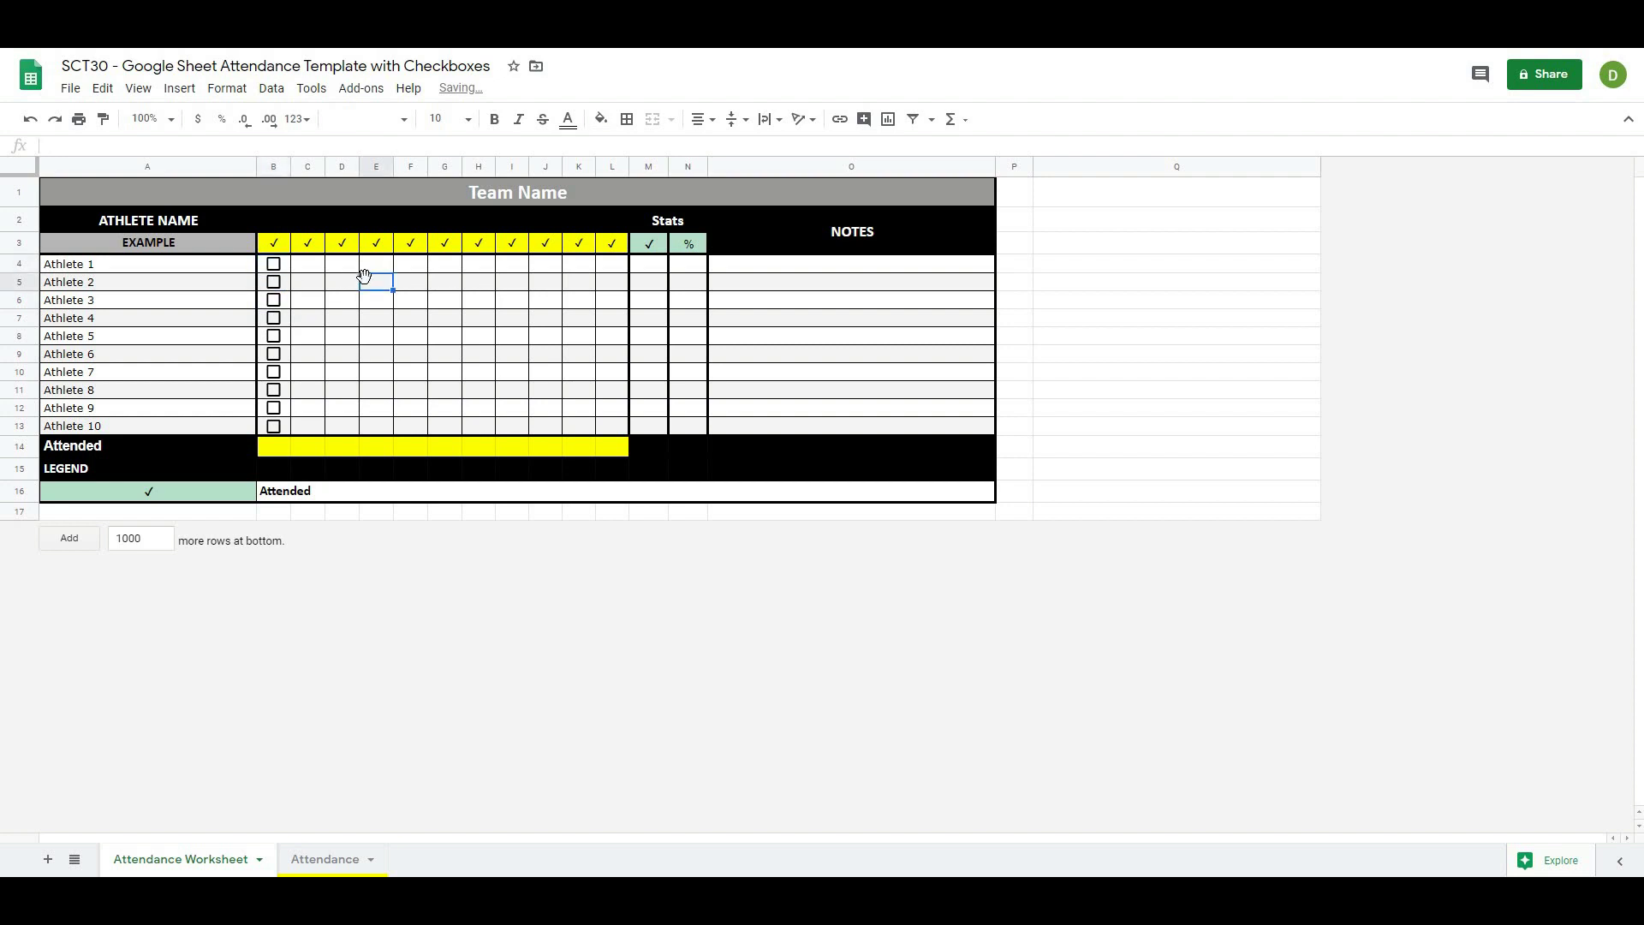
# Select Athlete 1's cell B4 and tick its box to check the underlying cell value.
pyautogui.click(286, 266)
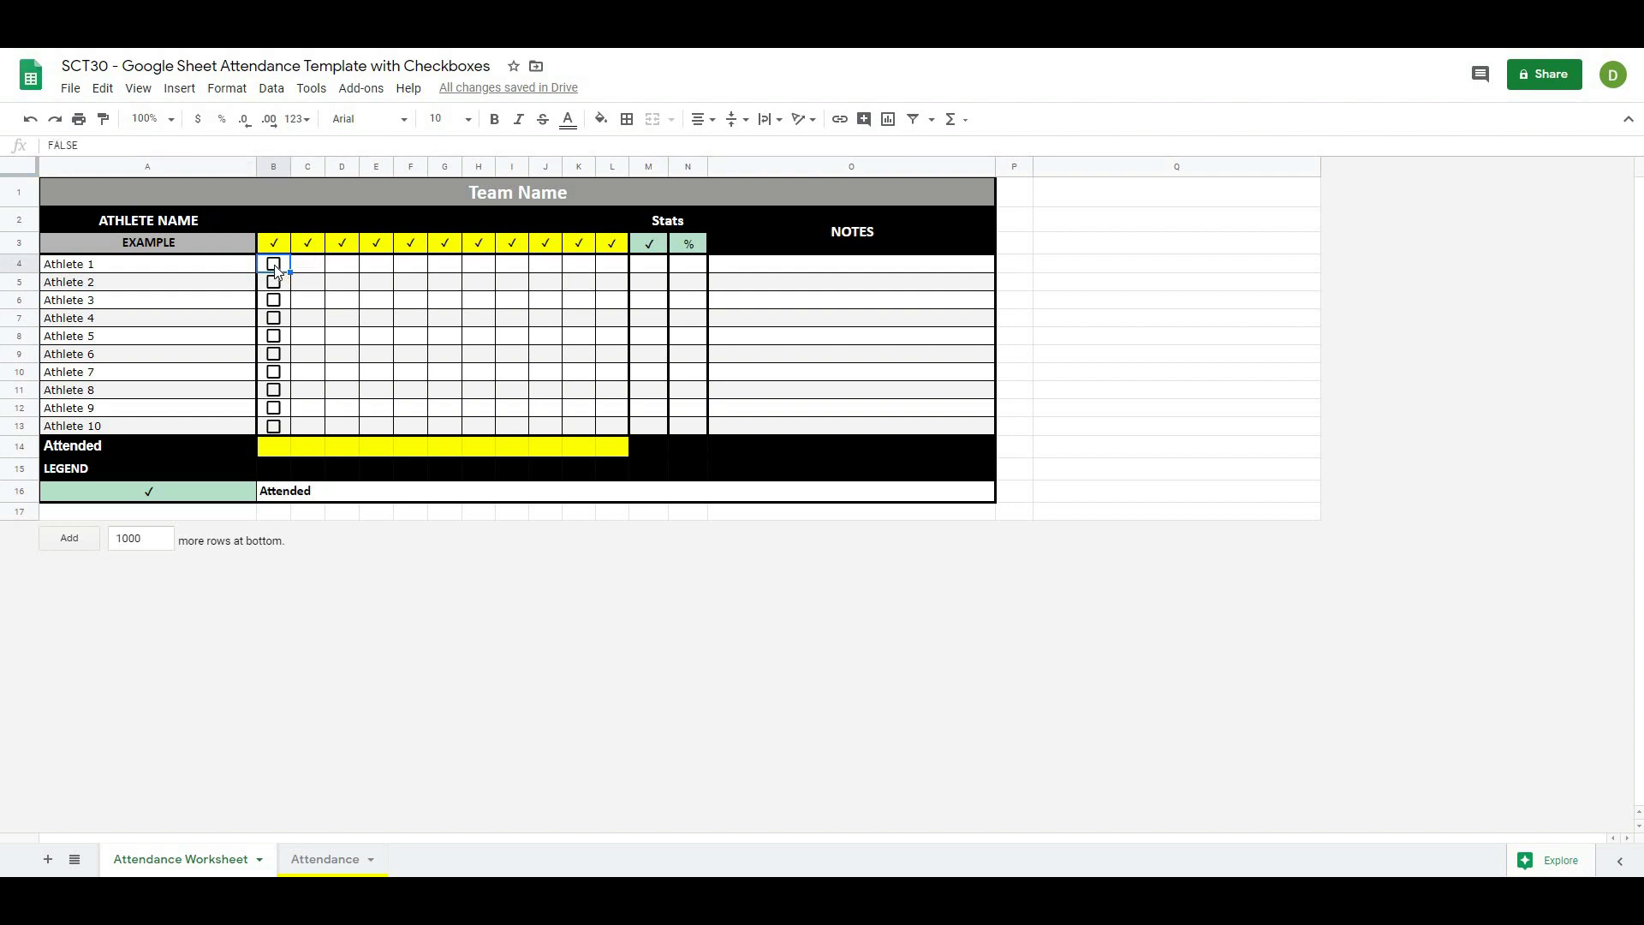
pyautogui.click(274, 265)
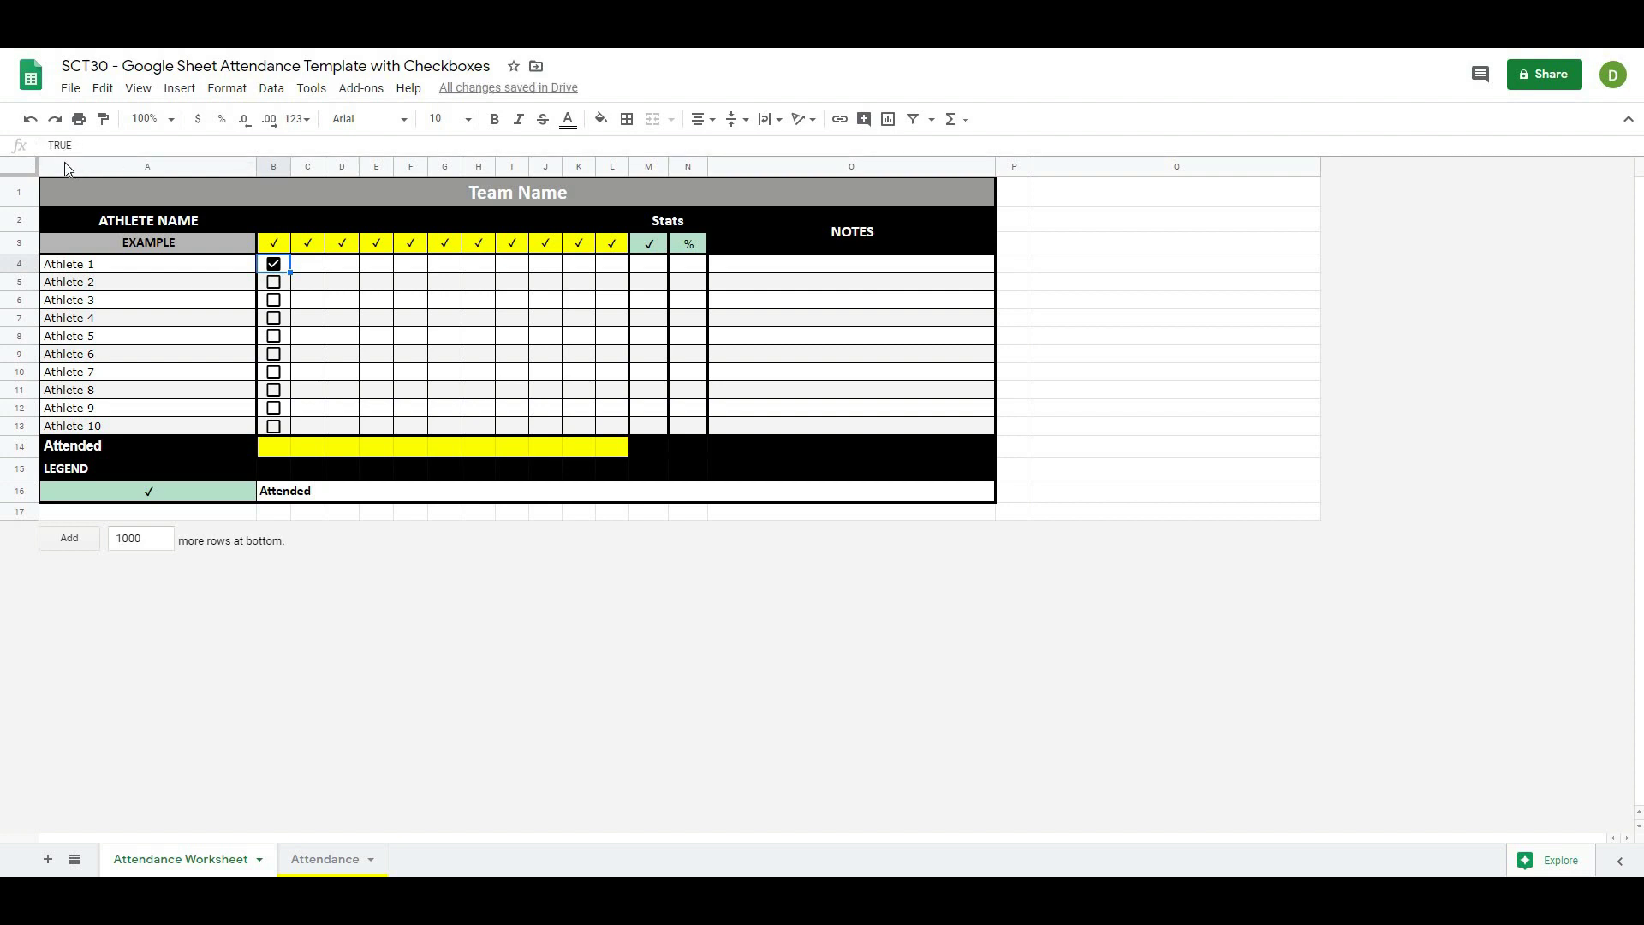
pyautogui.click(372, 320)
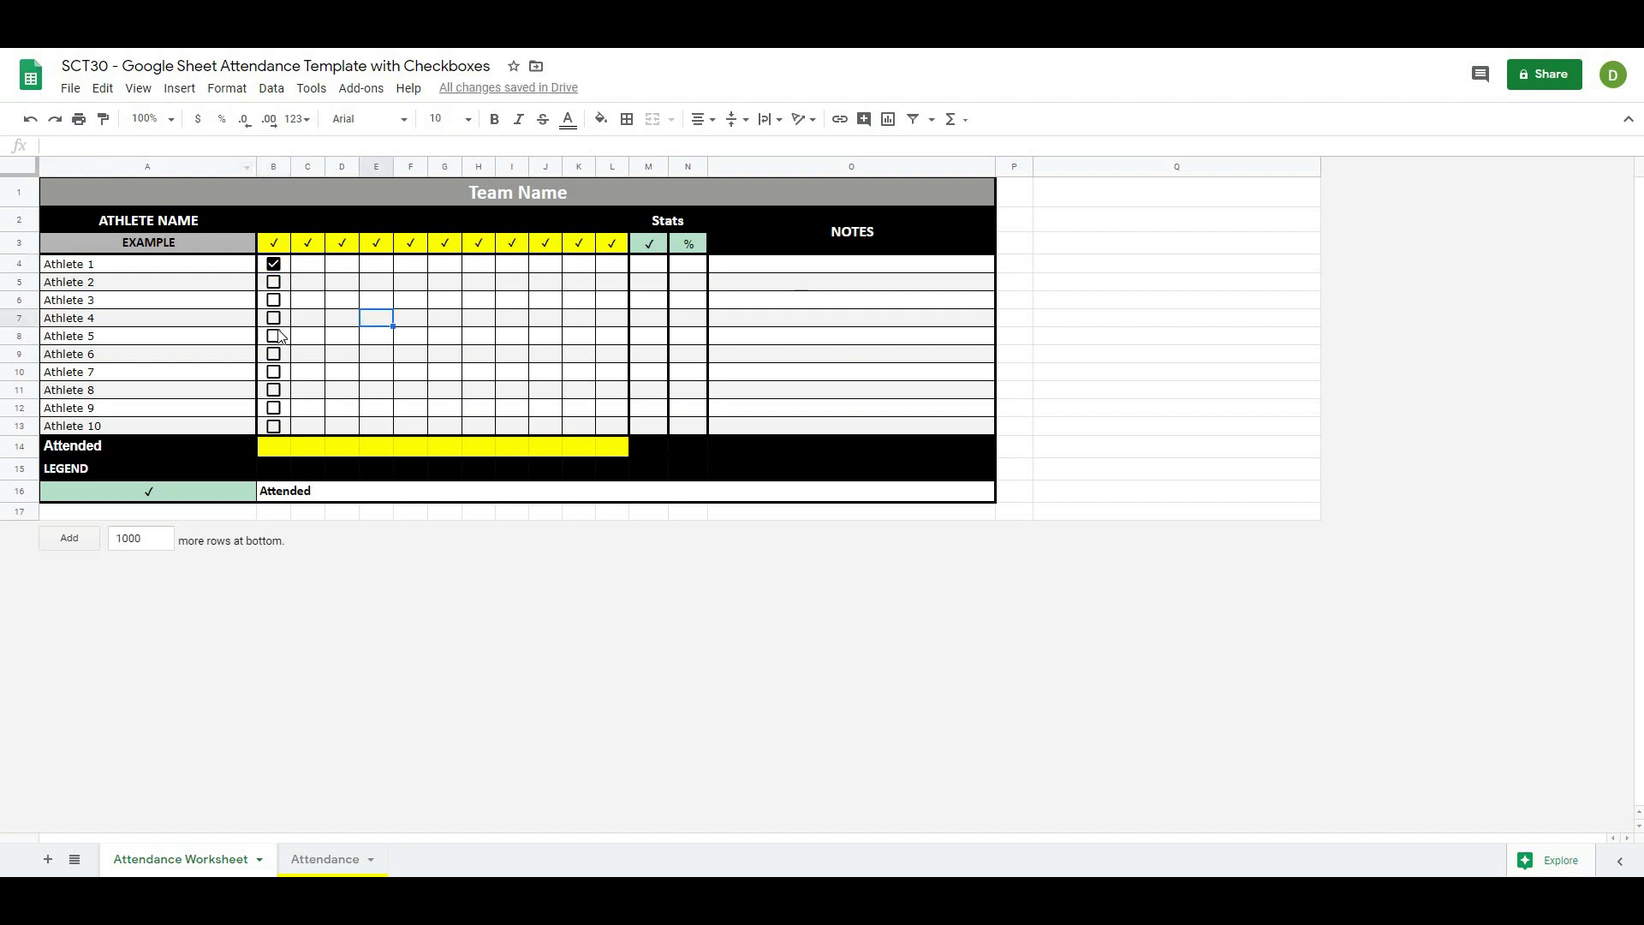
# Add tick boxes to C4:L13 through data validation with the Tick box criteria.
pyautogui.click(309, 269)
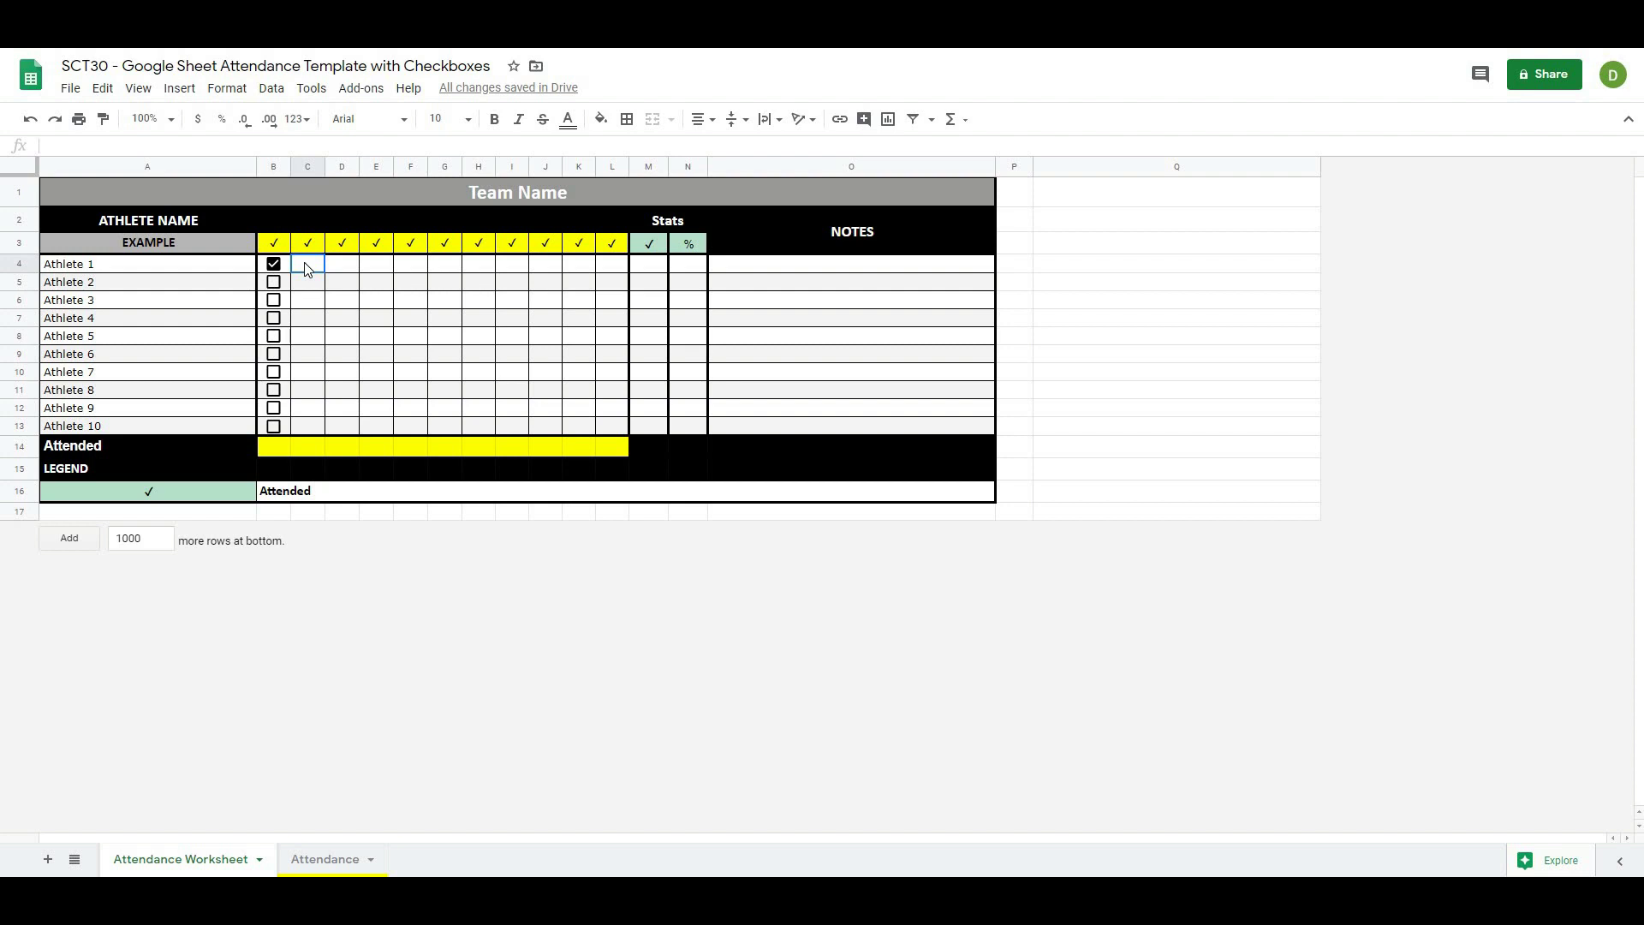
pyautogui.moveTo(308, 270); pyautogui.dragTo(622, 431)
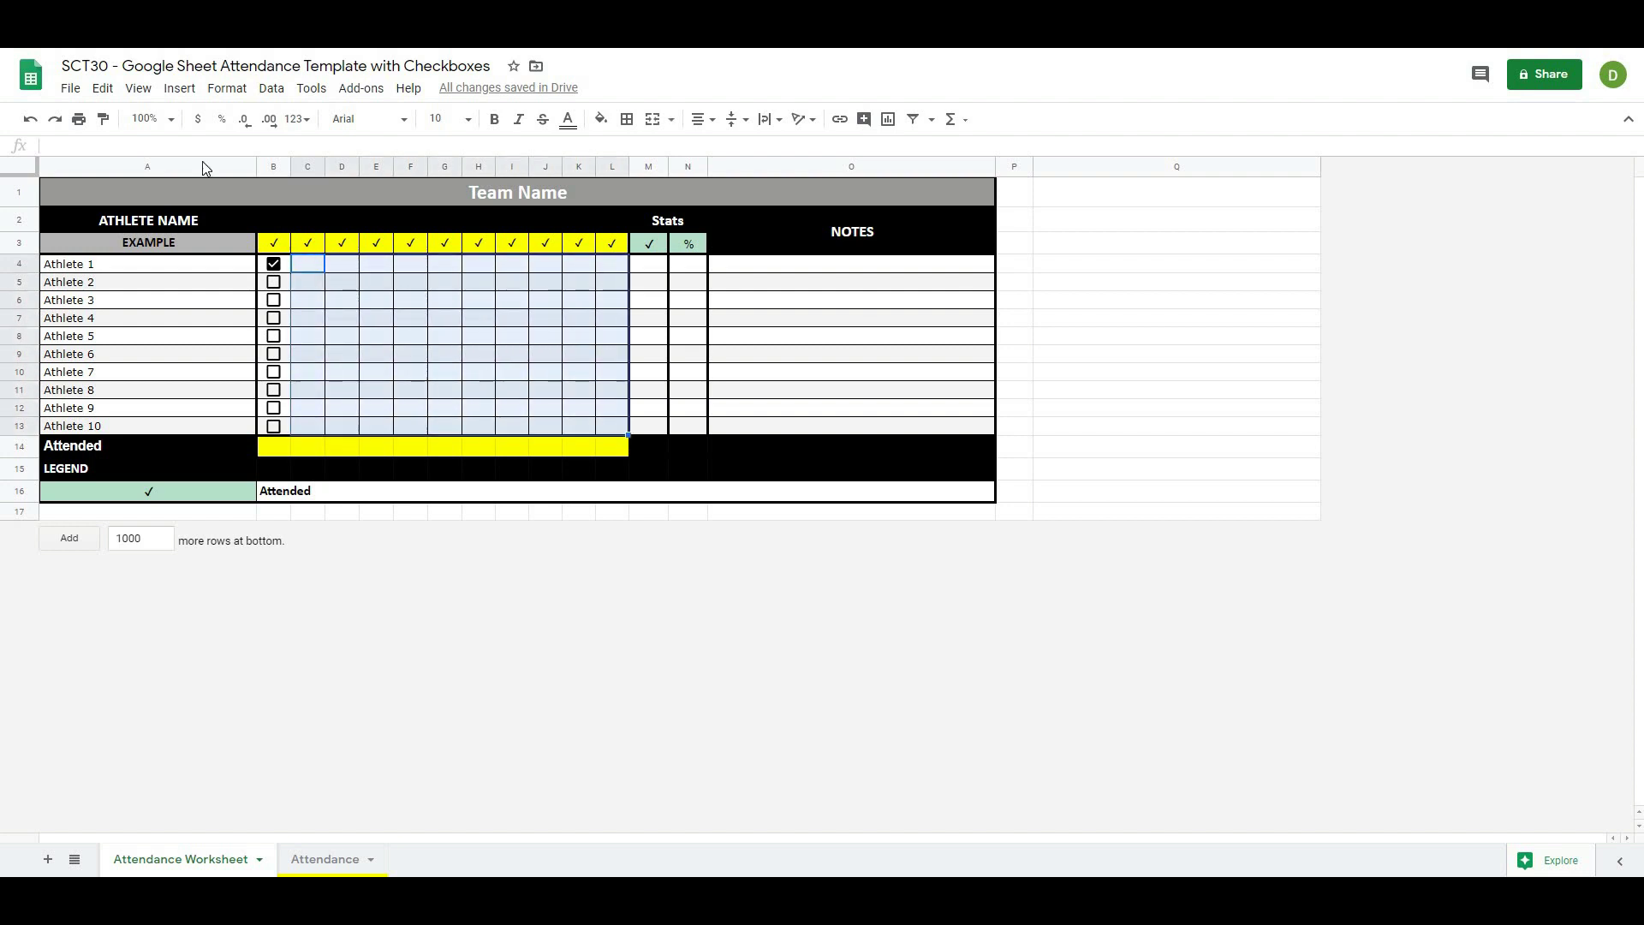
pyautogui.click(269, 91)
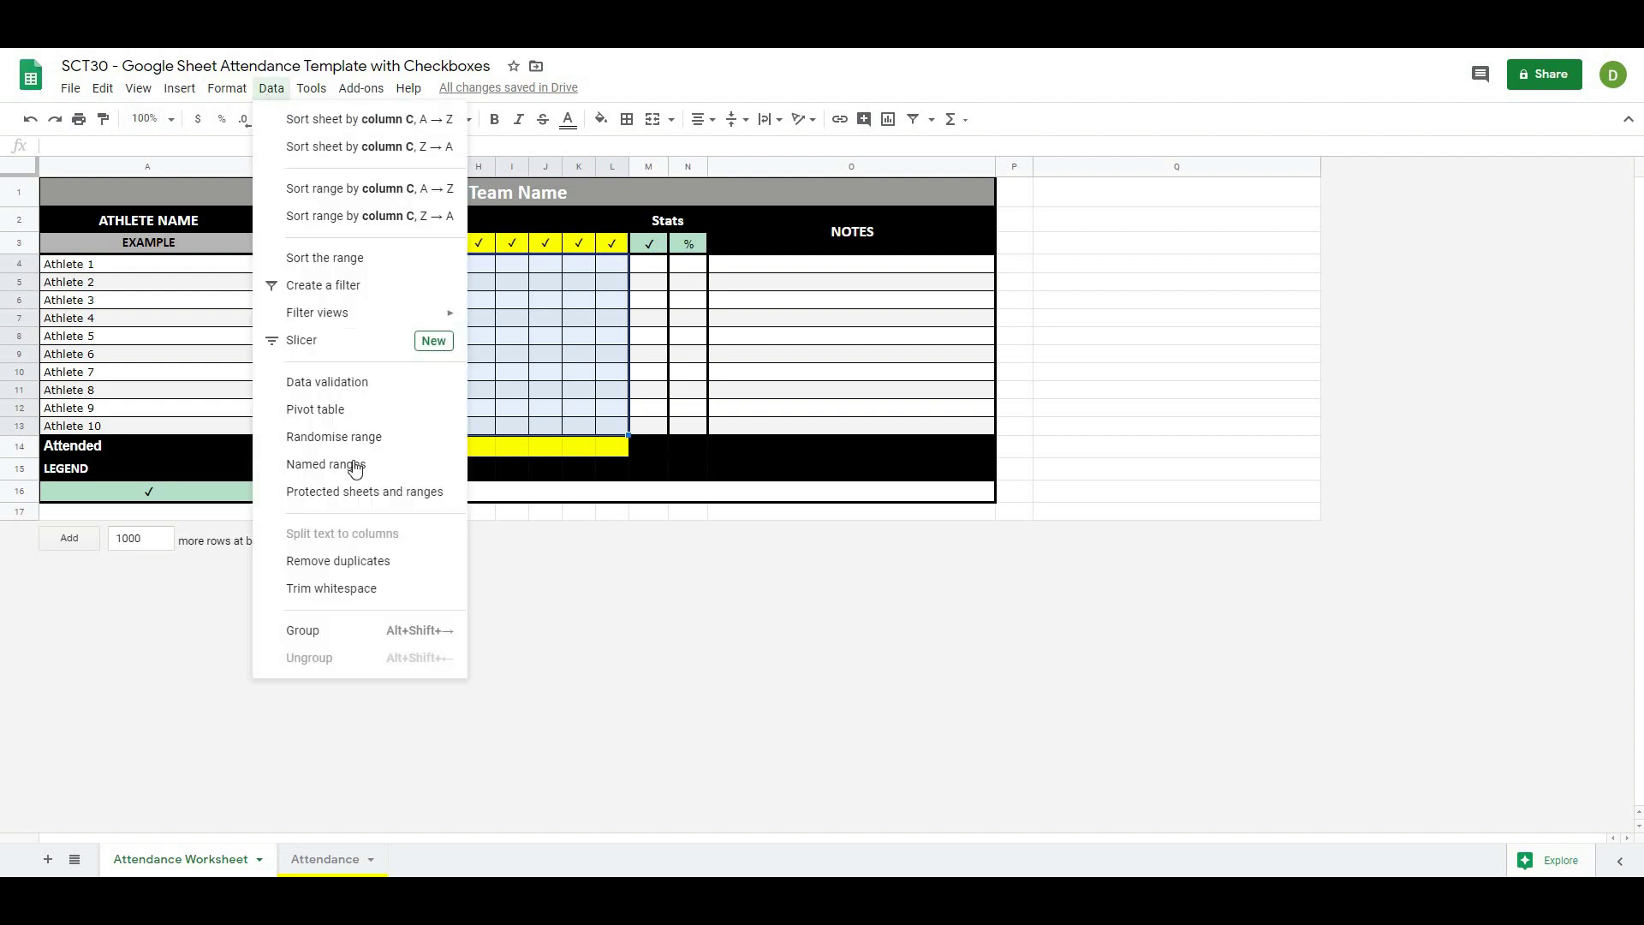
pyautogui.click(291, 382)
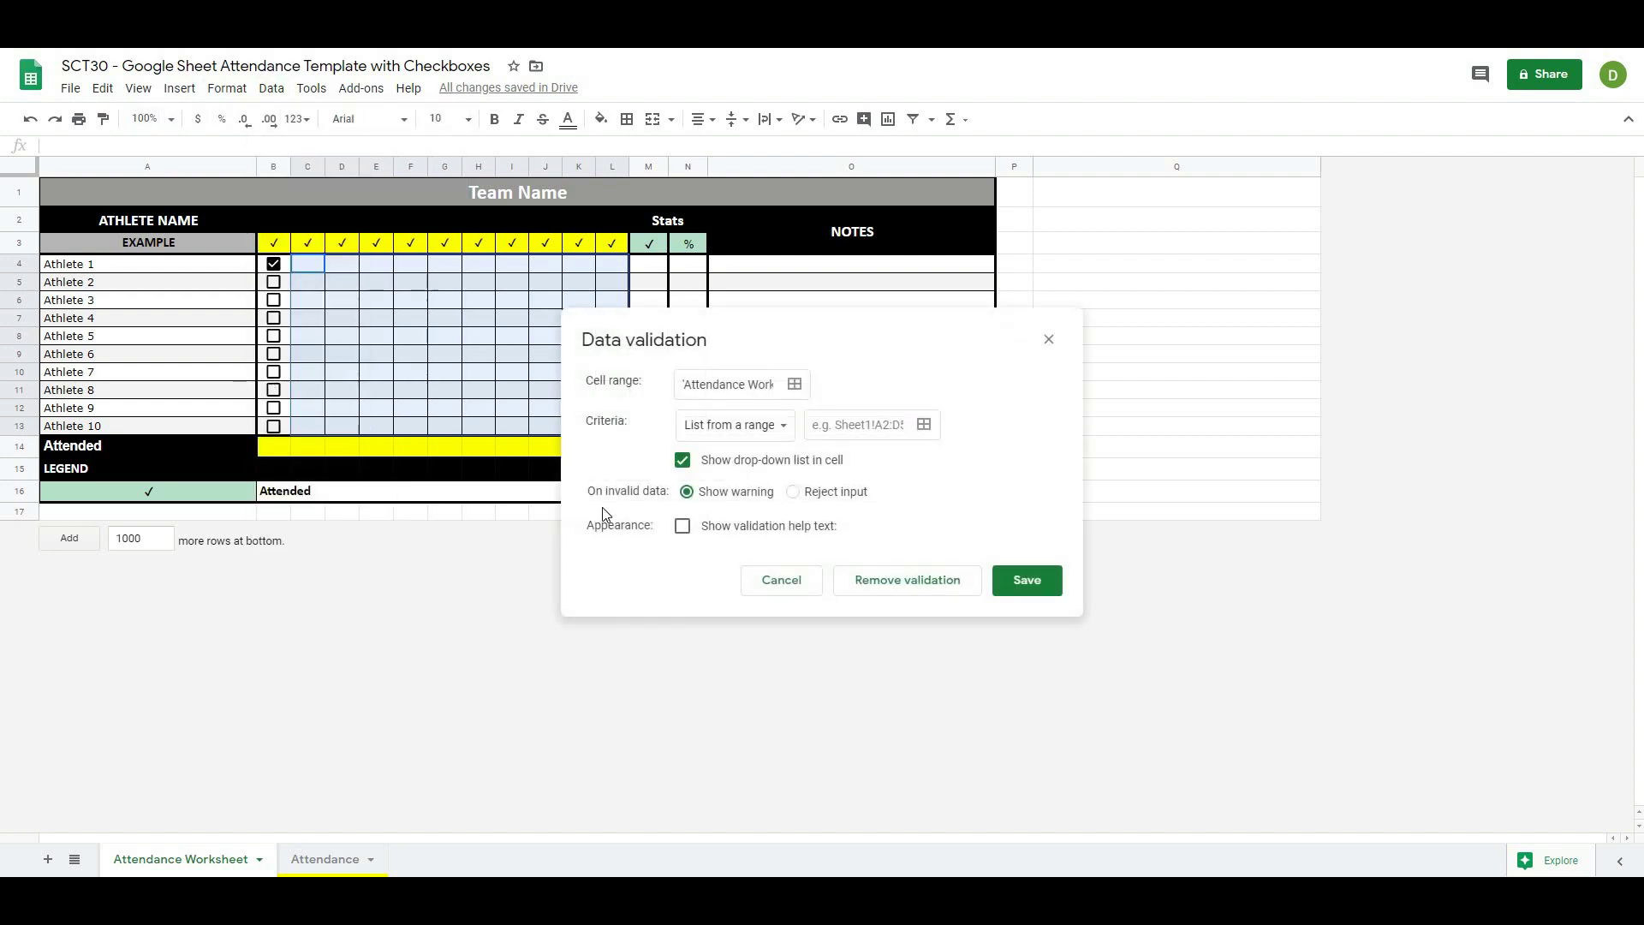
pyautogui.click(755, 428)
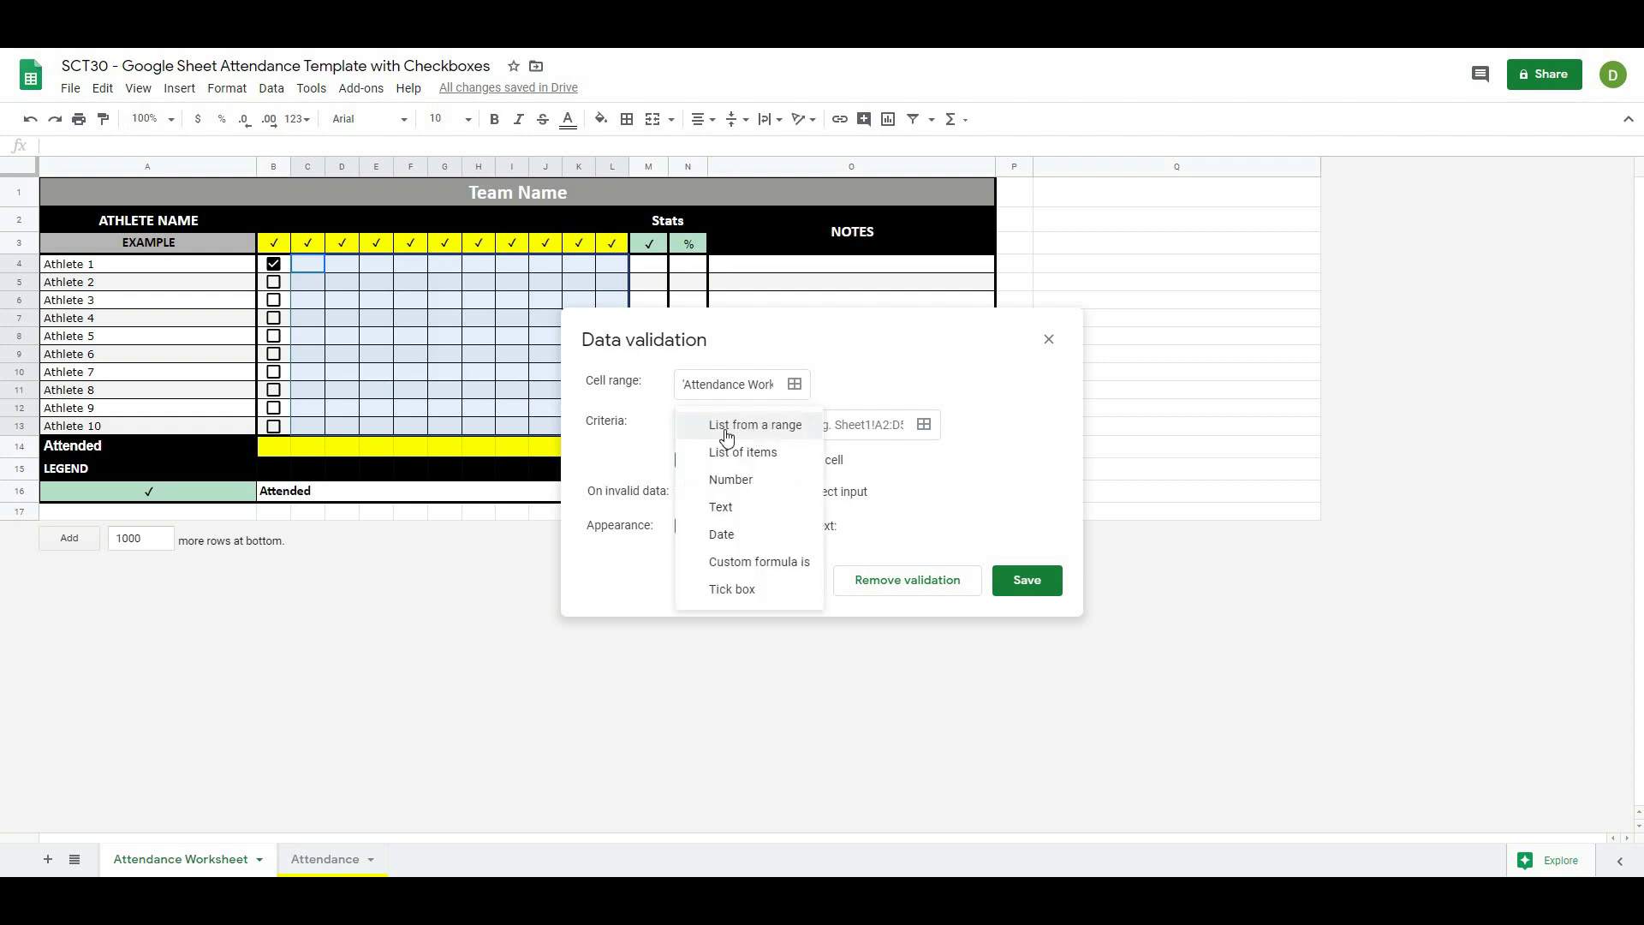
pyautogui.click(719, 591)
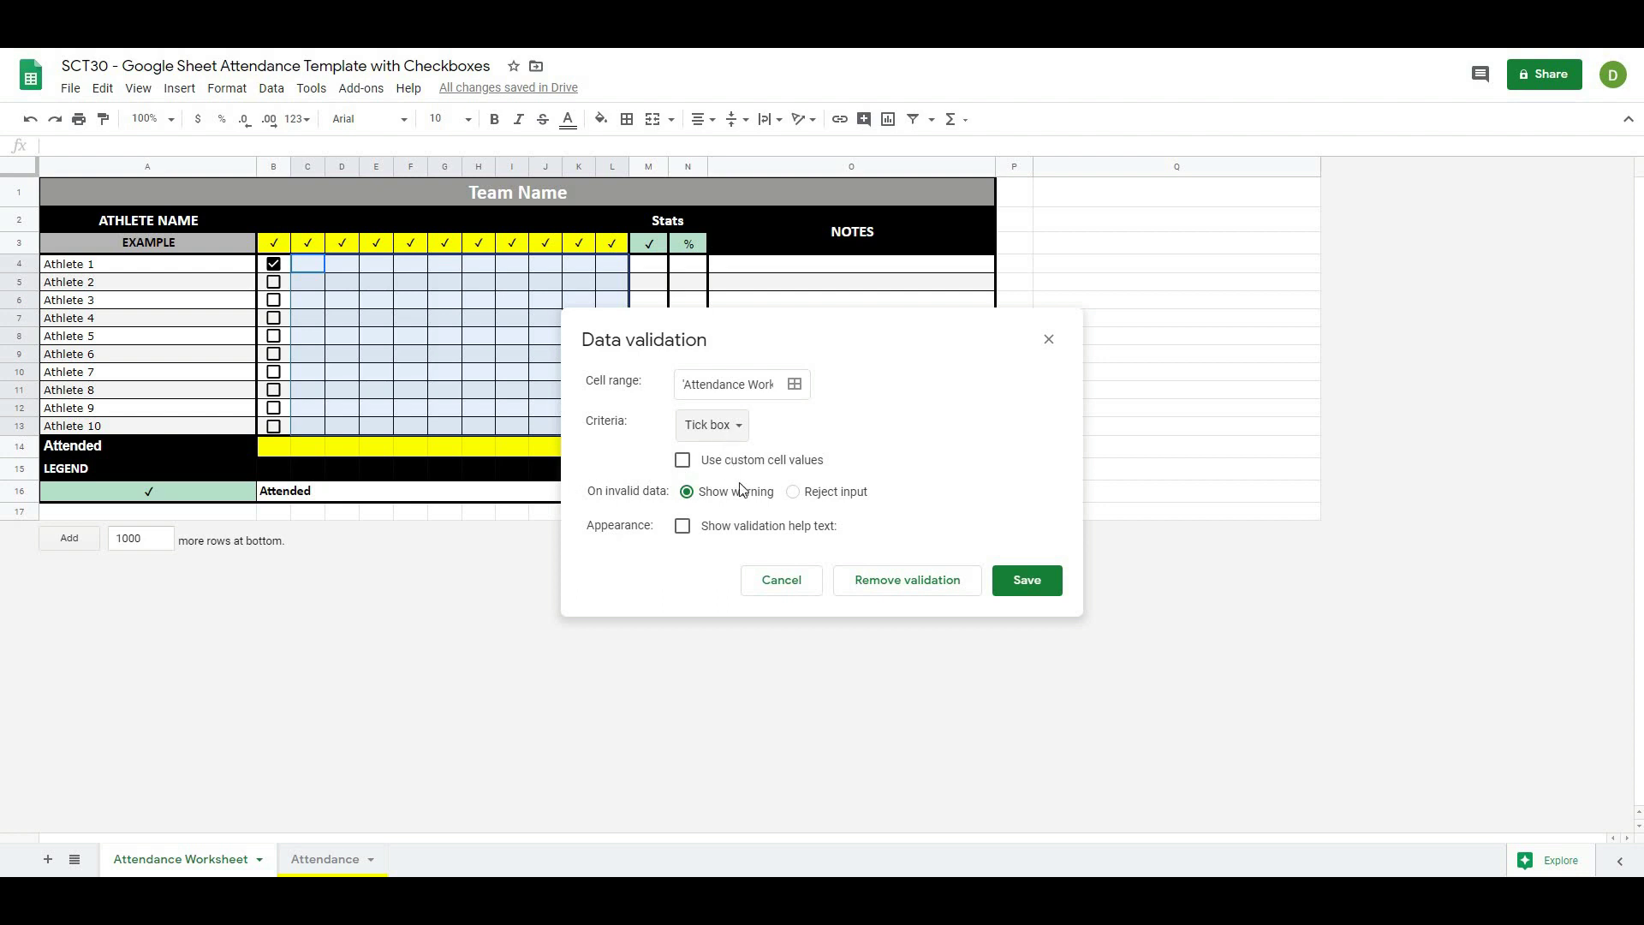
pyautogui.click(1030, 580)
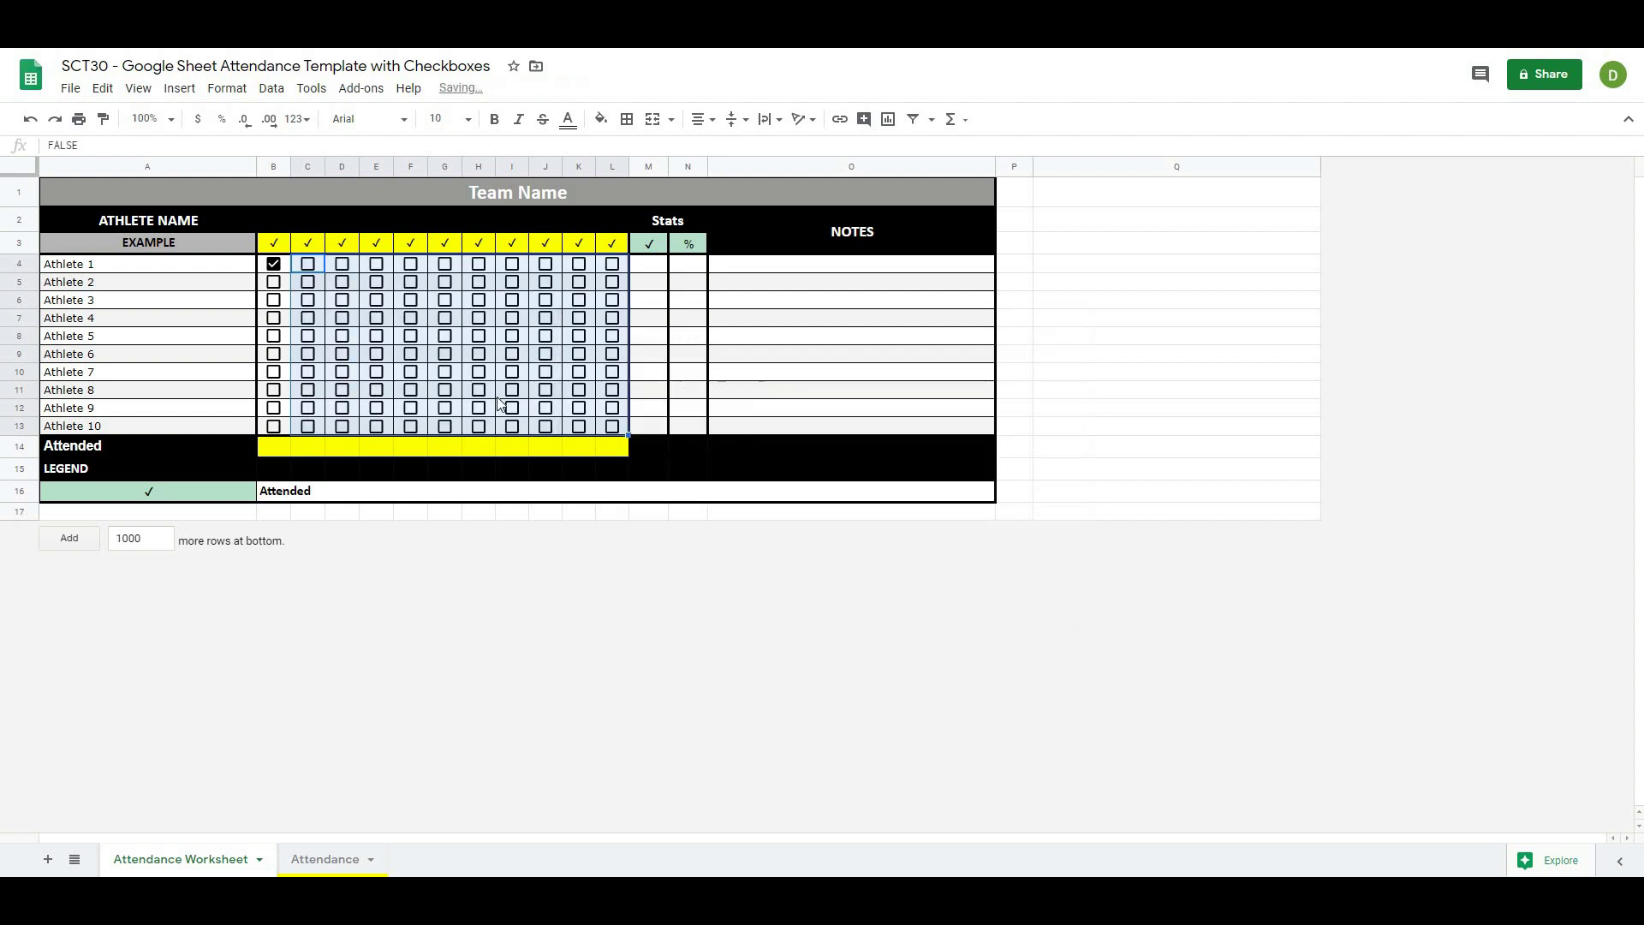
# Test the boxes for Athletes 1 to 3 in column C by ticking and unticking them.
pyautogui.click(311, 264)
pyautogui.click(310, 283)
pyautogui.click(308, 300)
pyautogui.click(308, 300)
pyautogui.click(308, 283)
pyautogui.click(310, 266)
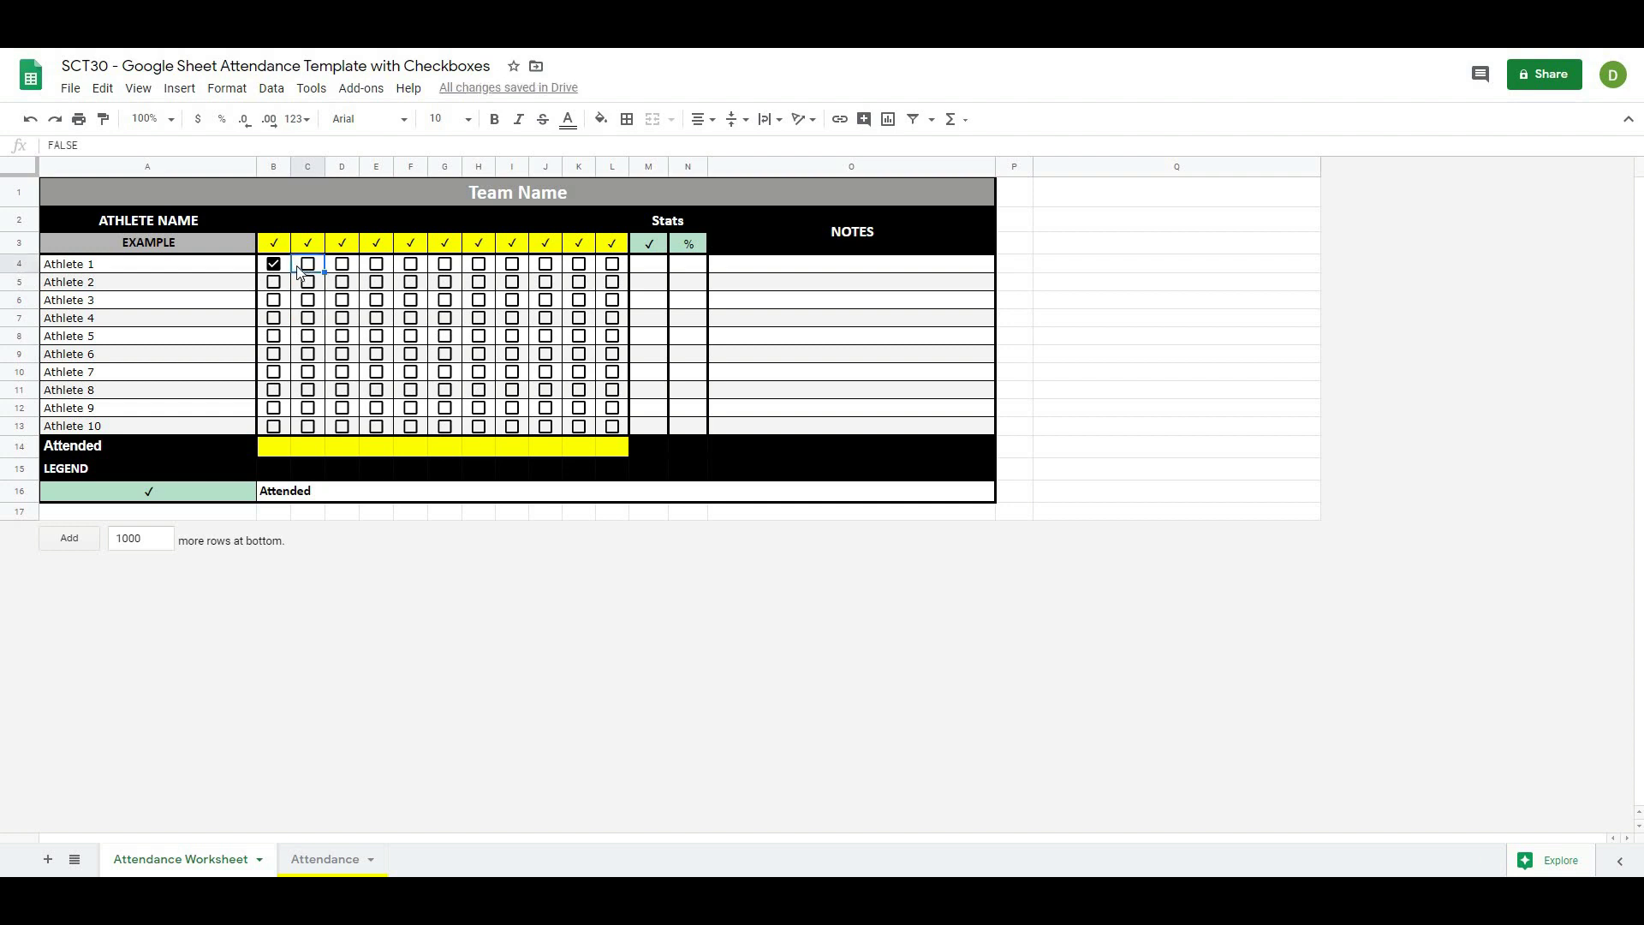
# Give the tick boxes in C4:L13 the custom values "ticked" and "notticked" for their two states, and tick Athlete 1's box in column C.
pyautogui.moveTo(299, 273); pyautogui.dragTo(609, 429)
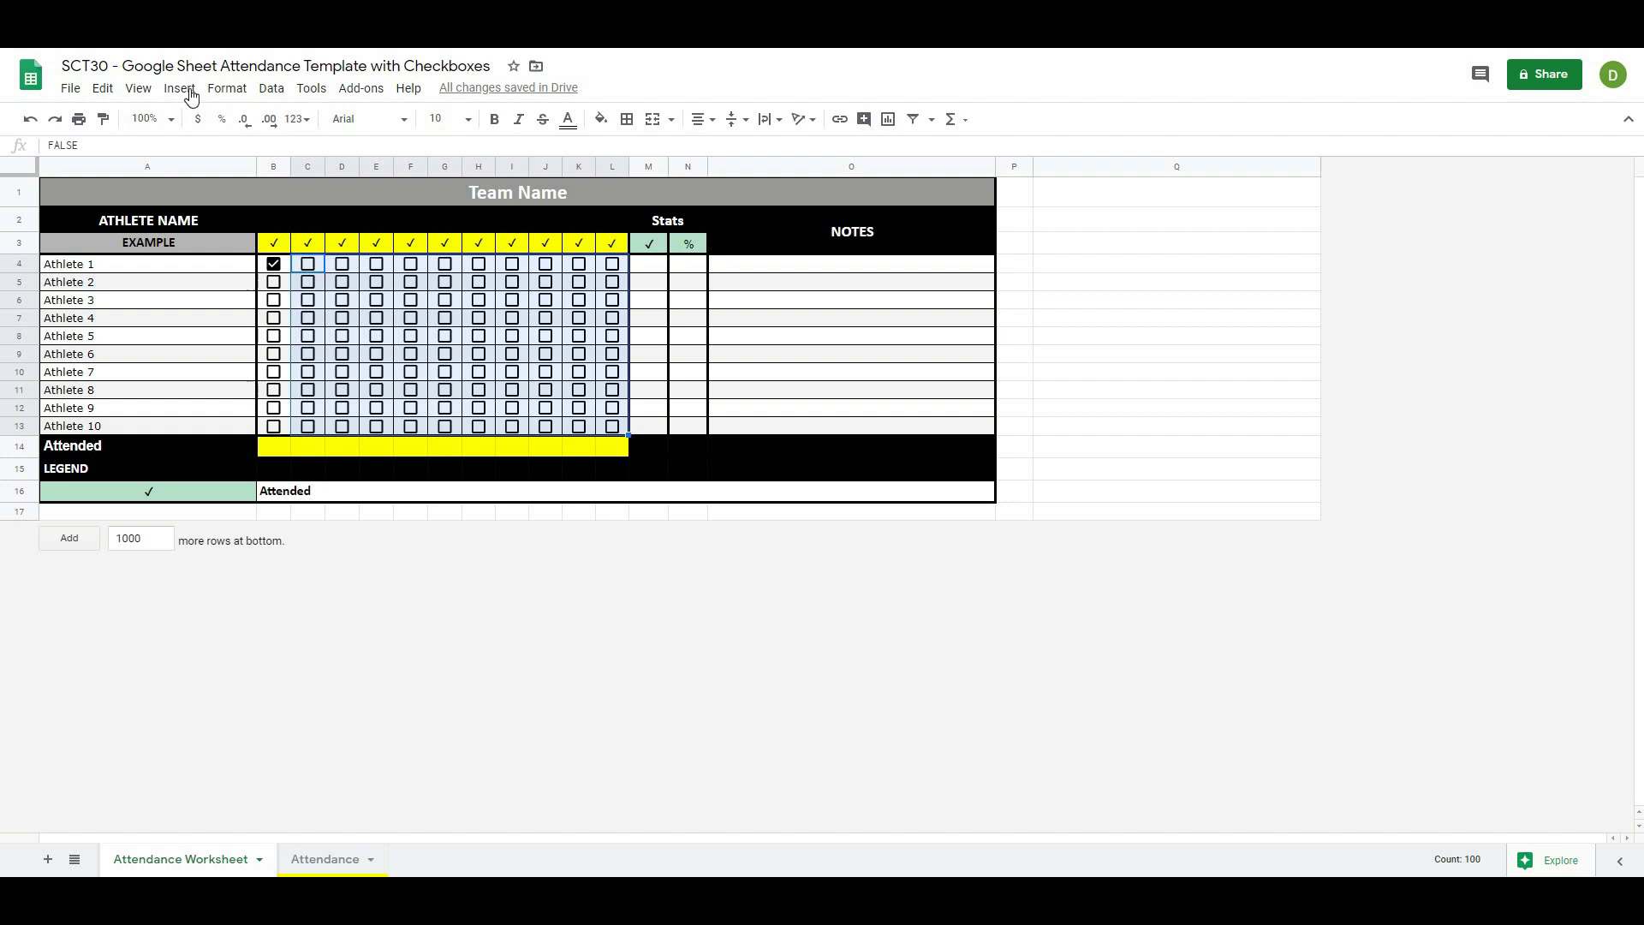
pyautogui.click(231, 89)
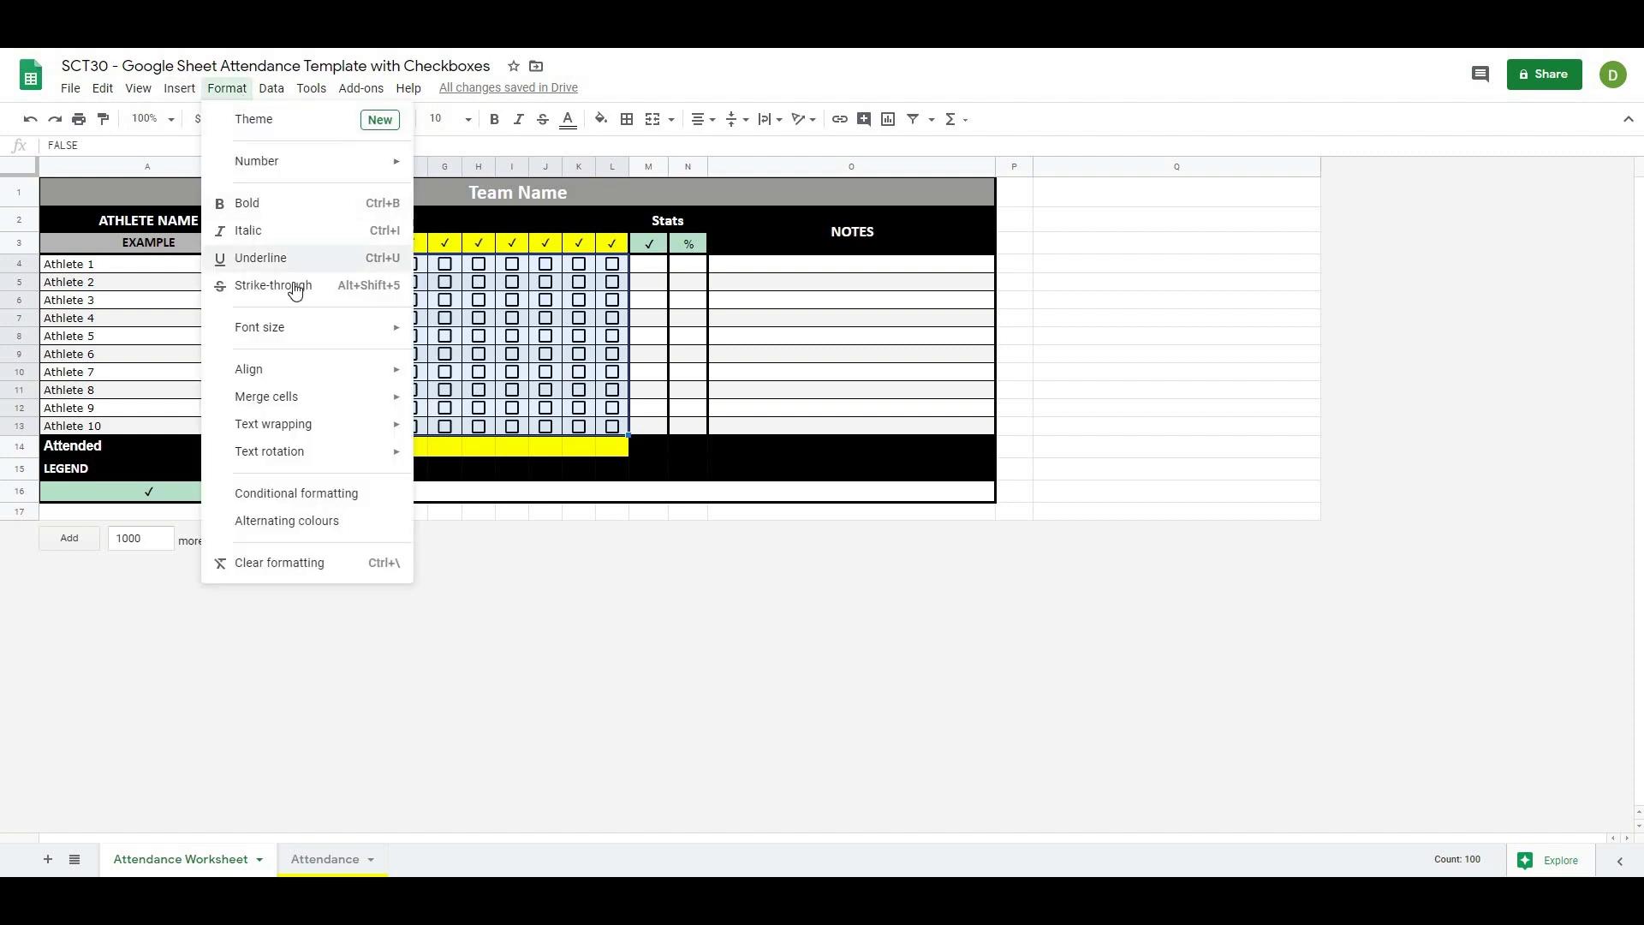
pyautogui.click(272, 89)
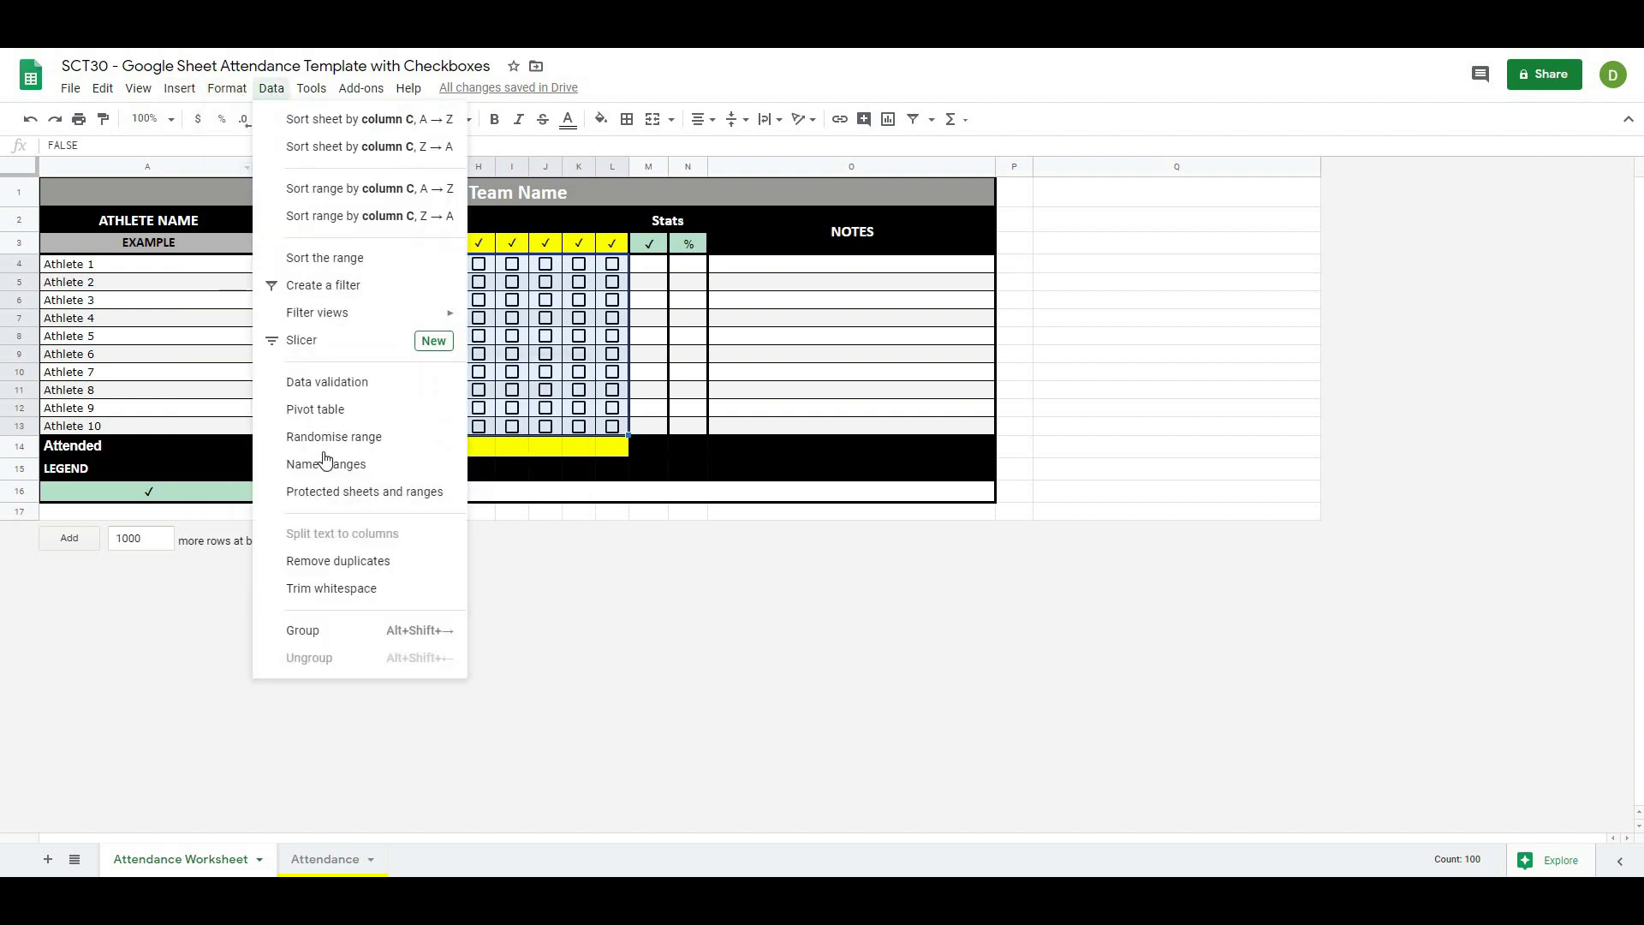
pyautogui.click(299, 385)
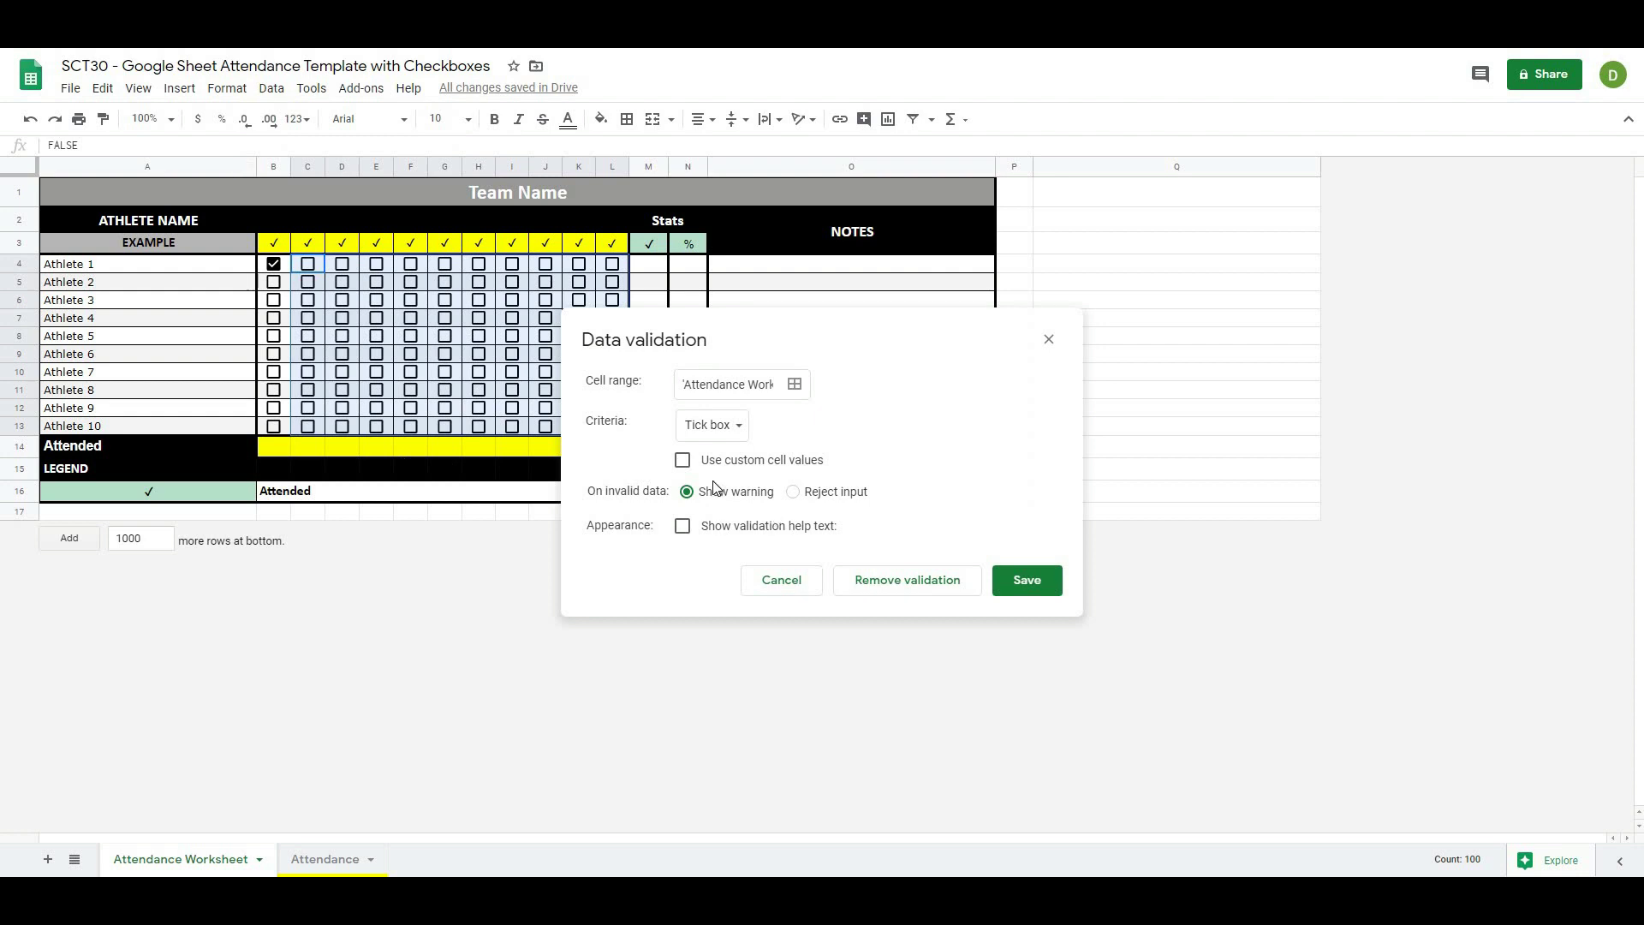
pyautogui.click(684, 464)
pyautogui.click(805, 503)
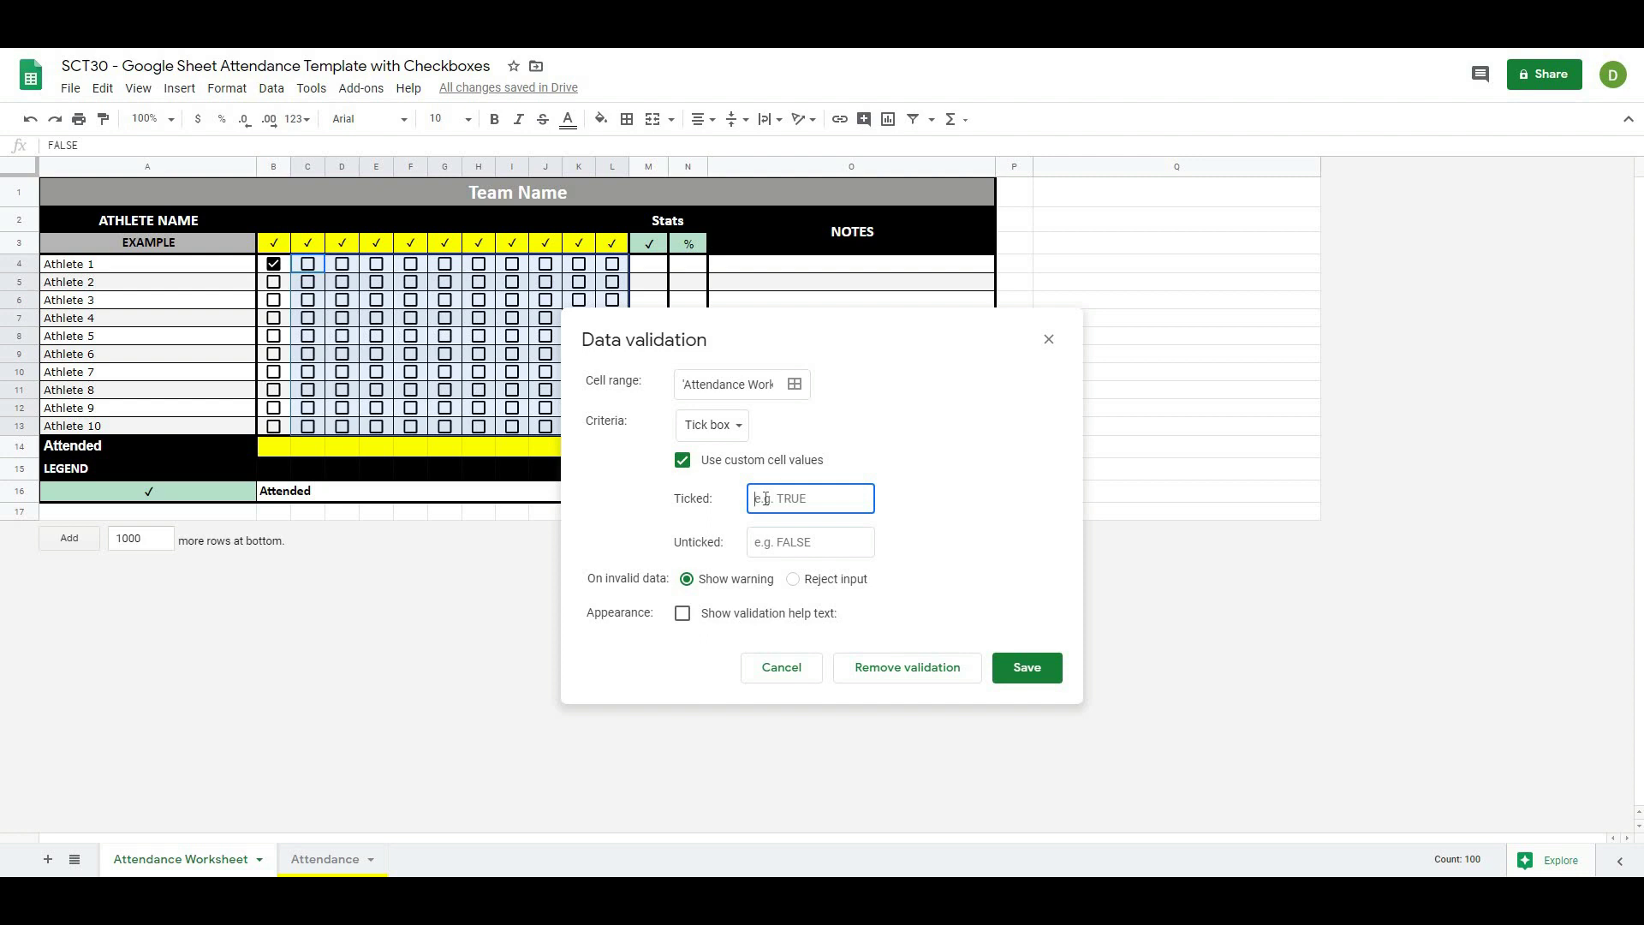
pyautogui.write('ticked')
pyautogui.click(759, 544)
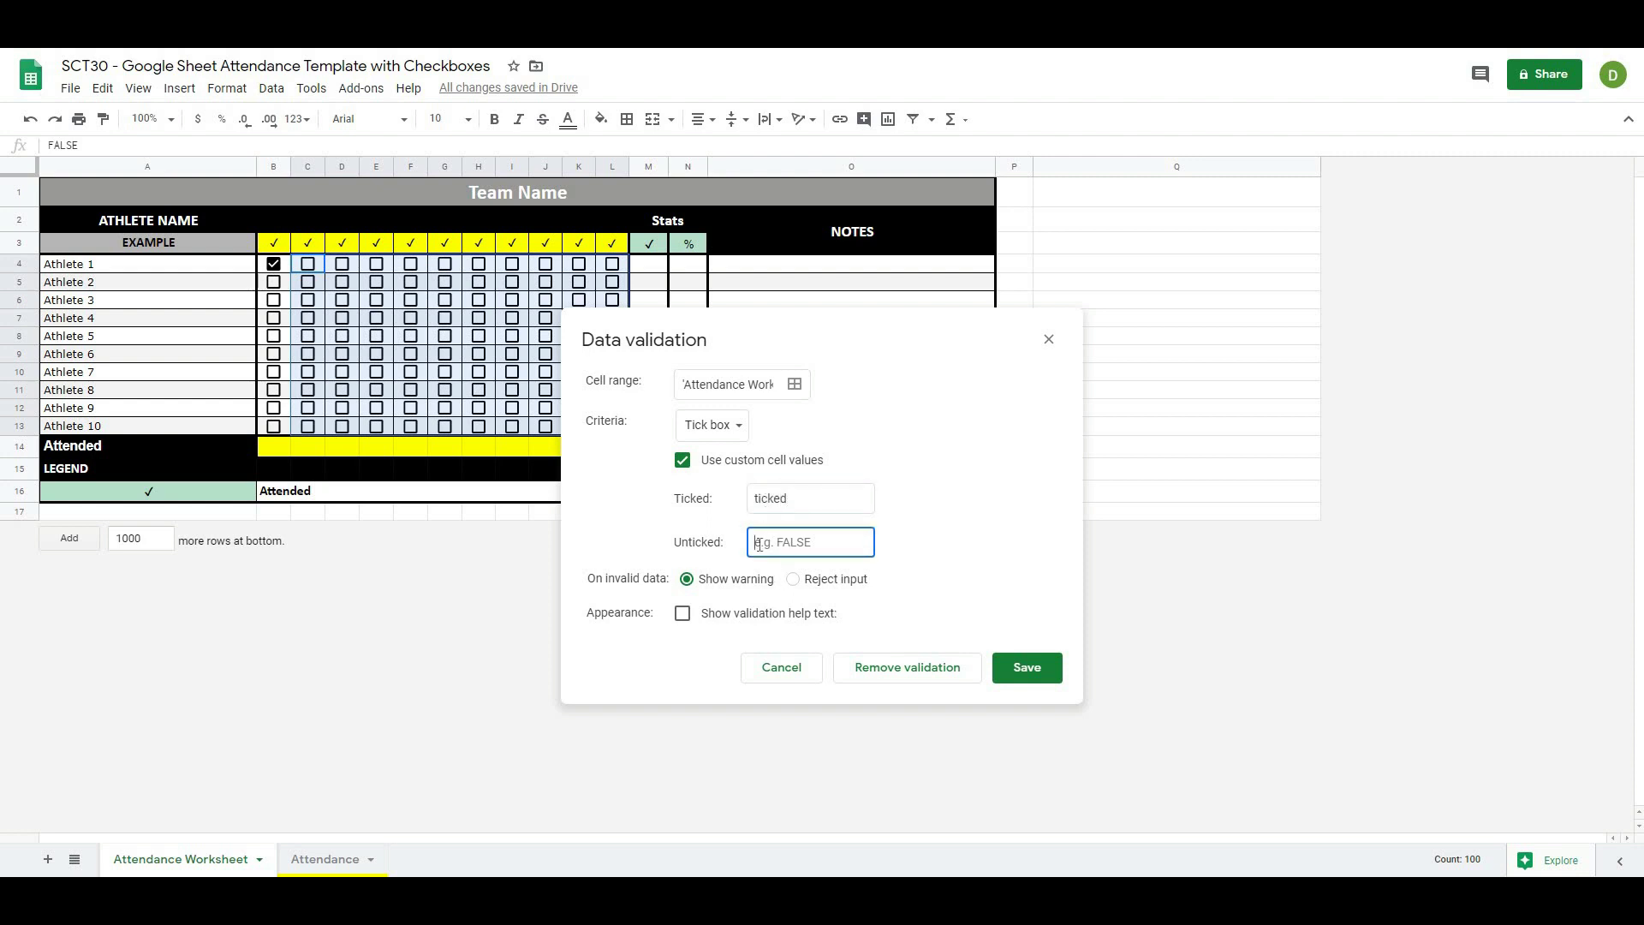
pyautogui.write('notticked')
pyautogui.click(1032, 669)
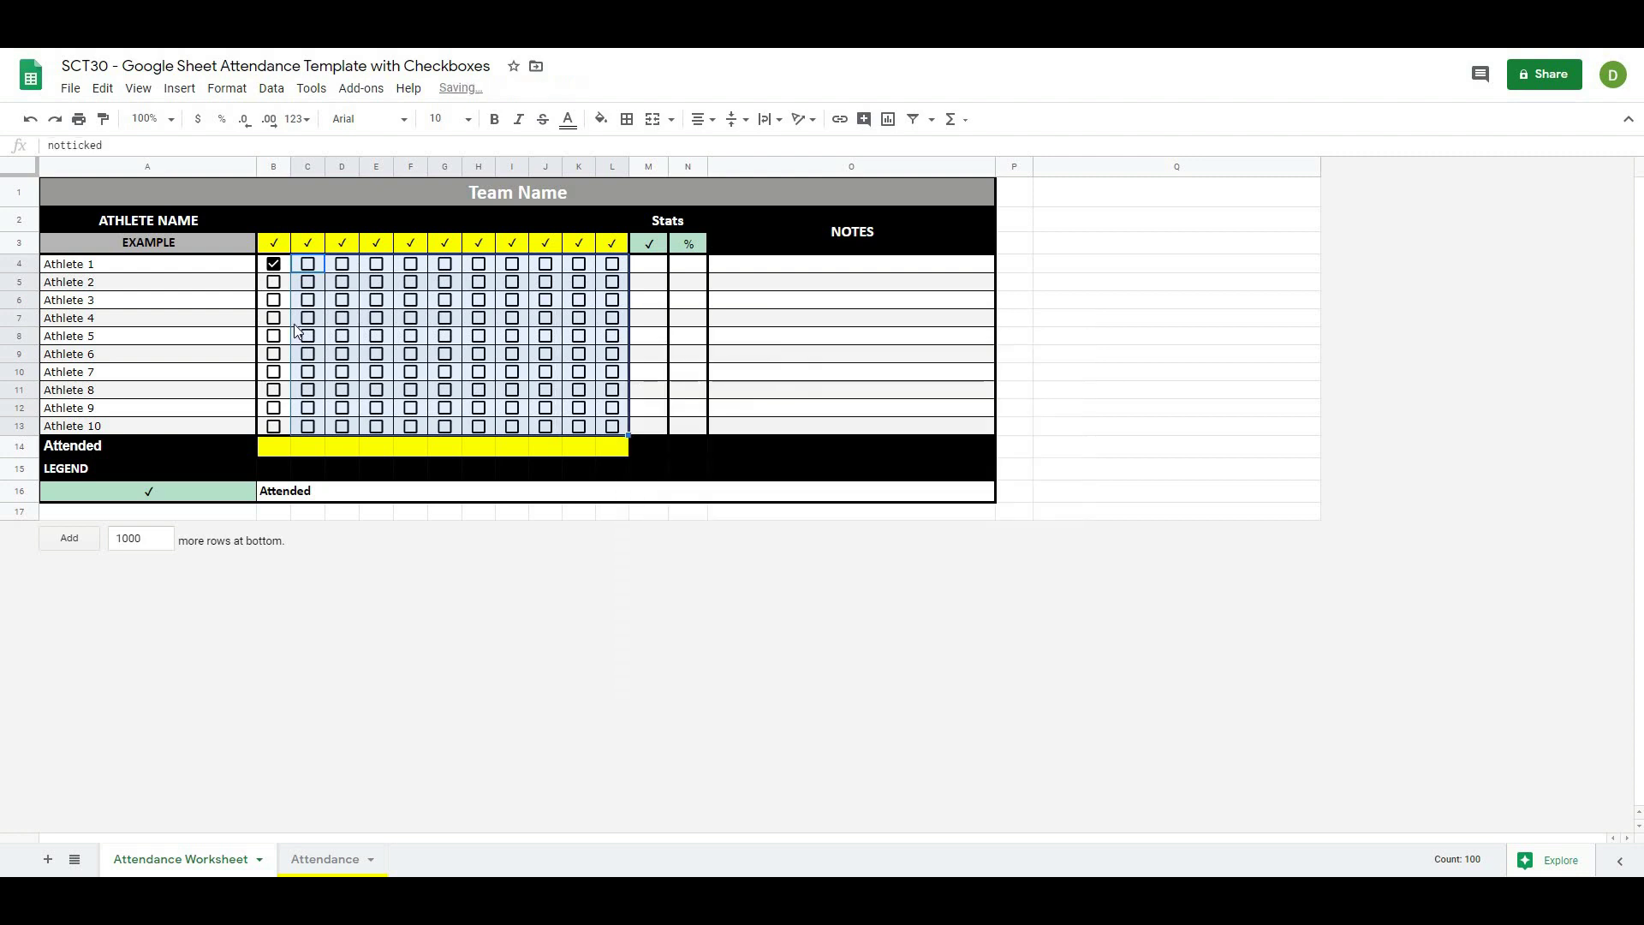
pyautogui.click(318, 265)
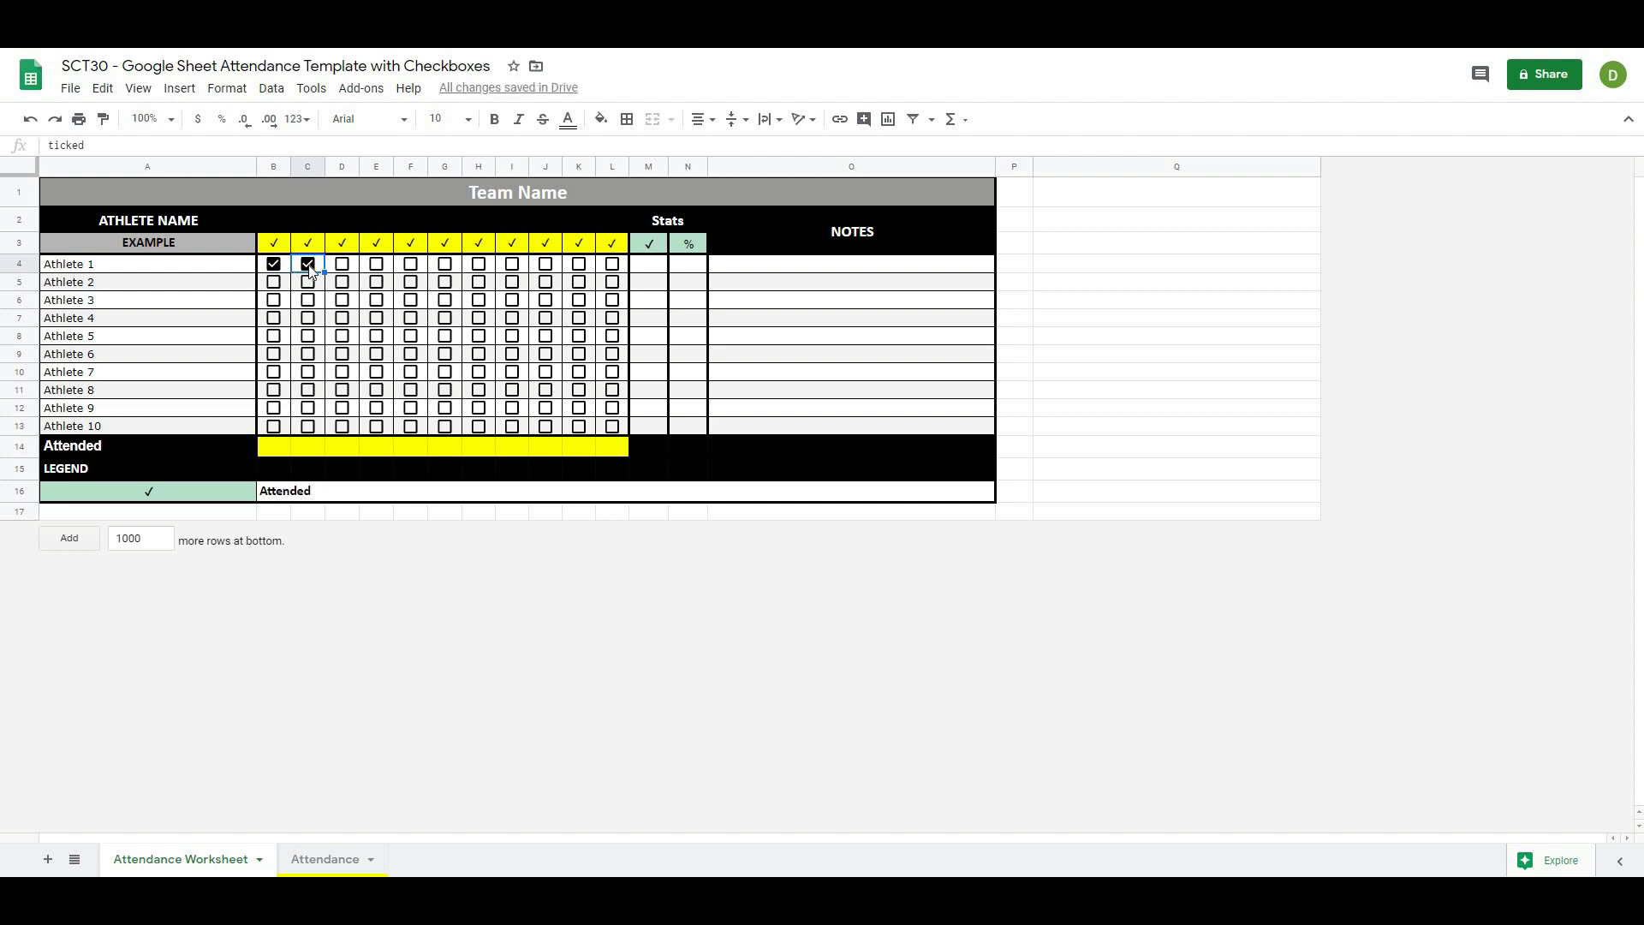
# Turn off custom cell values for the tick boxes in C4:L13, and untick Athlete 1's boxes in columns B and C.
pyautogui.click(310, 270)
pyautogui.moveTo(298, 268); pyautogui.dragTo(611, 428)
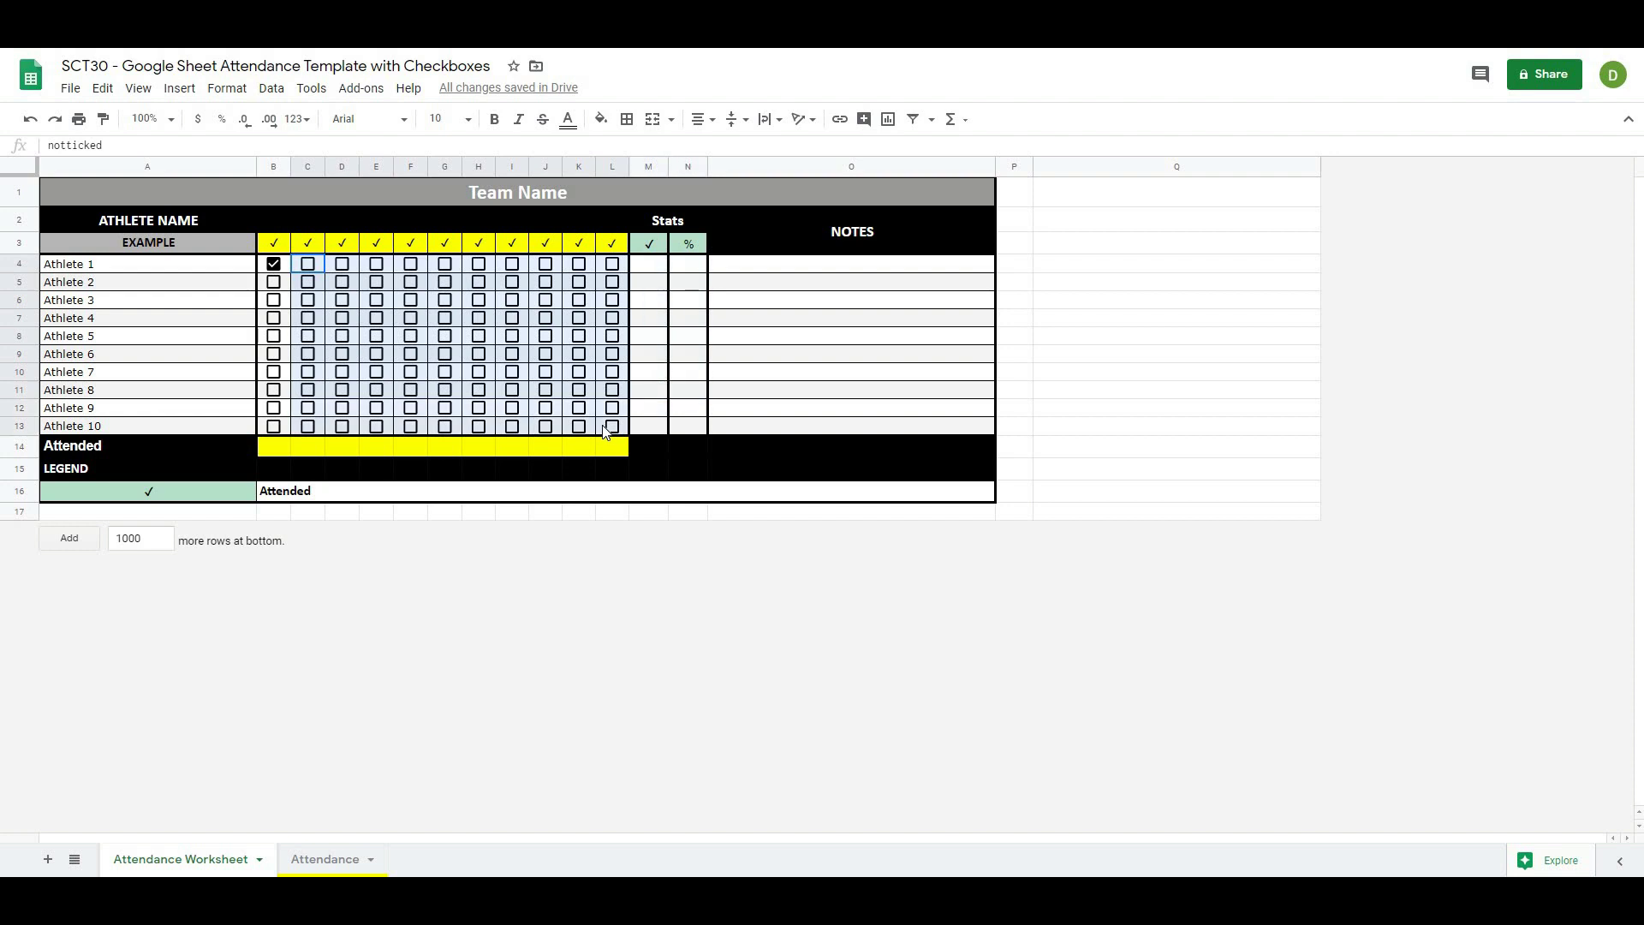
pyautogui.click(272, 90)
pyautogui.moveTo(310, 91)
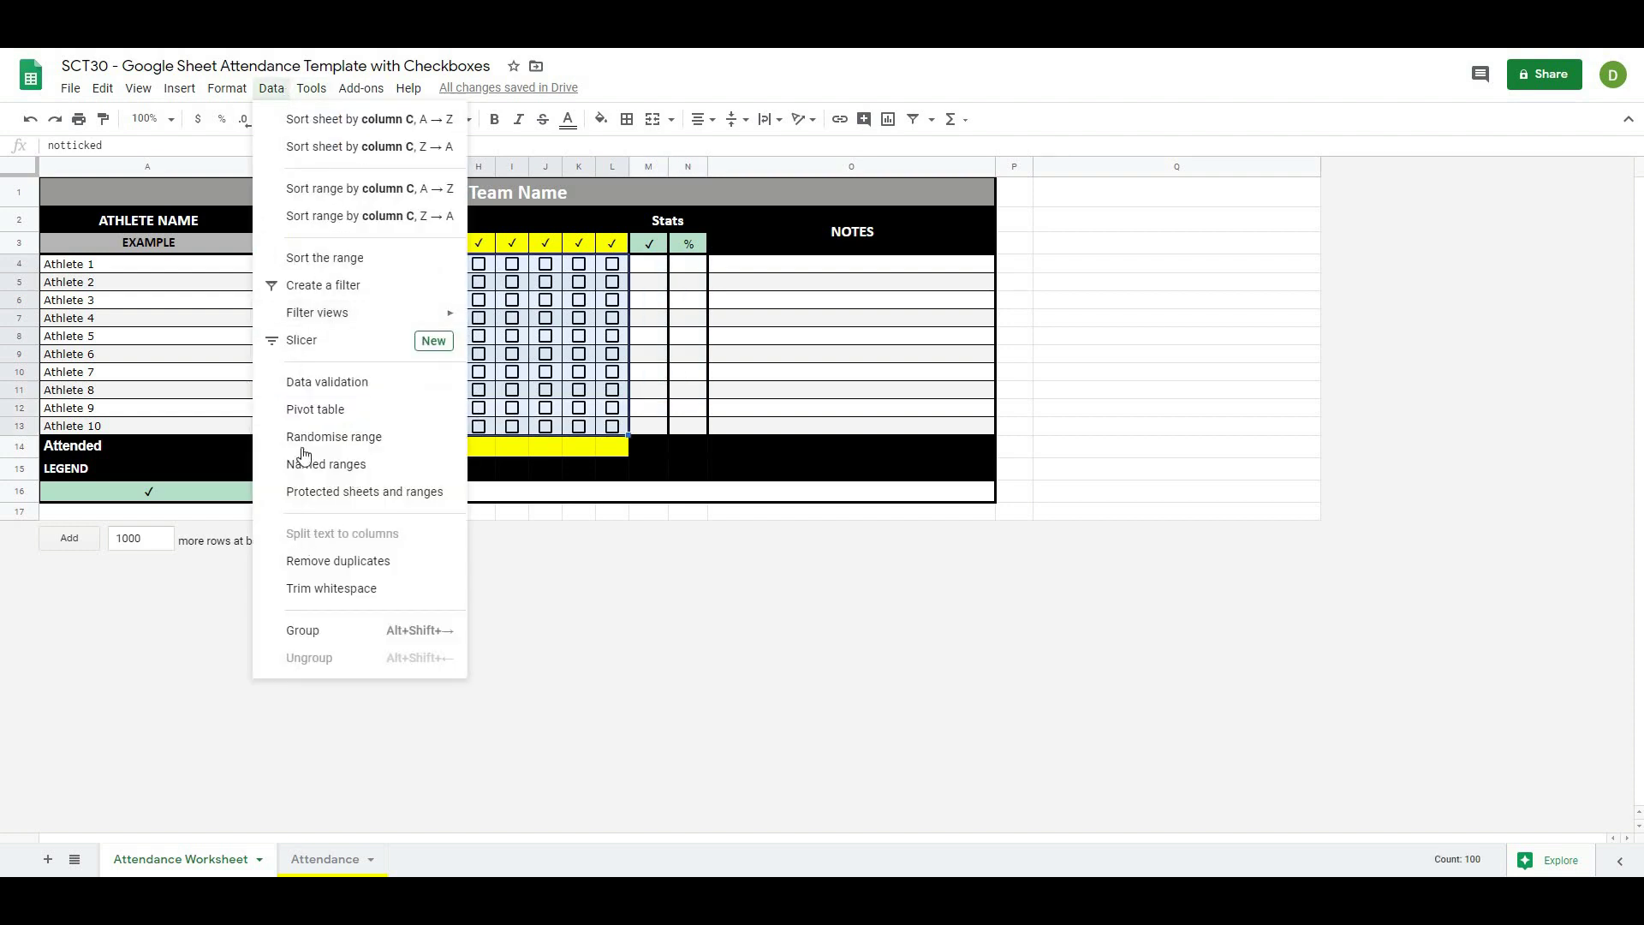
pyautogui.click(319, 375)
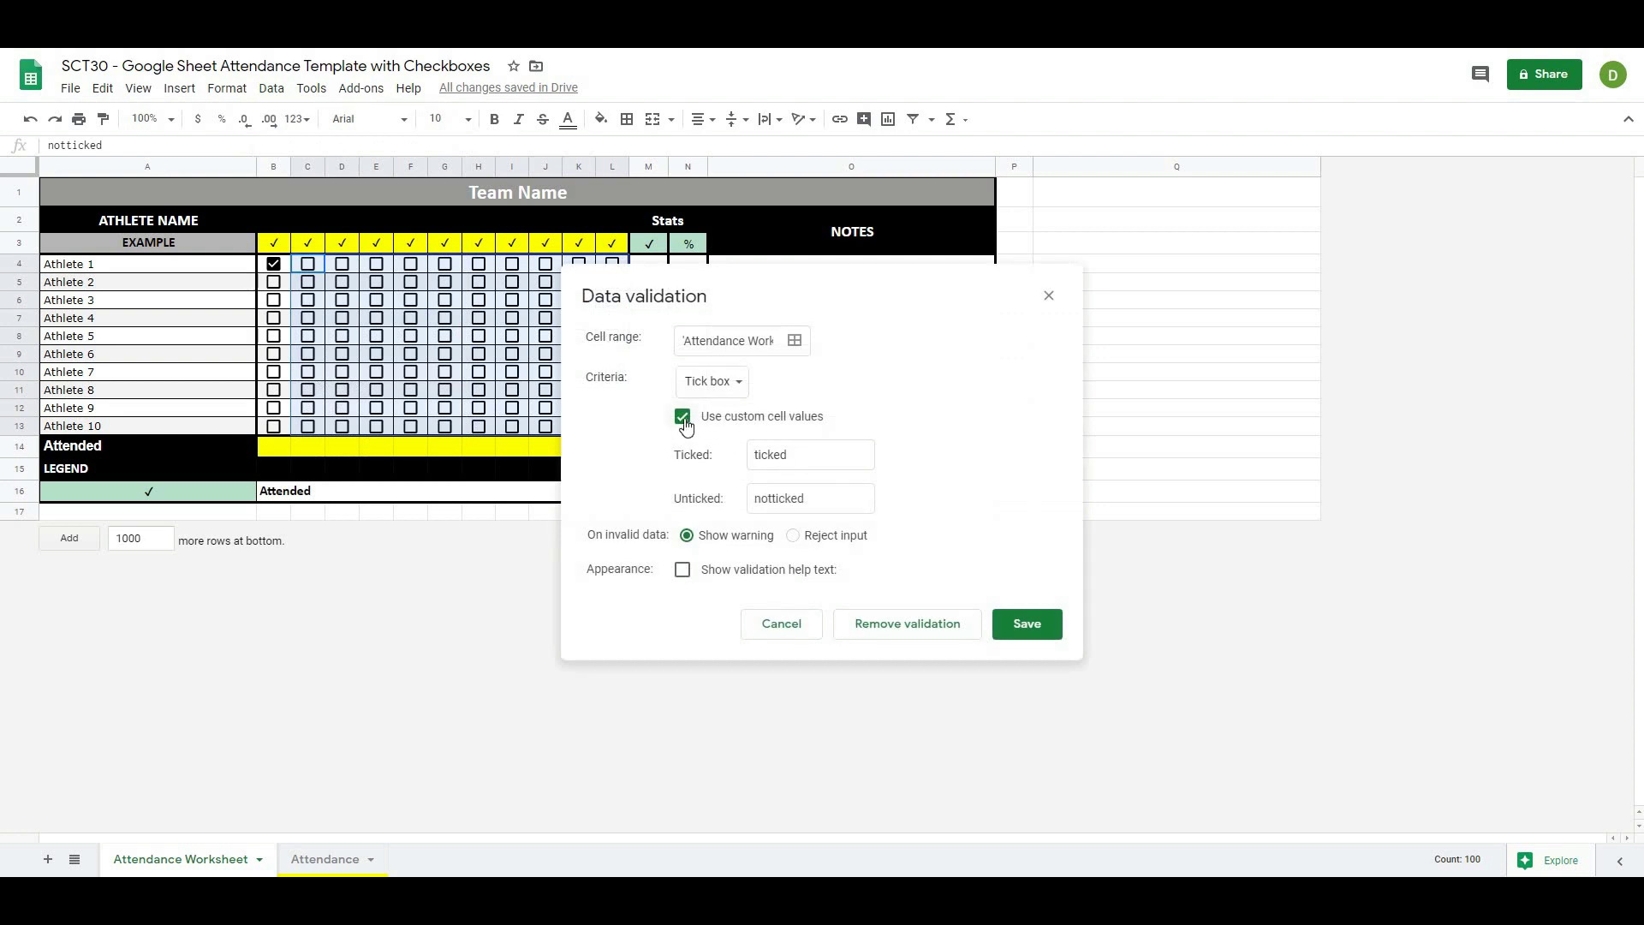
pyautogui.doubleClick(791, 456)
pyautogui.press('BackSpace')
pyautogui.doubleClick(810, 498)
pyautogui.press('BackSpace')
pyautogui.click(690, 421)
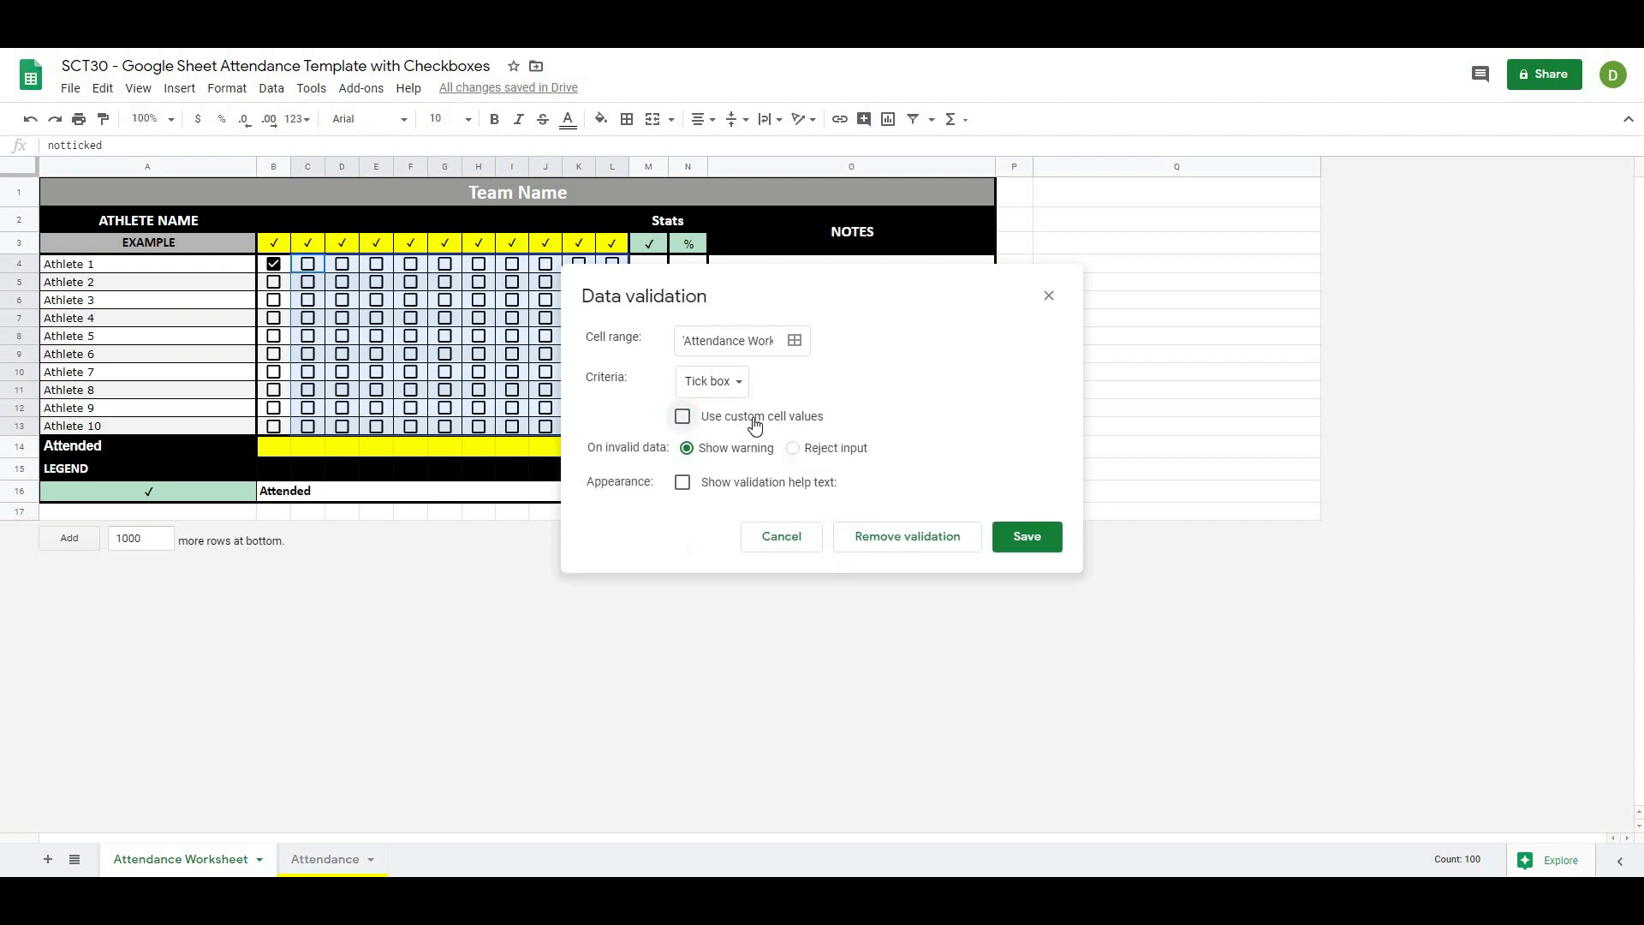
pyautogui.click(1029, 537)
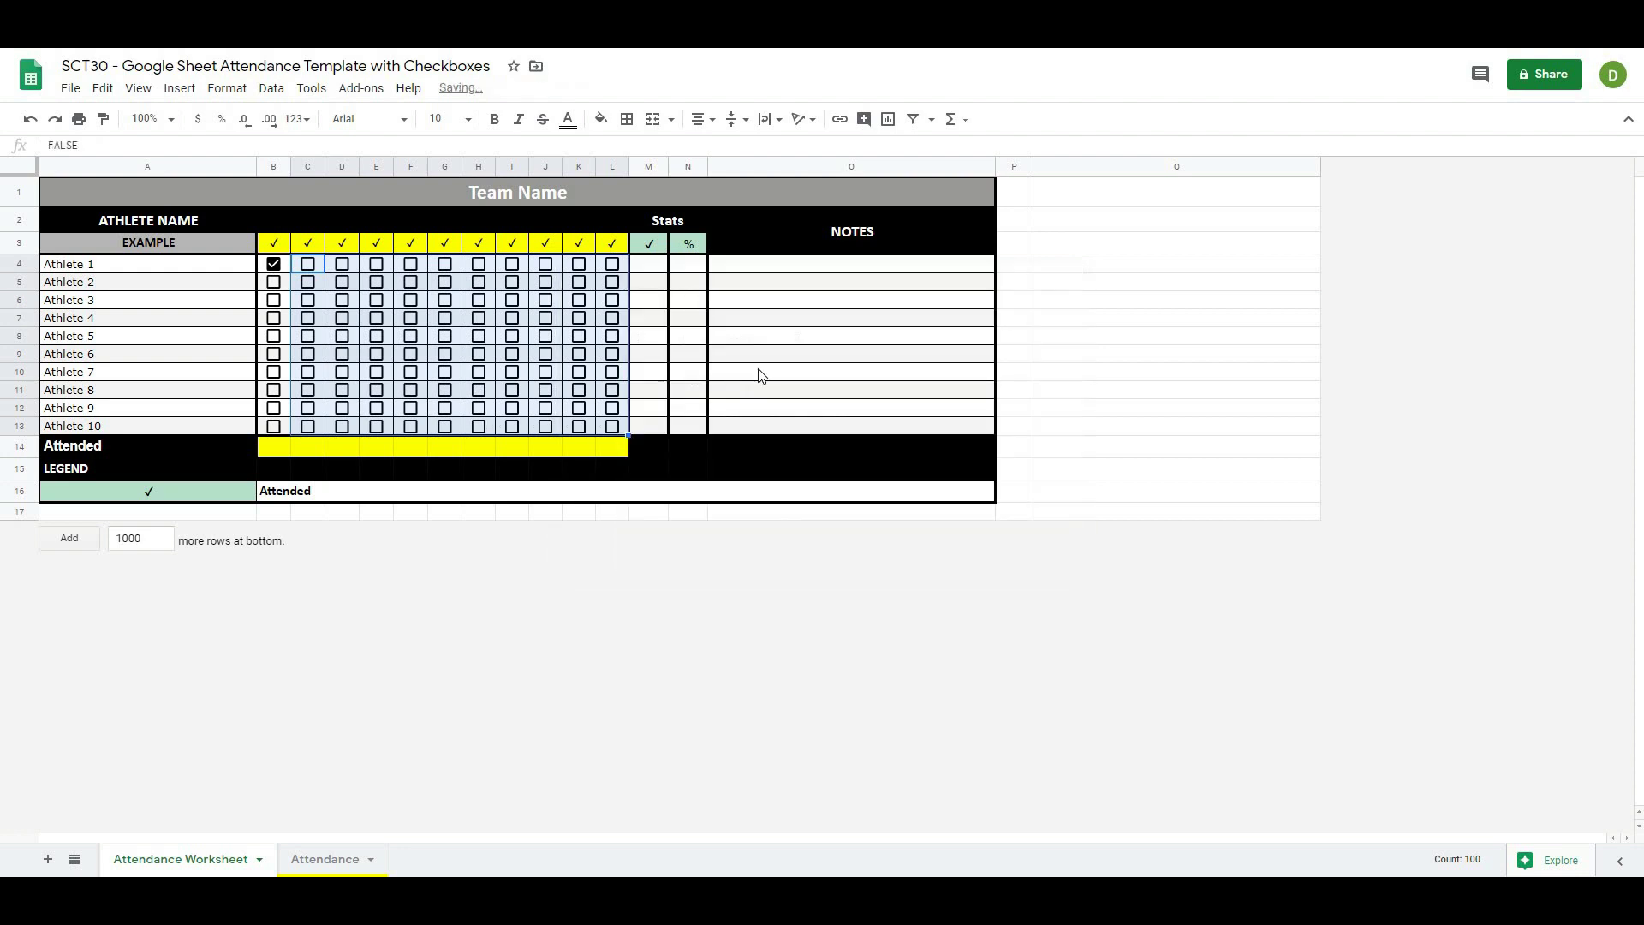
pyautogui.click(273, 264)
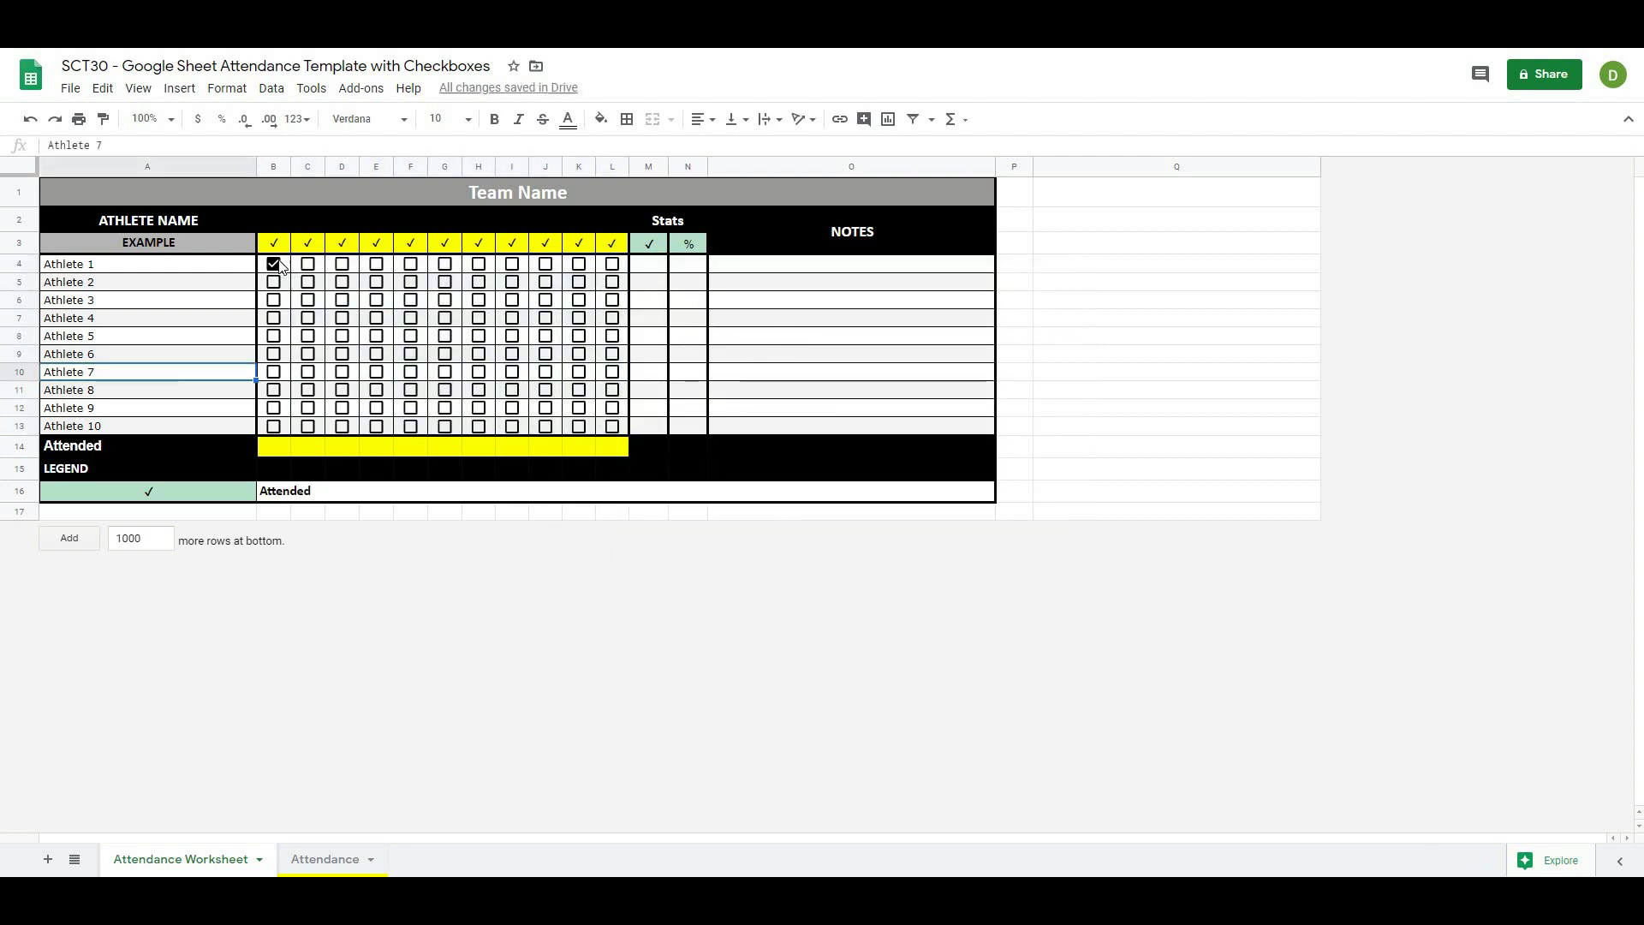
pyautogui.click(781, 340)
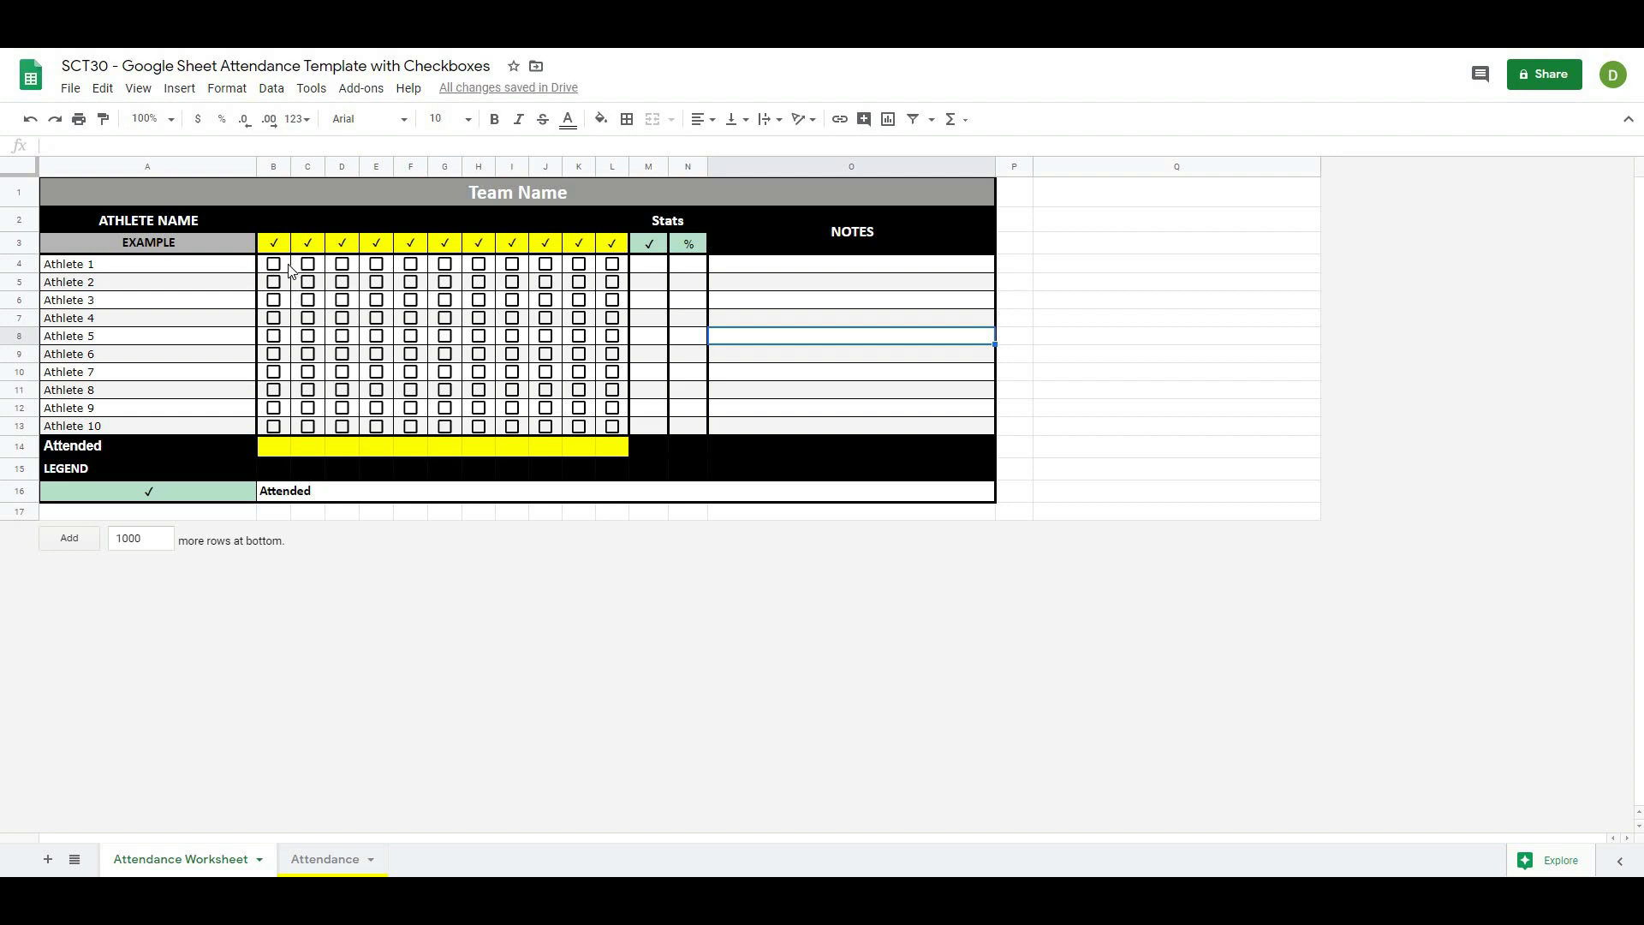
# Add a conditional format rule to B4:L13 that applies the default green style when the text is exactly TRUE.
pyautogui.moveTo(290, 270)
pyautogui.mouseDown()
pyautogui.moveTo(293, 343)
pyautogui.moveTo(330, 428)
pyautogui.moveTo(613, 420)
pyautogui.mouseUp()
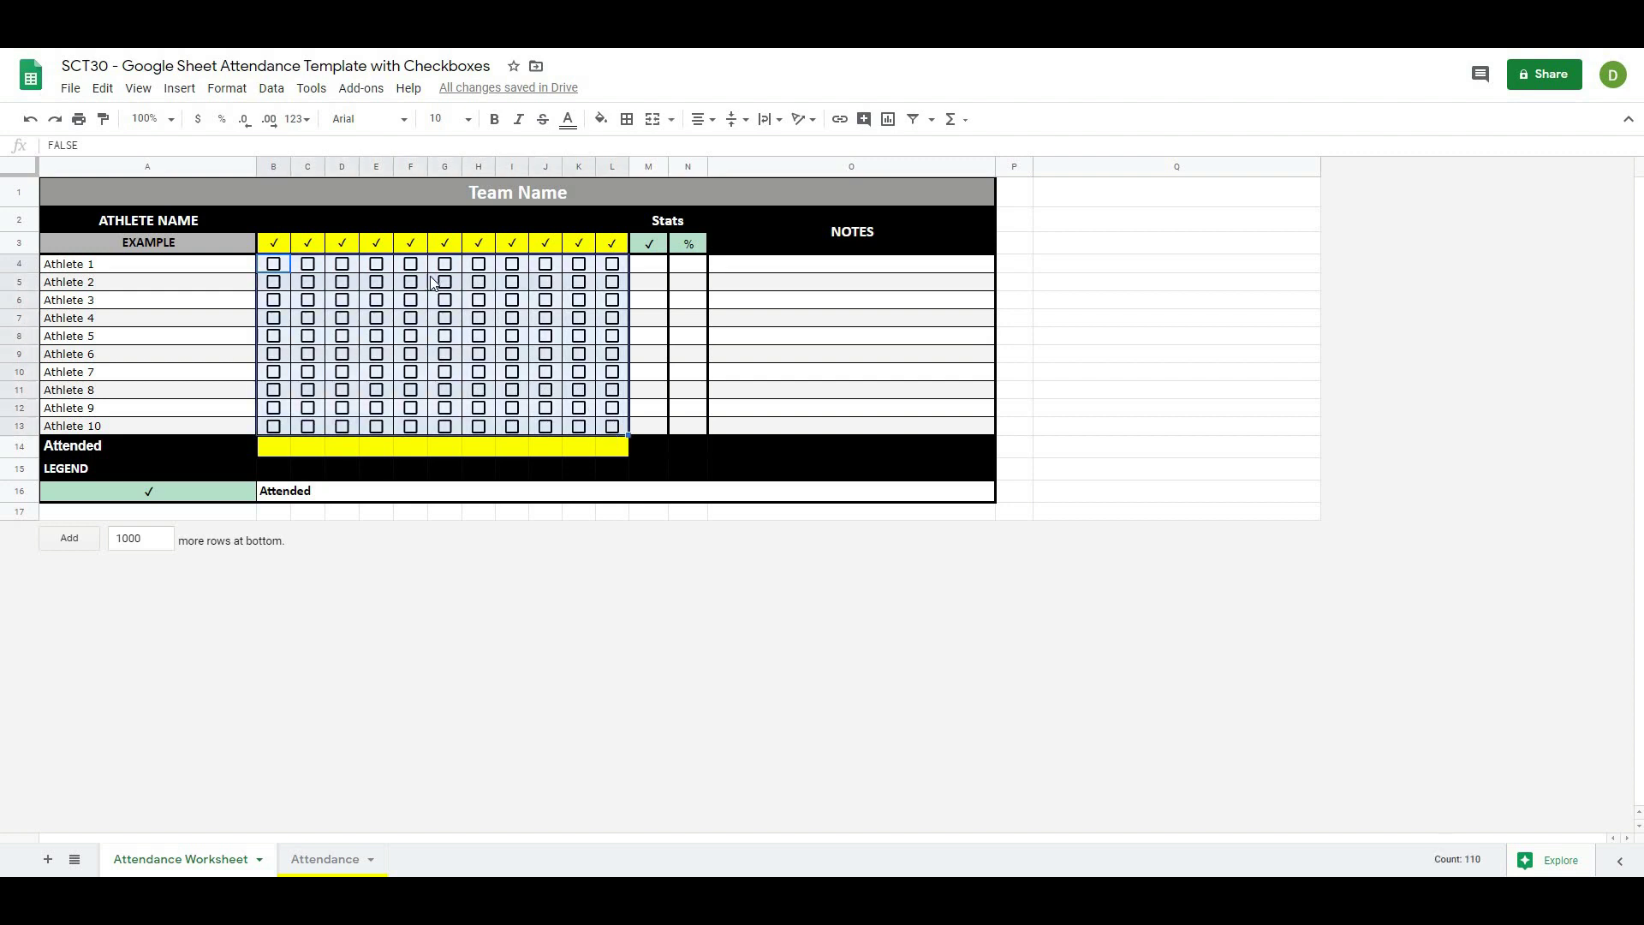
pyautogui.click(229, 91)
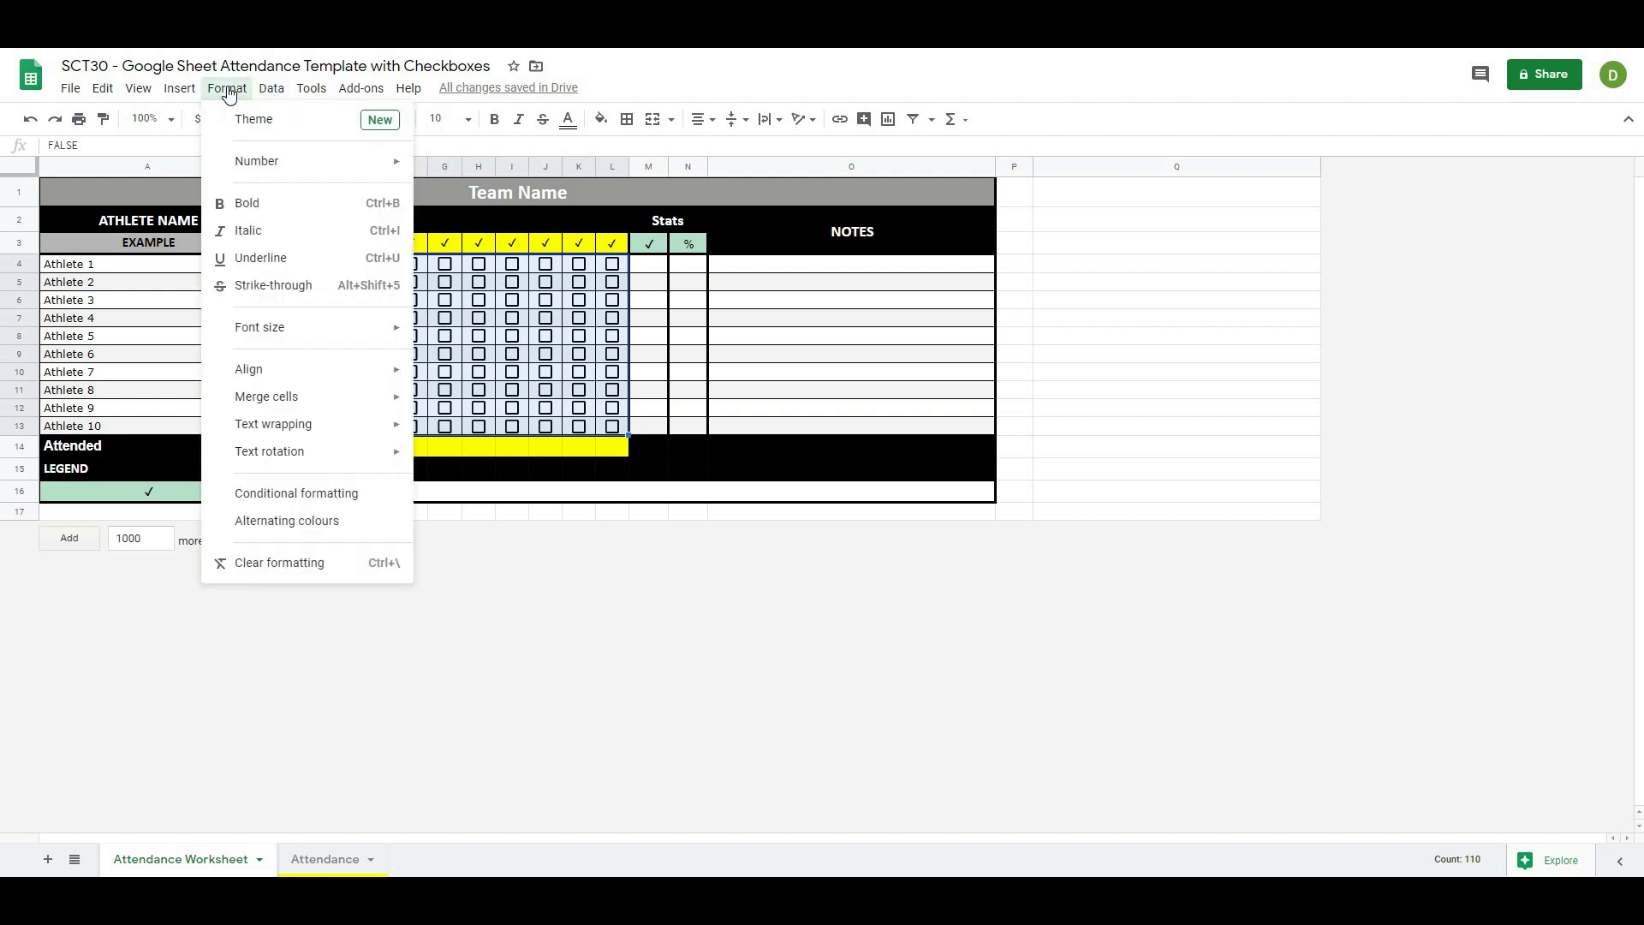
pyautogui.click(262, 494)
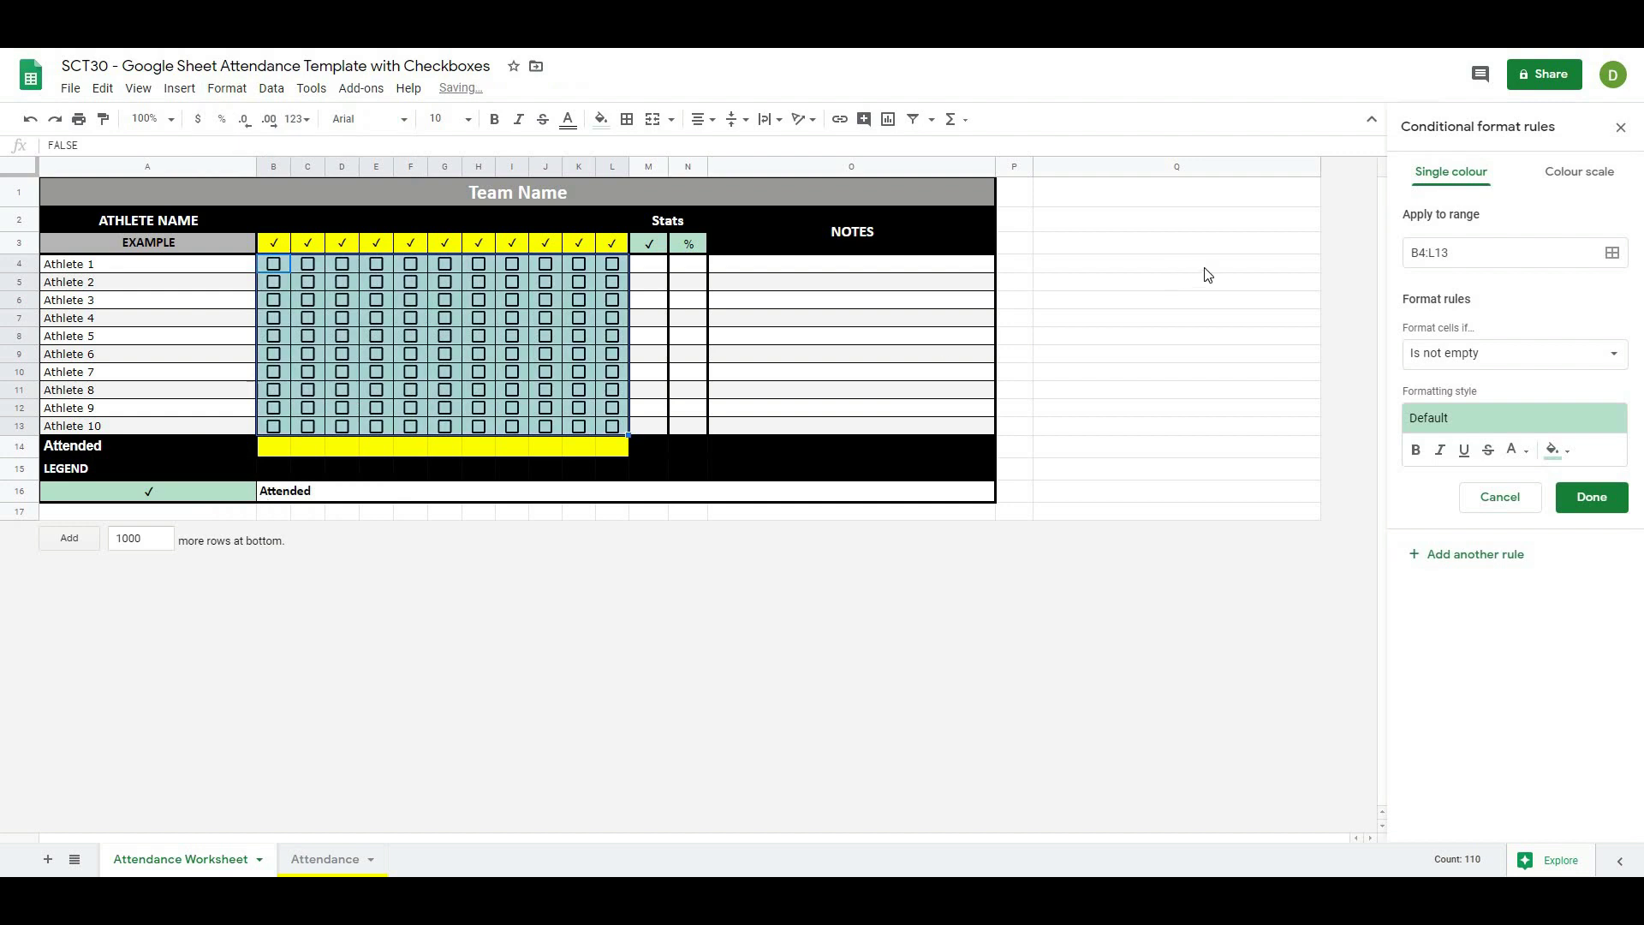
pyautogui.click(1509, 359)
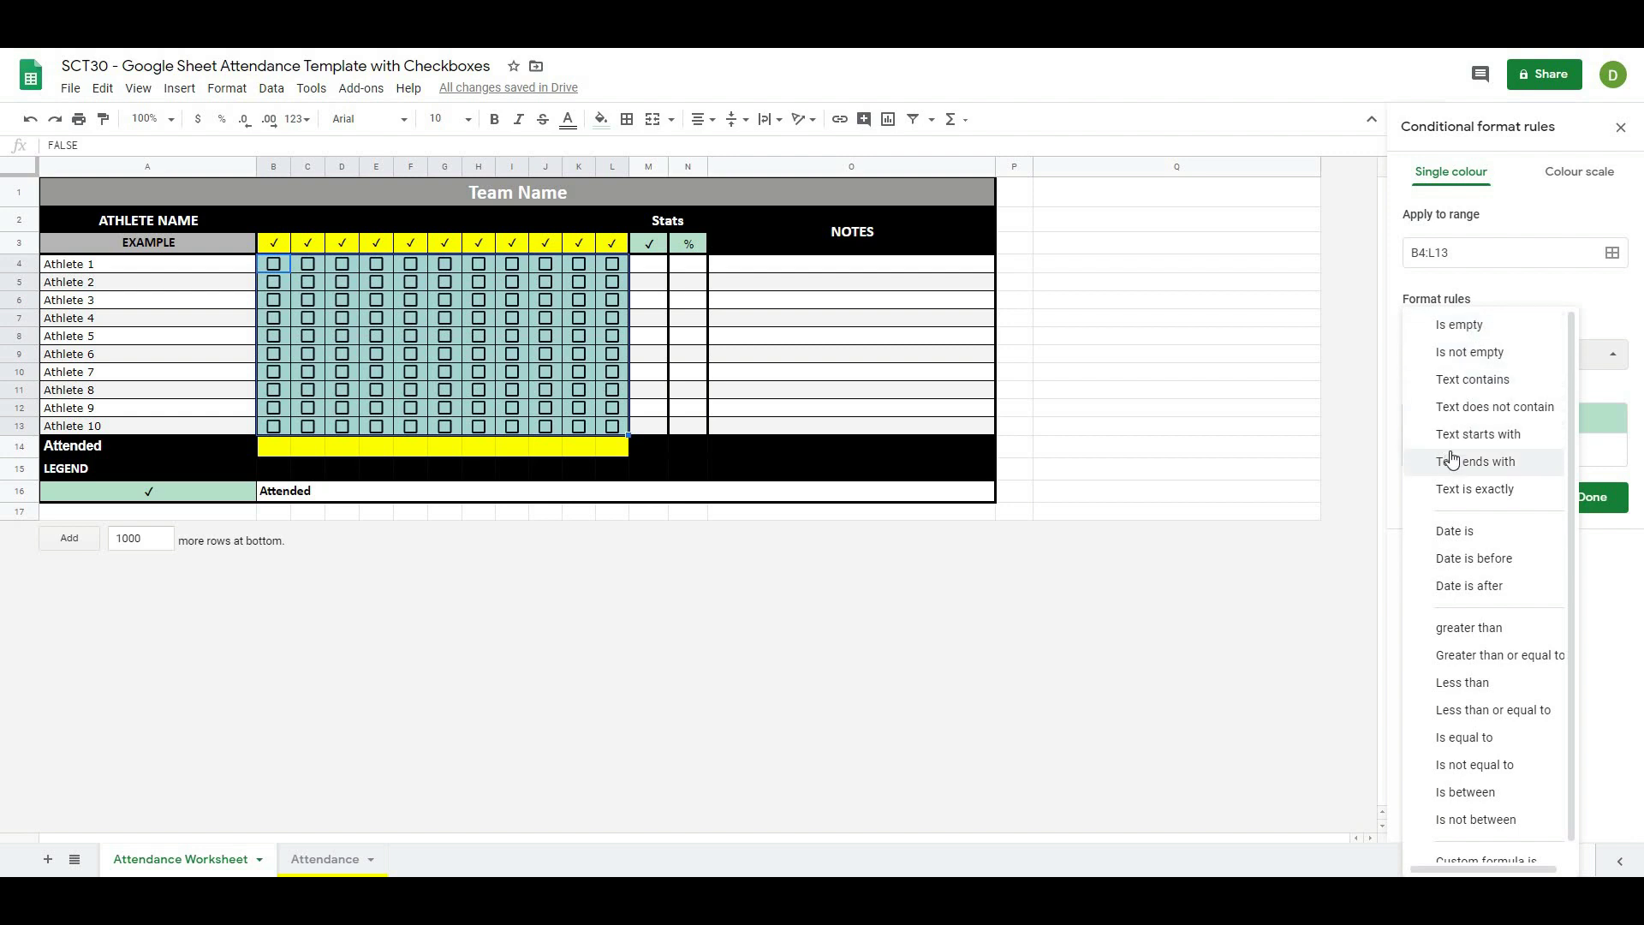
pyautogui.click(1456, 489)
pyautogui.click(1438, 397)
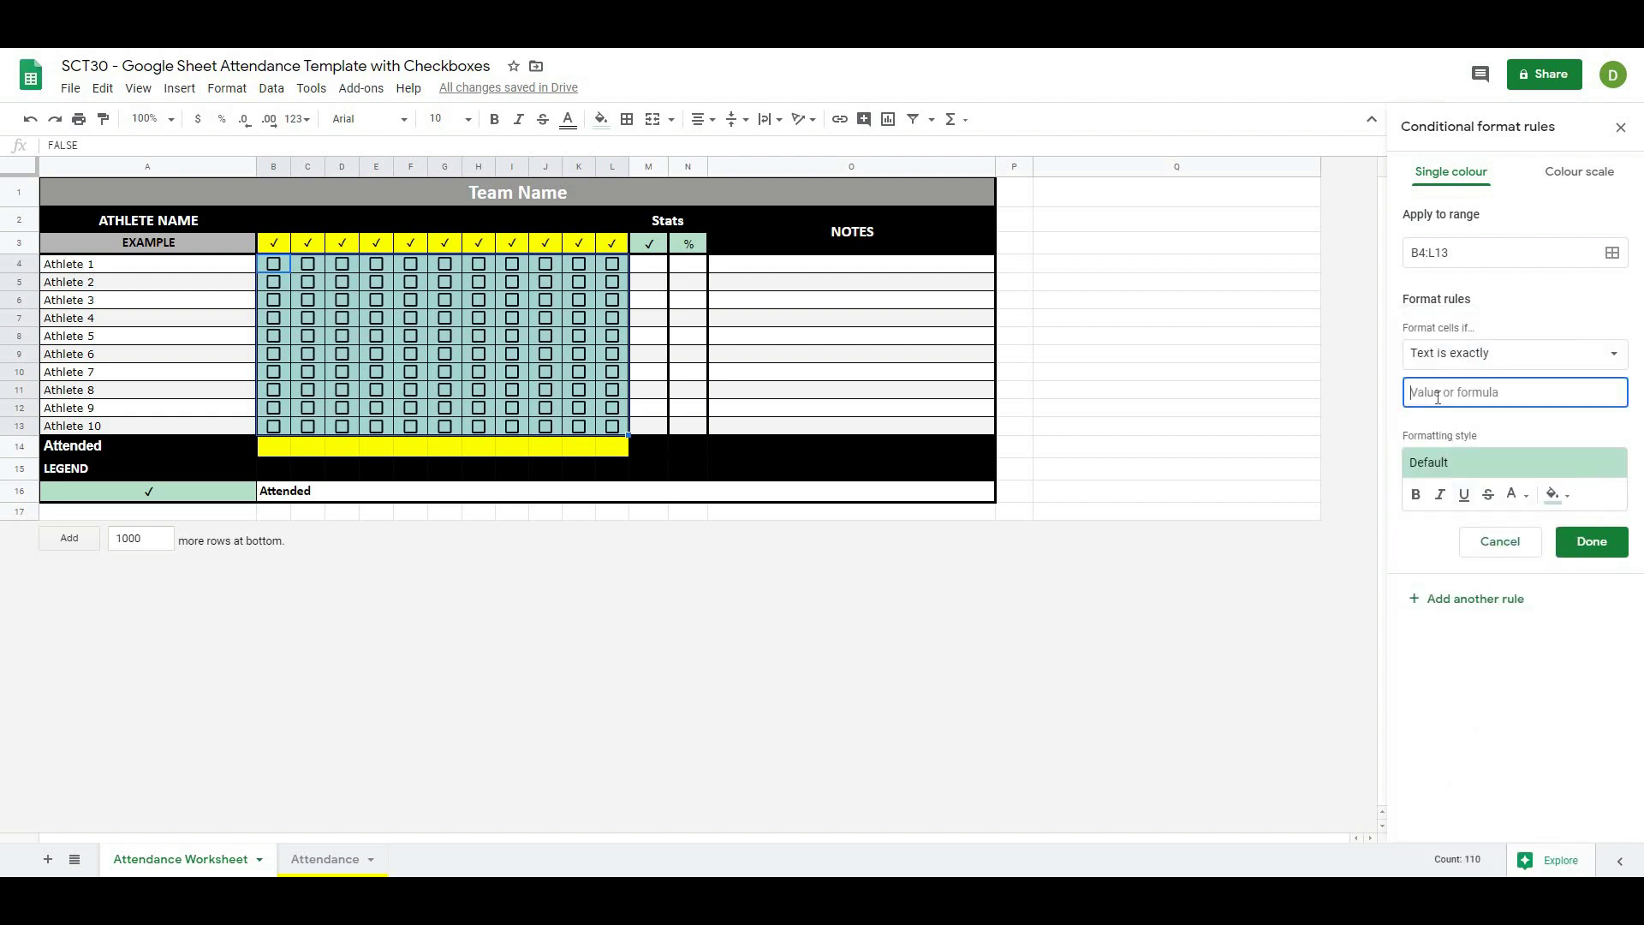
pyautogui.write('TRUE')
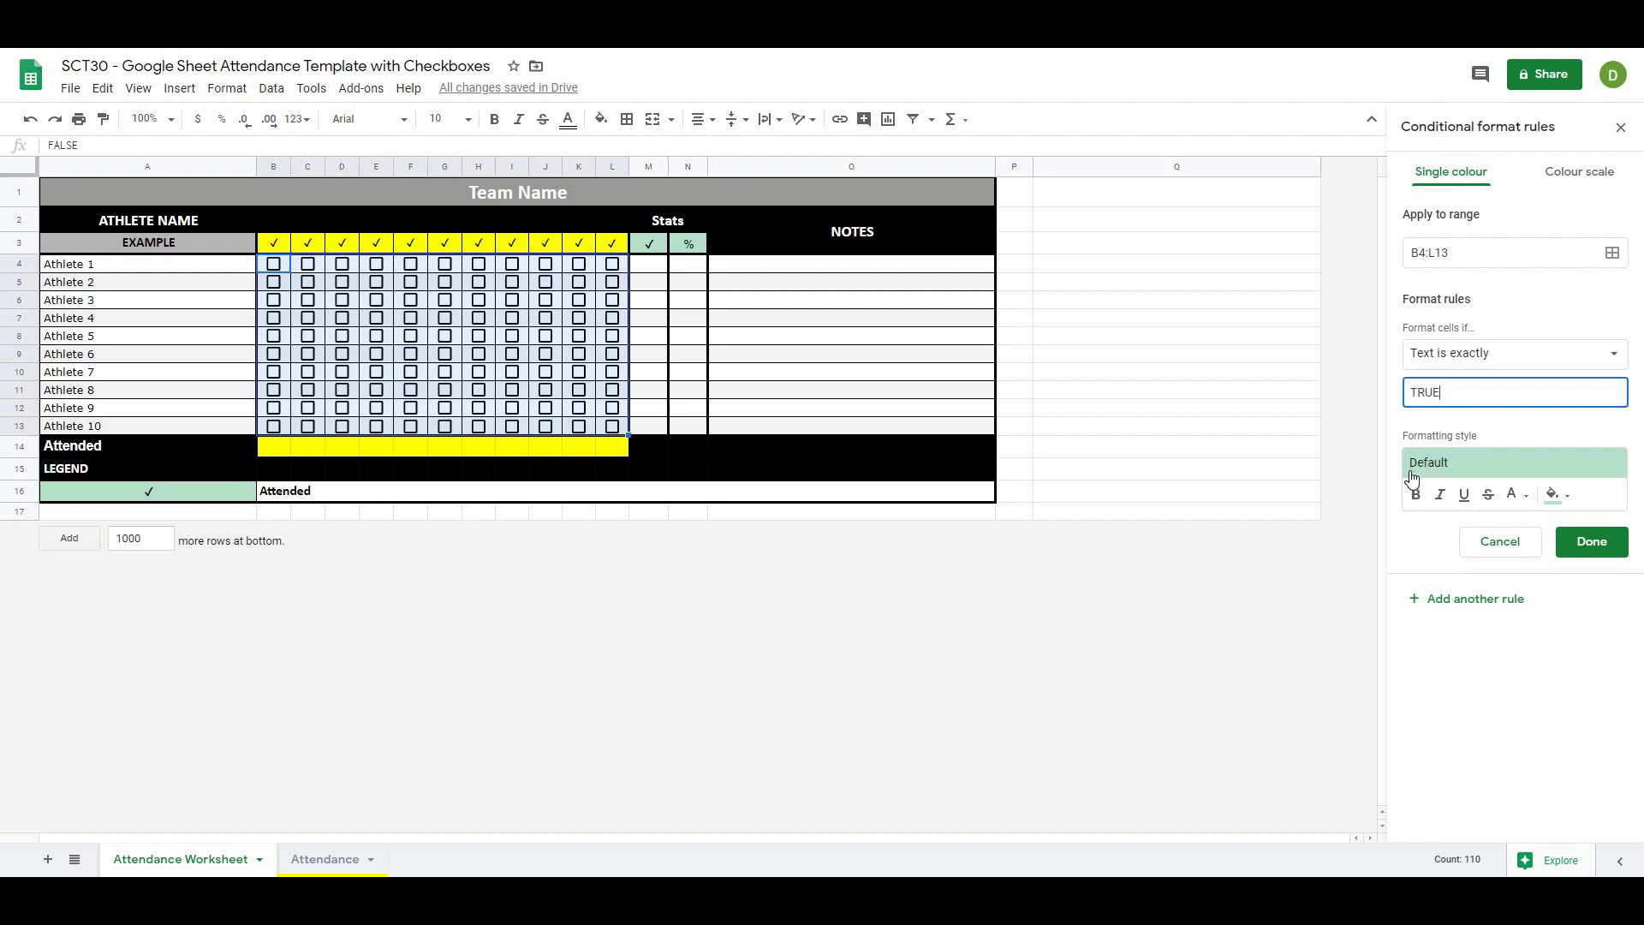
pyautogui.click(1588, 548)
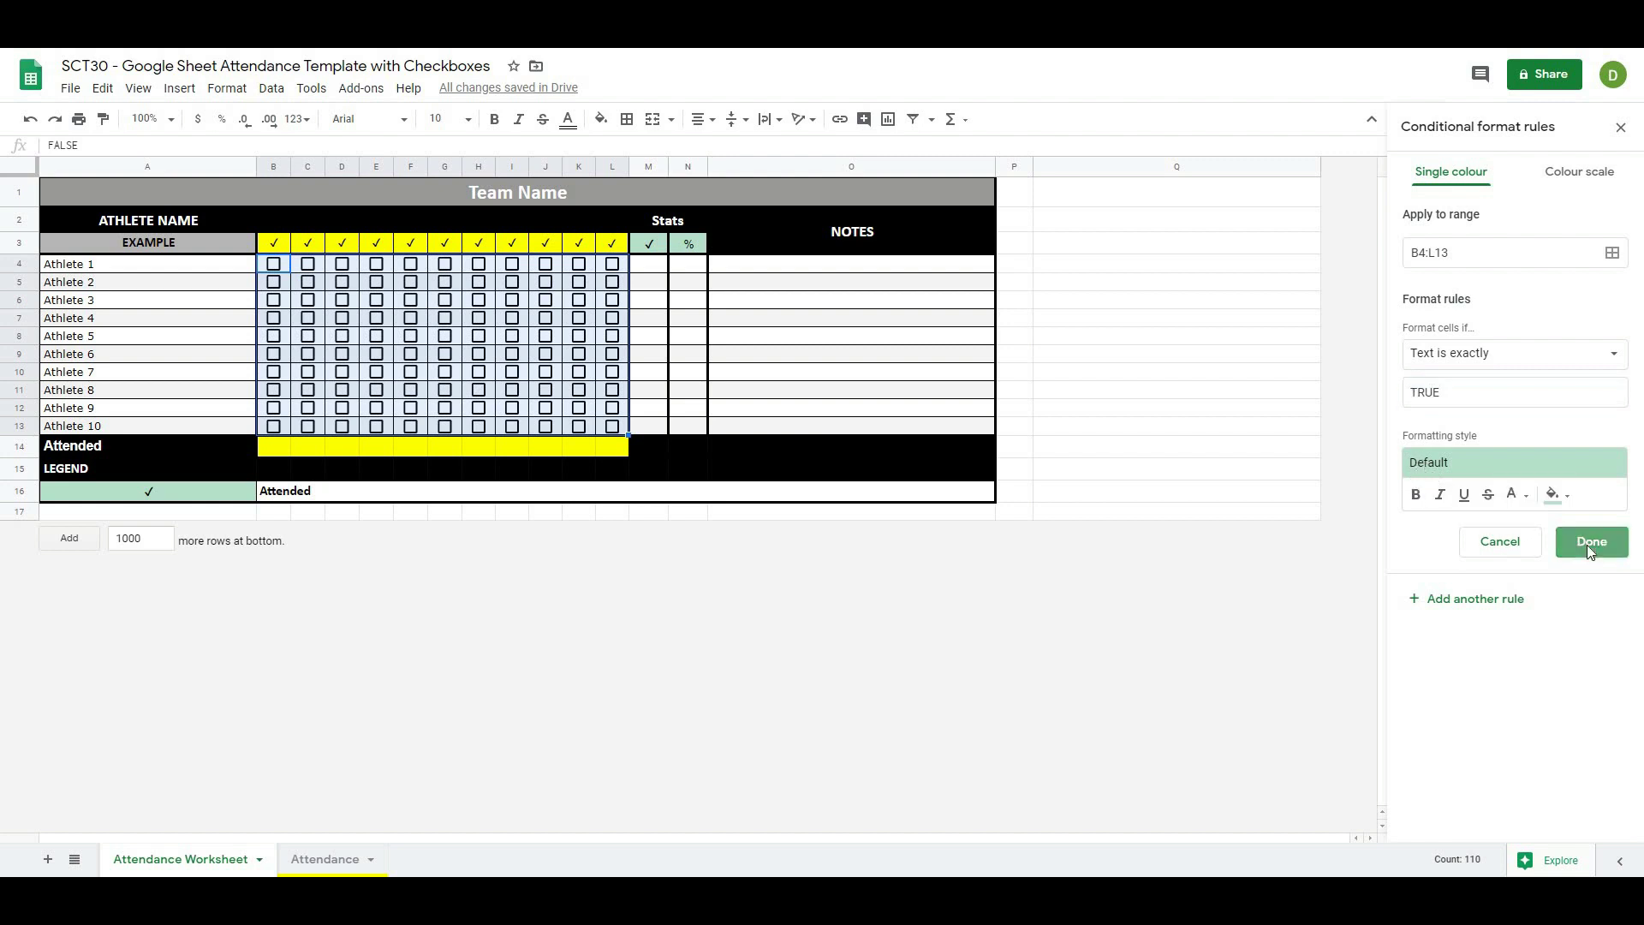
pyautogui.click(1619, 130)
# Test the conditional formatting by ticking and then unticking all ten athletes' boxes in column B.
pyautogui.click(275, 264)
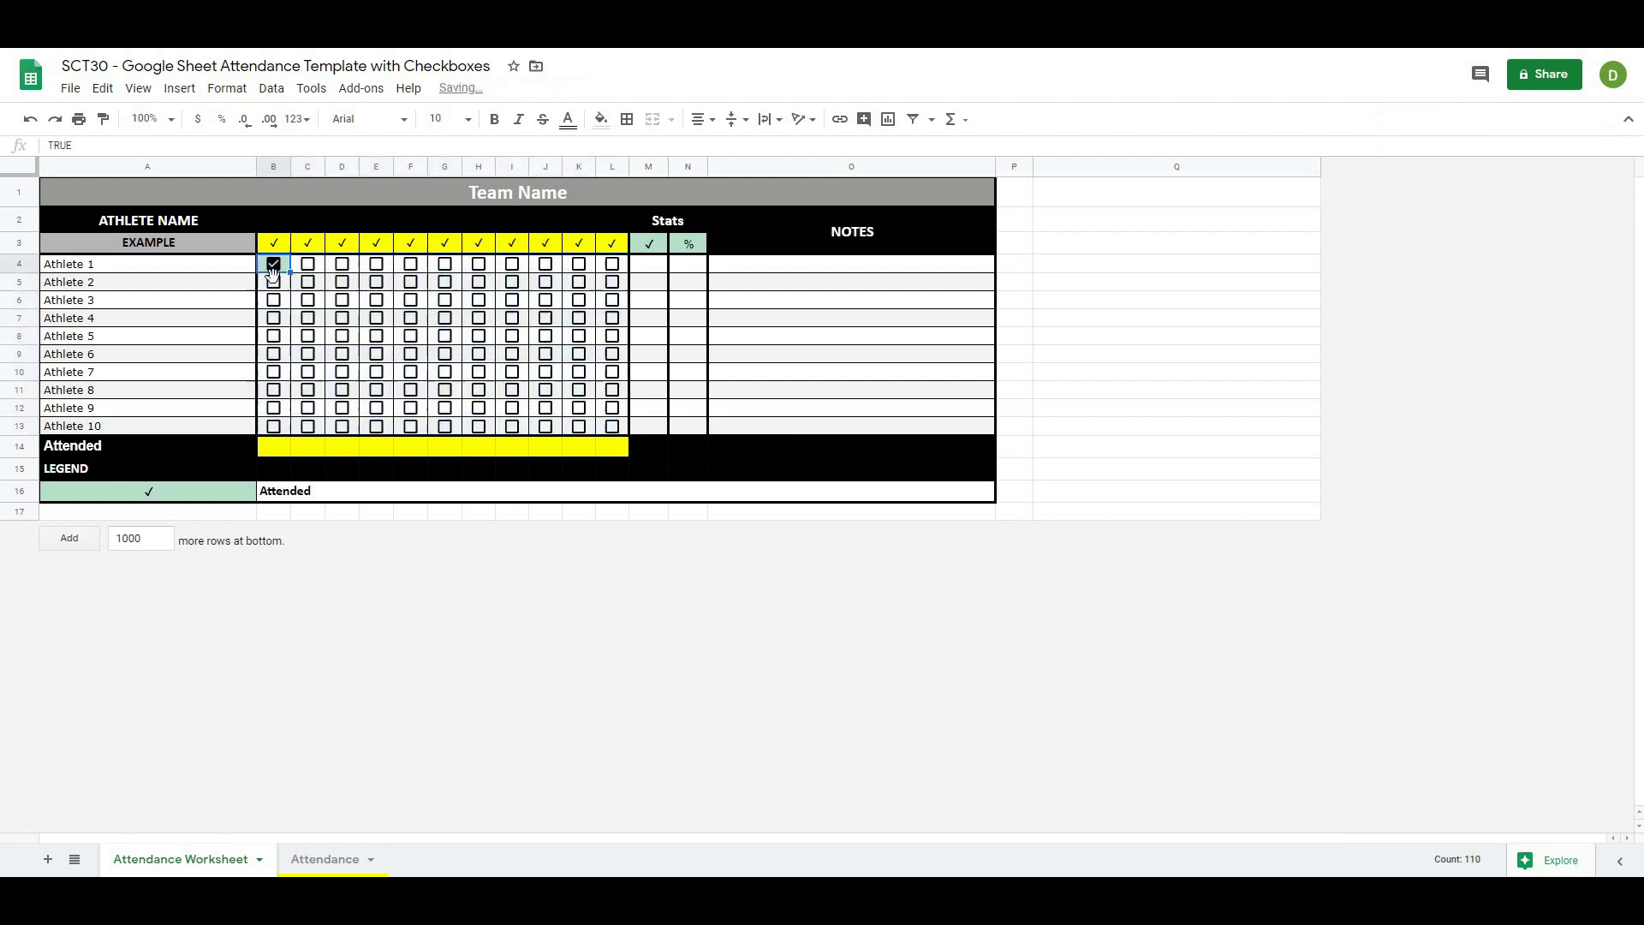
pyautogui.click(274, 282)
pyautogui.click(274, 299)
pyautogui.click(274, 318)
pyautogui.click(274, 335)
pyautogui.click(274, 353)
pyautogui.click(274, 372)
pyautogui.click(274, 390)
pyautogui.click(274, 408)
pyautogui.click(274, 425)
pyautogui.click(274, 425)
pyautogui.click(274, 408)
pyautogui.click(274, 390)
pyautogui.click(274, 372)
pyautogui.click(274, 354)
pyautogui.click(274, 336)
pyautogui.click(274, 317)
pyautogui.click(274, 300)
pyautogui.click(274, 282)
pyautogui.click(274, 263)
pyautogui.click(795, 313)
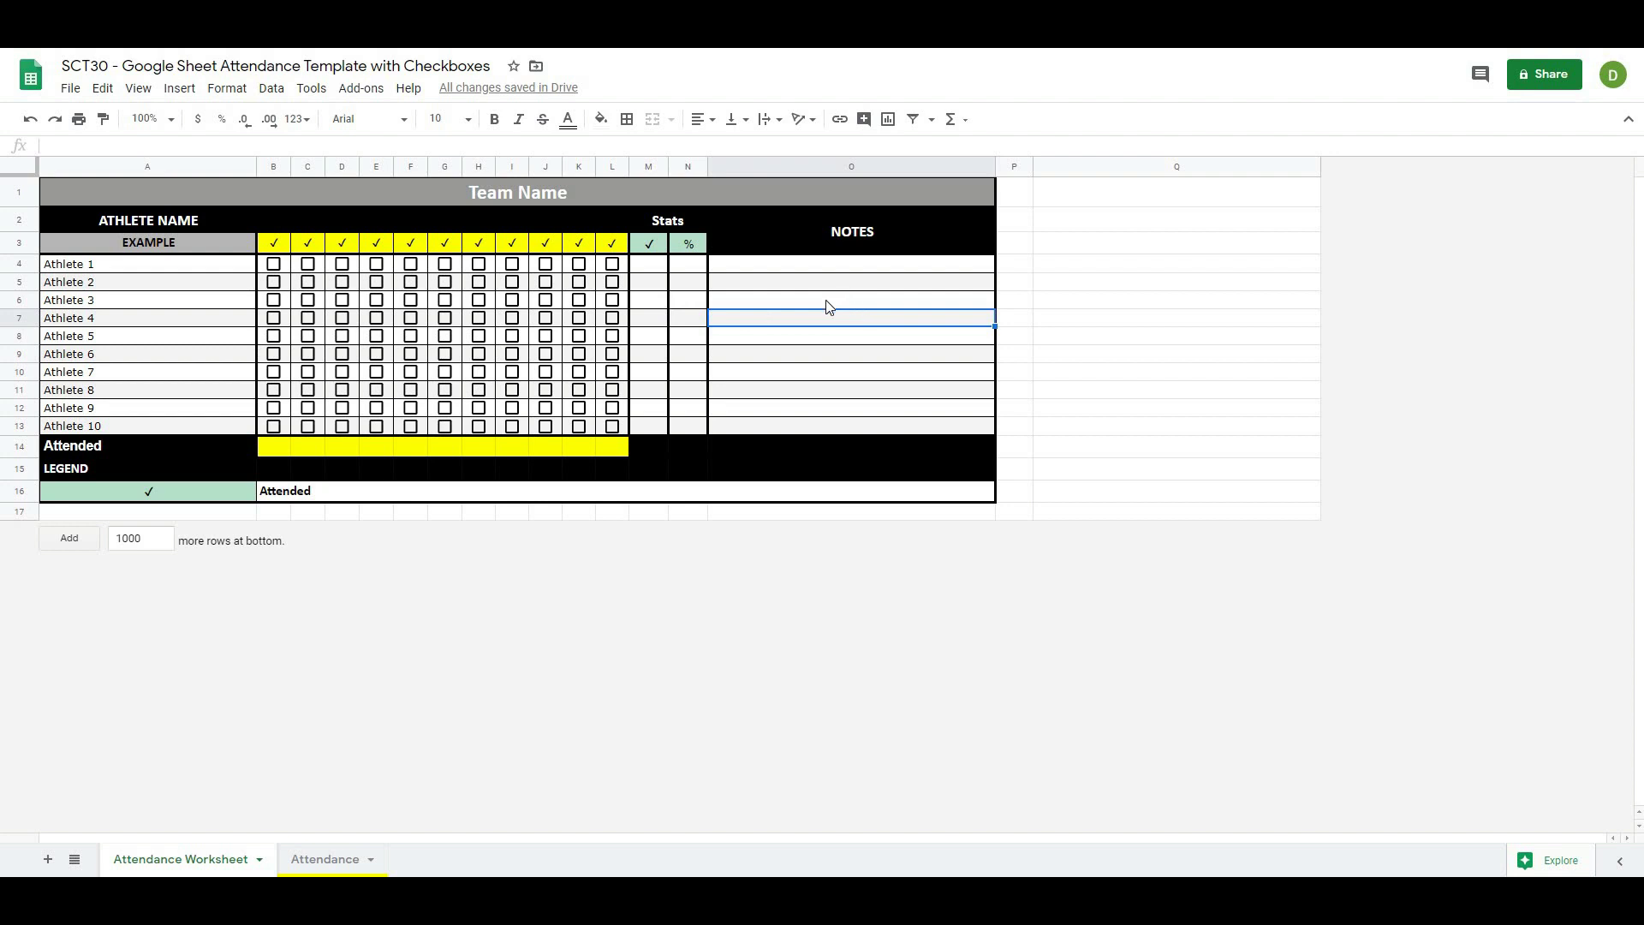
# Enter the formula =countif(B4:B13,"true") in the Attended row's cell B14.
pyautogui.click(275, 452)
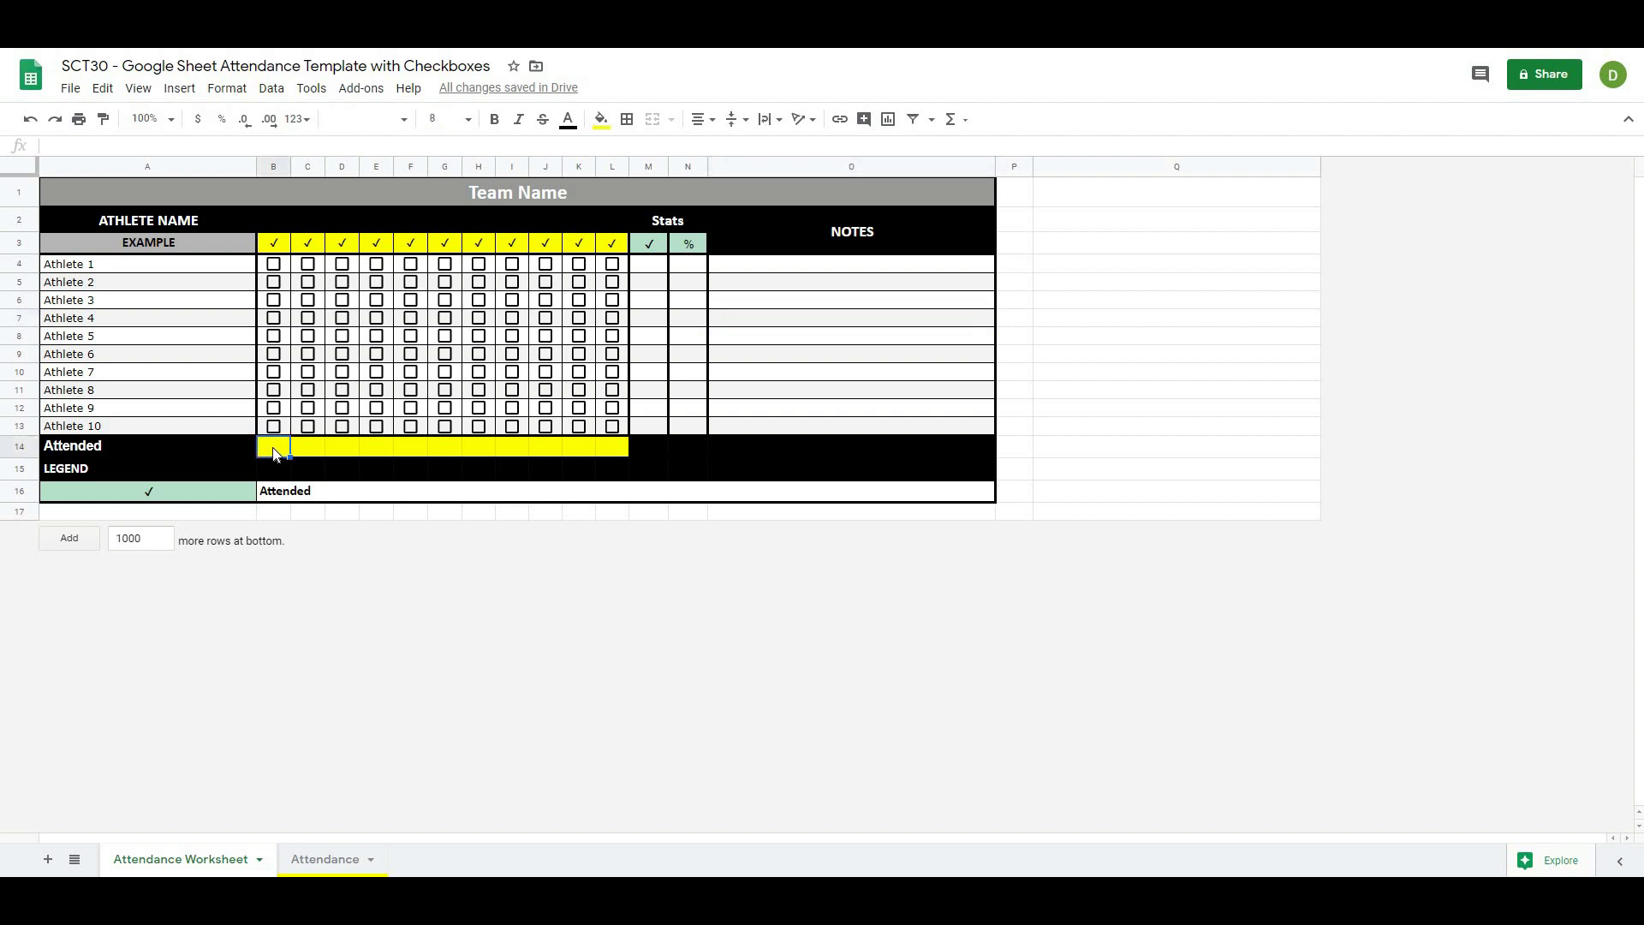
pyautogui.write('=counti')
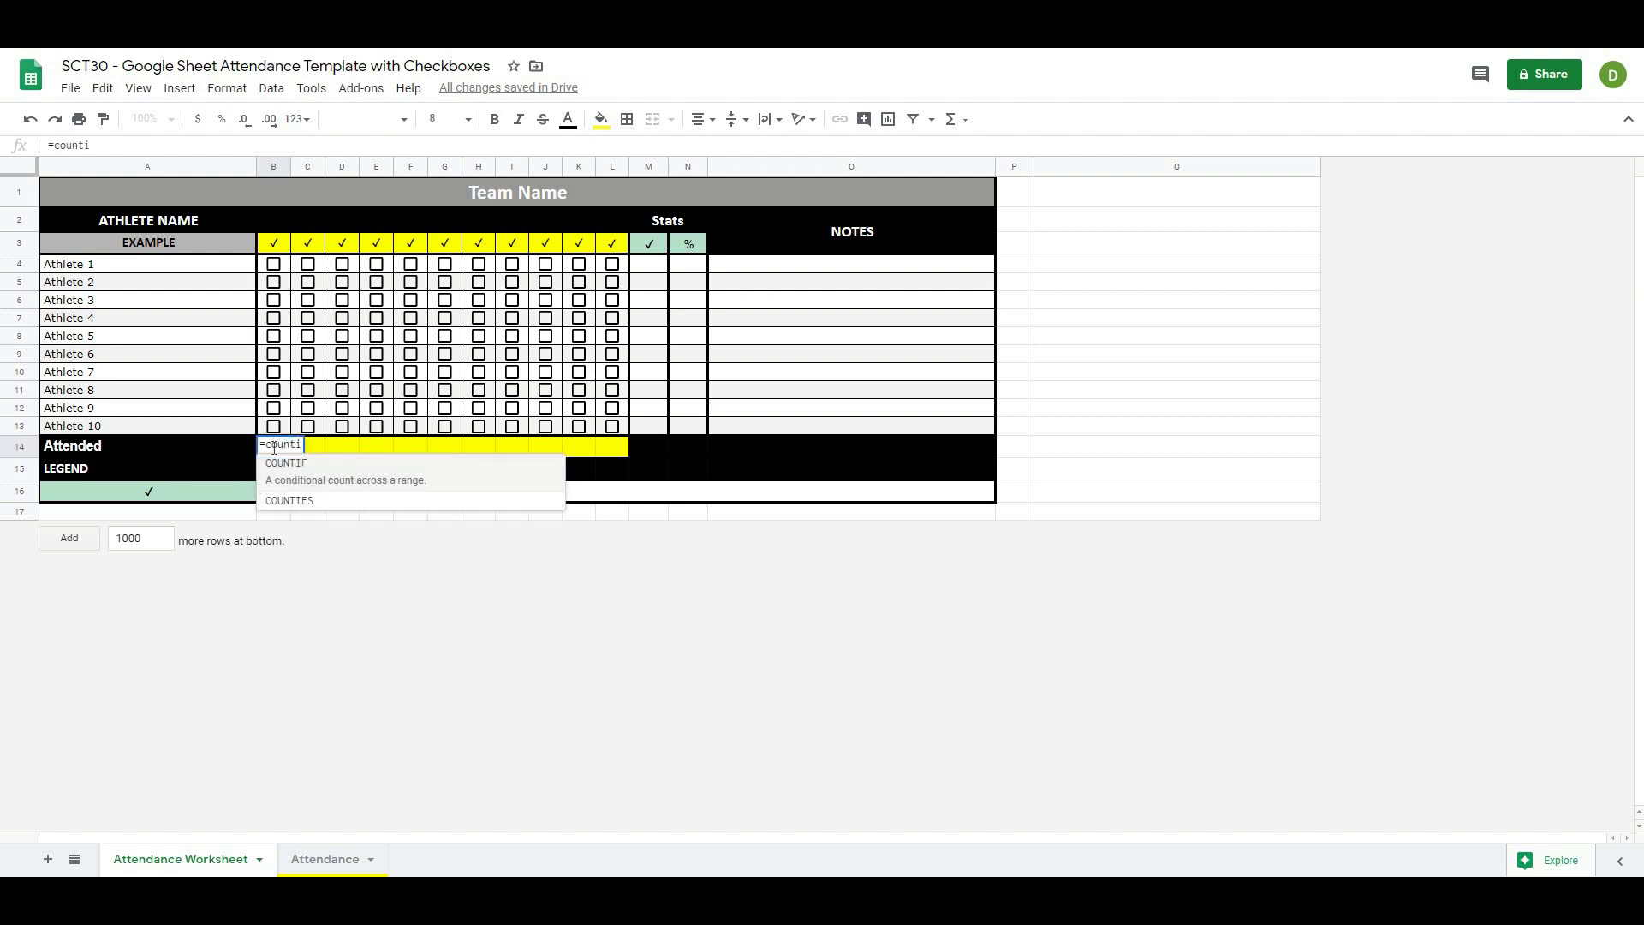
pyautogui.write('f(')
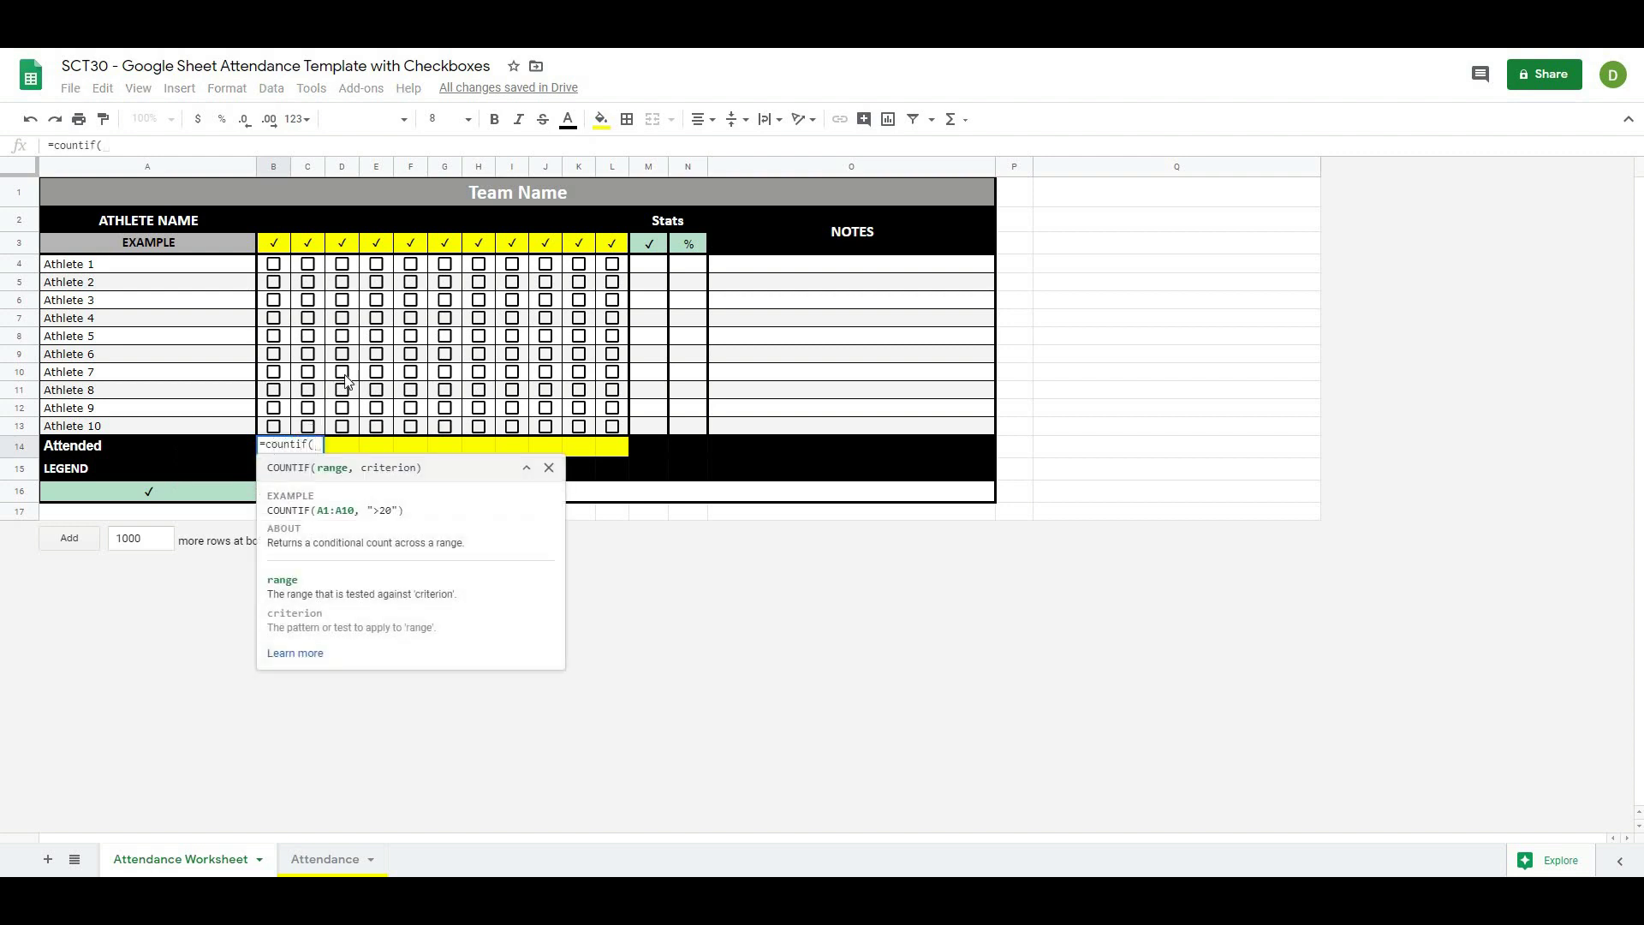
pyautogui.moveTo(274, 265); pyautogui.dragTo(279, 431)
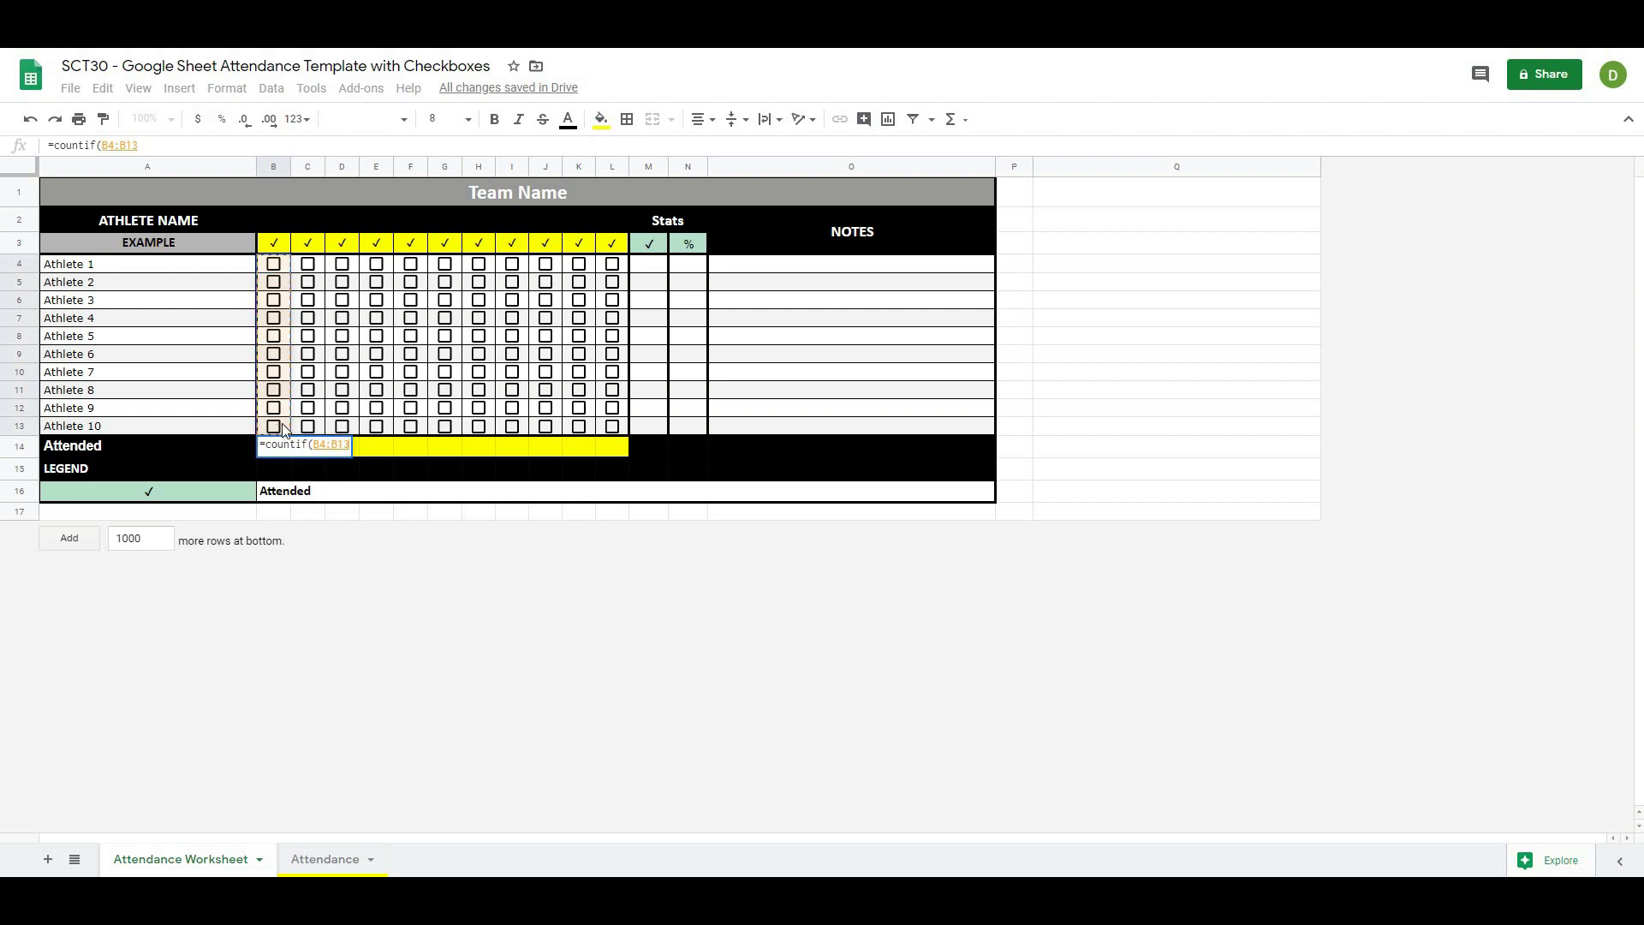
pyautogui.write(',')
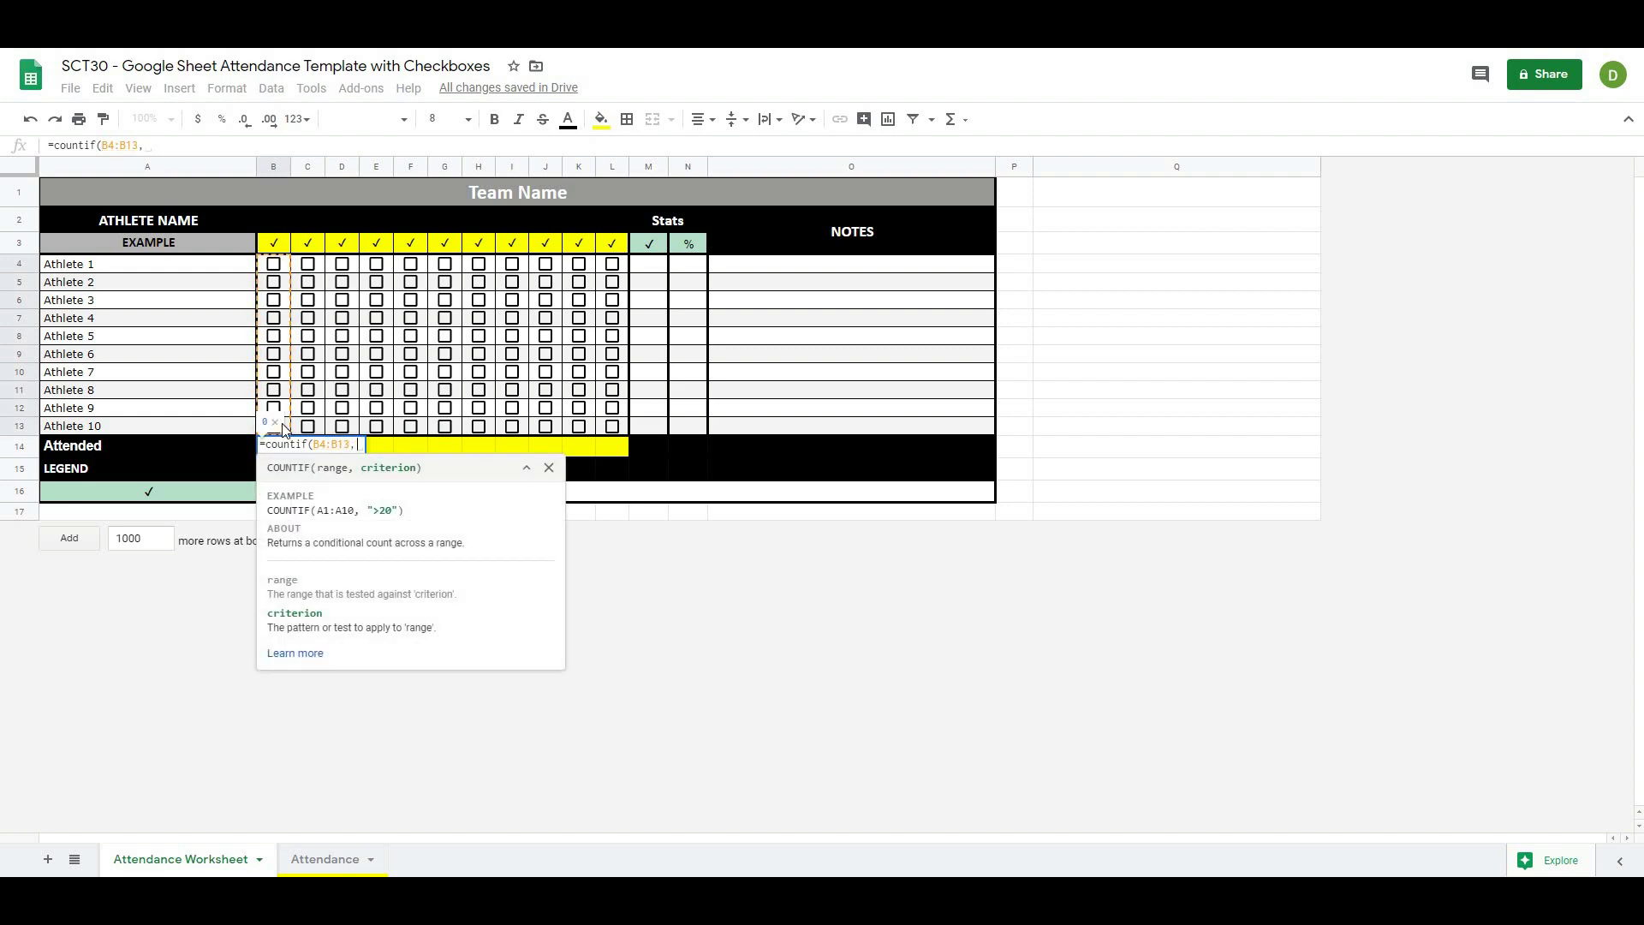
pyautogui.write('"tu')
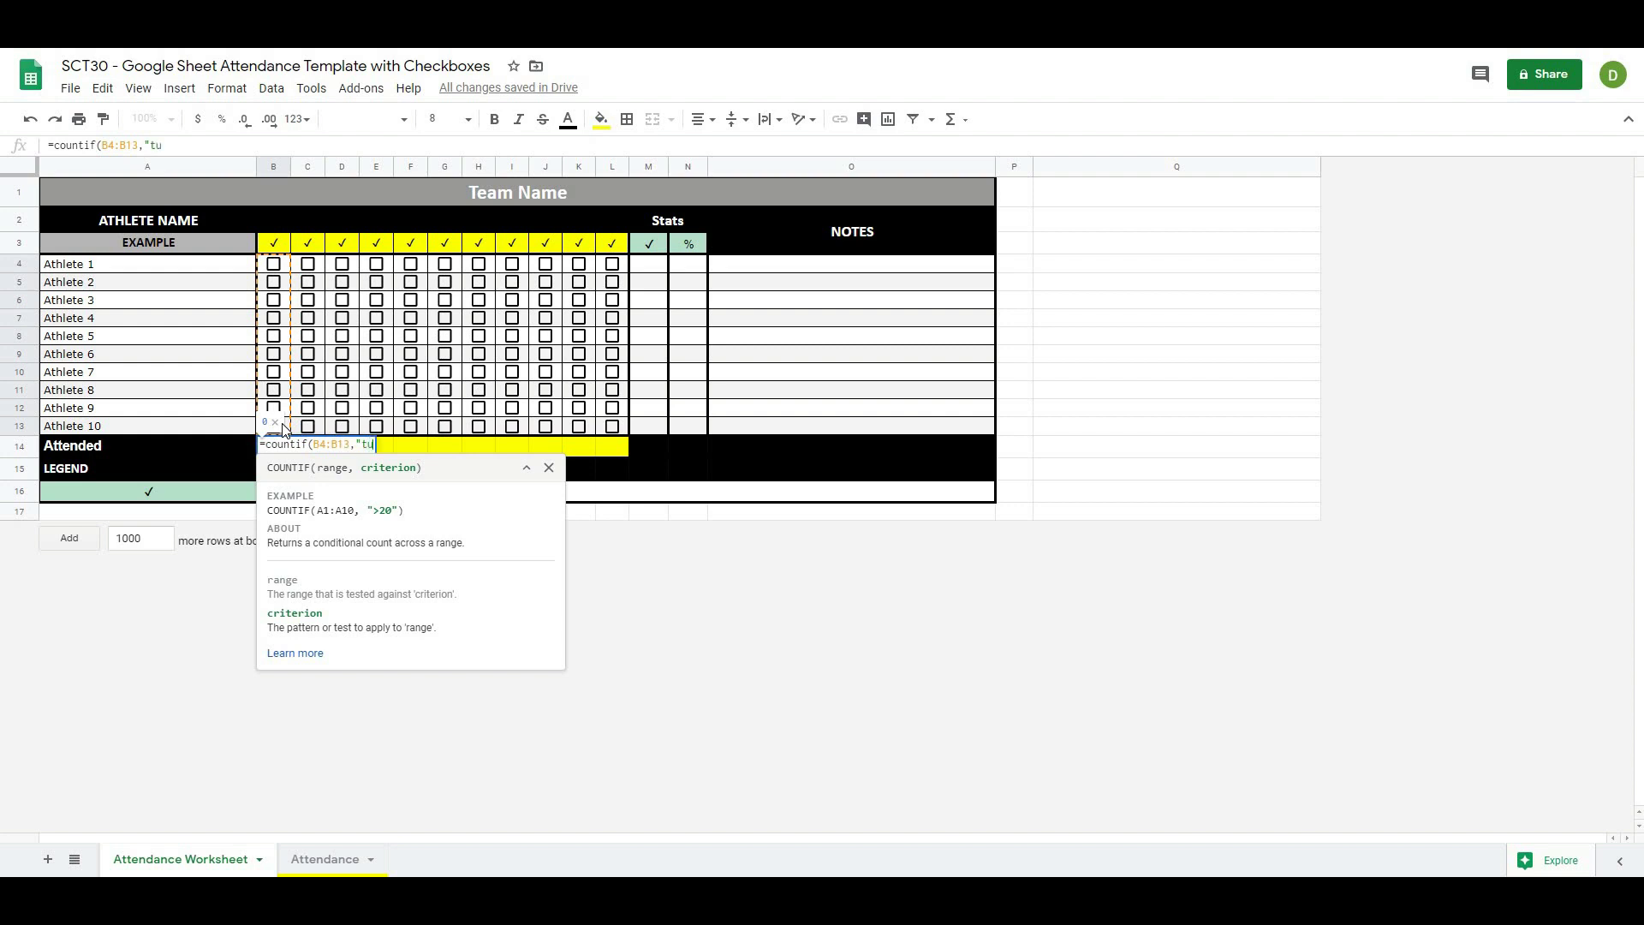
pyautogui.write('re")')
pyautogui.press('Return')
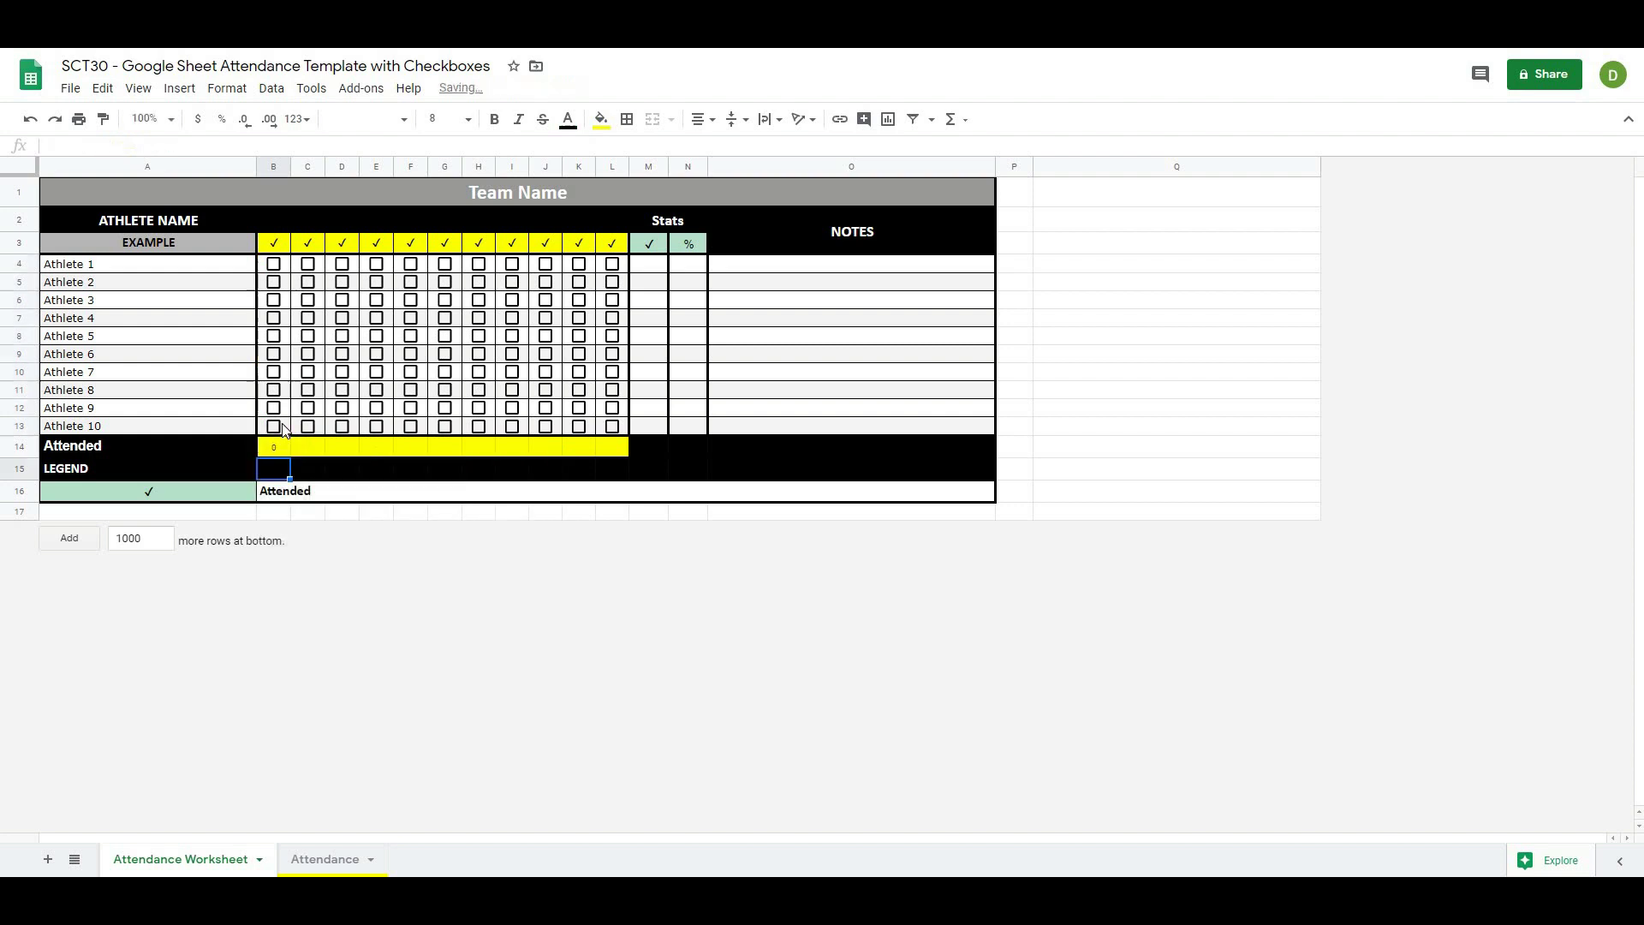
# Test the Attended count in B14 by ticking and then unticking every athlete's box in column B.
pyautogui.click(274, 264)
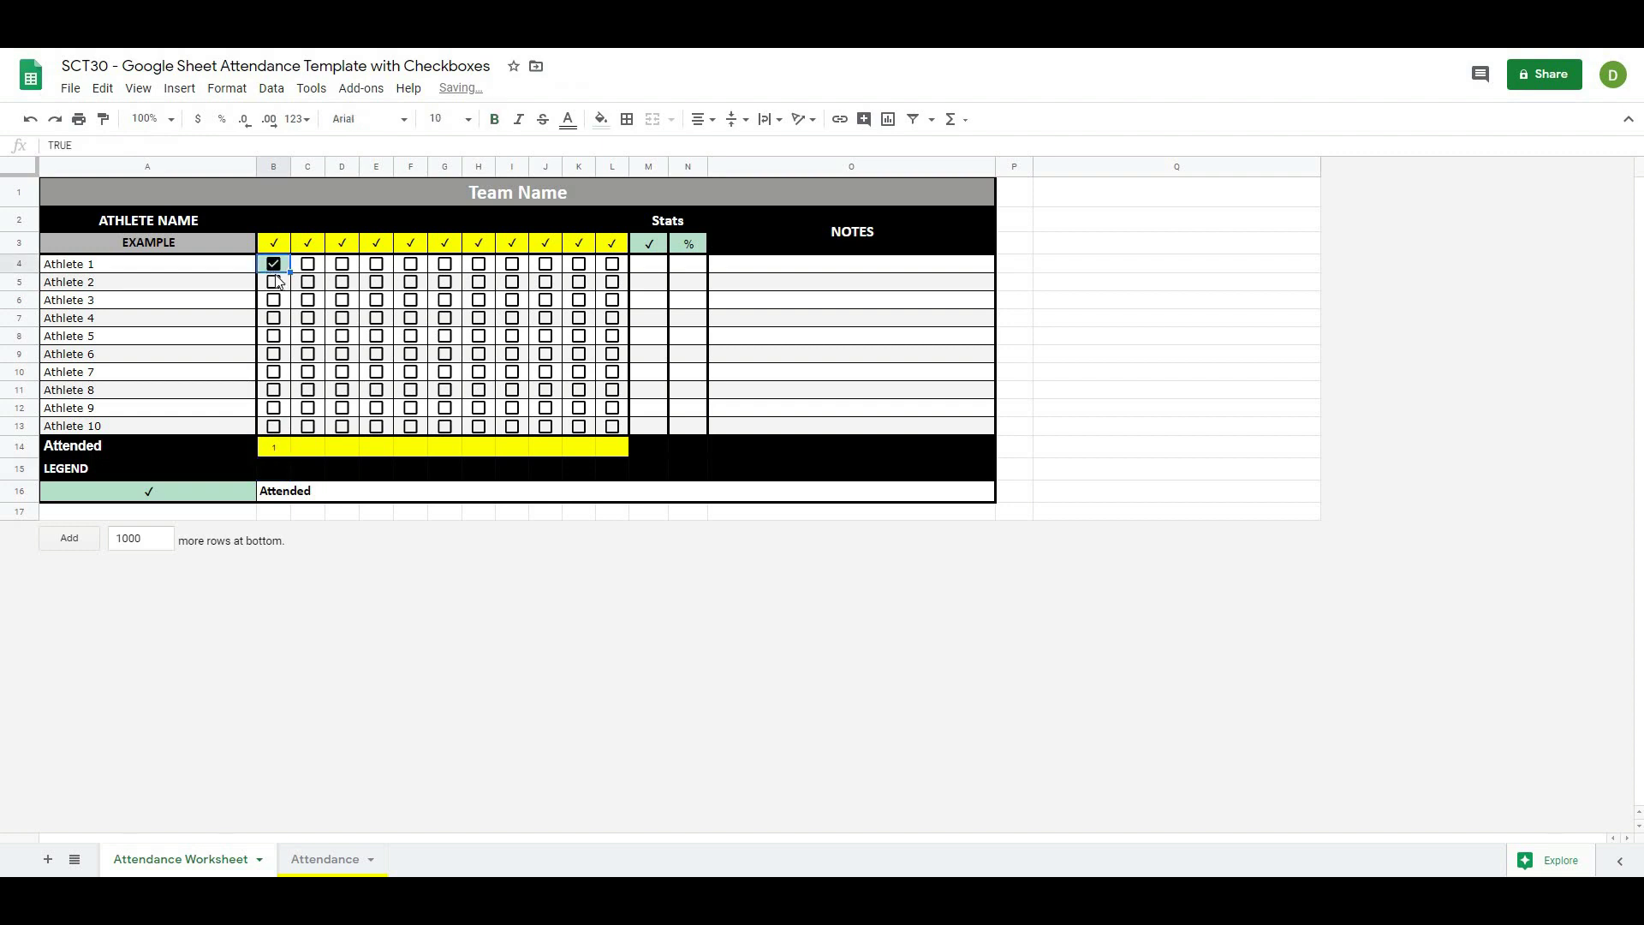
pyautogui.click(274, 283)
pyautogui.click(274, 301)
pyautogui.click(274, 318)
pyautogui.click(274, 336)
pyautogui.click(274, 354)
pyautogui.click(274, 372)
pyautogui.click(274, 391)
pyautogui.click(274, 408)
pyautogui.click(274, 426)
pyautogui.click(274, 426)
pyautogui.click(274, 409)
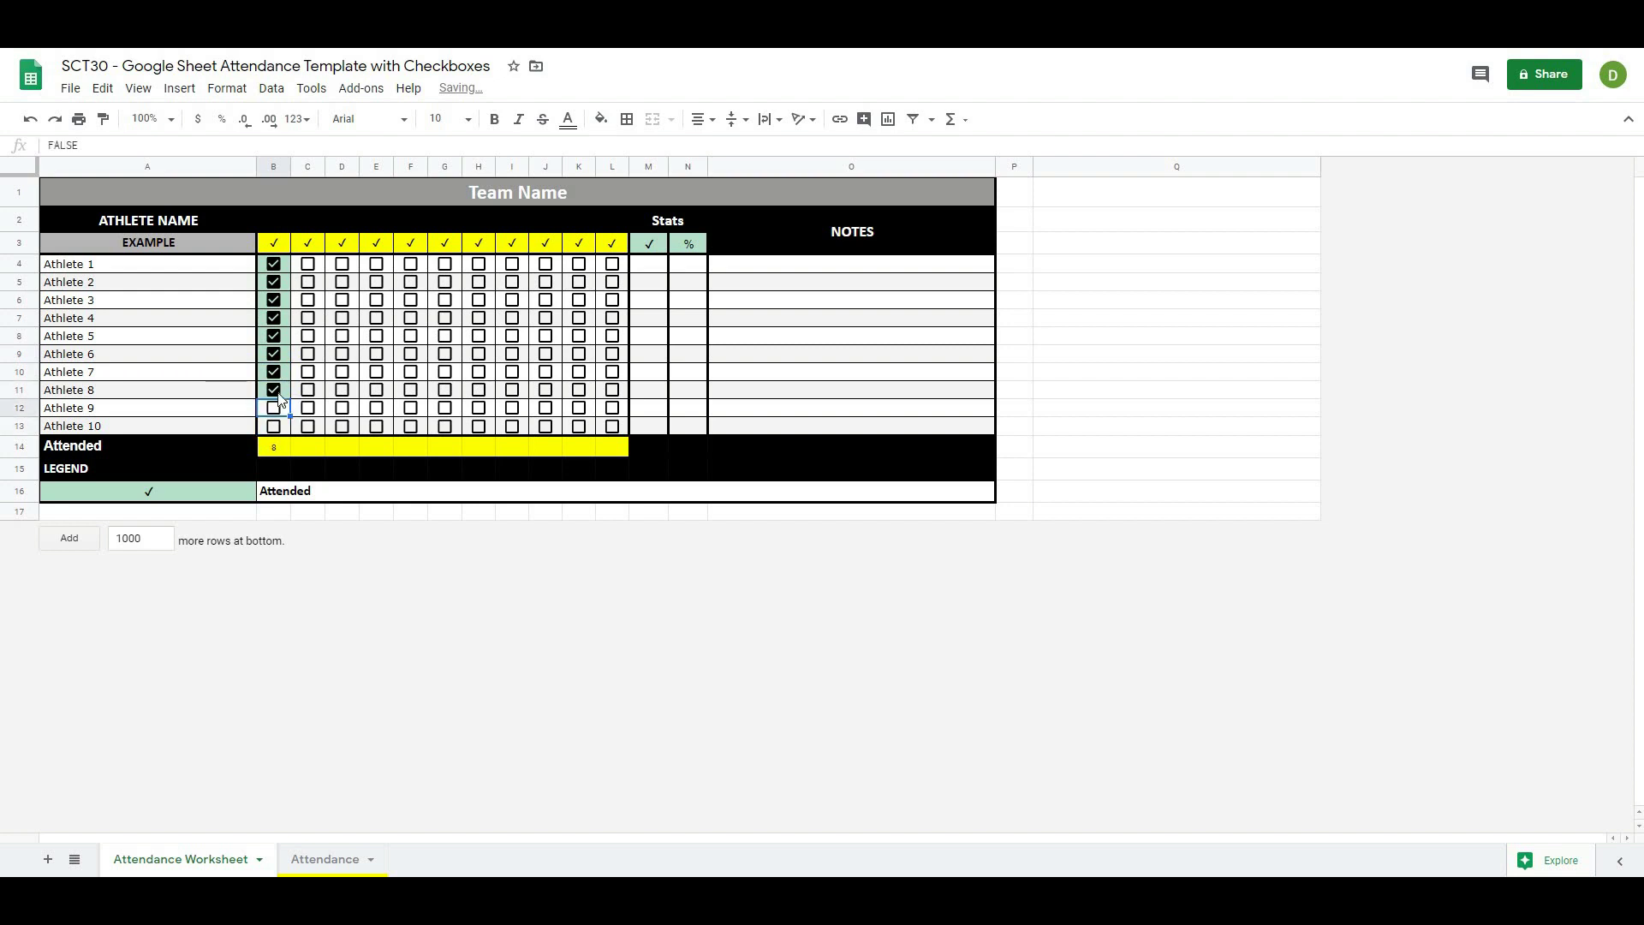
pyautogui.click(274, 391)
pyautogui.click(274, 372)
pyautogui.click(276, 354)
pyautogui.click(276, 336)
pyautogui.click(275, 318)
pyautogui.click(276, 300)
pyautogui.click(276, 282)
pyautogui.click(275, 265)
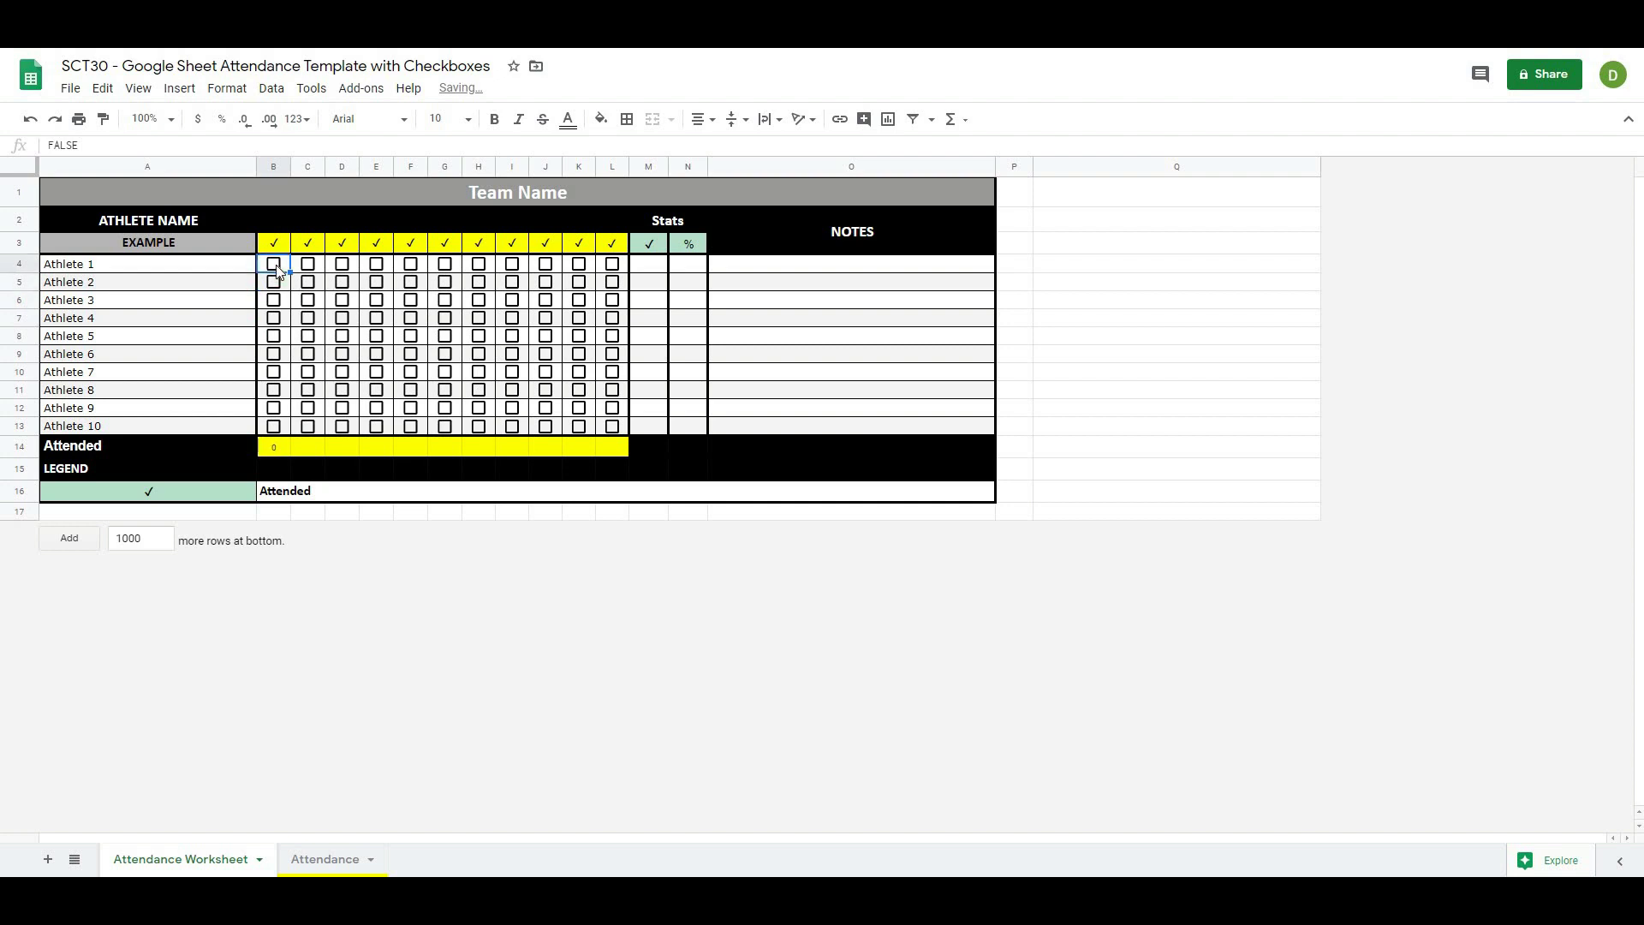
# Extend the B14 formula with & " / " & and a second countif over the athlete names in A4:A13.
pyautogui.click(274, 446)
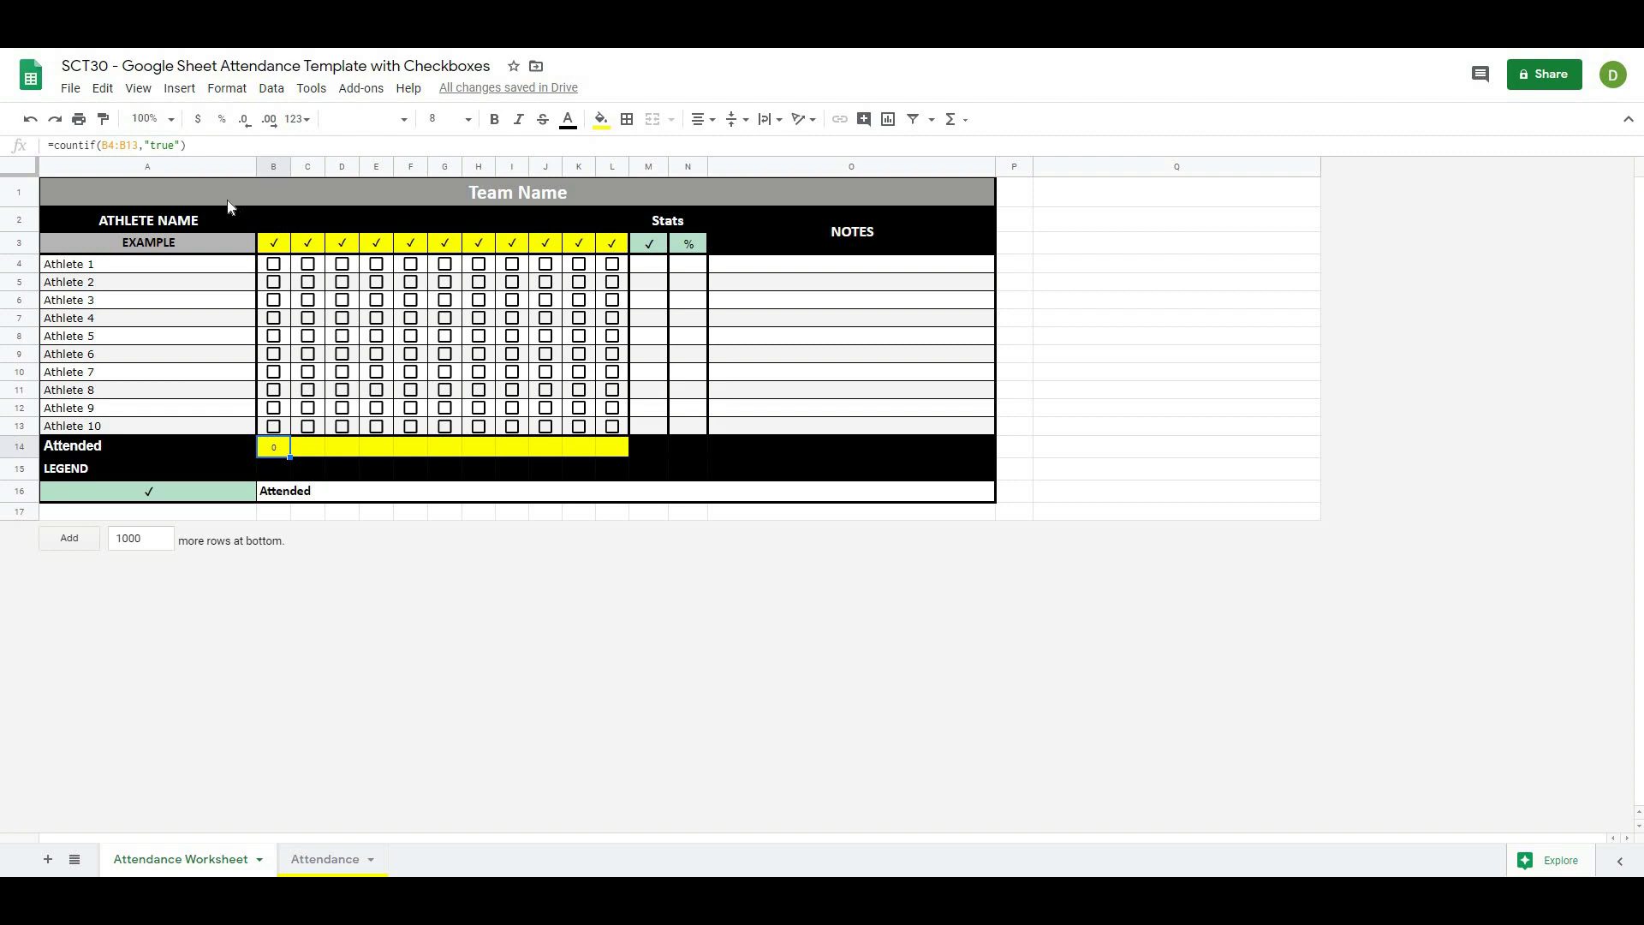
pyautogui.click(231, 146)
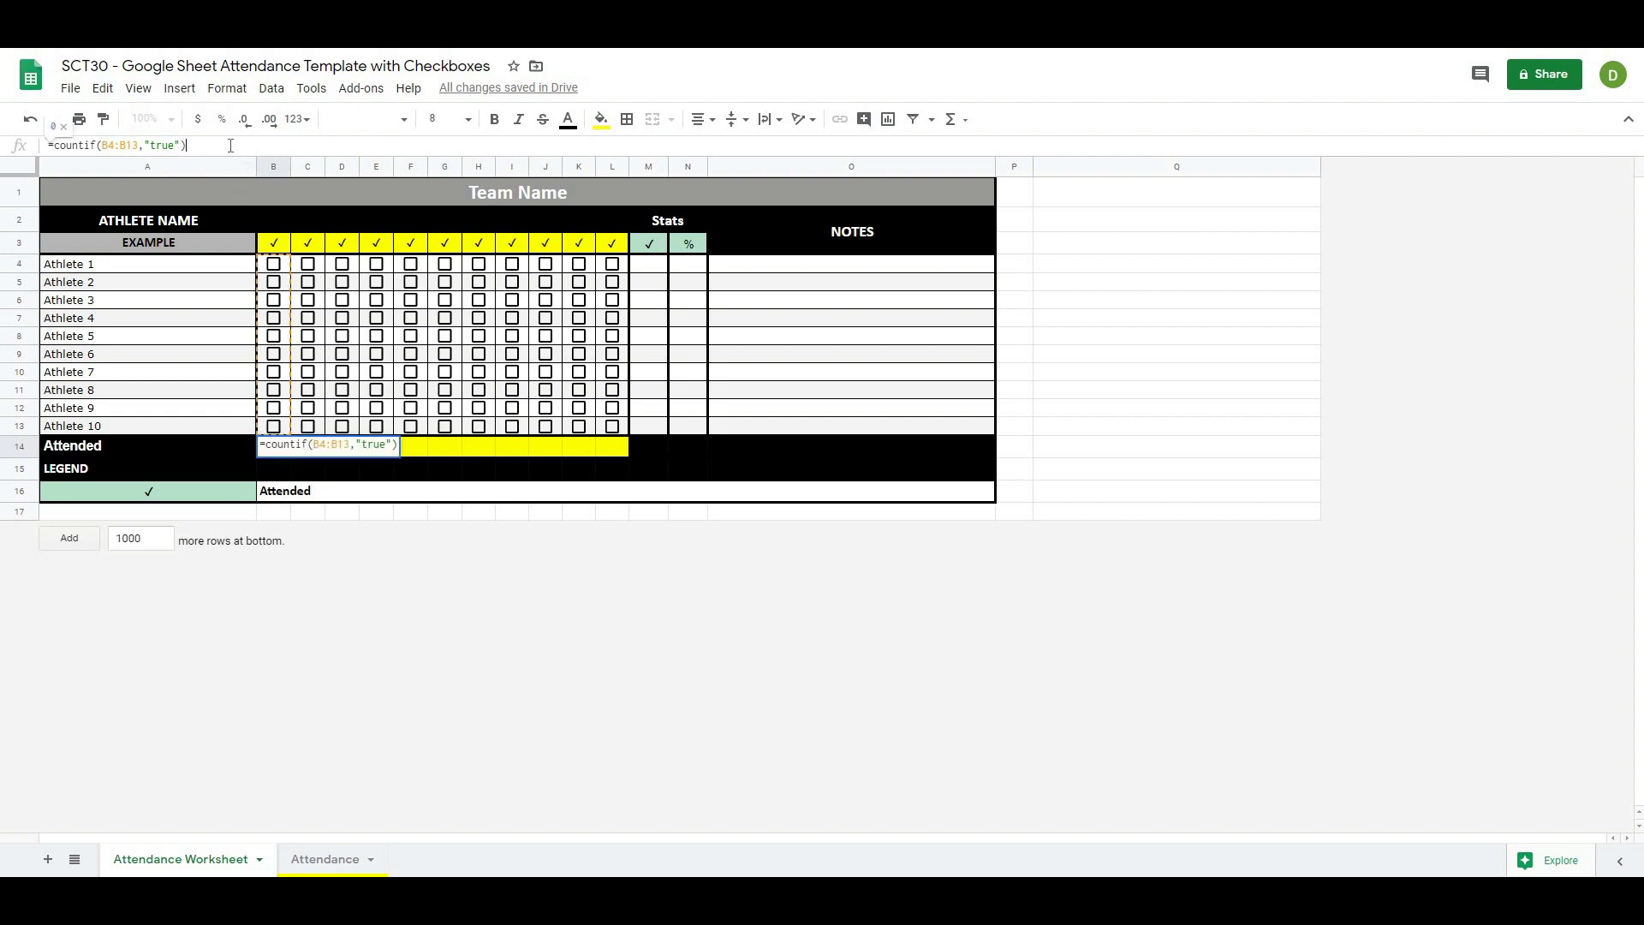
pyautogui.write('& " / "')
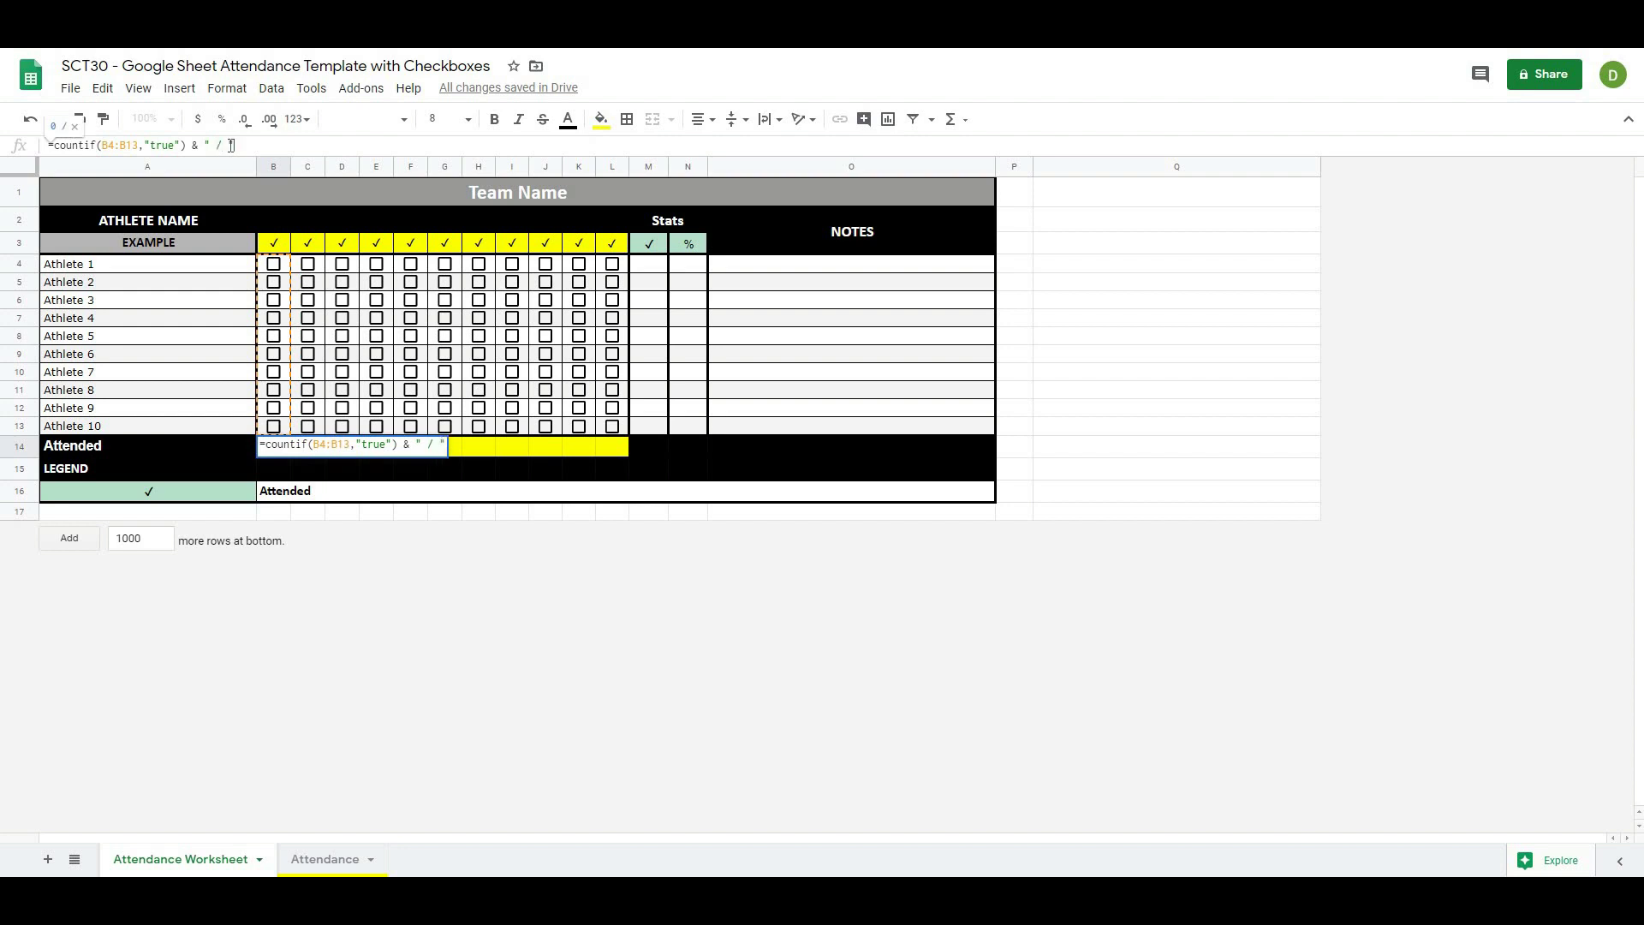
pyautogui.write(' & ')
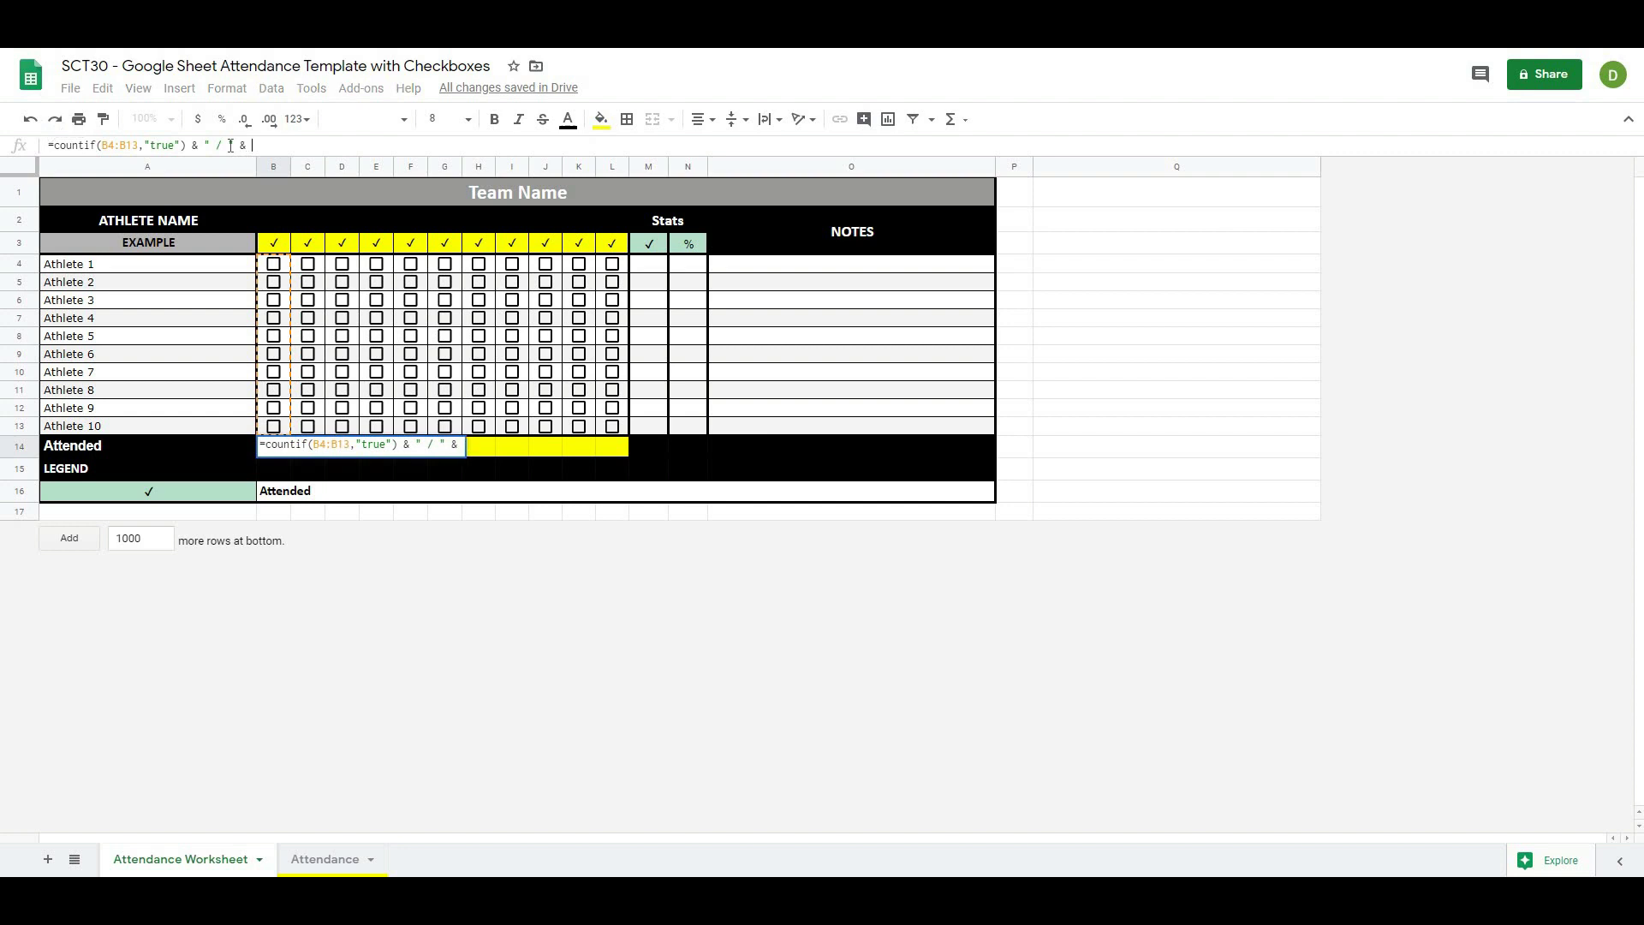
pyautogui.write('countif')
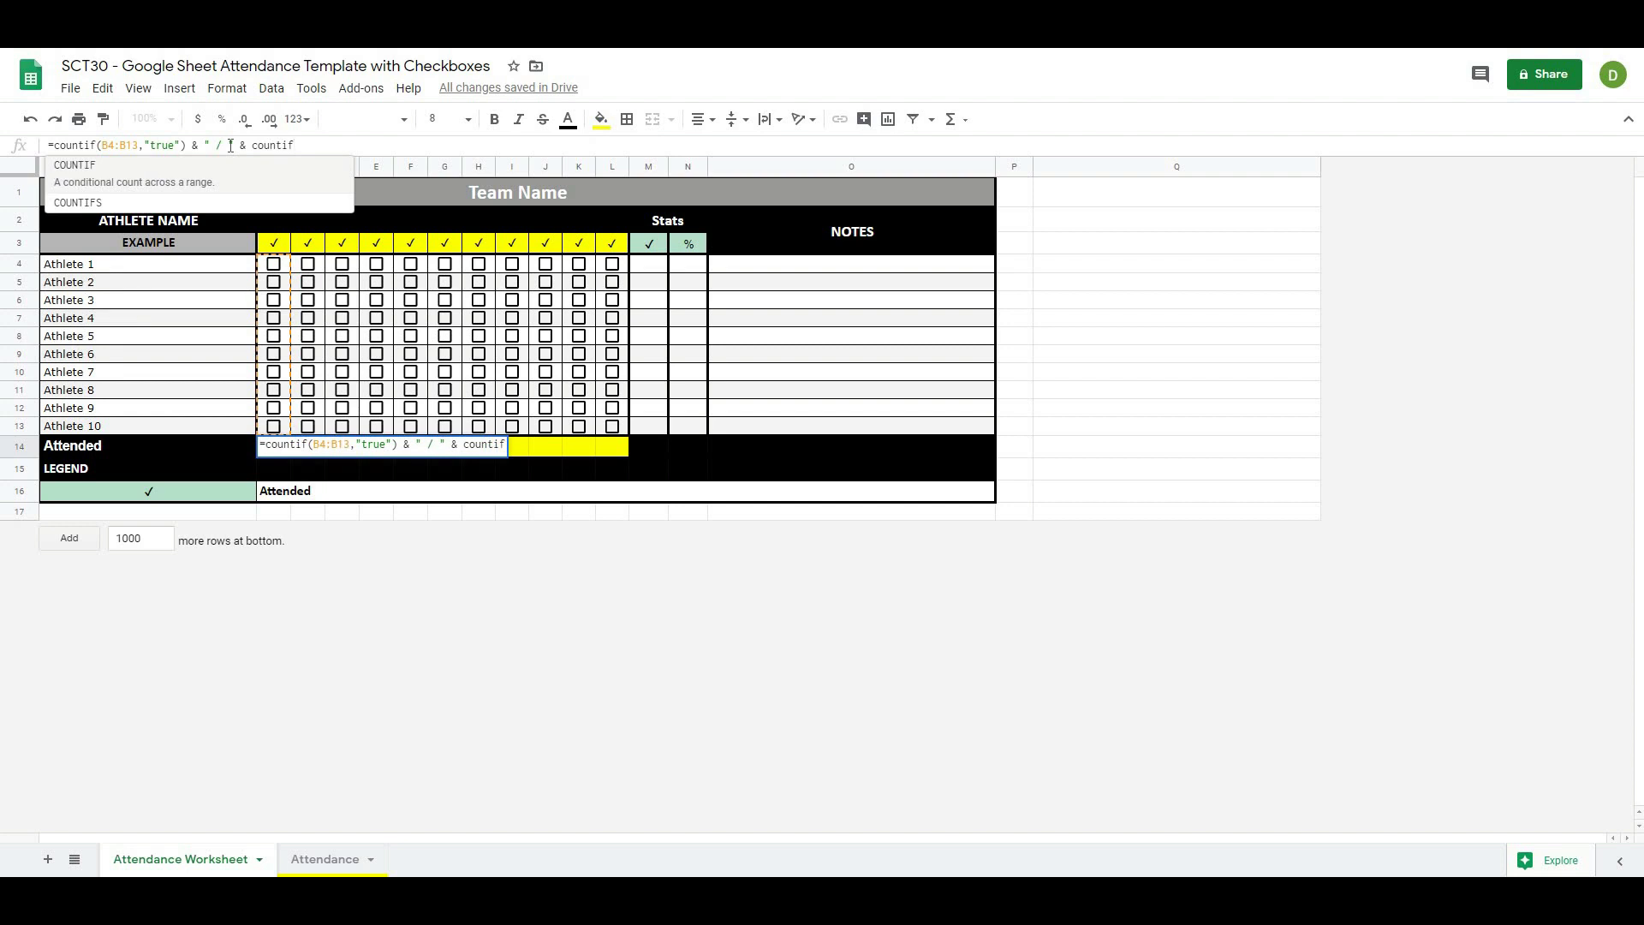
pyautogui.write('(')
pyautogui.moveTo(125, 430); pyautogui.dragTo(125, 271)
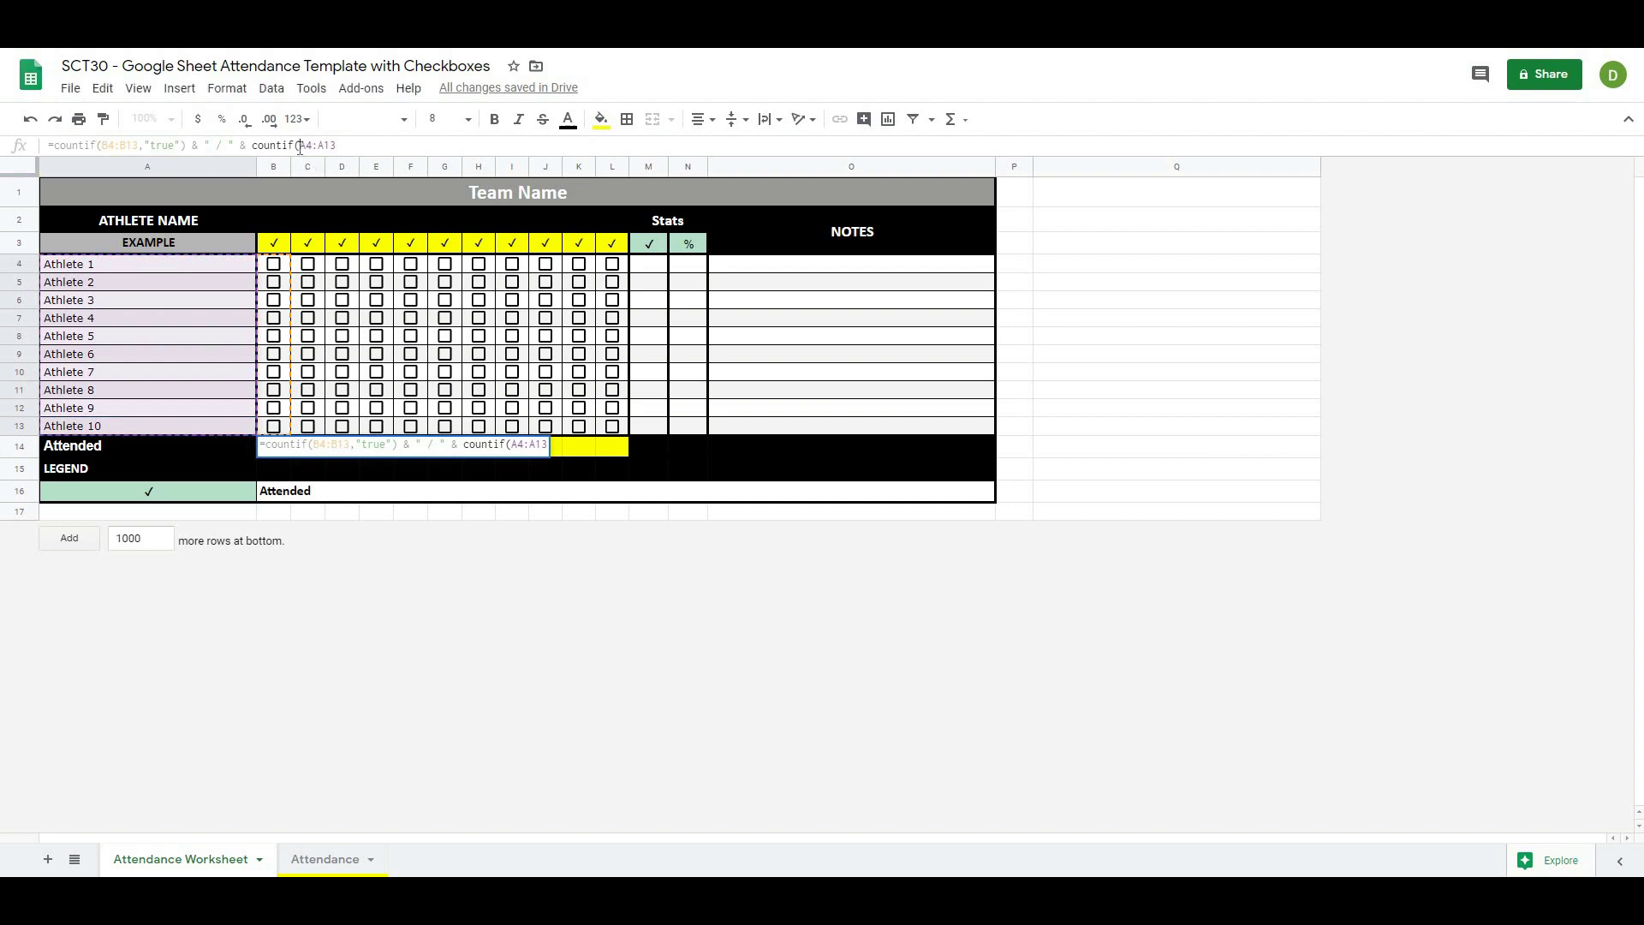
# Complete the B14 formula by making the second countif's range absolute as $A$4:$A$13 and giving it the criterion "*".
pyautogui.click(300, 146)
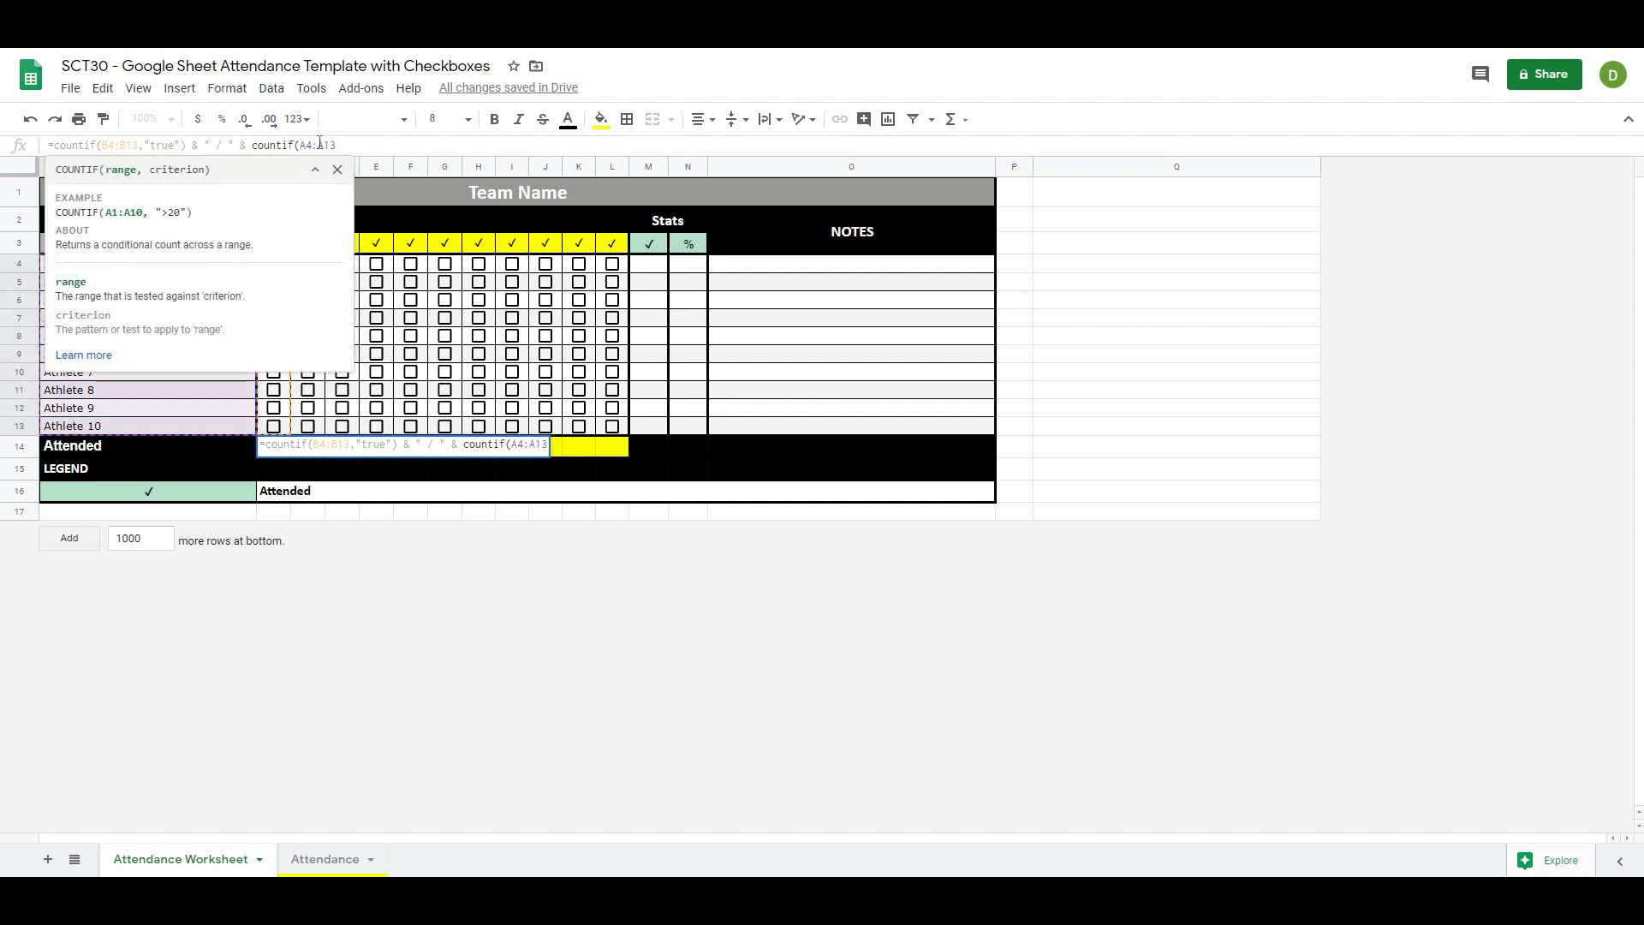
pyautogui.write('$')
pyautogui.click(313, 145)
pyautogui.write('$')
pyautogui.click(332, 145)
pyautogui.write('$')
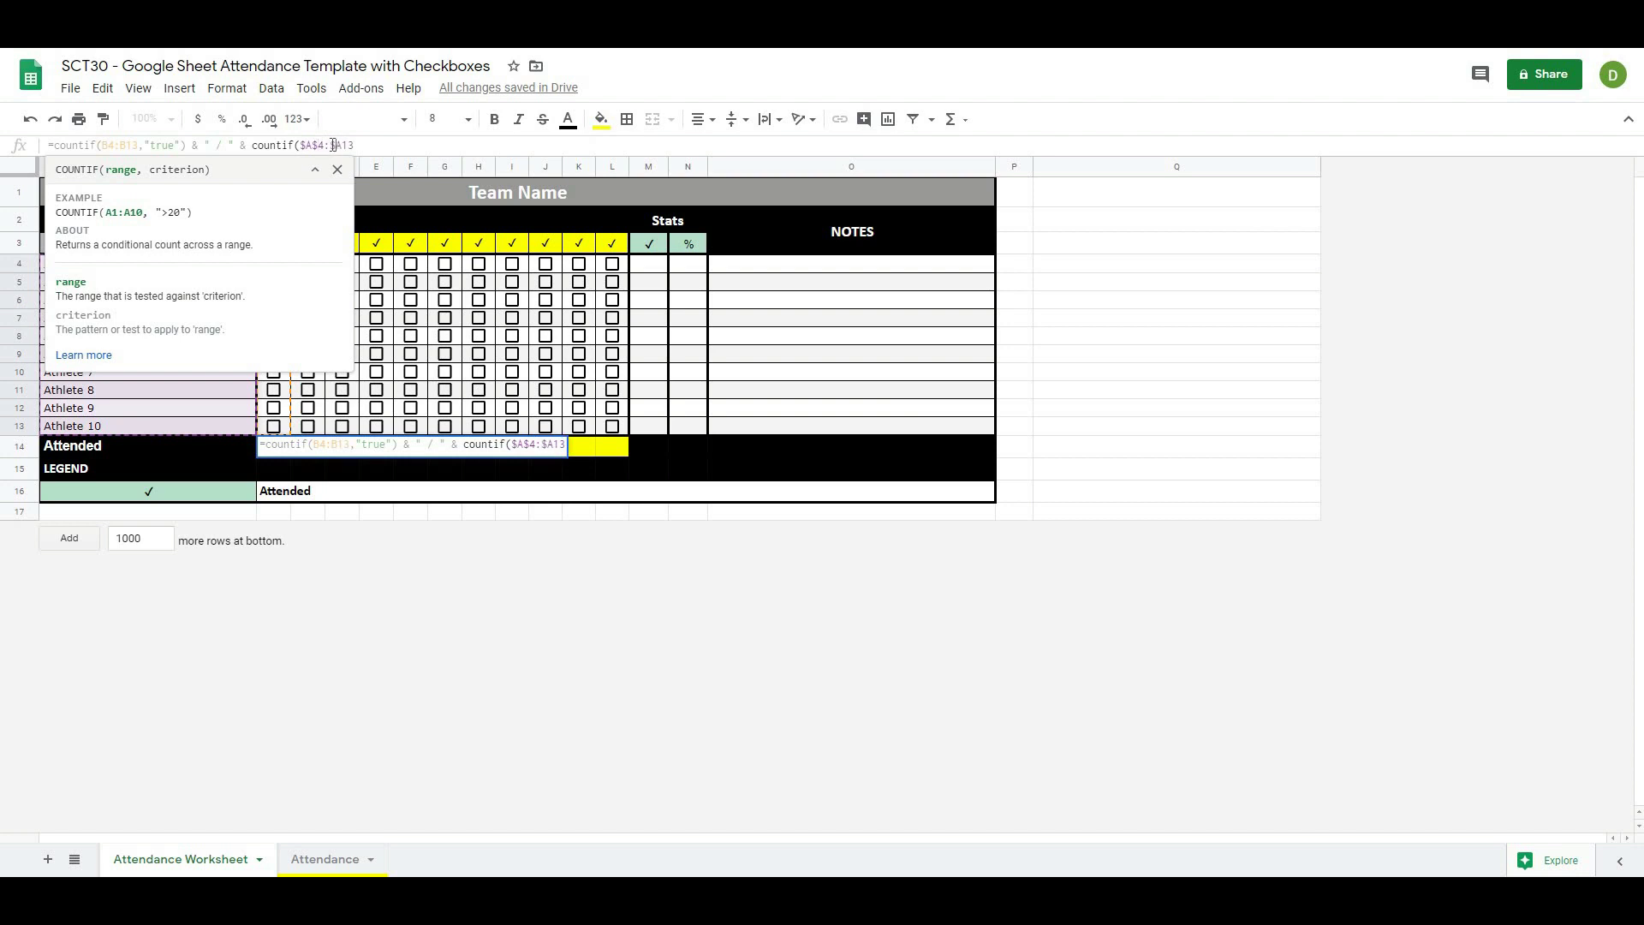
pyautogui.click(343, 146)
pyautogui.write('$13, "')
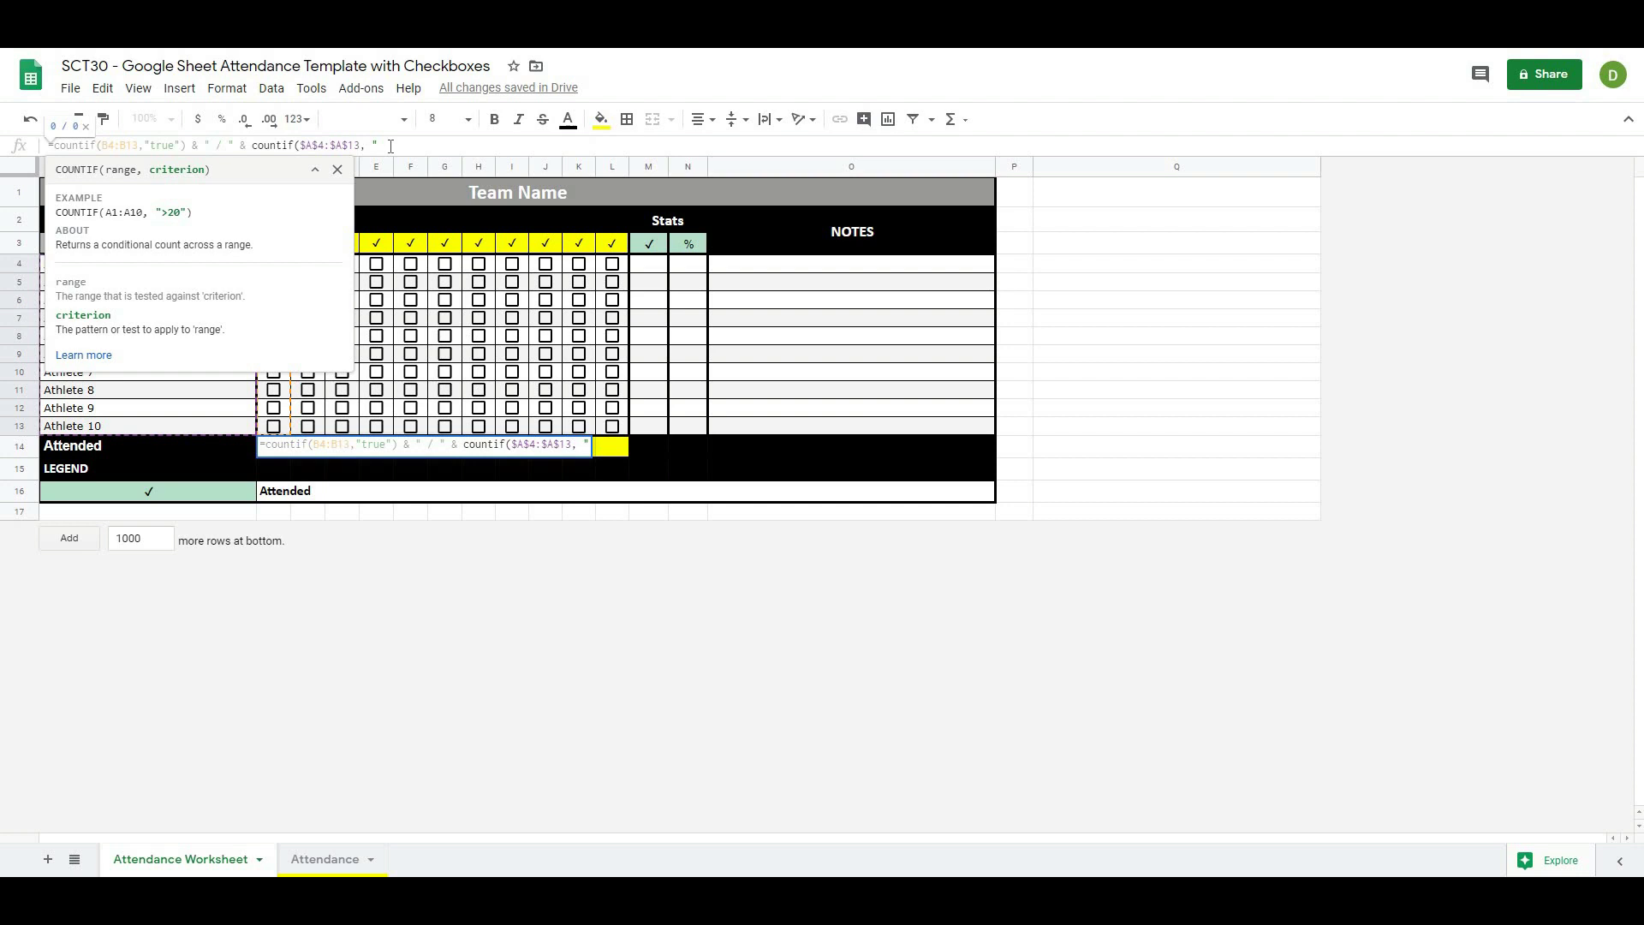
pyautogui.write('*")')
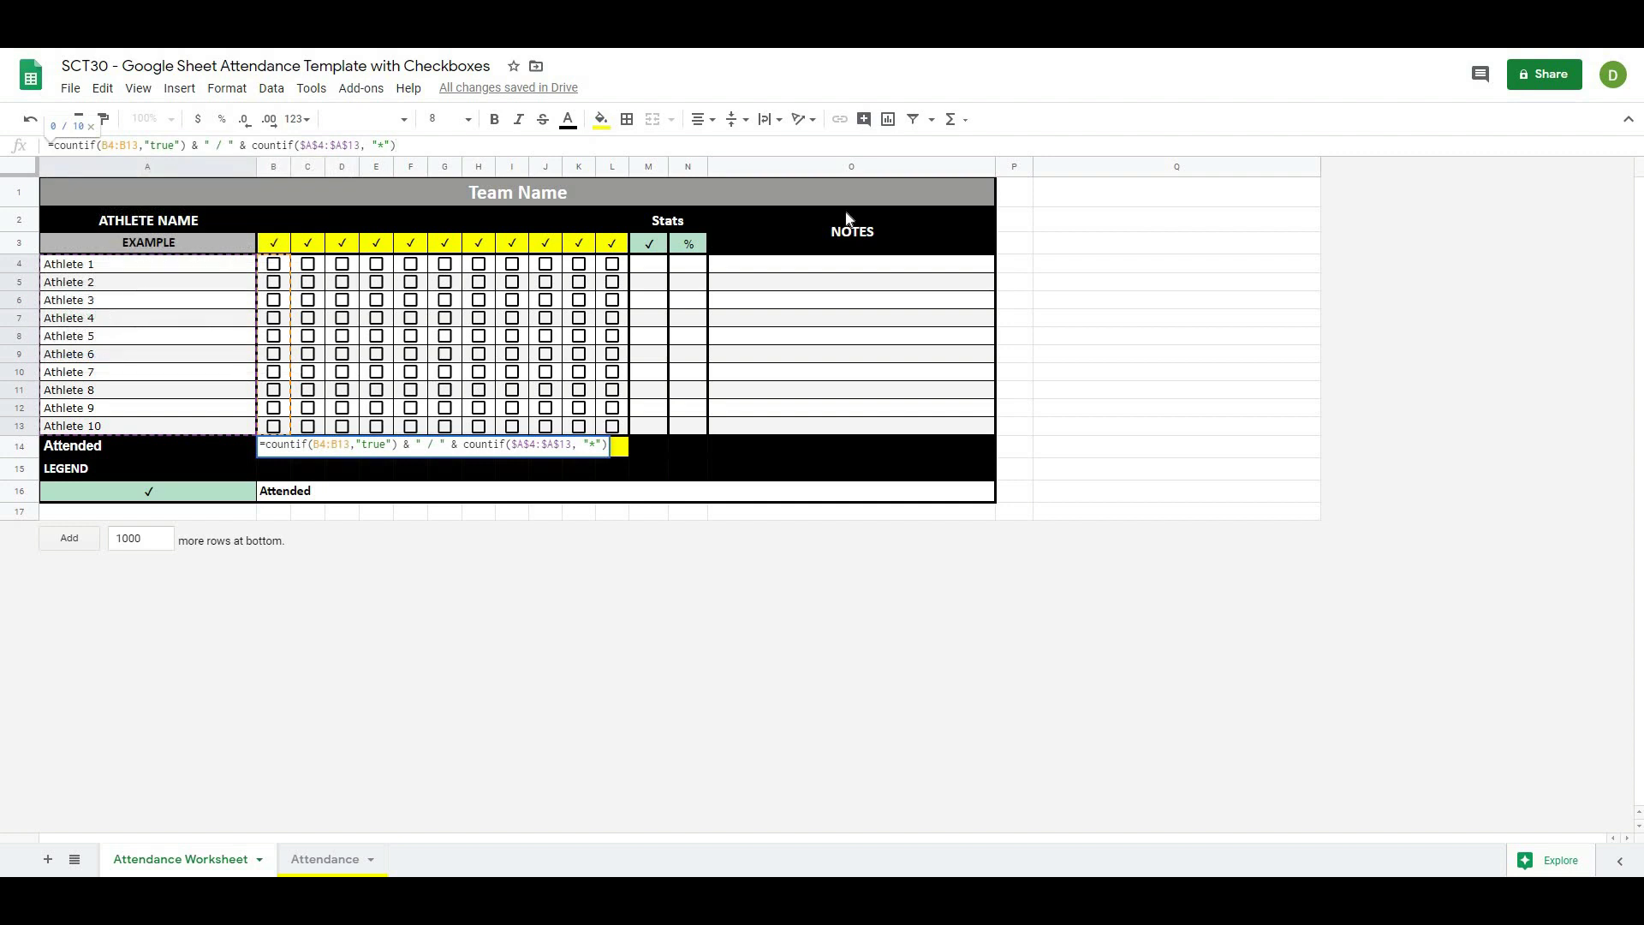
pyautogui.press('Return')
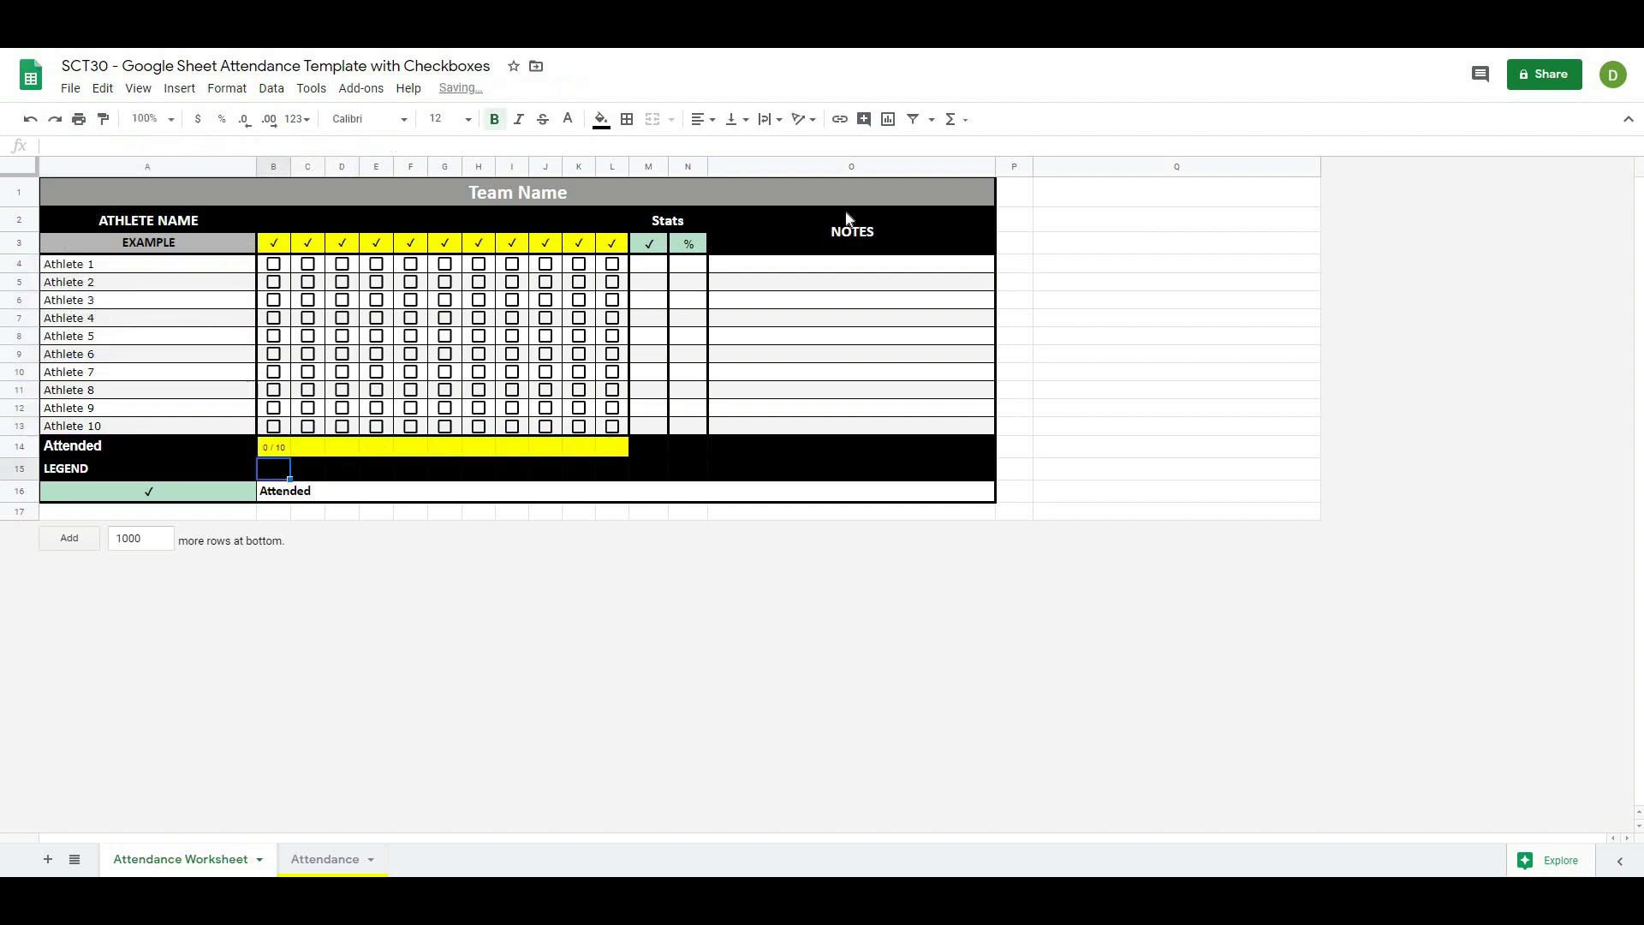
# Test the extended B14 formula by ticking and then unticking the boxes of Athletes 1 to 4 in column B.
pyautogui.click(273, 263)
pyautogui.click(273, 281)
pyautogui.click(273, 300)
pyautogui.click(273, 318)
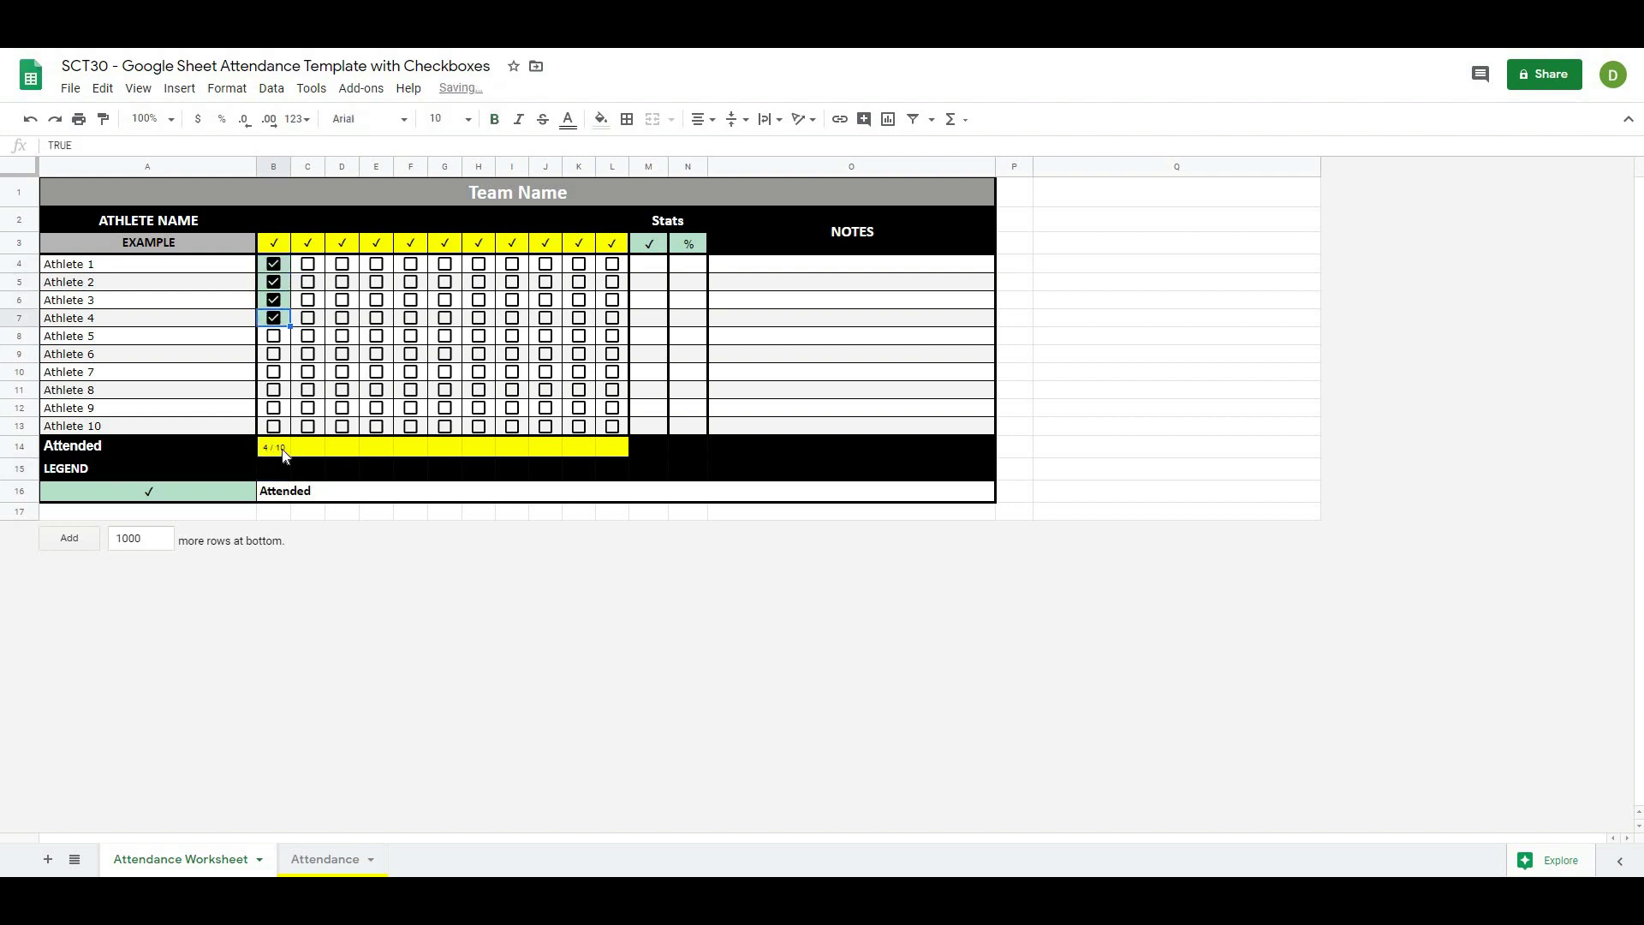
pyautogui.click(273, 316)
pyautogui.click(273, 300)
pyautogui.click(274, 282)
pyautogui.click(273, 264)
pyautogui.click(835, 377)
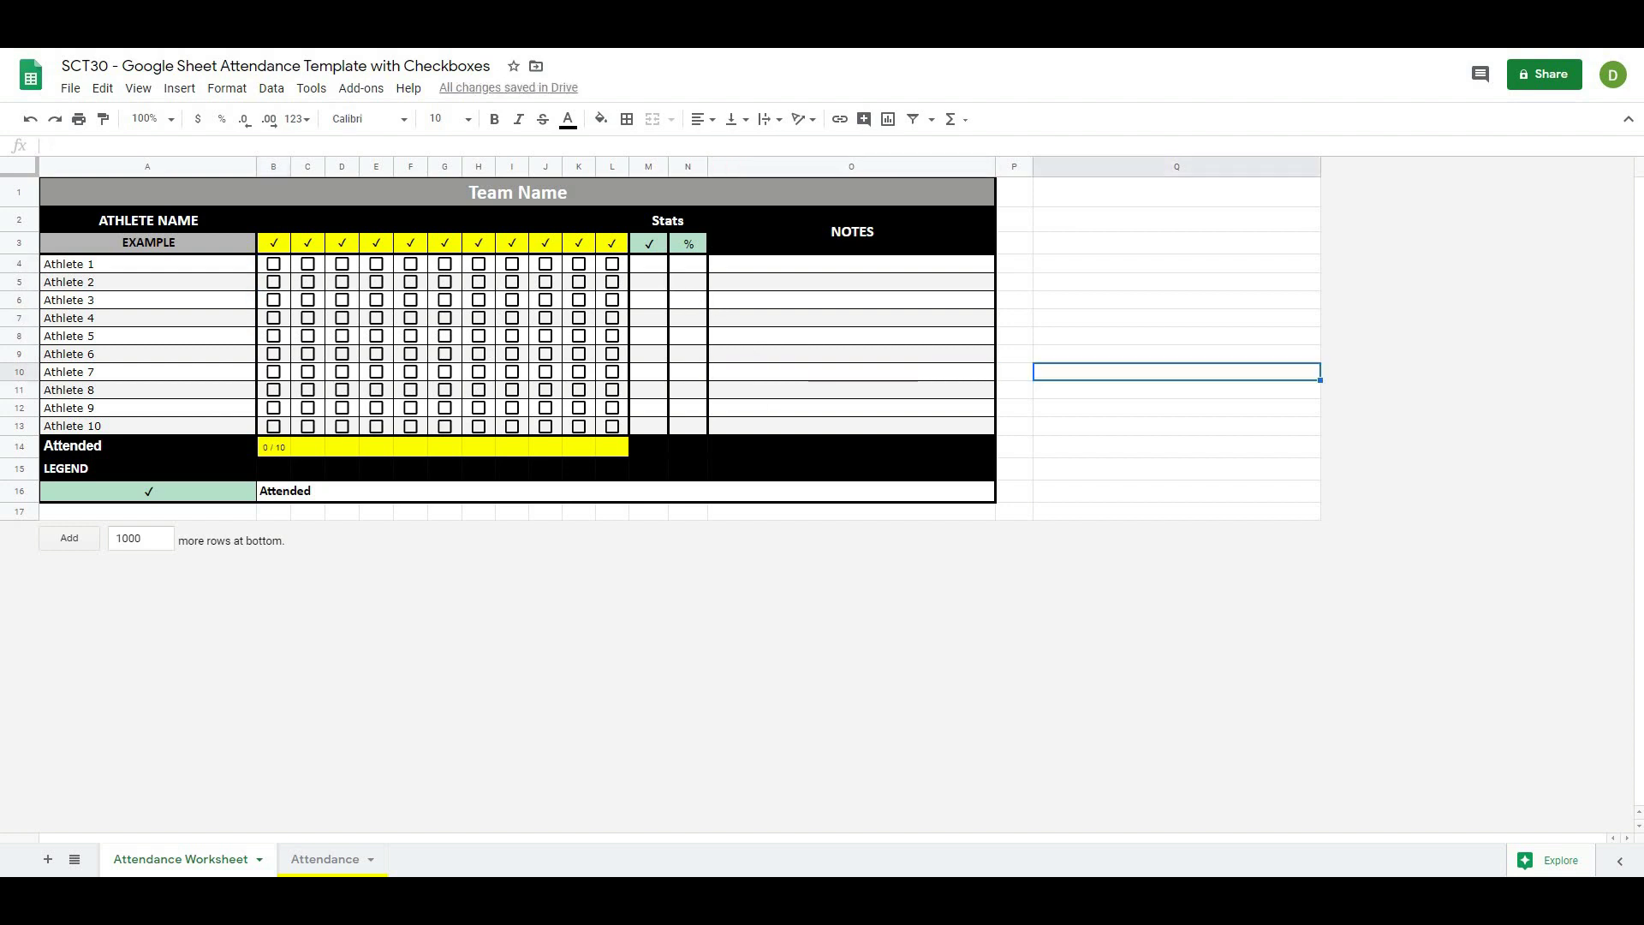
pyautogui.click(285, 451)
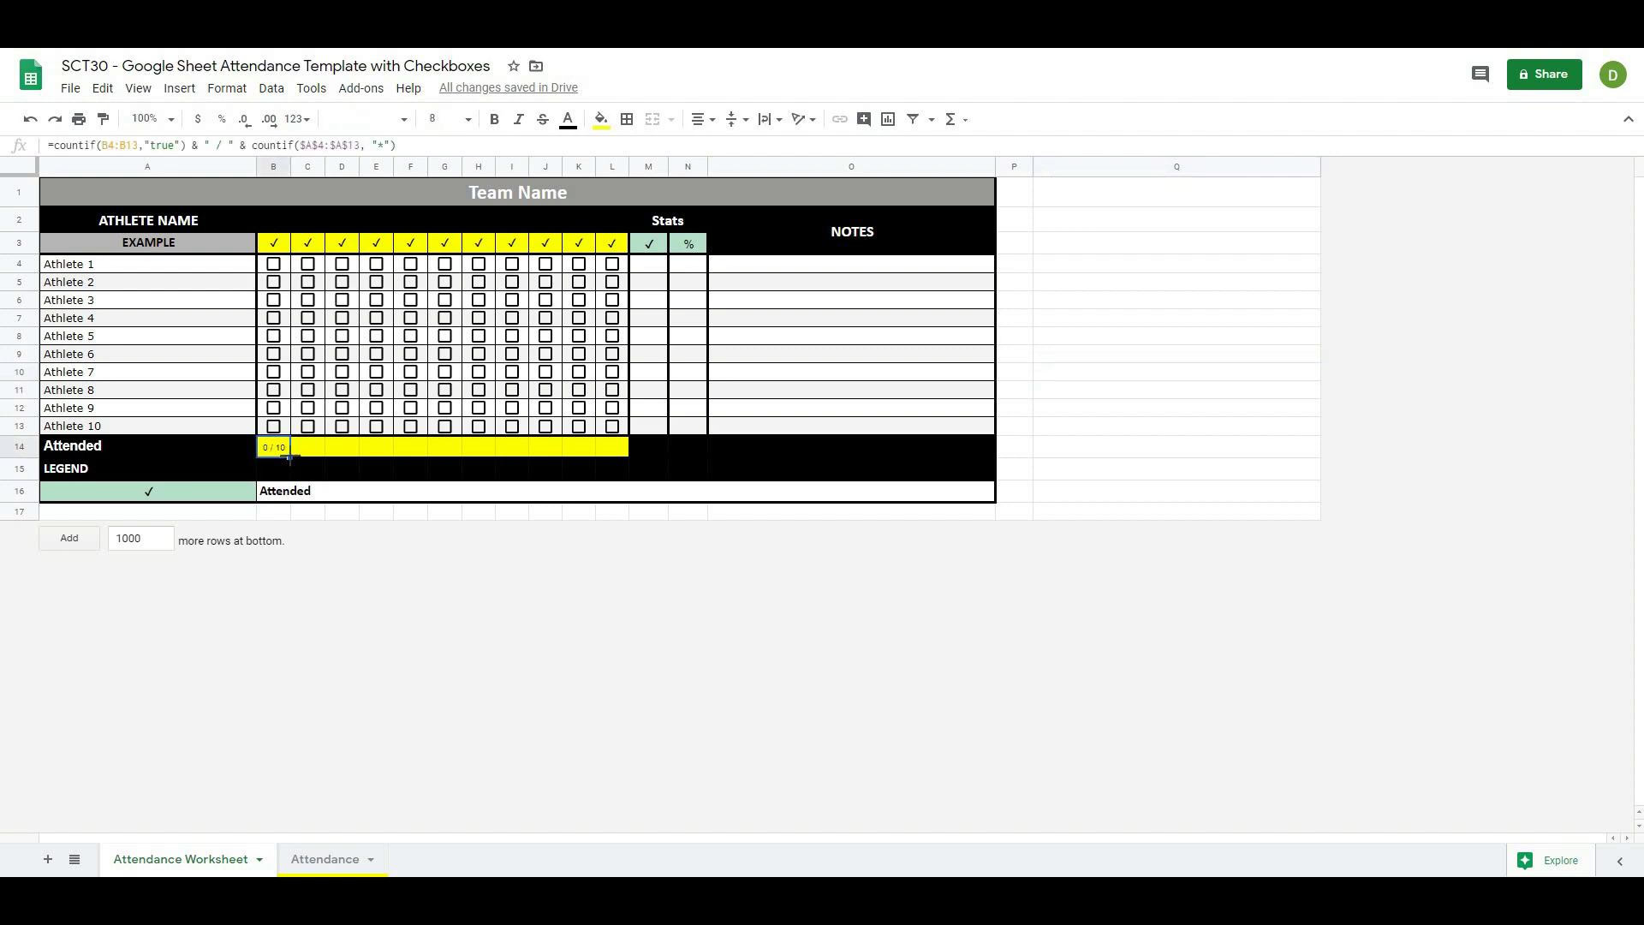
# Start Athlete 1's attendance formula in the Stats tick column, cell M4, with =countif(B4:L4, "true").
pyautogui.click(648, 269)
pyautogui.press('Down')
pyautogui.press('Down')
pyautogui.click(653, 269)
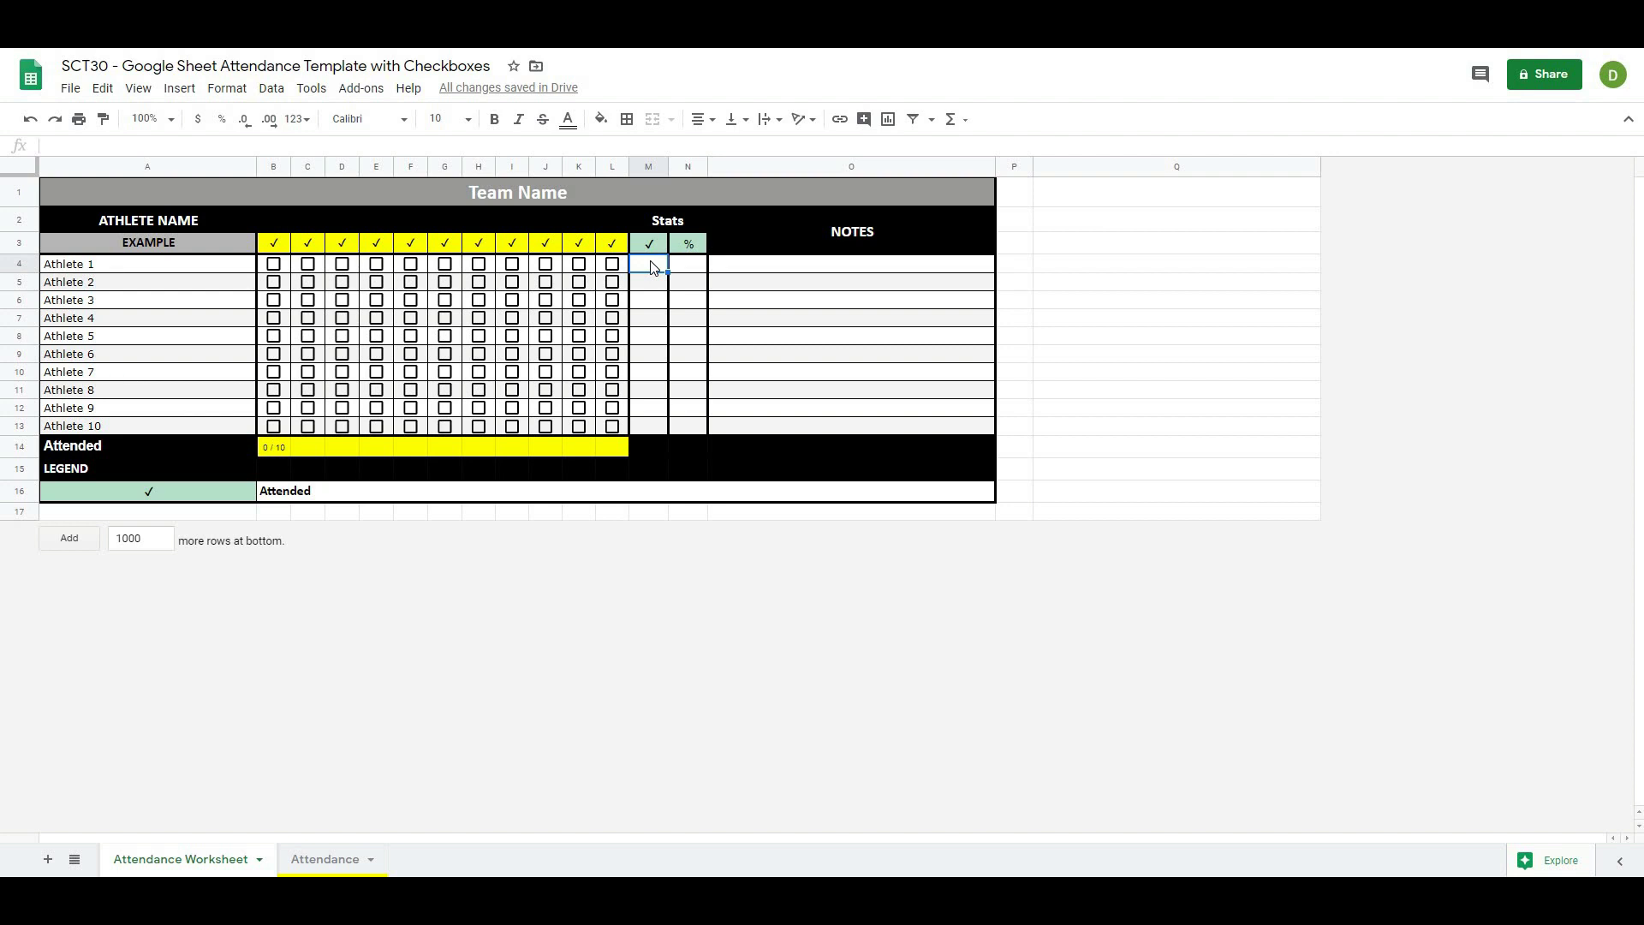
pyautogui.write('=co')
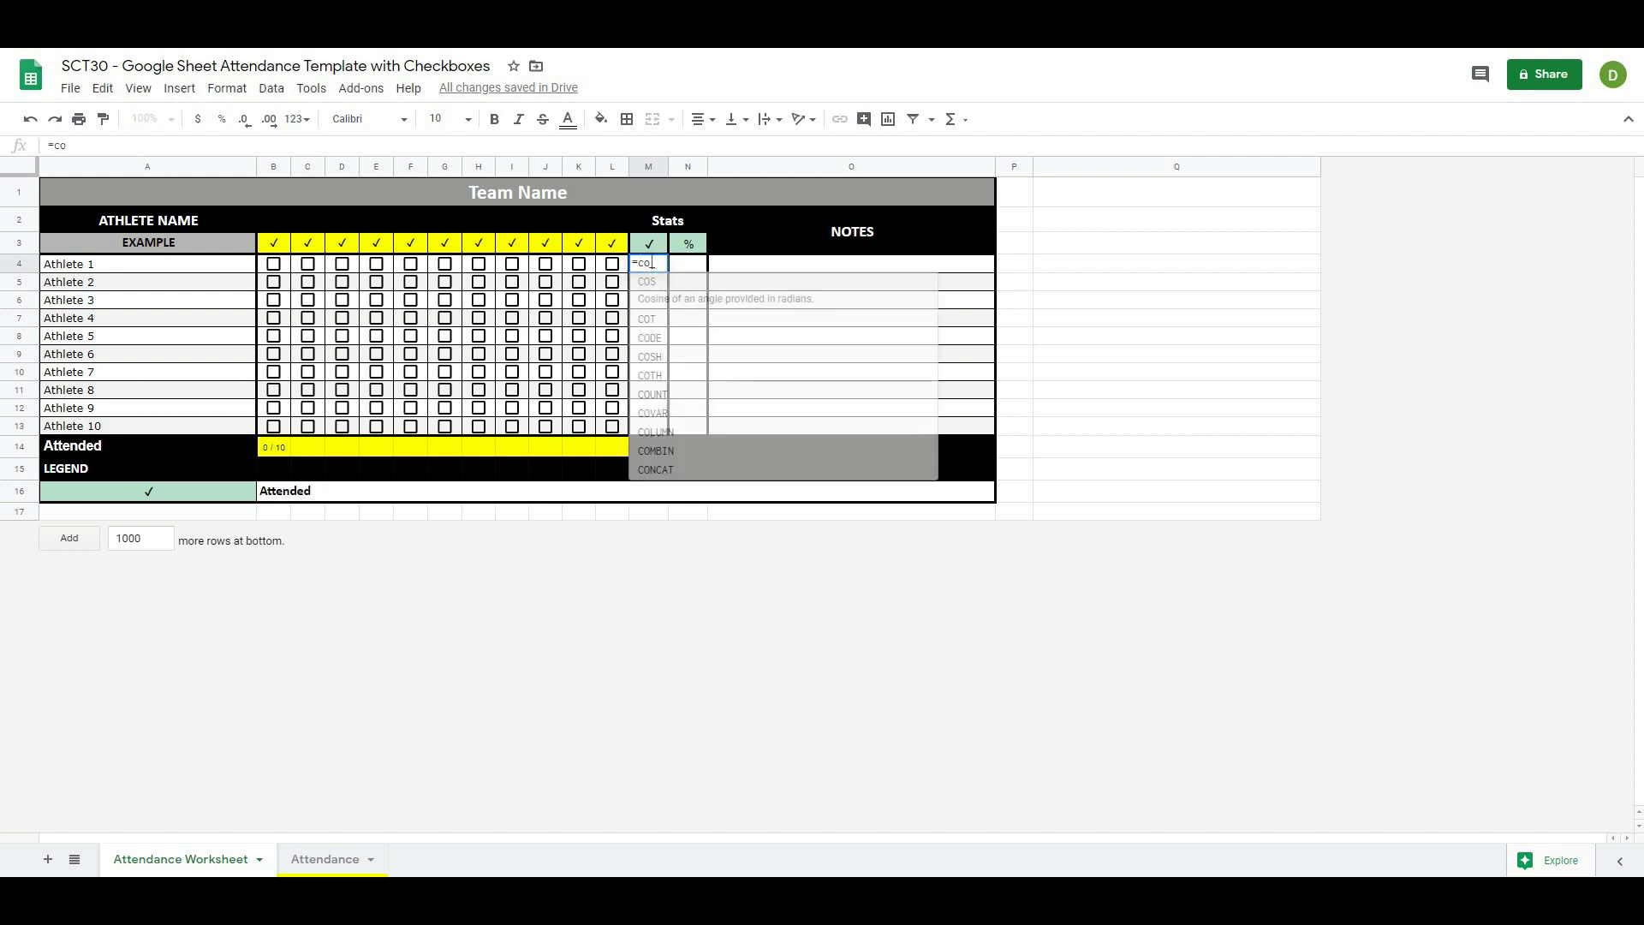
pyautogui.write('untif(')
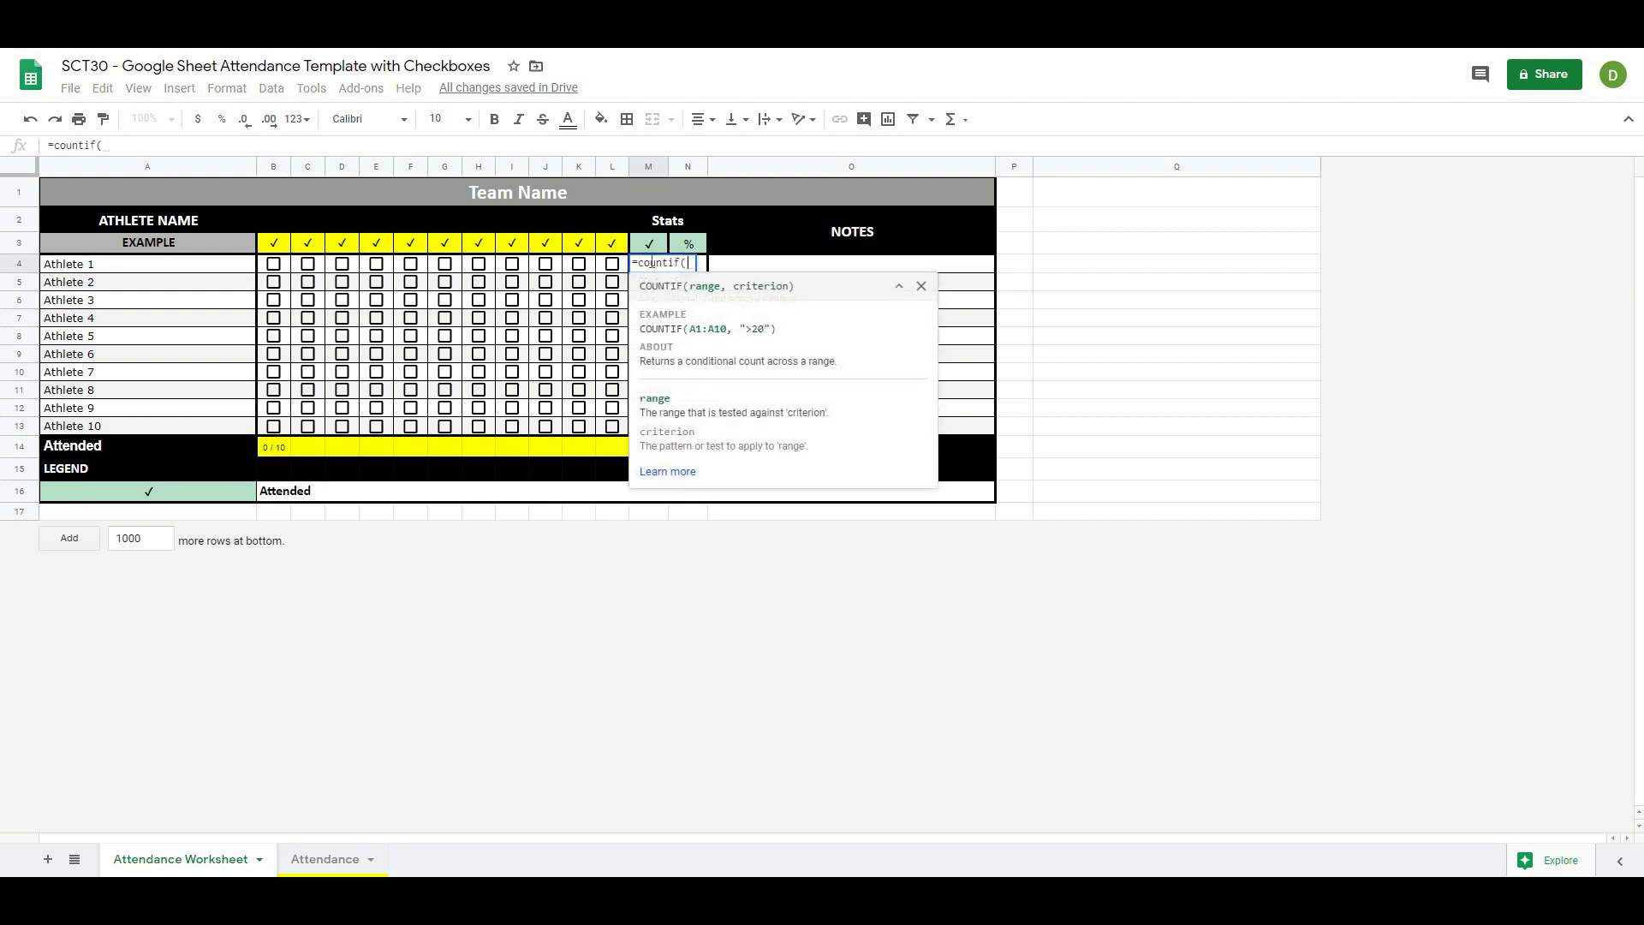
pyautogui.click(262, 273)
pyautogui.moveTo(262, 273); pyautogui.dragTo(612, 276)
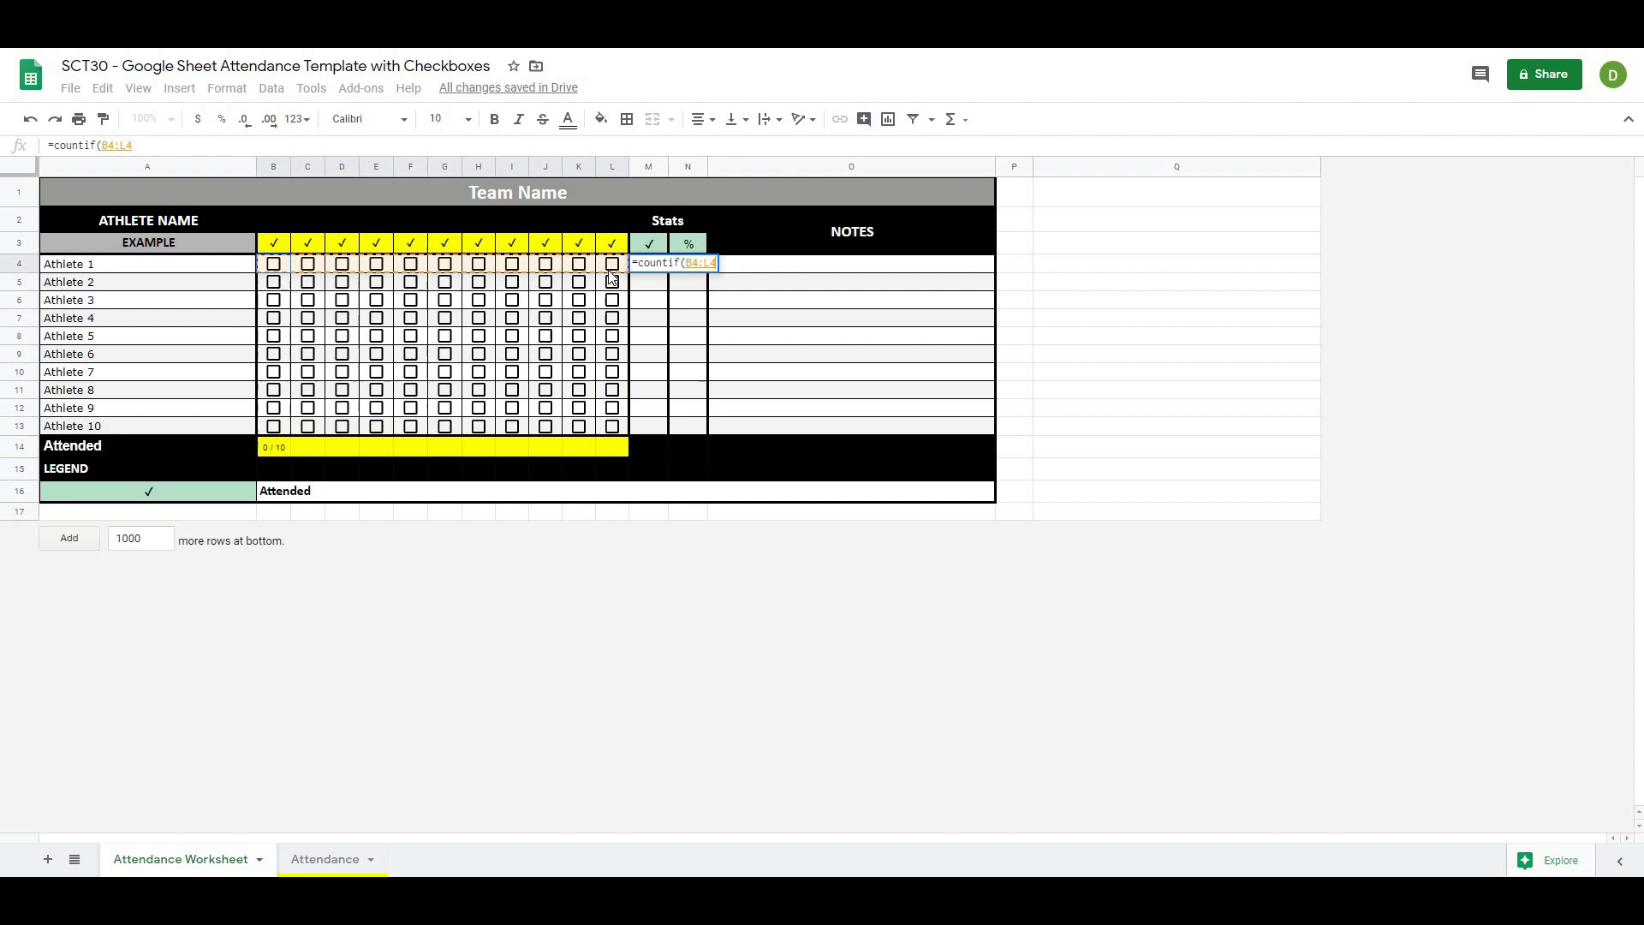
pyautogui.write(',')
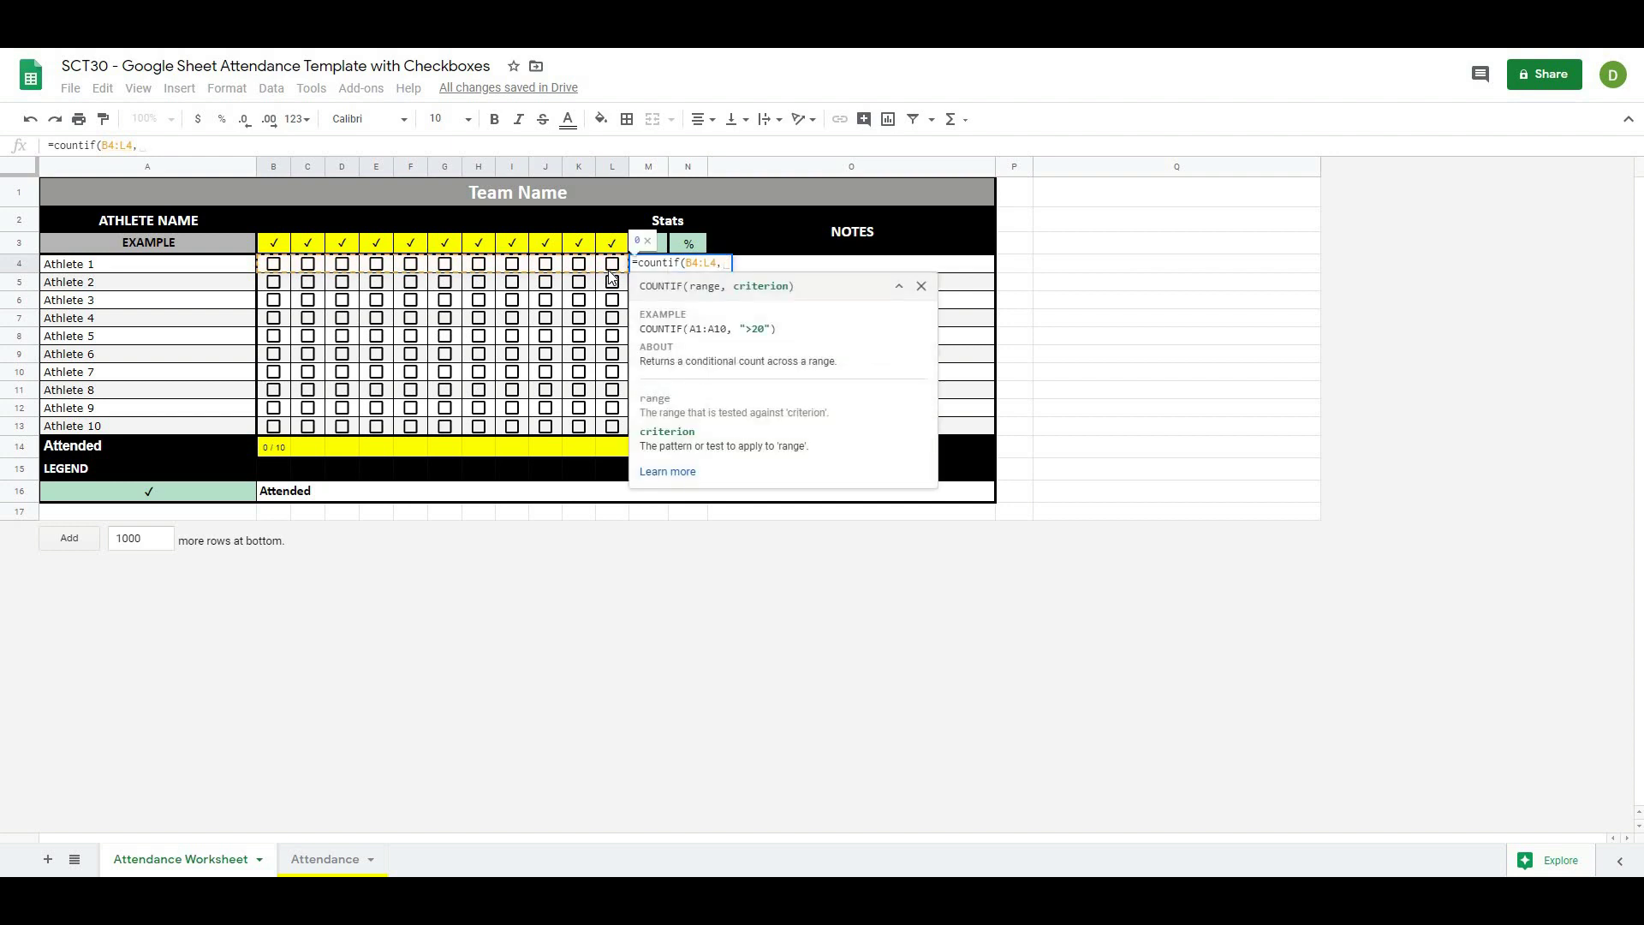
pyautogui.write(' "t')
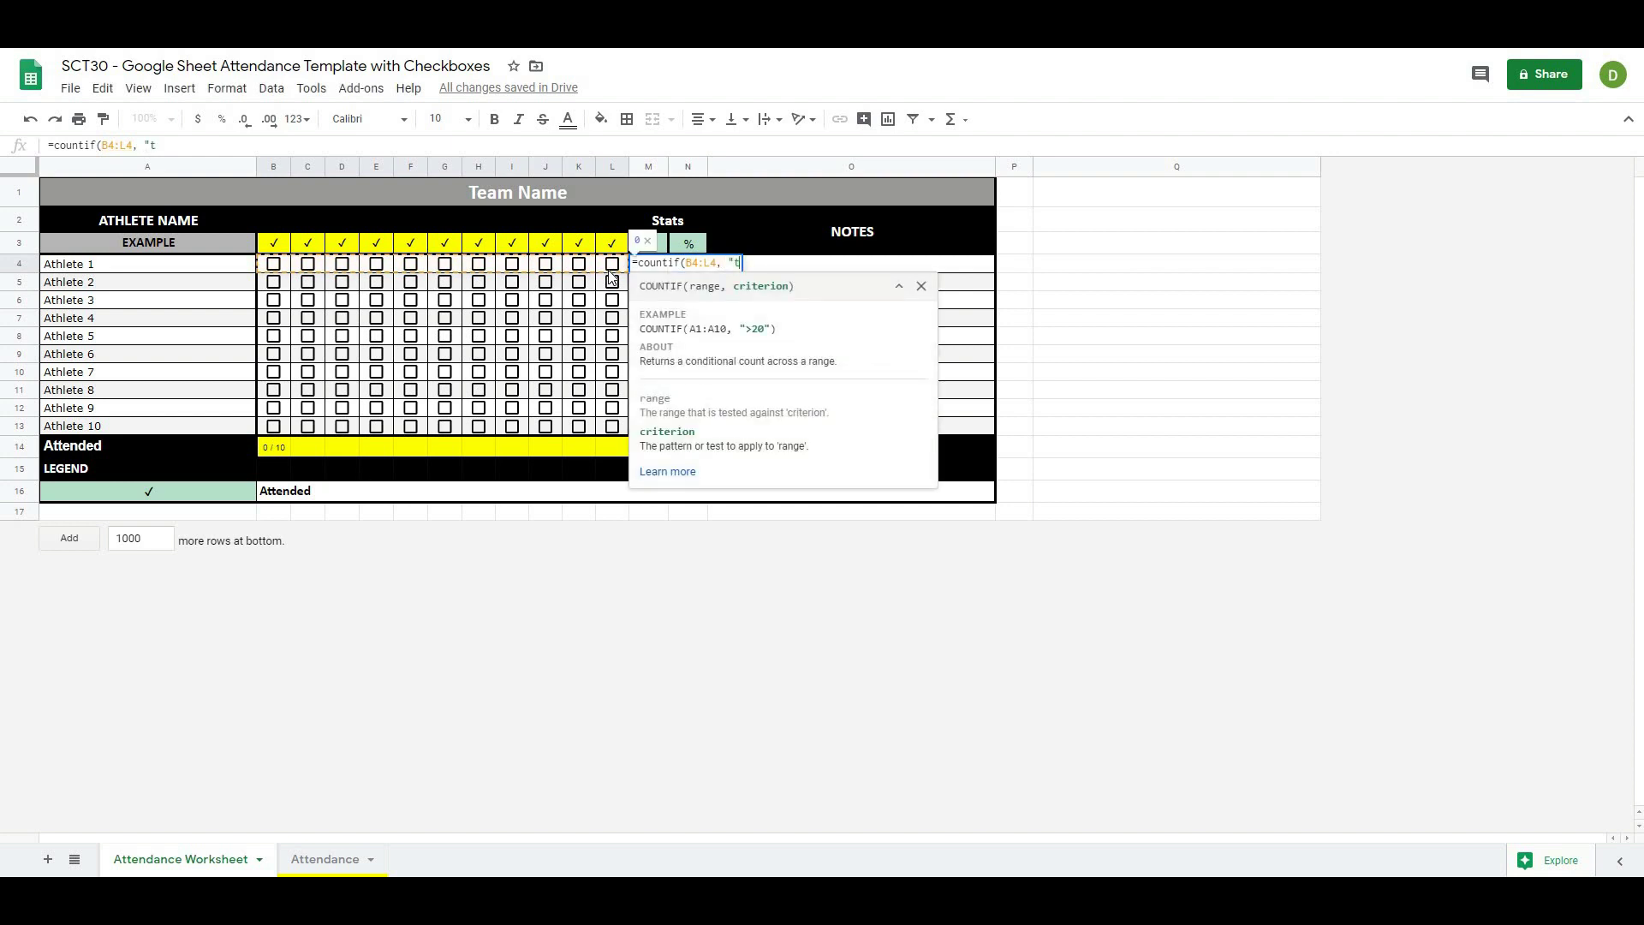
pyautogui.write('rue")')
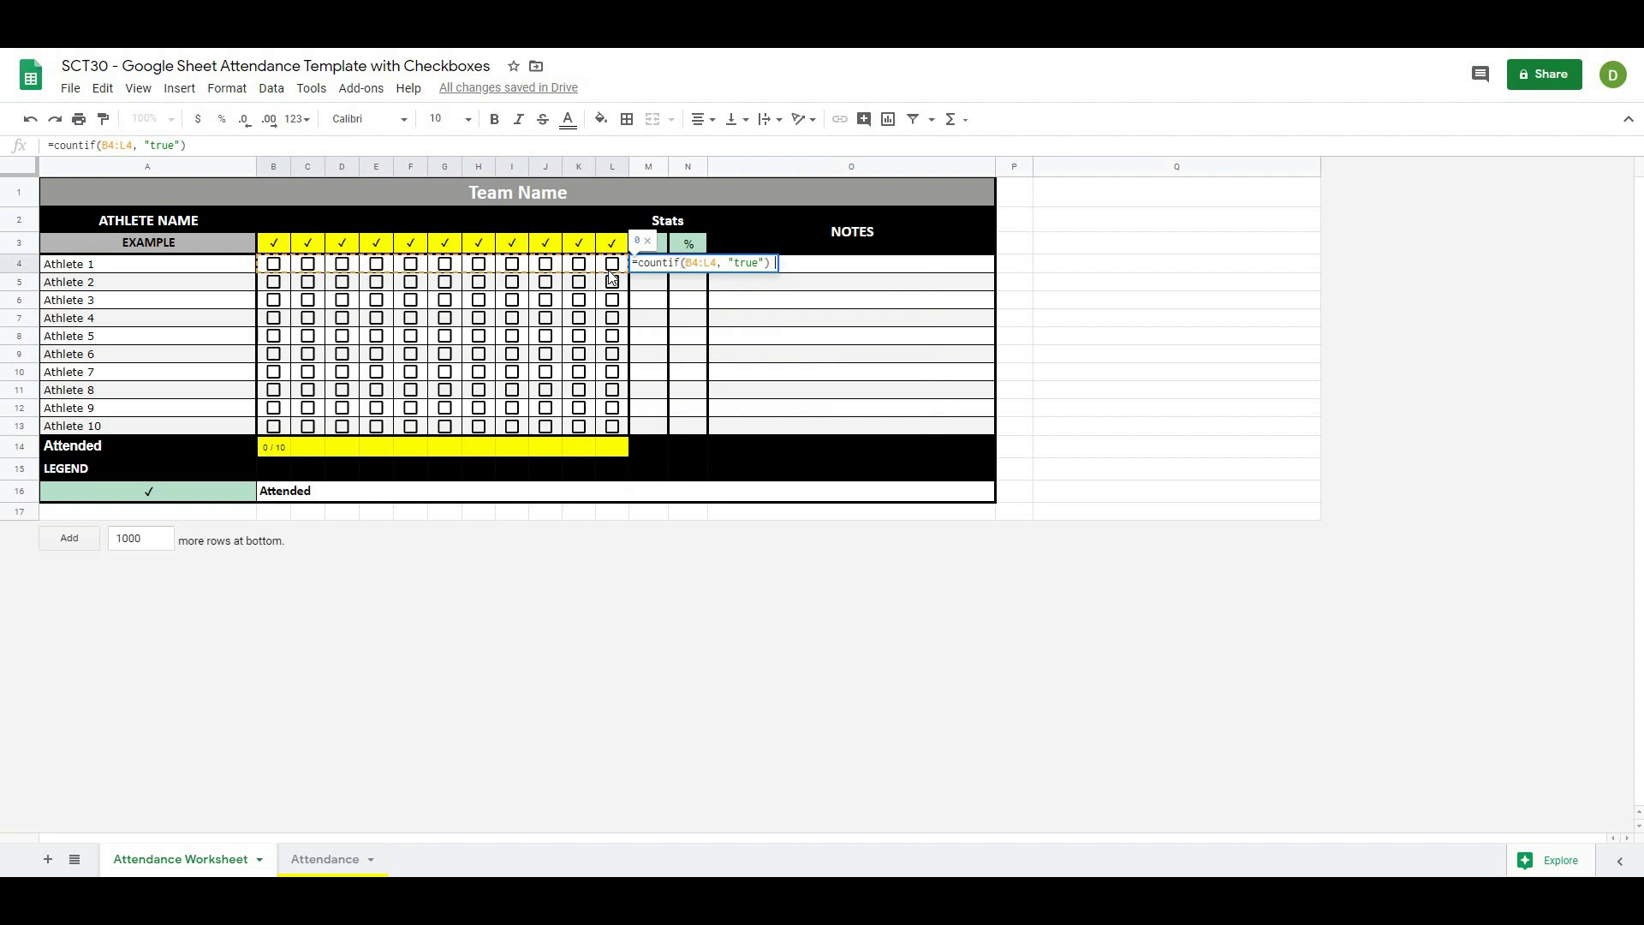
# Extend the M4 formula with & " / " & countif($B$3:$L$3, "*") and commit it.
pyautogui.write(' & ')
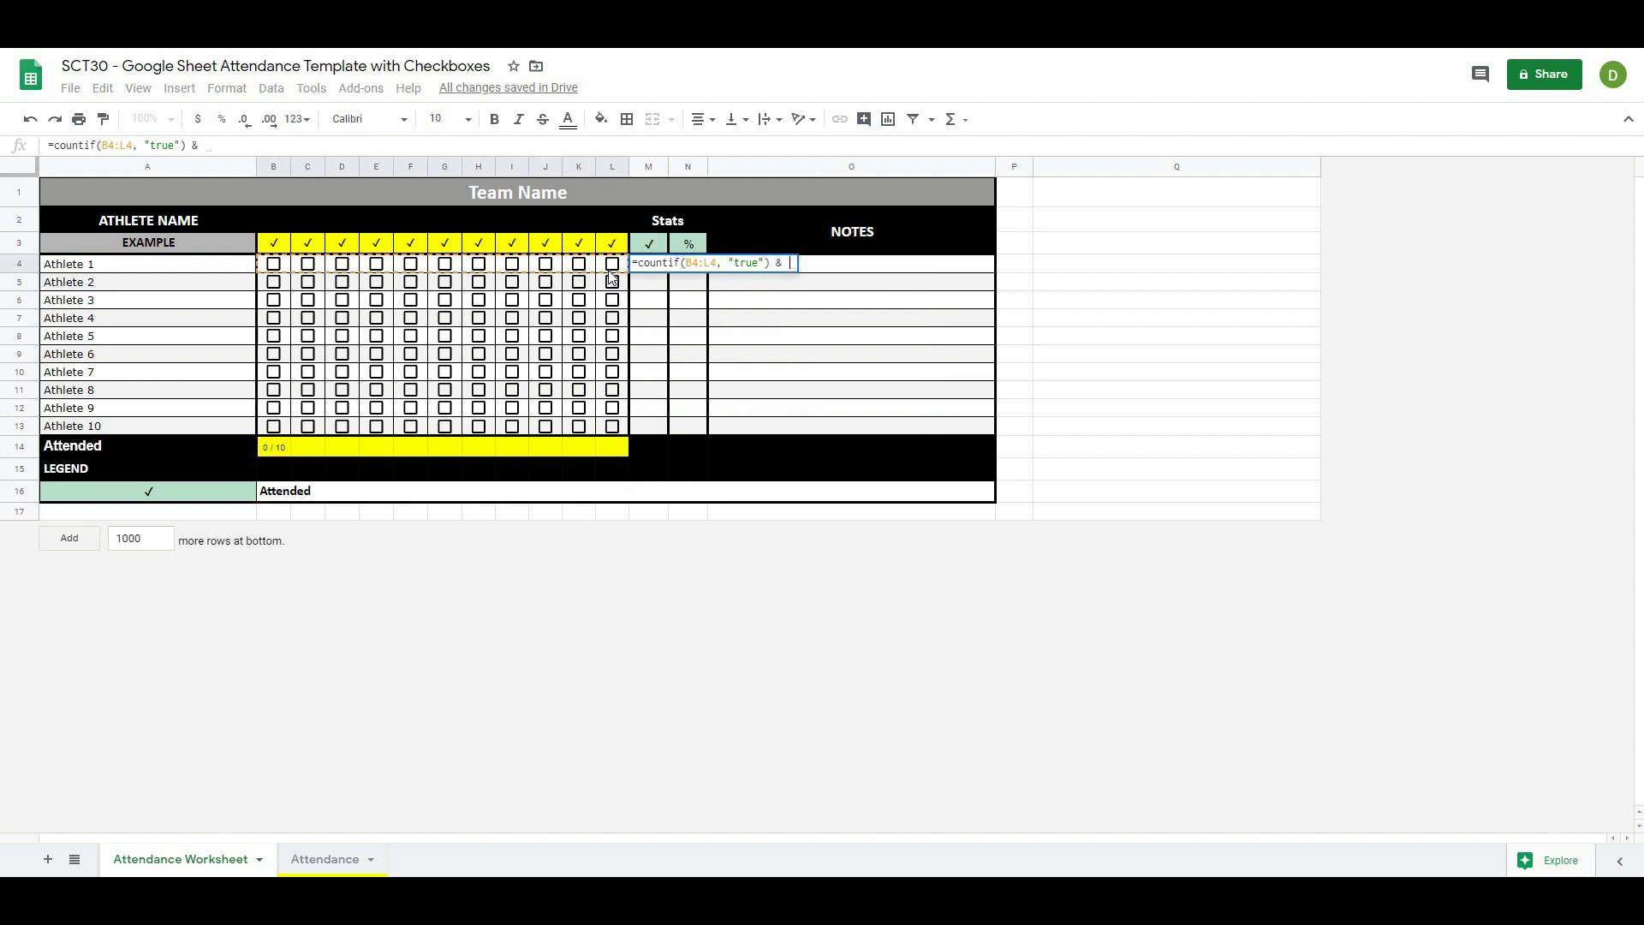
pyautogui.write('" /')
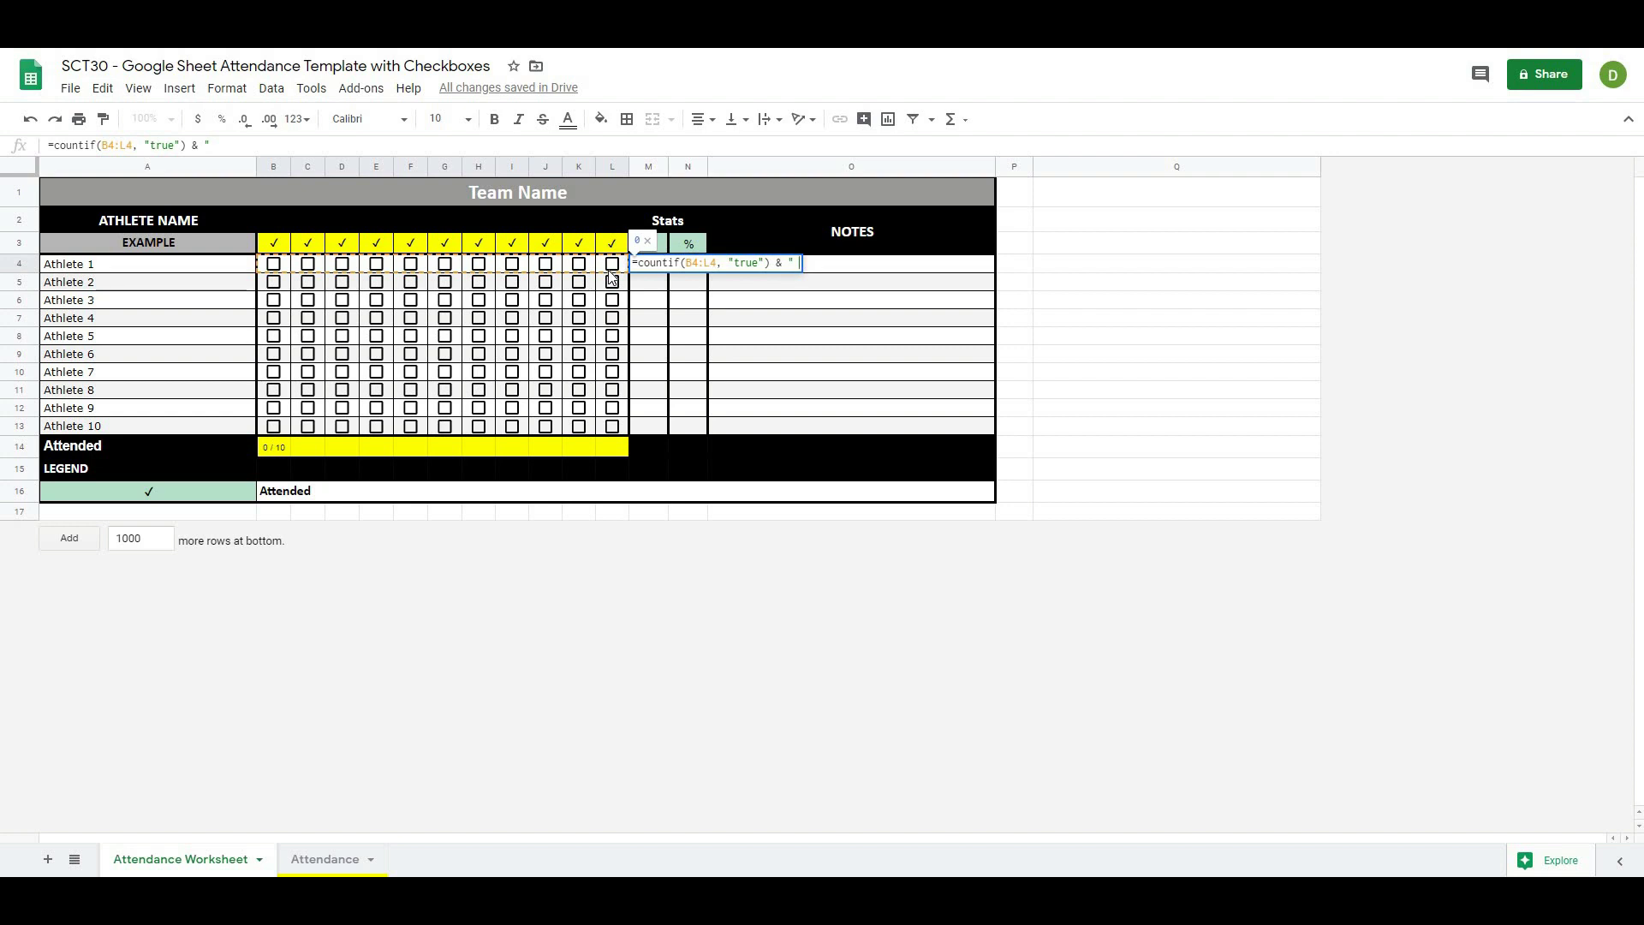
pyautogui.write(' "')
pyautogui.write(' & count')
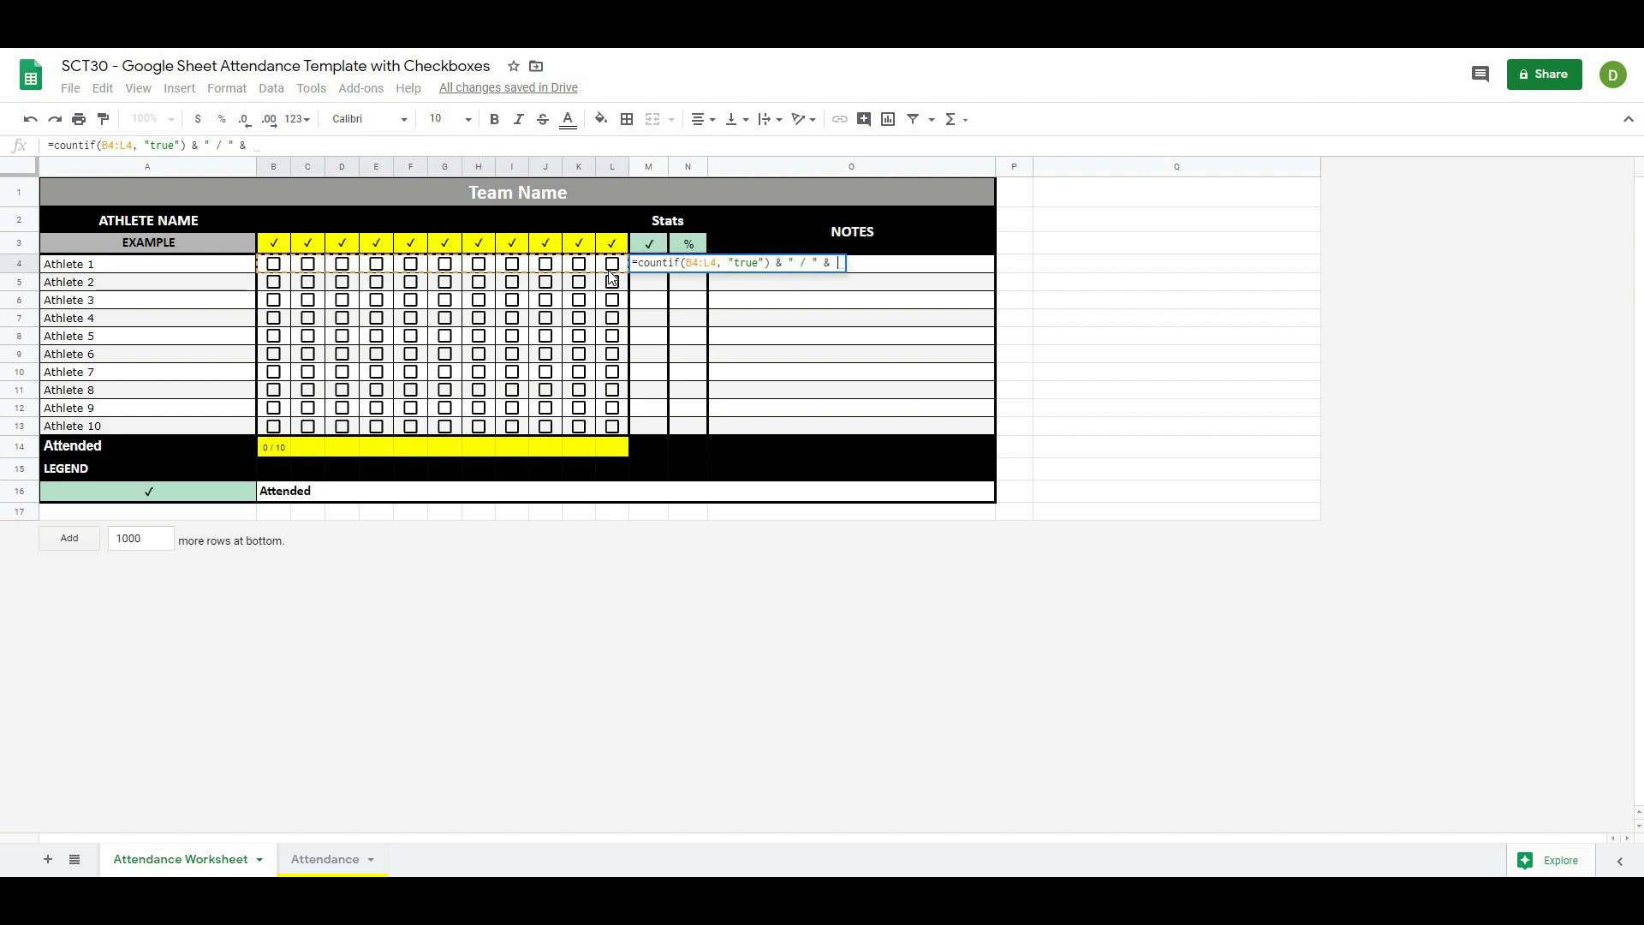
pyautogui.write('if(')
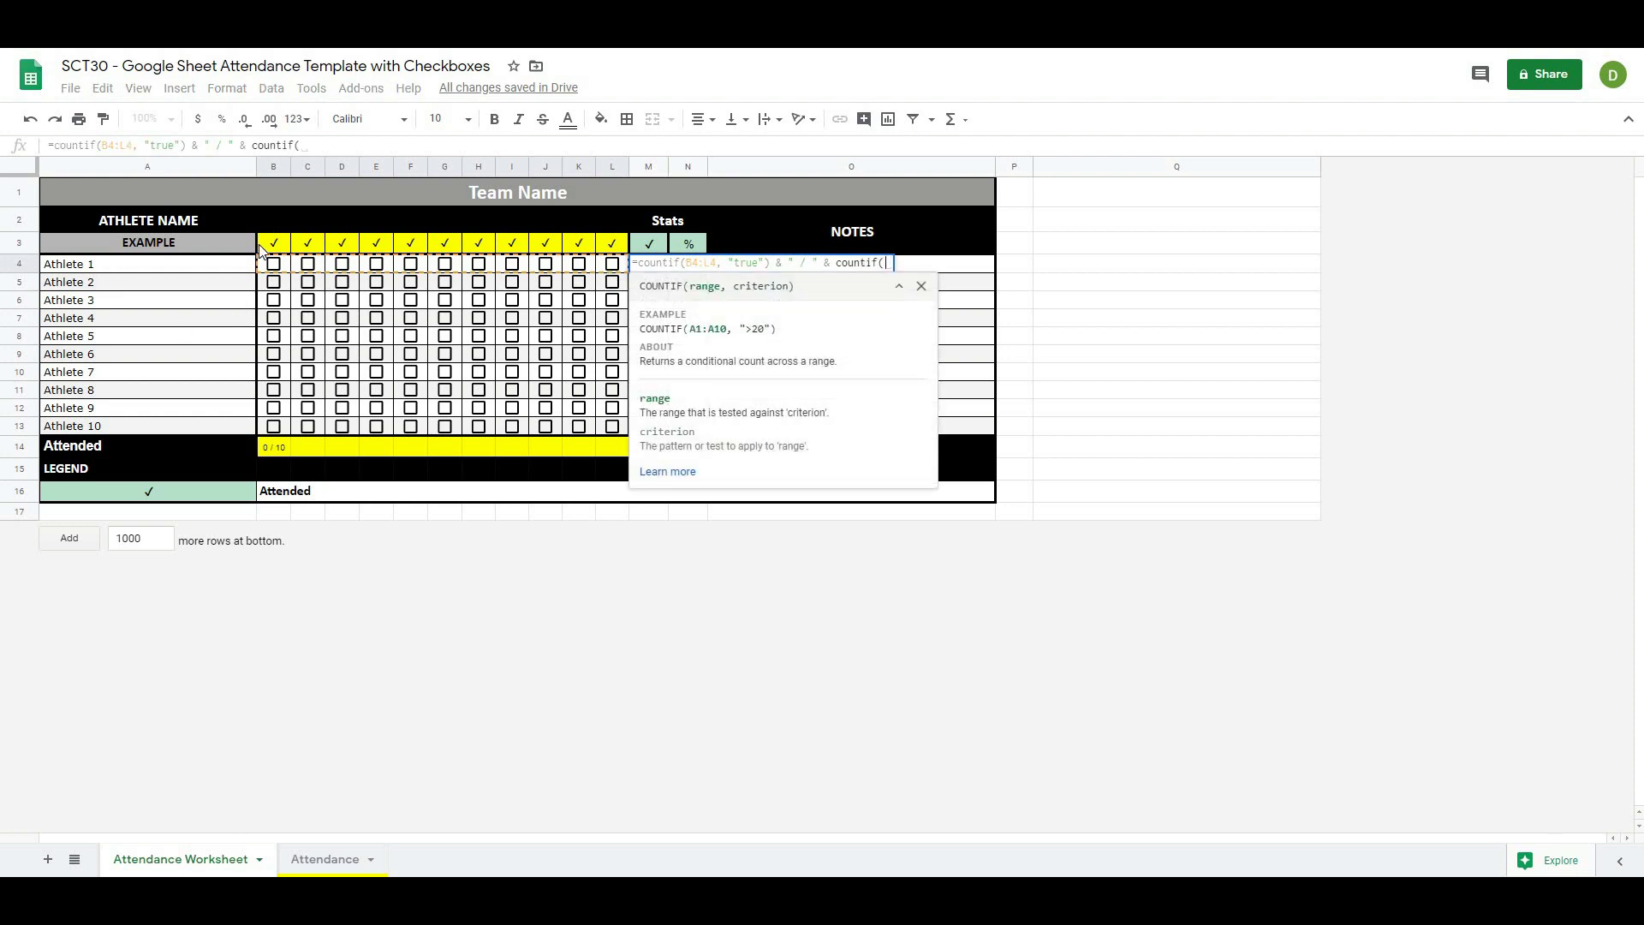
pyautogui.moveTo(265, 248); pyautogui.dragTo(612, 247)
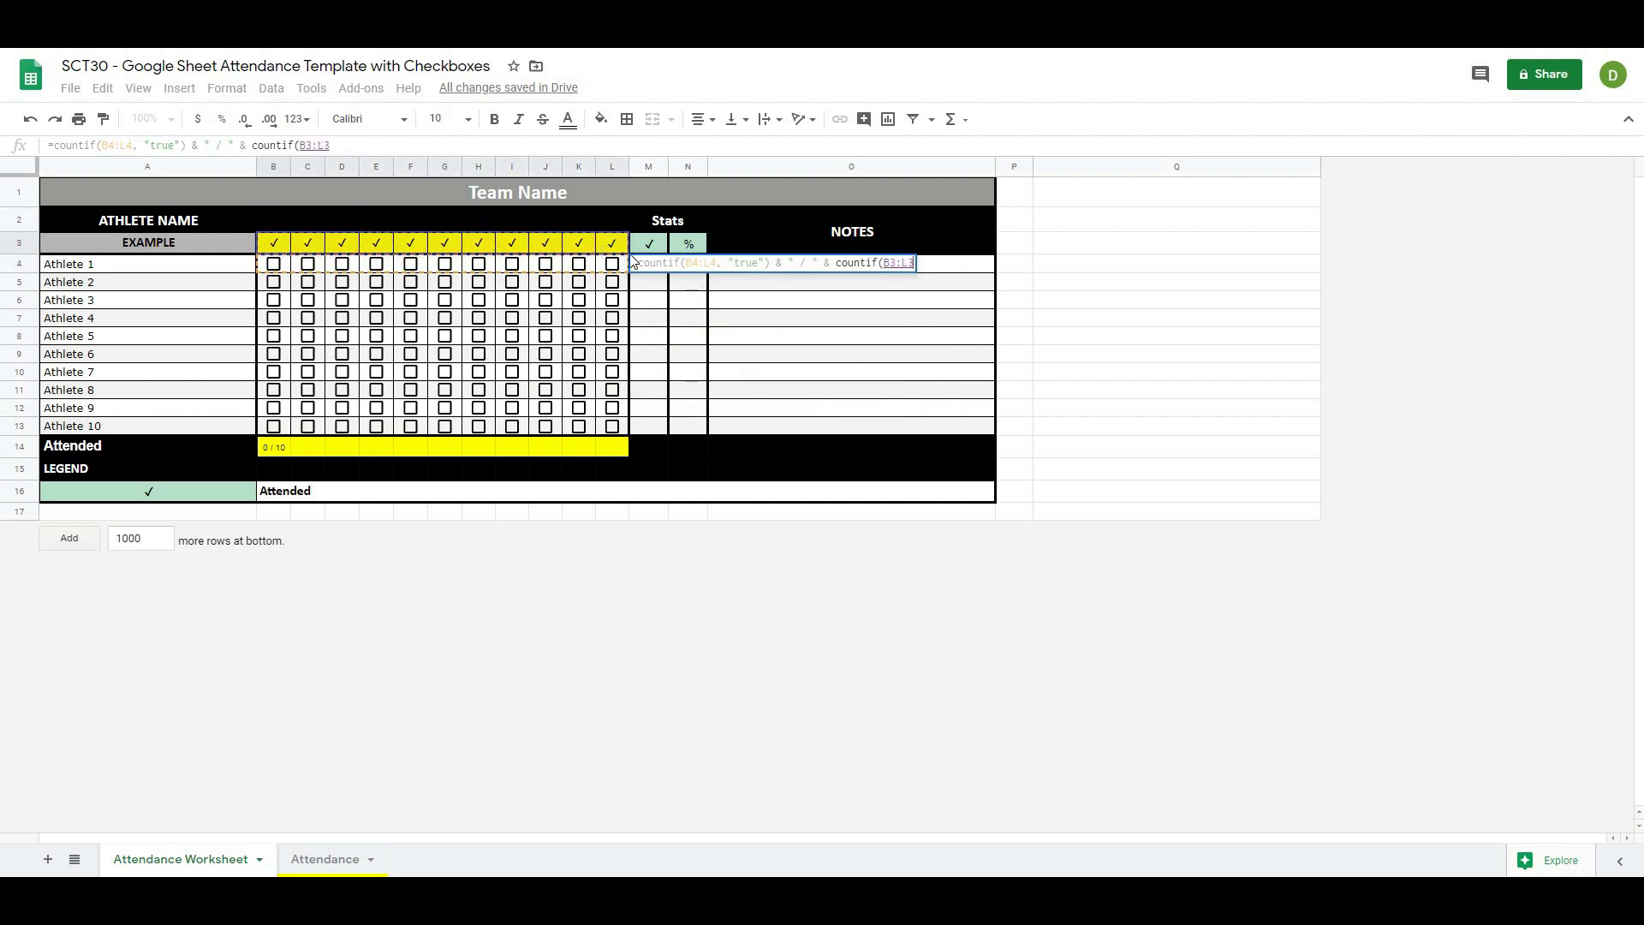
pyautogui.click(304, 146)
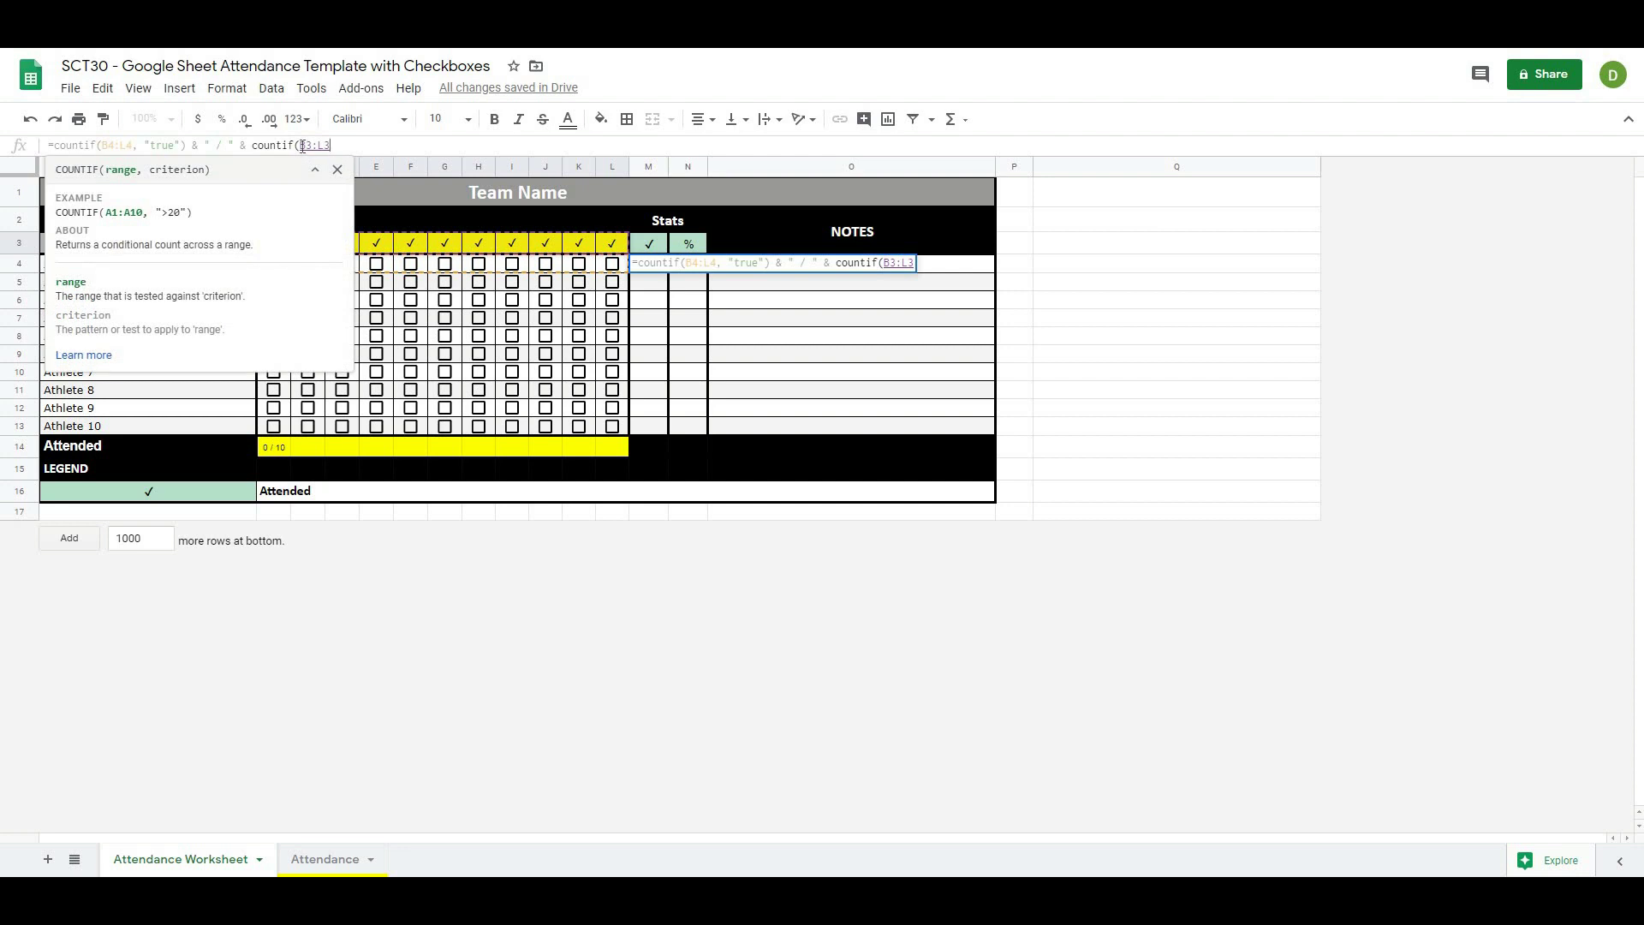
pyautogui.write('$B$3:$L$3')
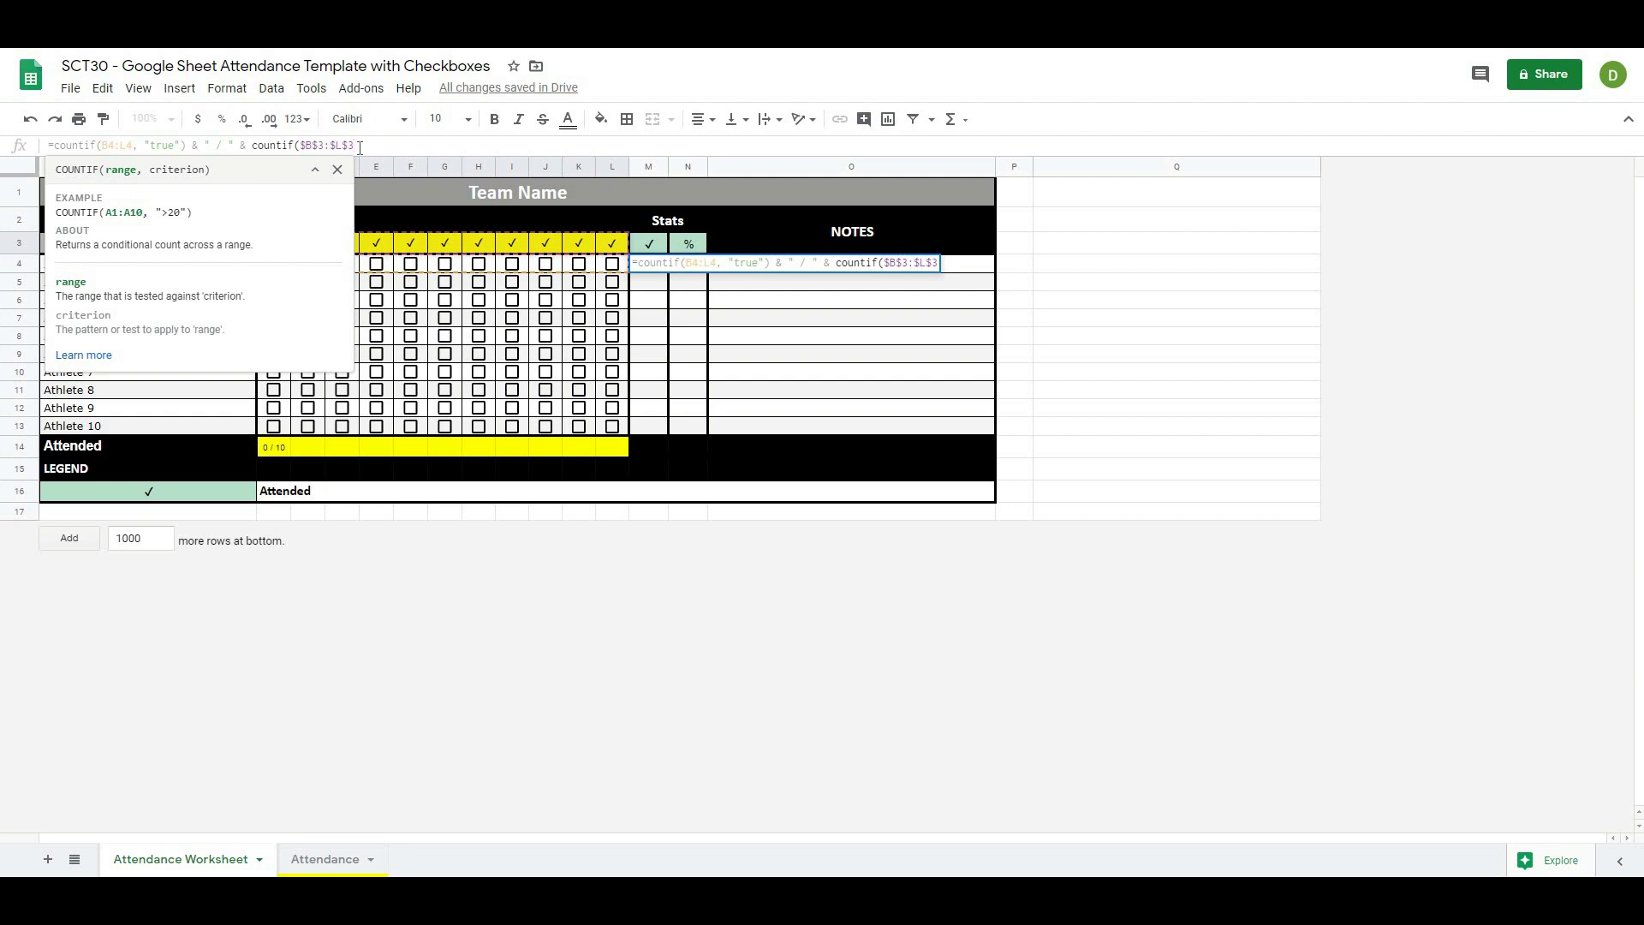
pyautogui.write(',')
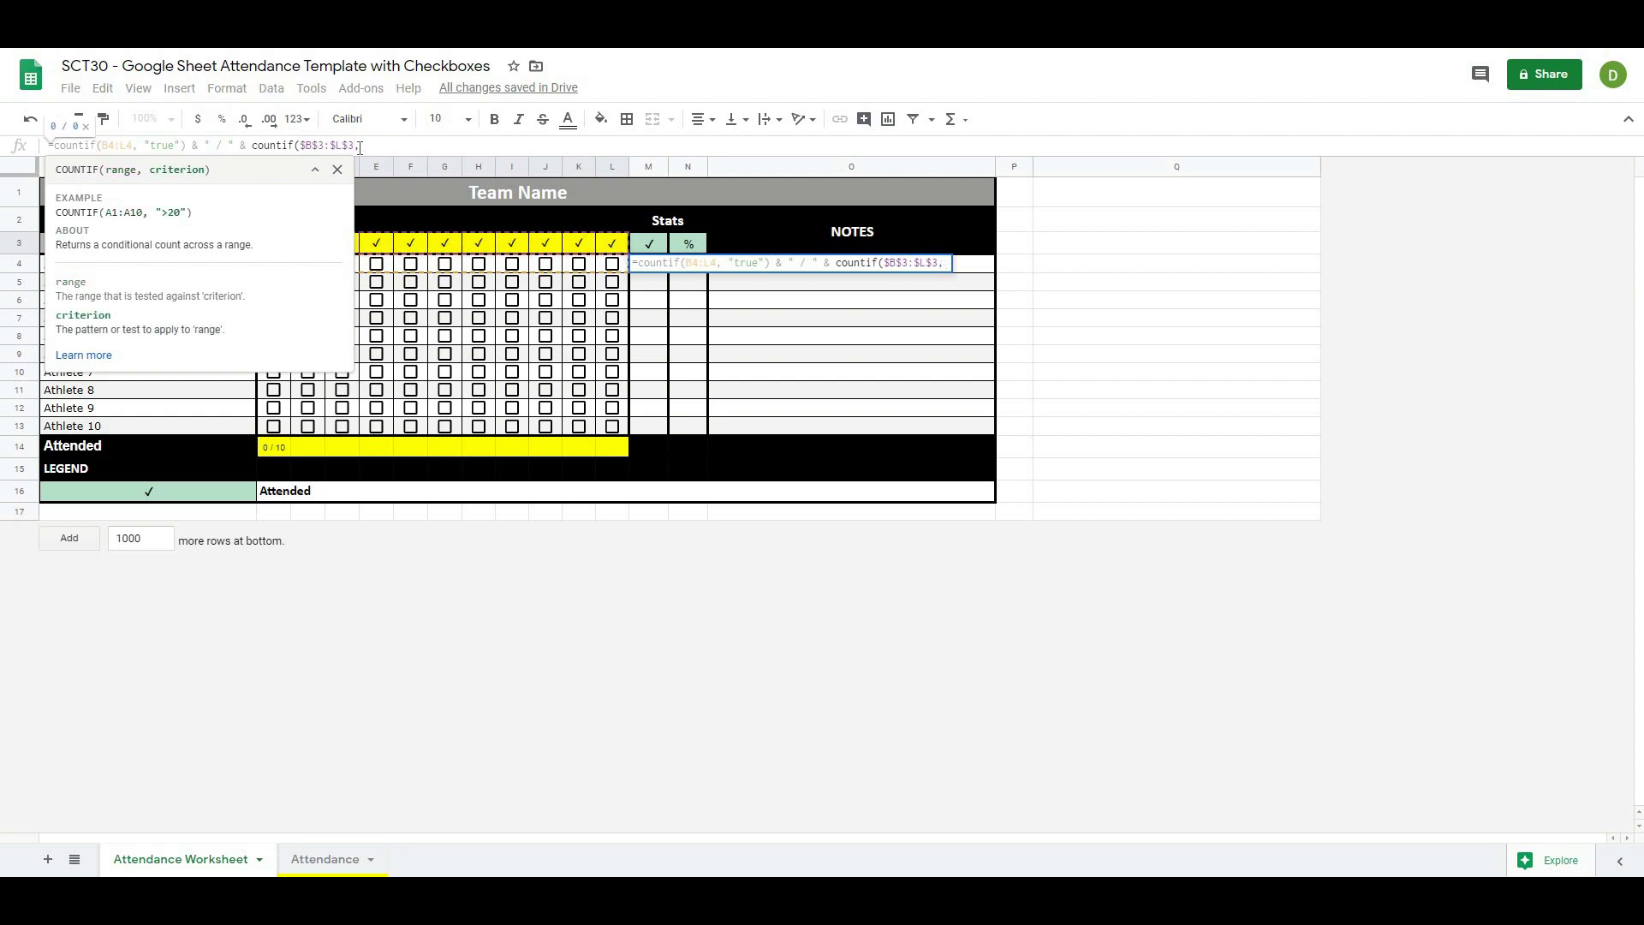
pyautogui.write(' "')
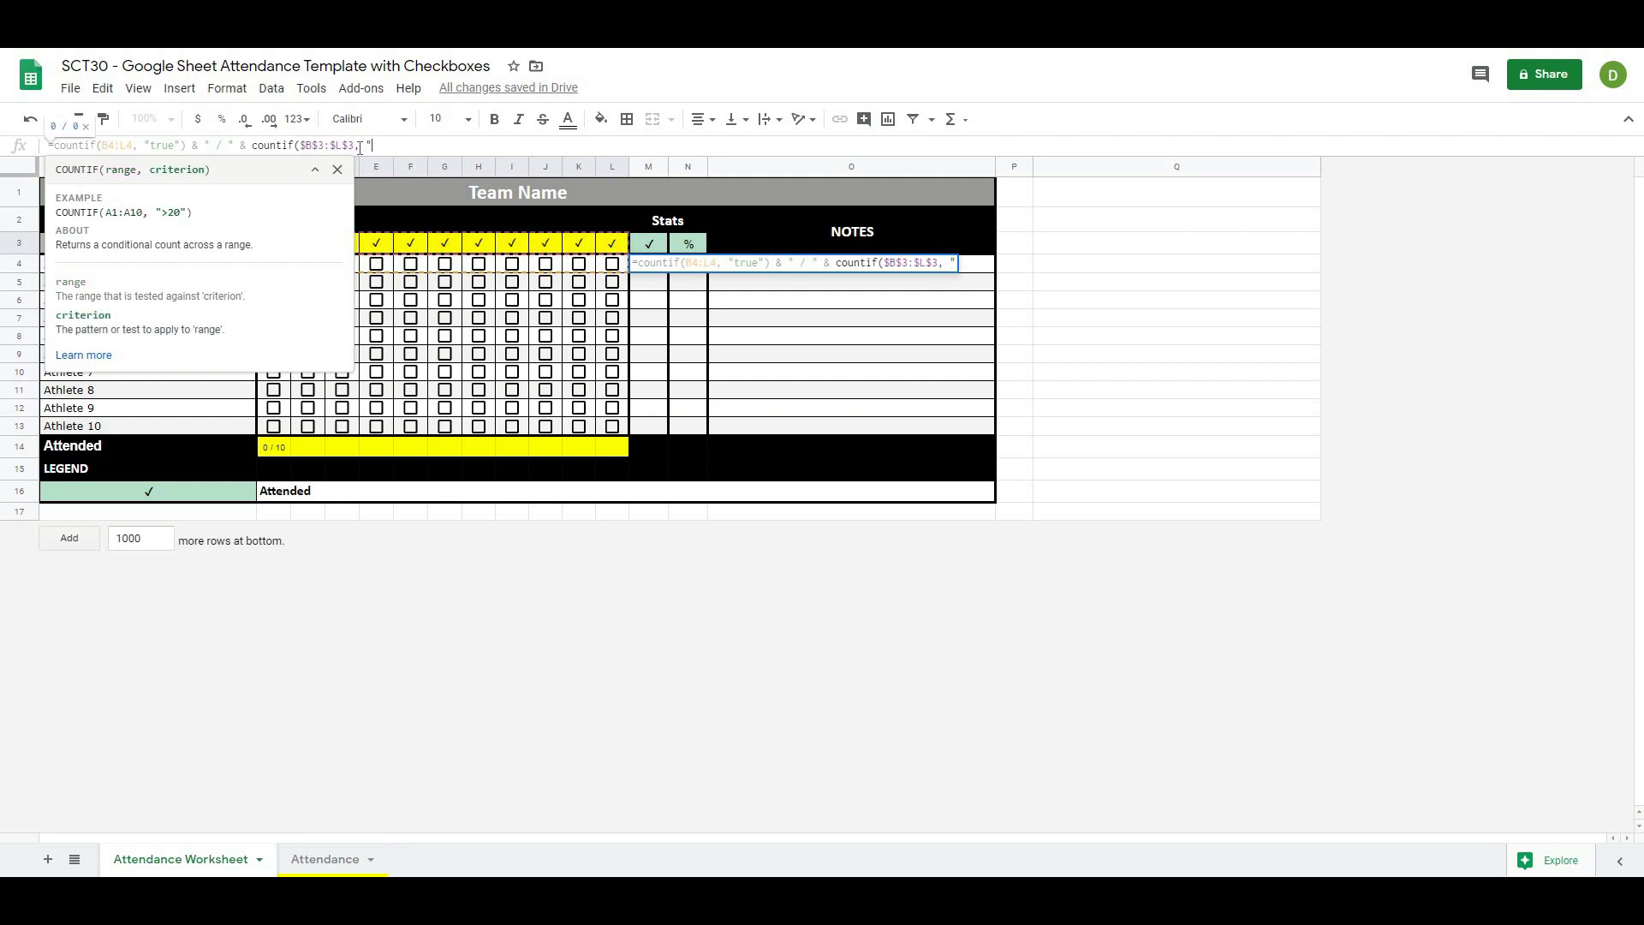
pyautogui.write('*")')
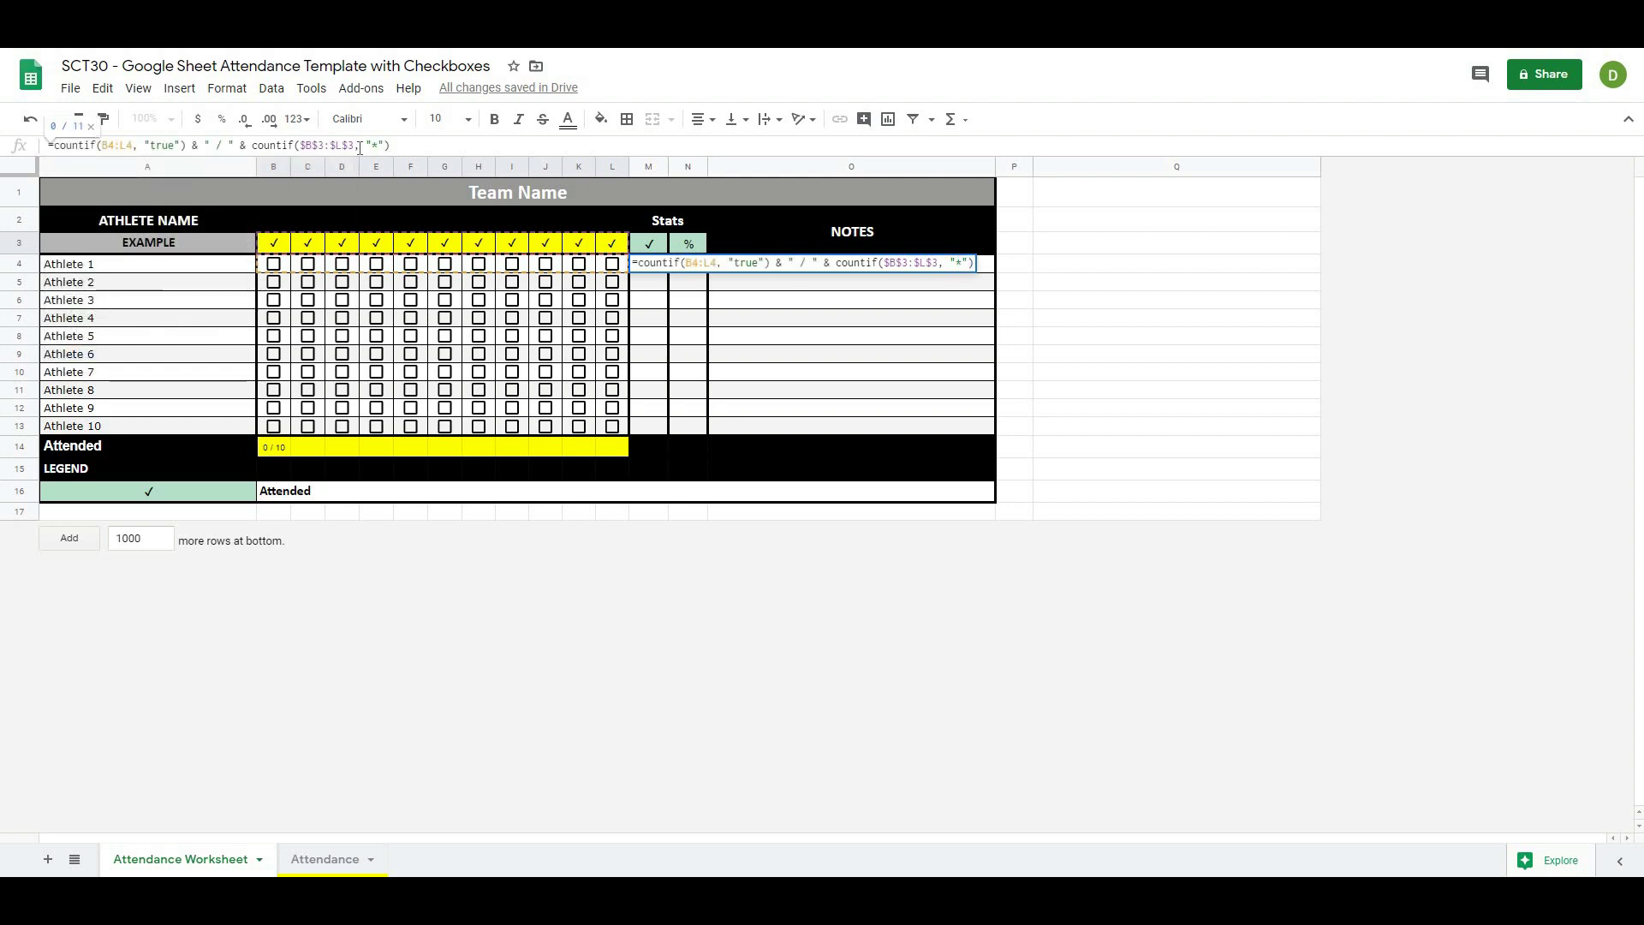
pyautogui.press('Return')
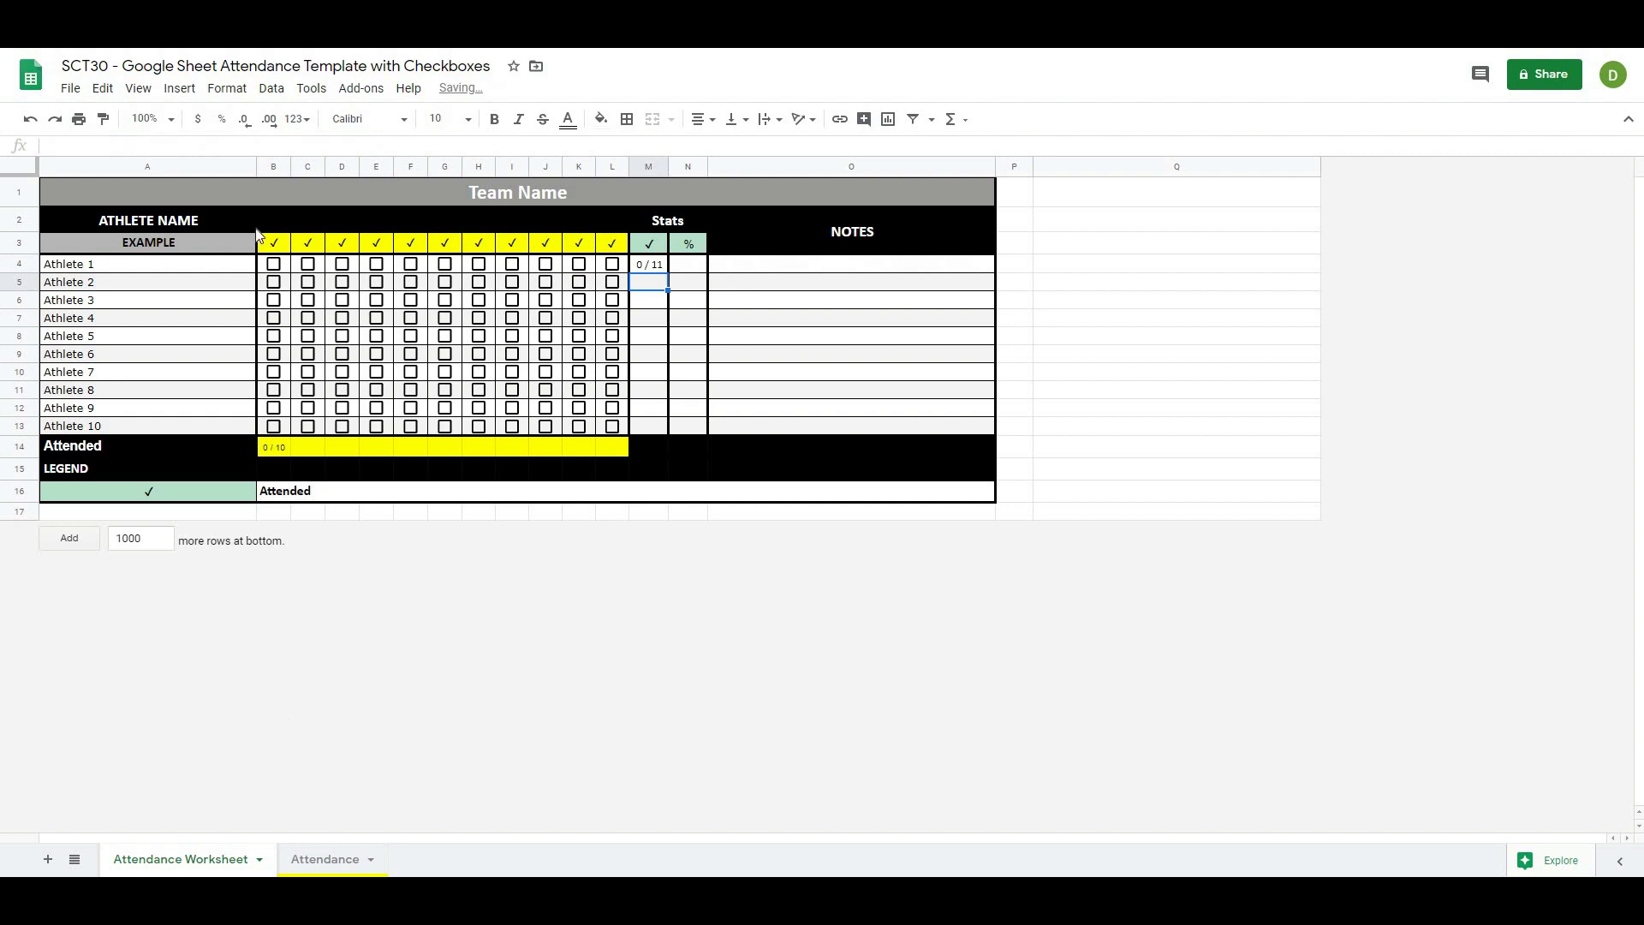
# Test the M4 formula by ticking and then unticking Athlete 1's boxes in columns B to I.
pyautogui.click(275, 266)
pyautogui.click(308, 265)
pyautogui.click(343, 265)
pyautogui.click(377, 266)
pyautogui.click(411, 266)
pyautogui.click(445, 266)
pyautogui.click(479, 266)
pyautogui.click(512, 265)
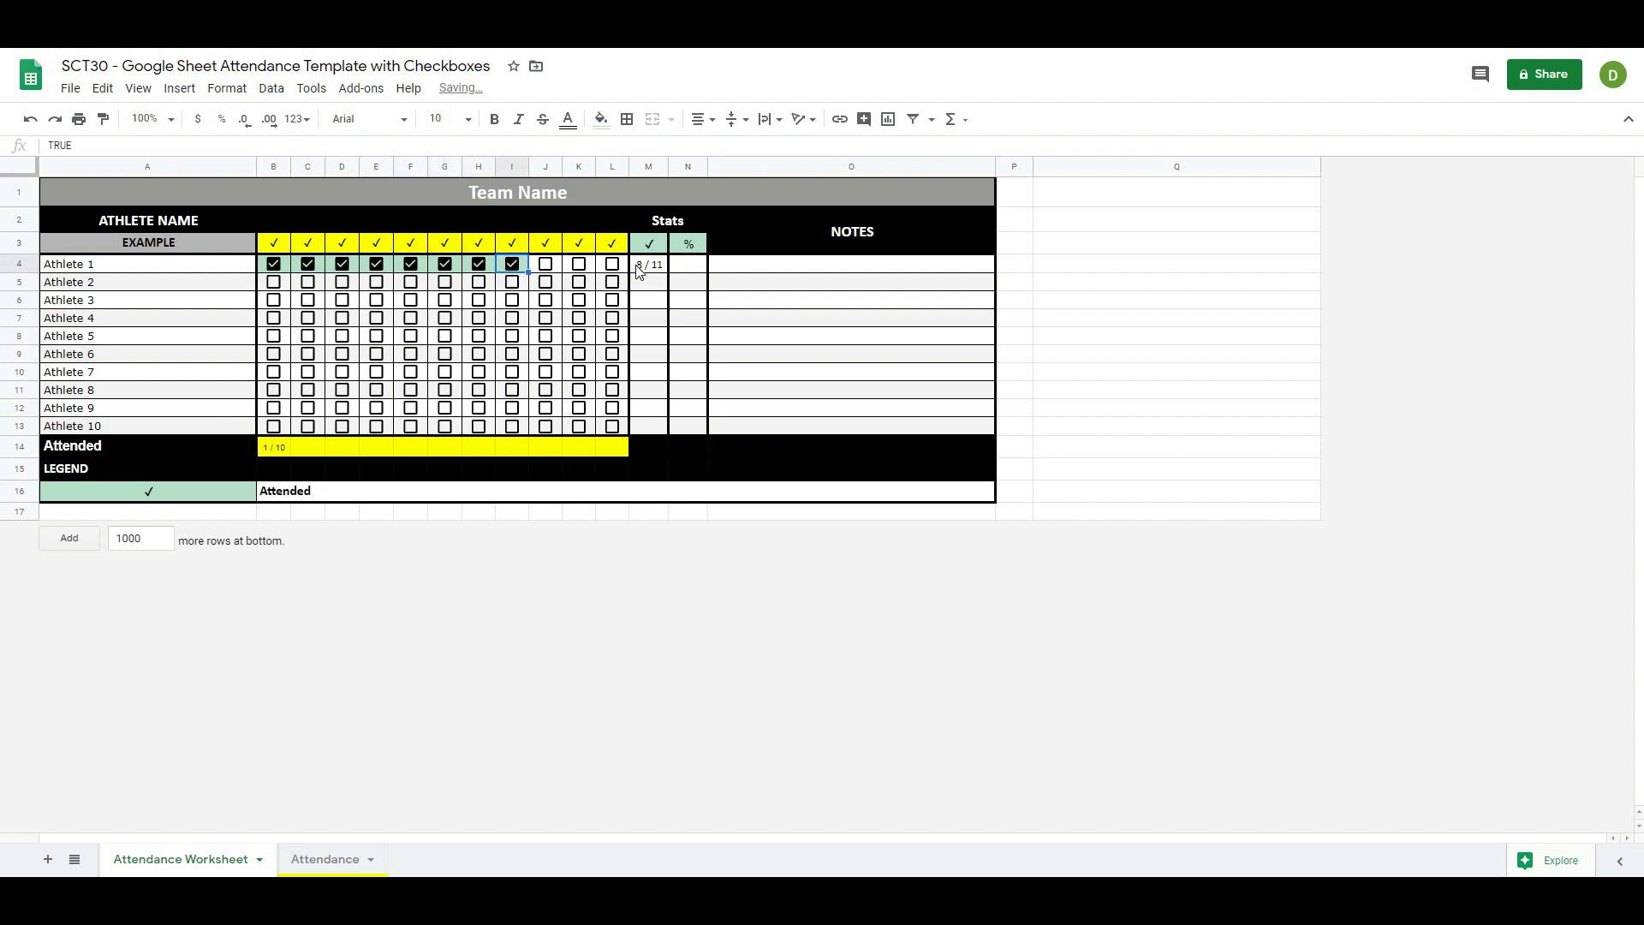
pyautogui.click(512, 265)
pyautogui.click(477, 265)
pyautogui.click(444, 266)
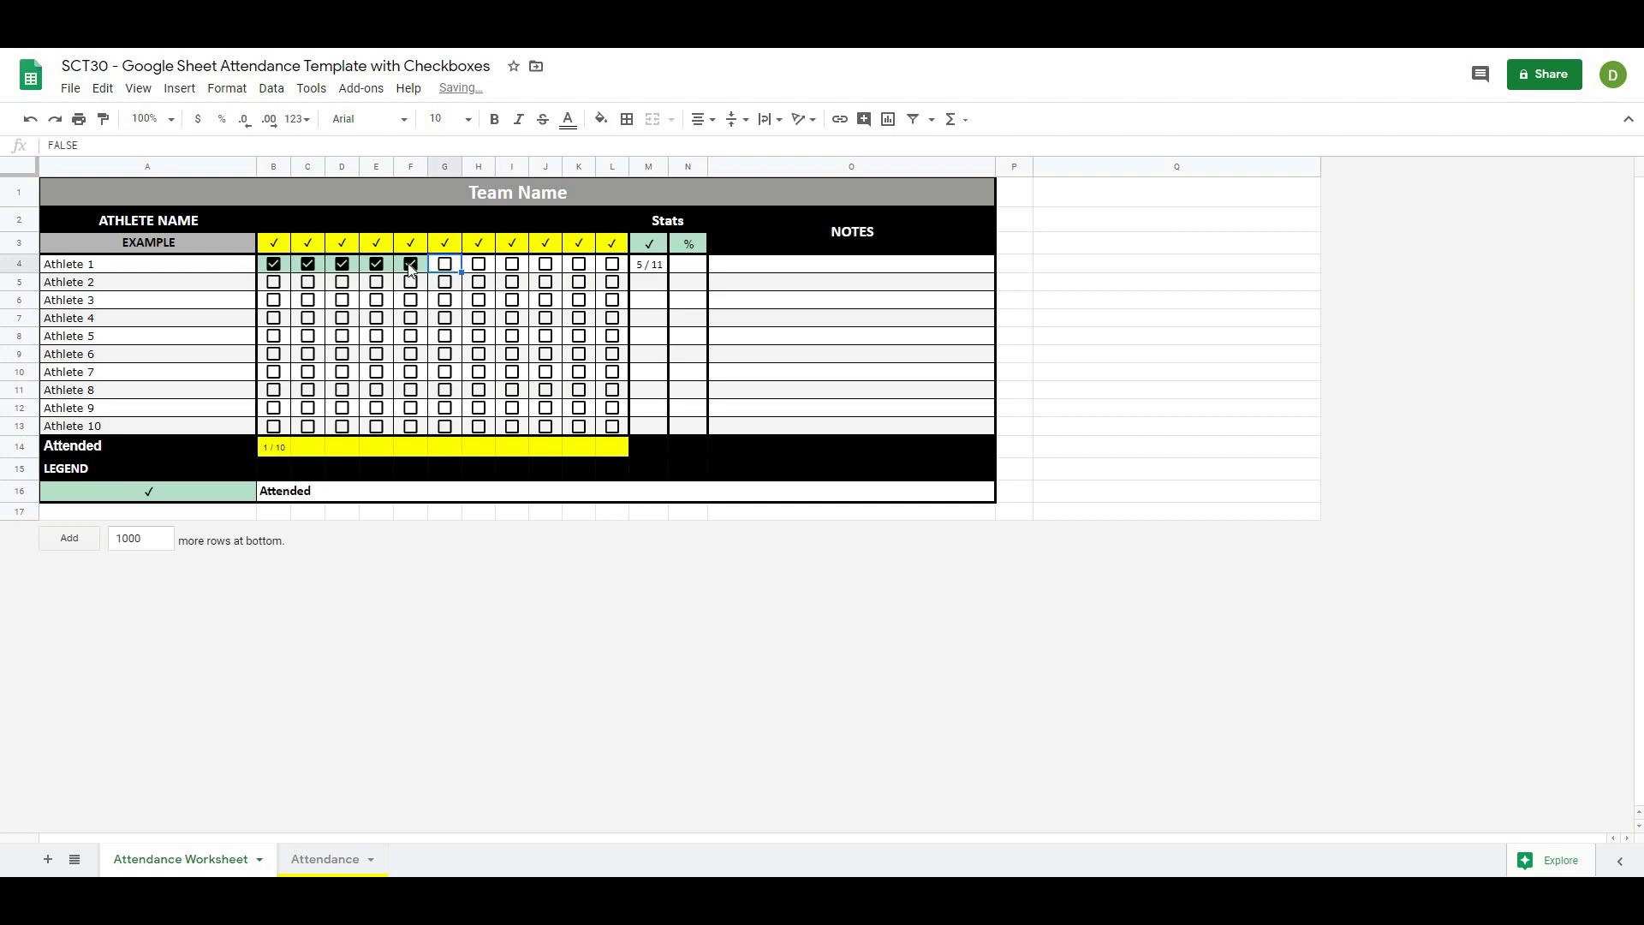
pyautogui.click(410, 266)
pyautogui.click(376, 265)
pyautogui.click(342, 265)
pyautogui.click(307, 266)
pyautogui.click(274, 266)
# Fill the M4 attendance formula down through M13 for all ten athletes.
pyautogui.click(653, 267)
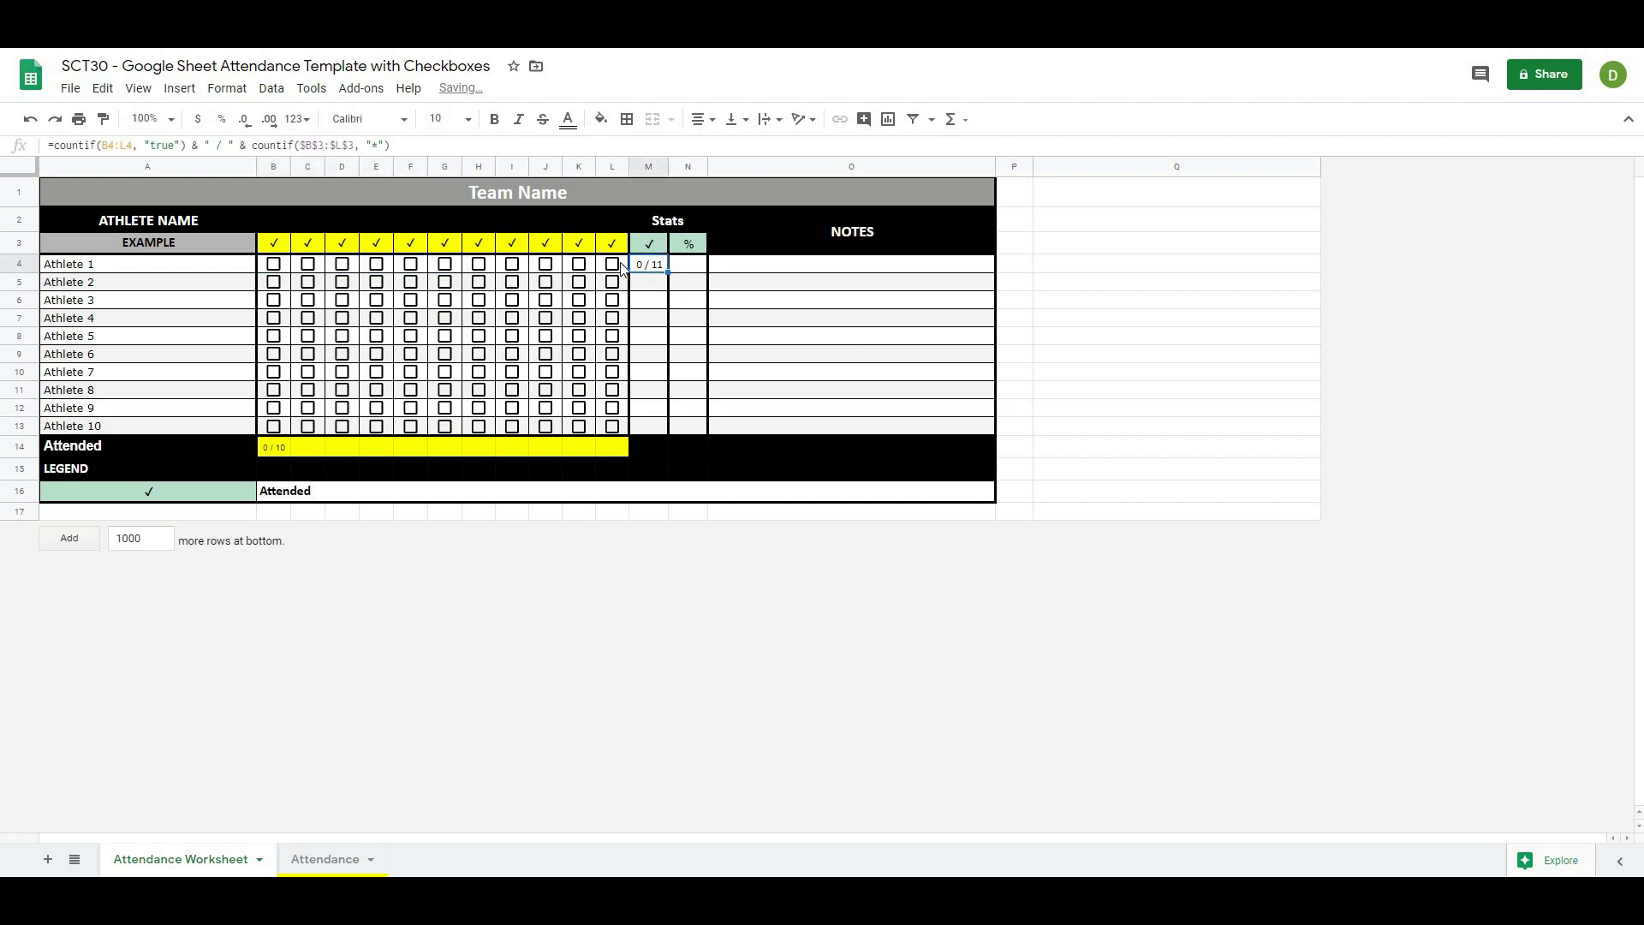
pyautogui.moveTo(669, 272); pyautogui.dragTo(655, 428)
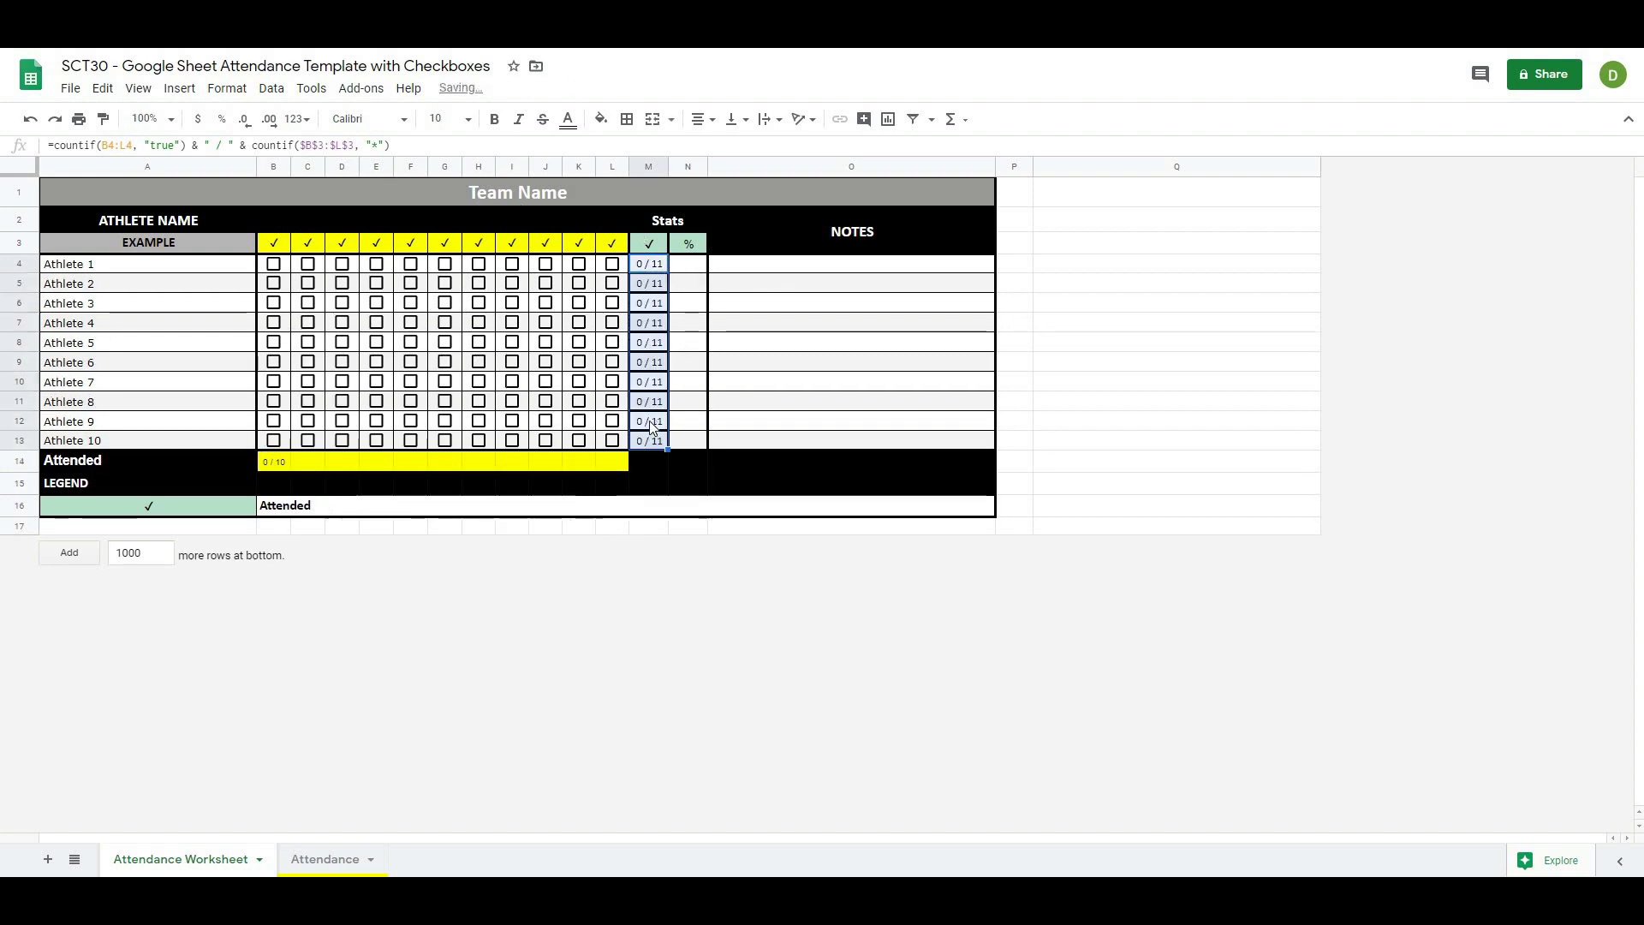
# Test the copied formula in M13 by ticking and then unticking Athlete 10's boxes in columns B to E.
pyautogui.click(275, 441)
pyautogui.click(308, 440)
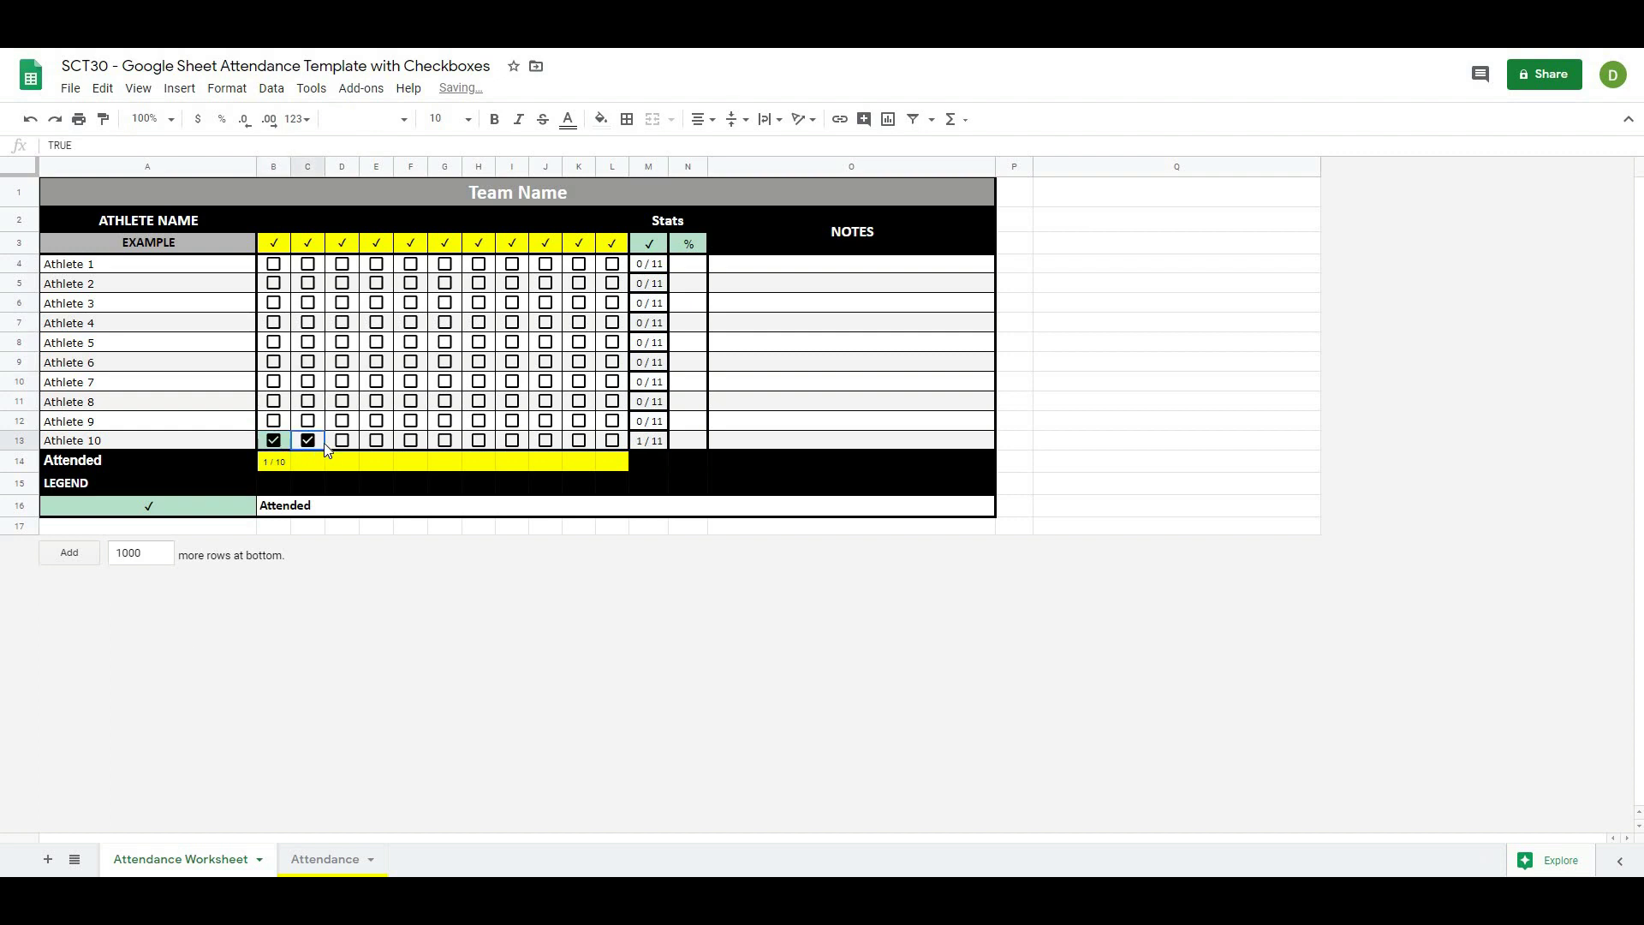
pyautogui.click(343, 440)
pyautogui.click(377, 441)
pyautogui.click(274, 441)
pyautogui.click(308, 441)
pyautogui.click(343, 440)
pyautogui.click(377, 440)
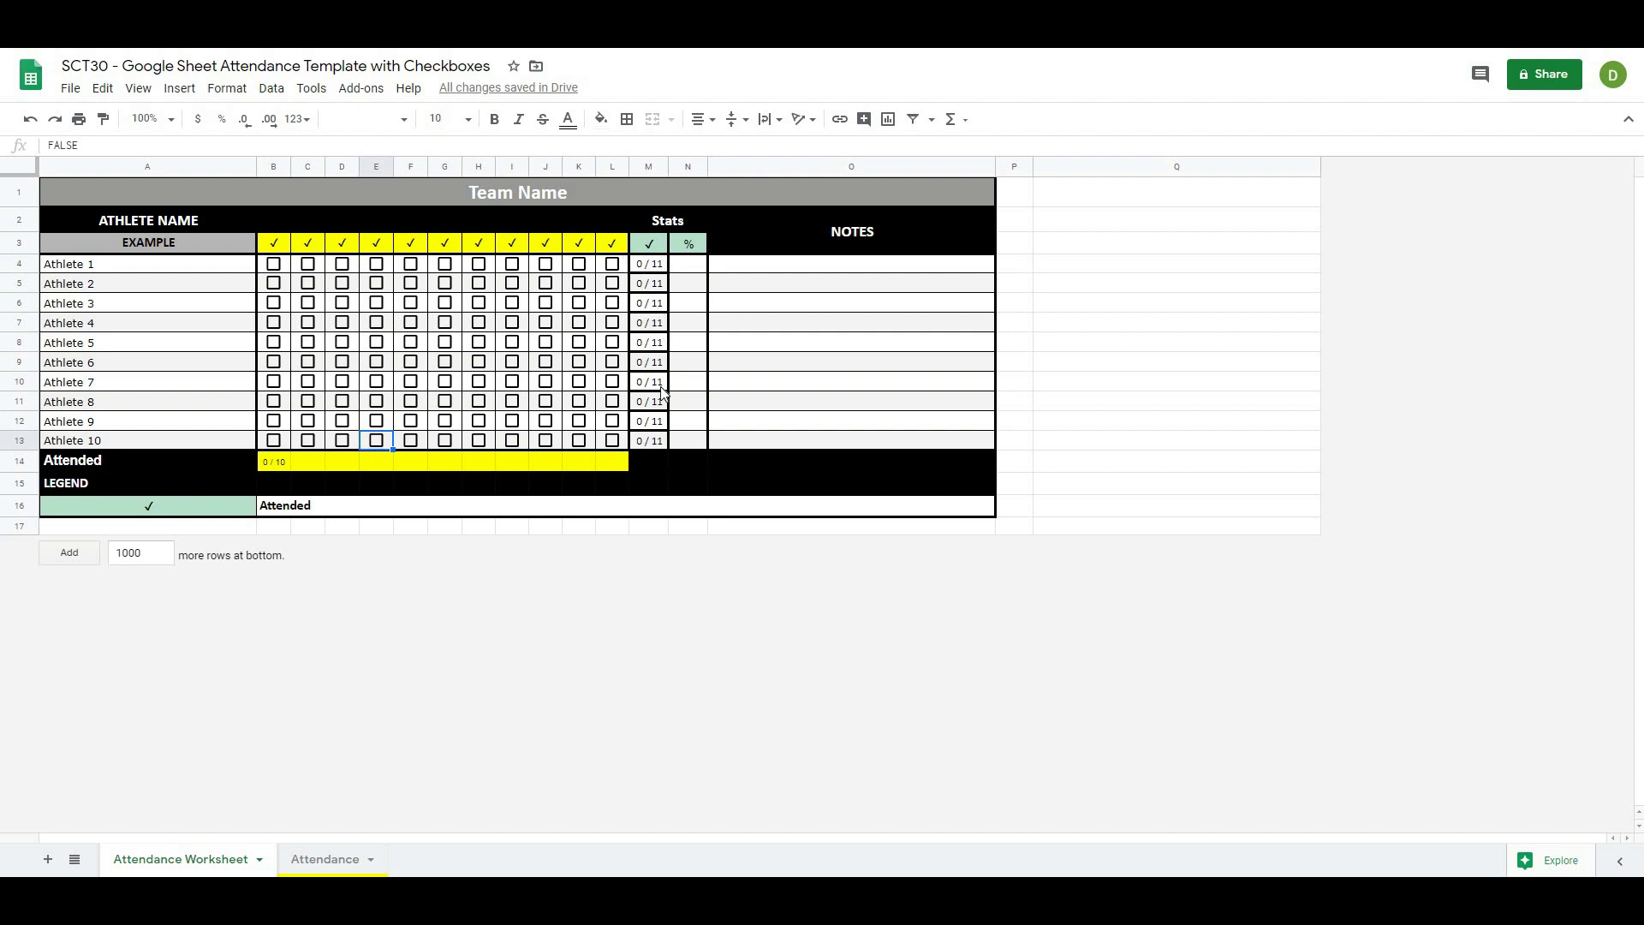
# Apply thin solid horizontal inner borders to the attendance counts in M4:M13.
pyautogui.moveTo(655, 269); pyautogui.dragTo(664, 447)
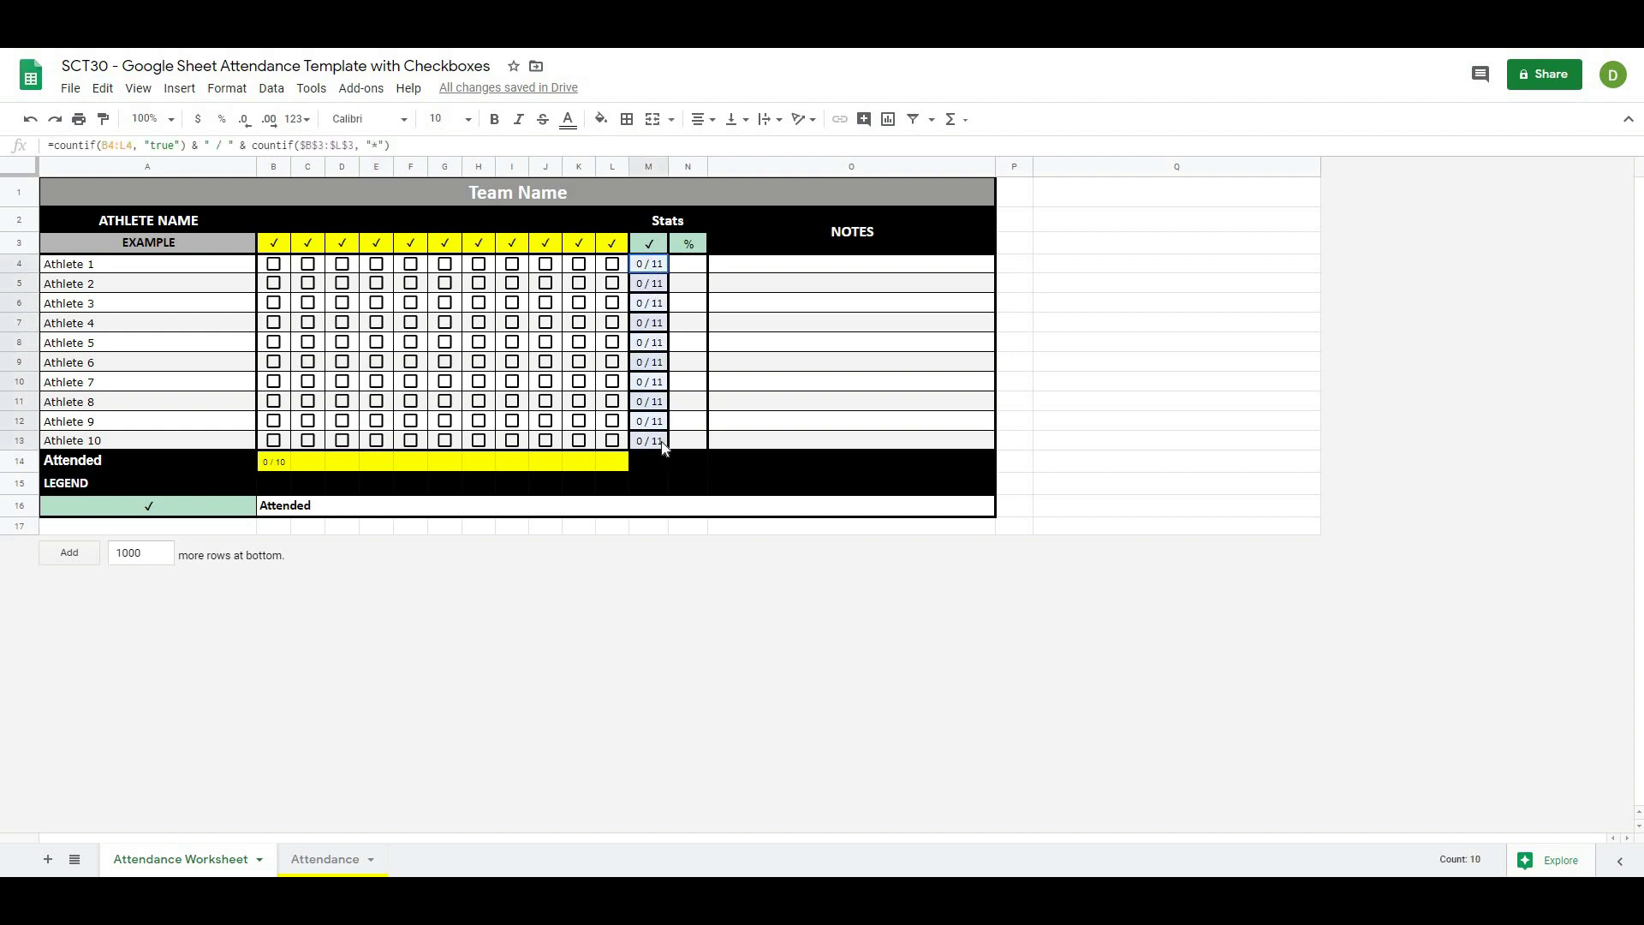
pyautogui.click(628, 123)
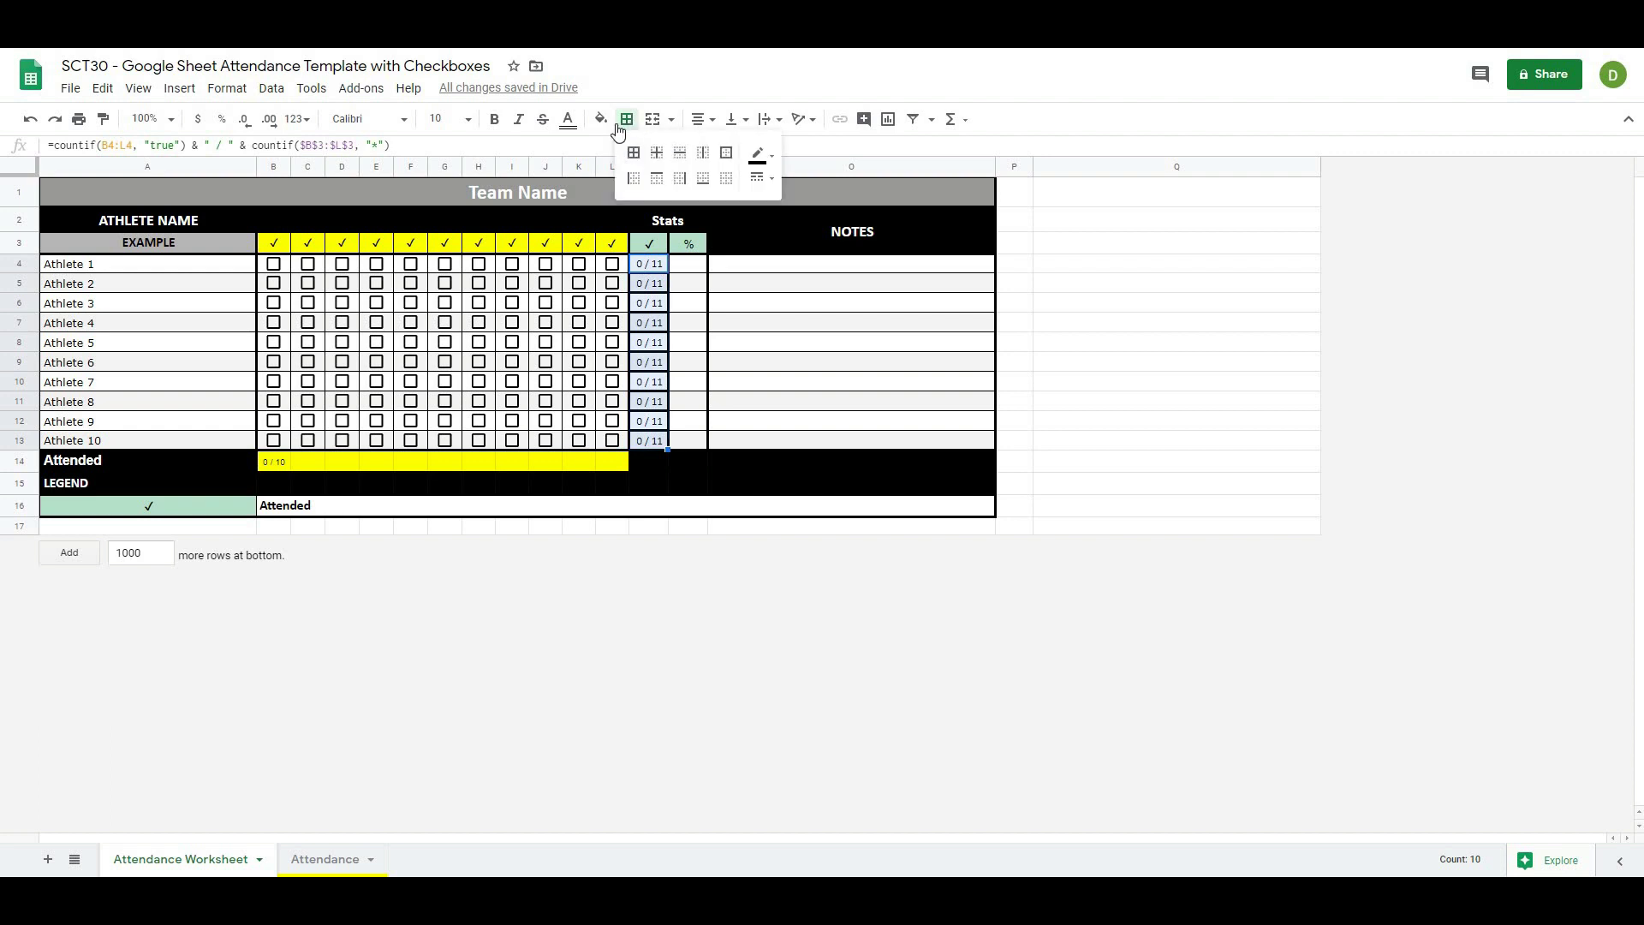
pyautogui.click(765, 187)
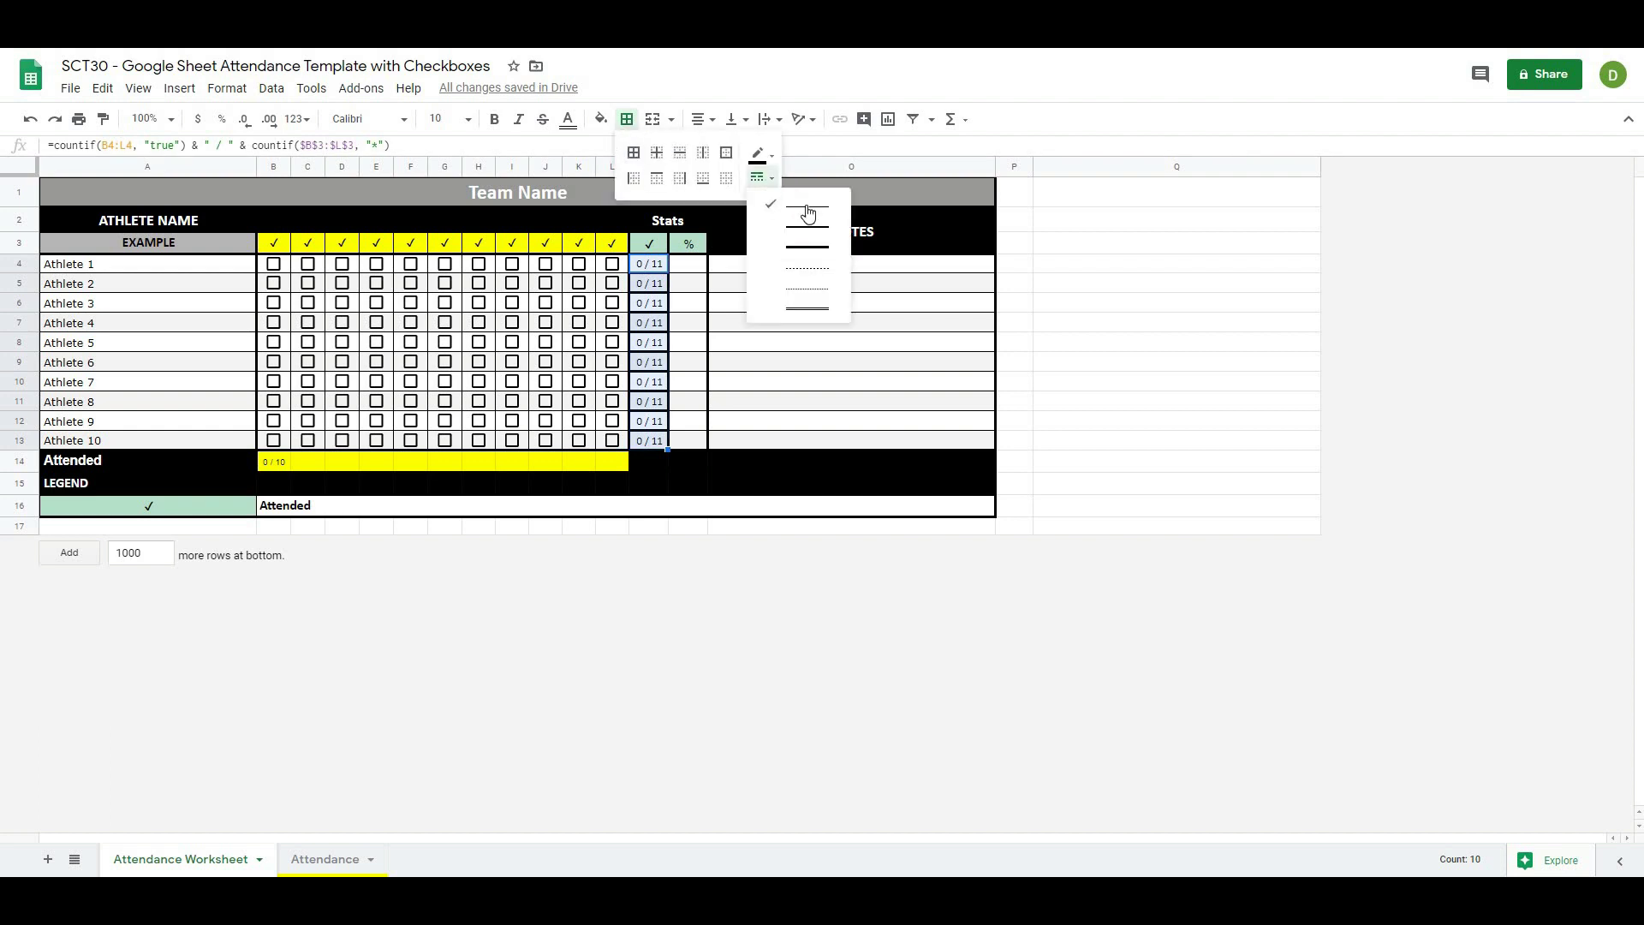
pyautogui.click(807, 211)
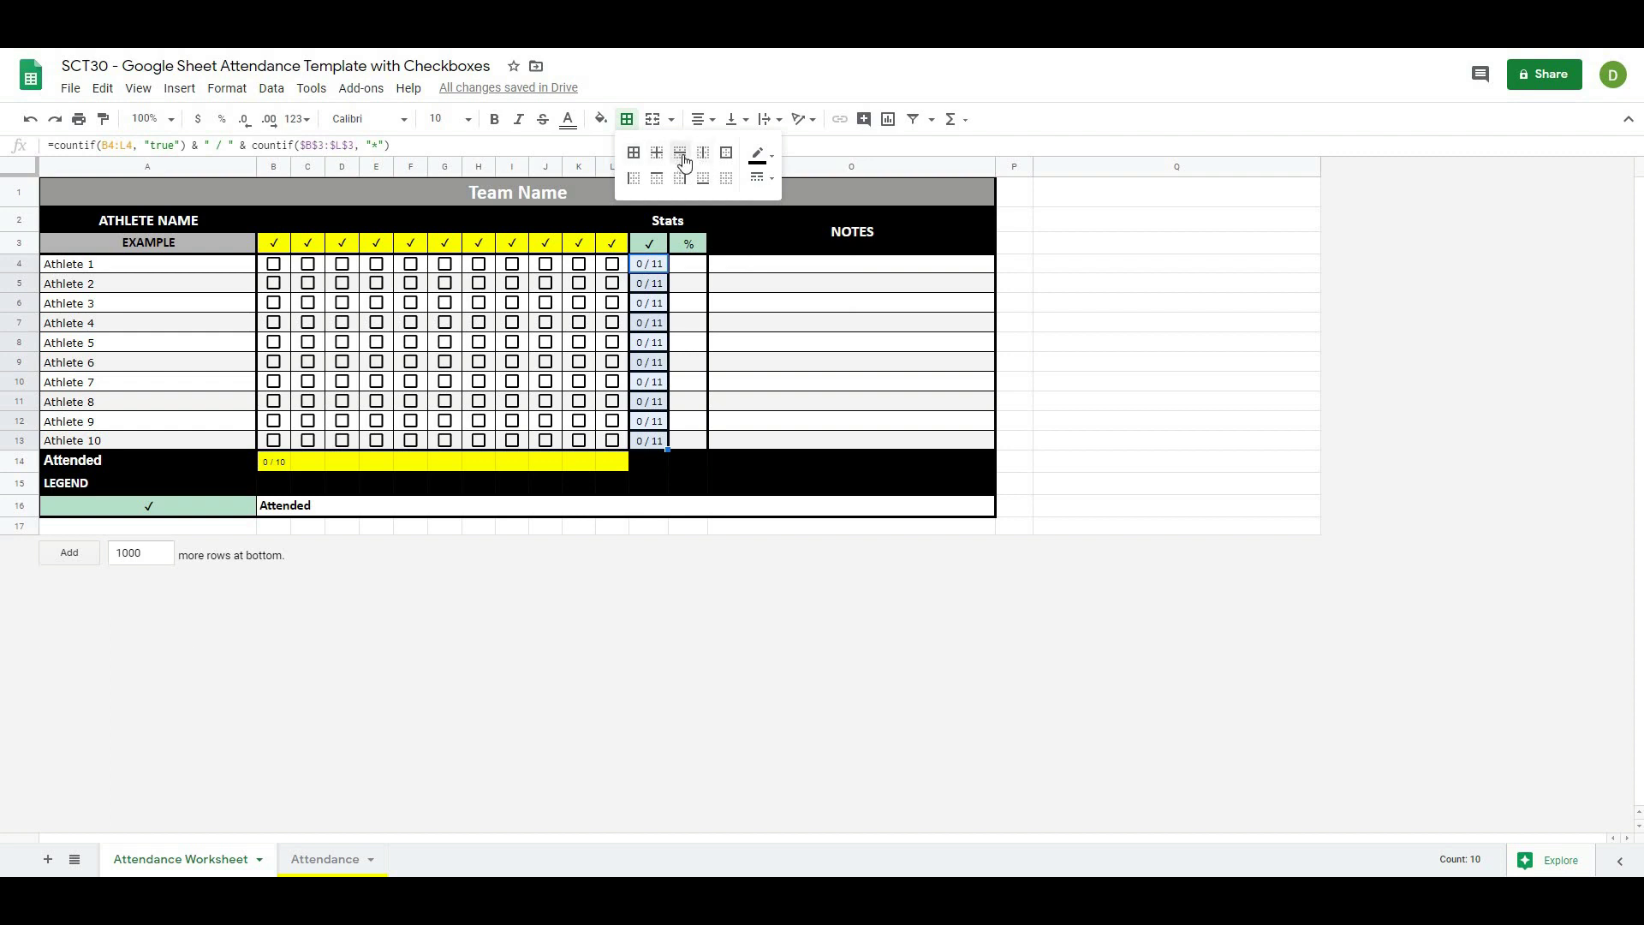
pyautogui.click(684, 163)
pyautogui.click(792, 360)
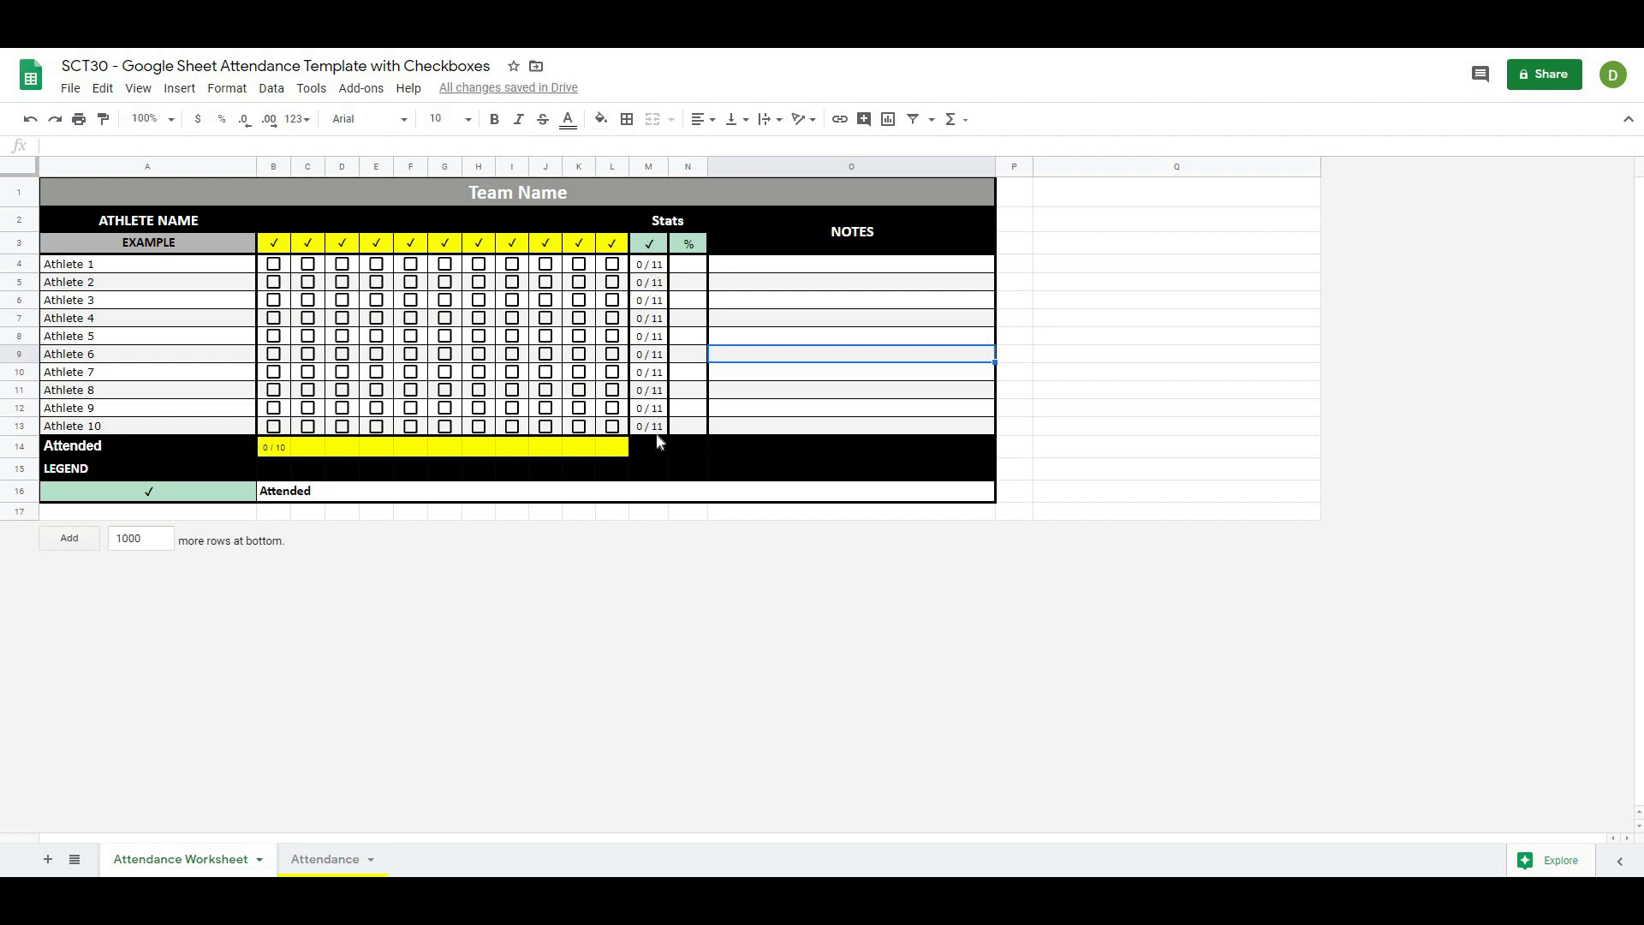
pyautogui.click(768, 322)
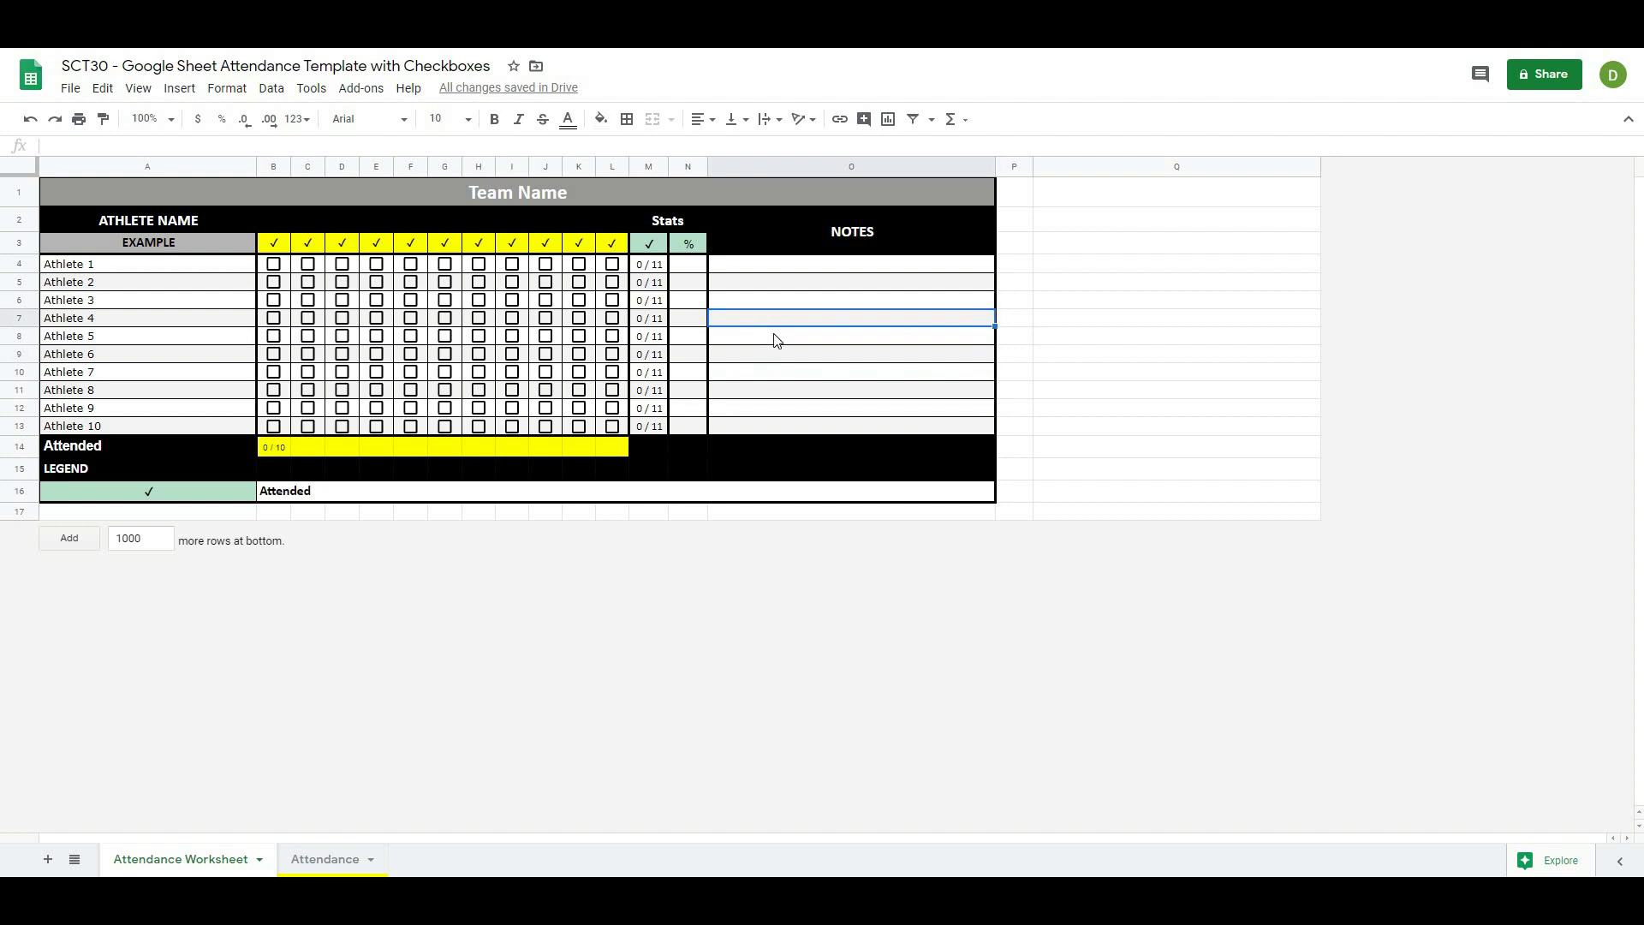
# Copy the formula text from M4 into N4, Athlete 1's percentage cell.
pyautogui.click(689, 268)
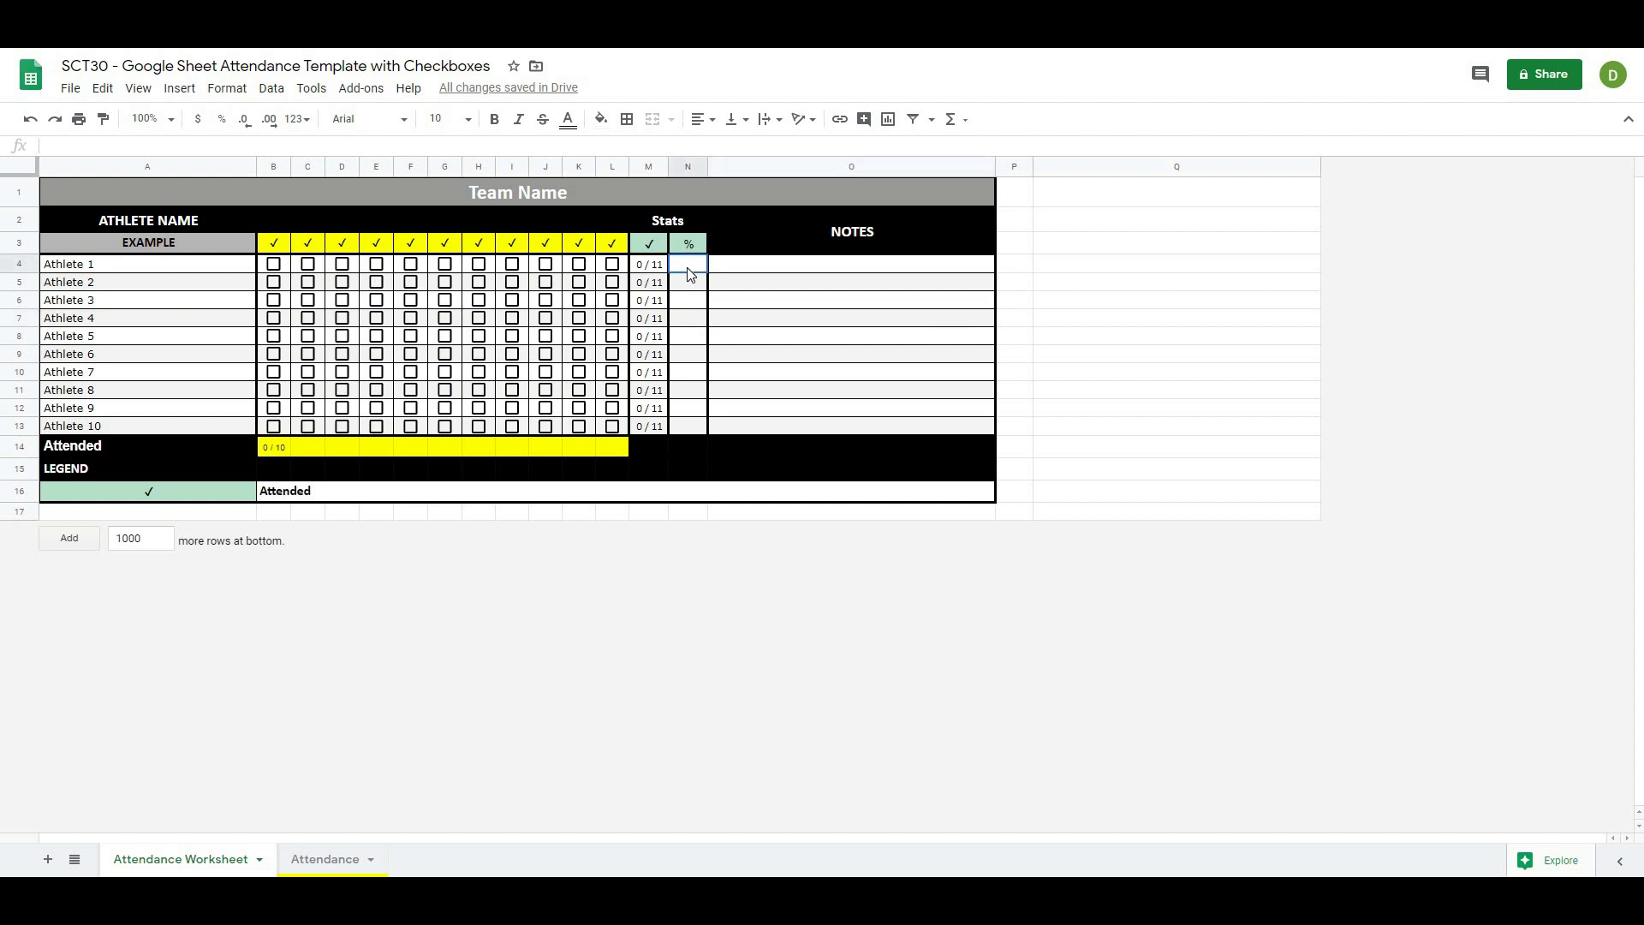
pyautogui.click(655, 267)
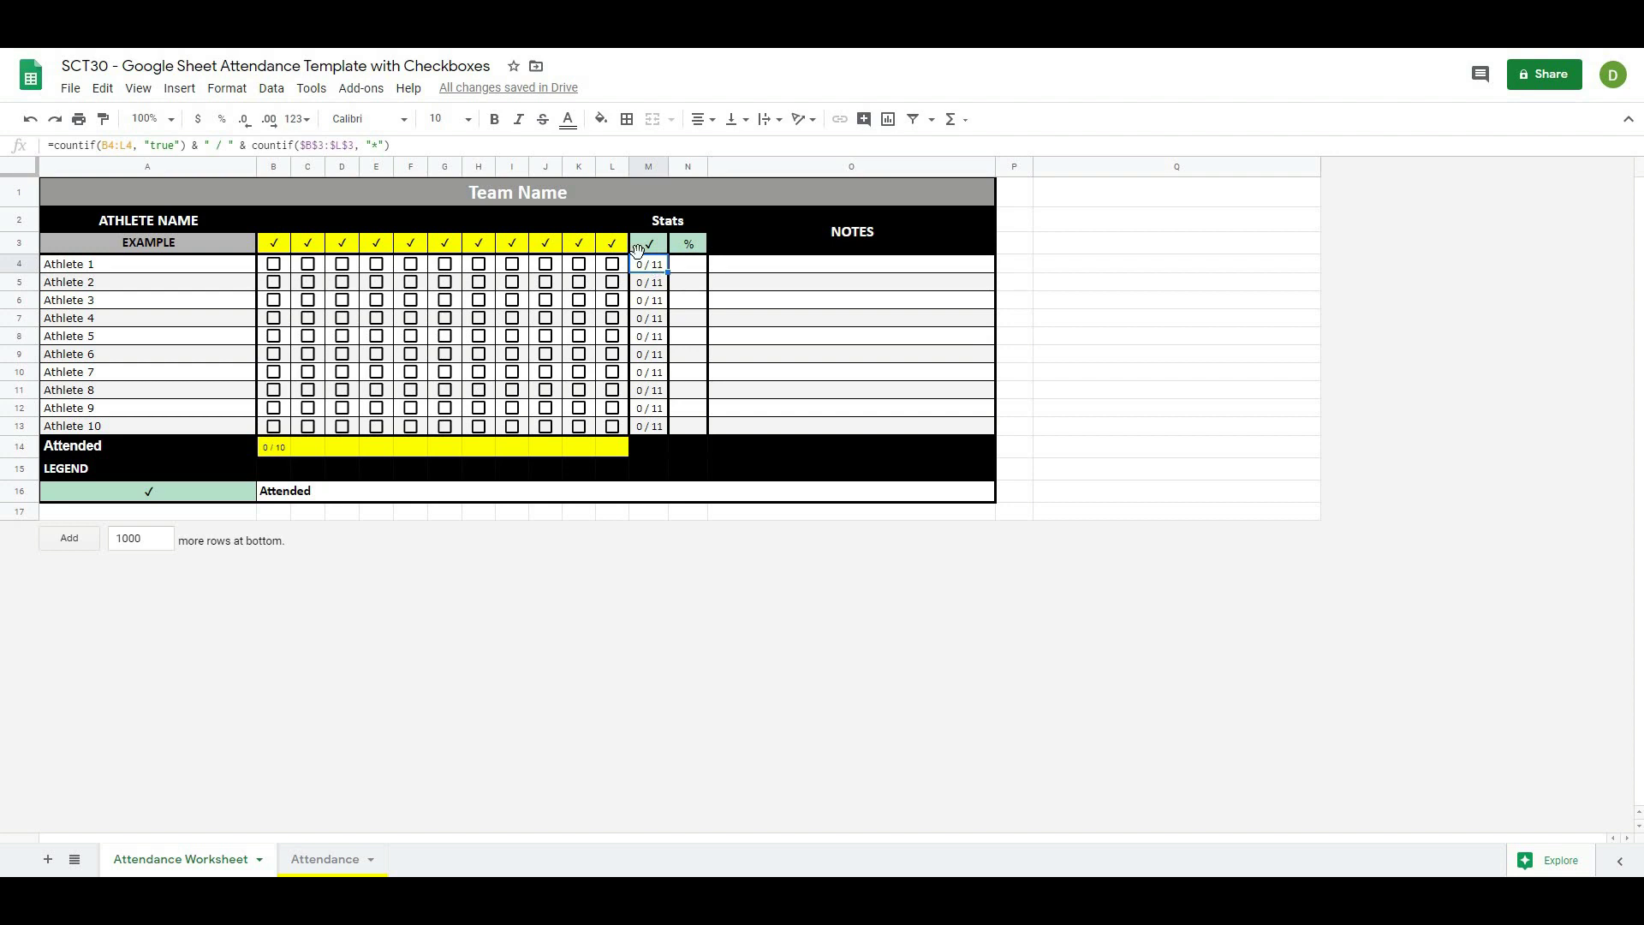
pyautogui.moveTo(390, 147); pyautogui.dragTo(42, 166)
pyautogui.hotkey('ctrl', 'c')
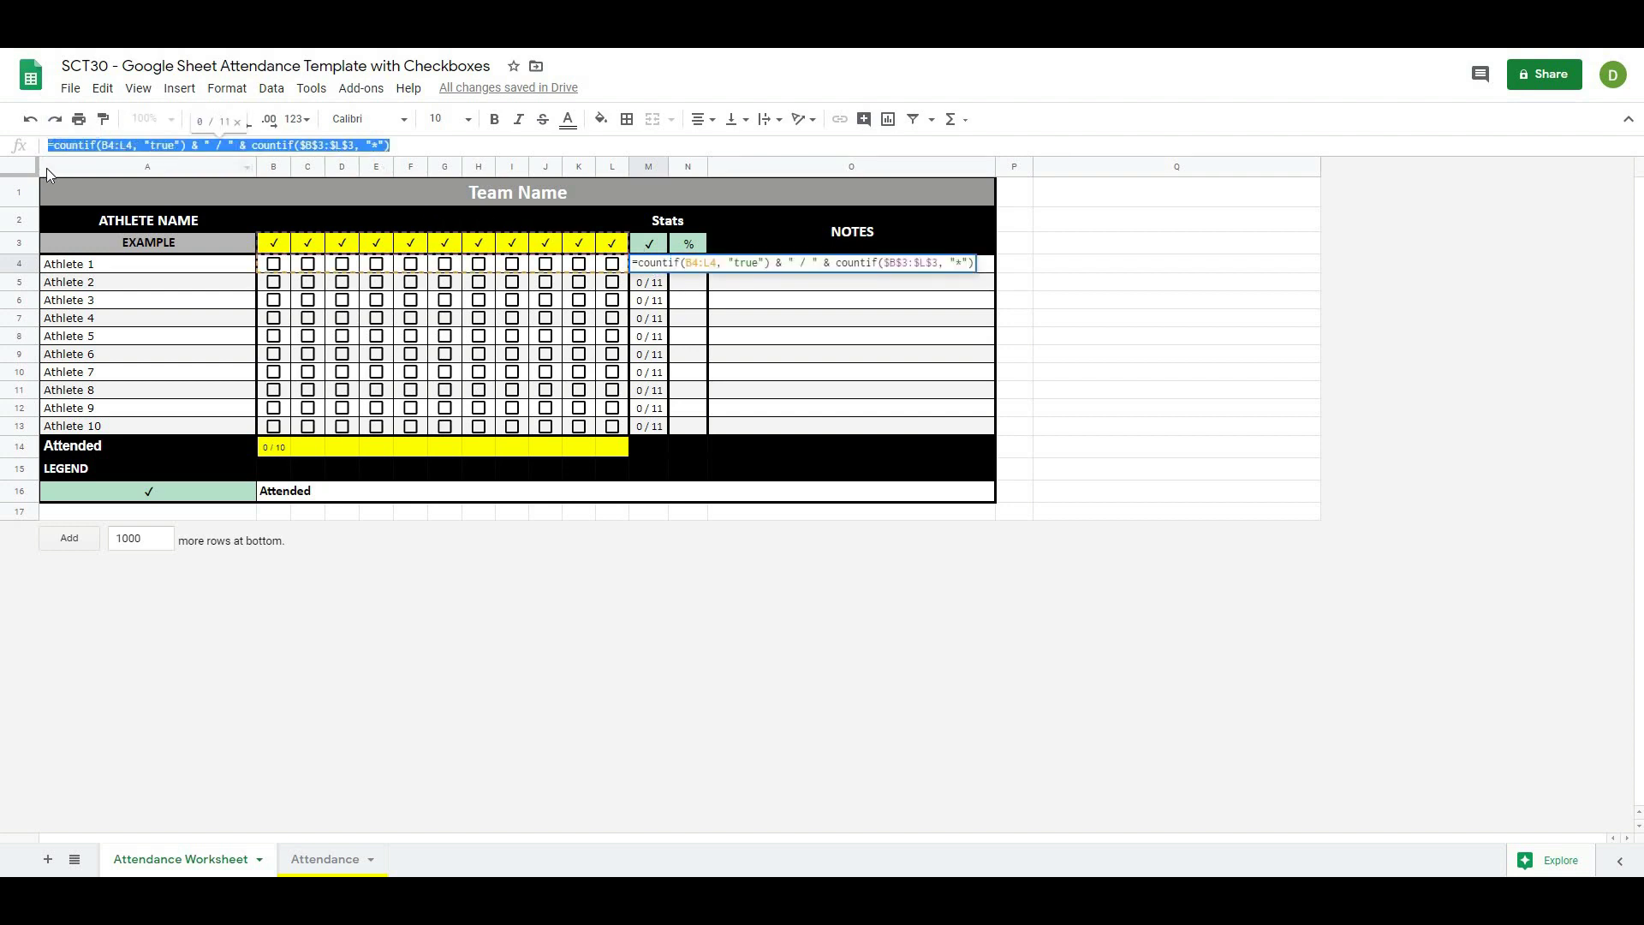
pyautogui.click(782, 296)
pyautogui.click(681, 269)
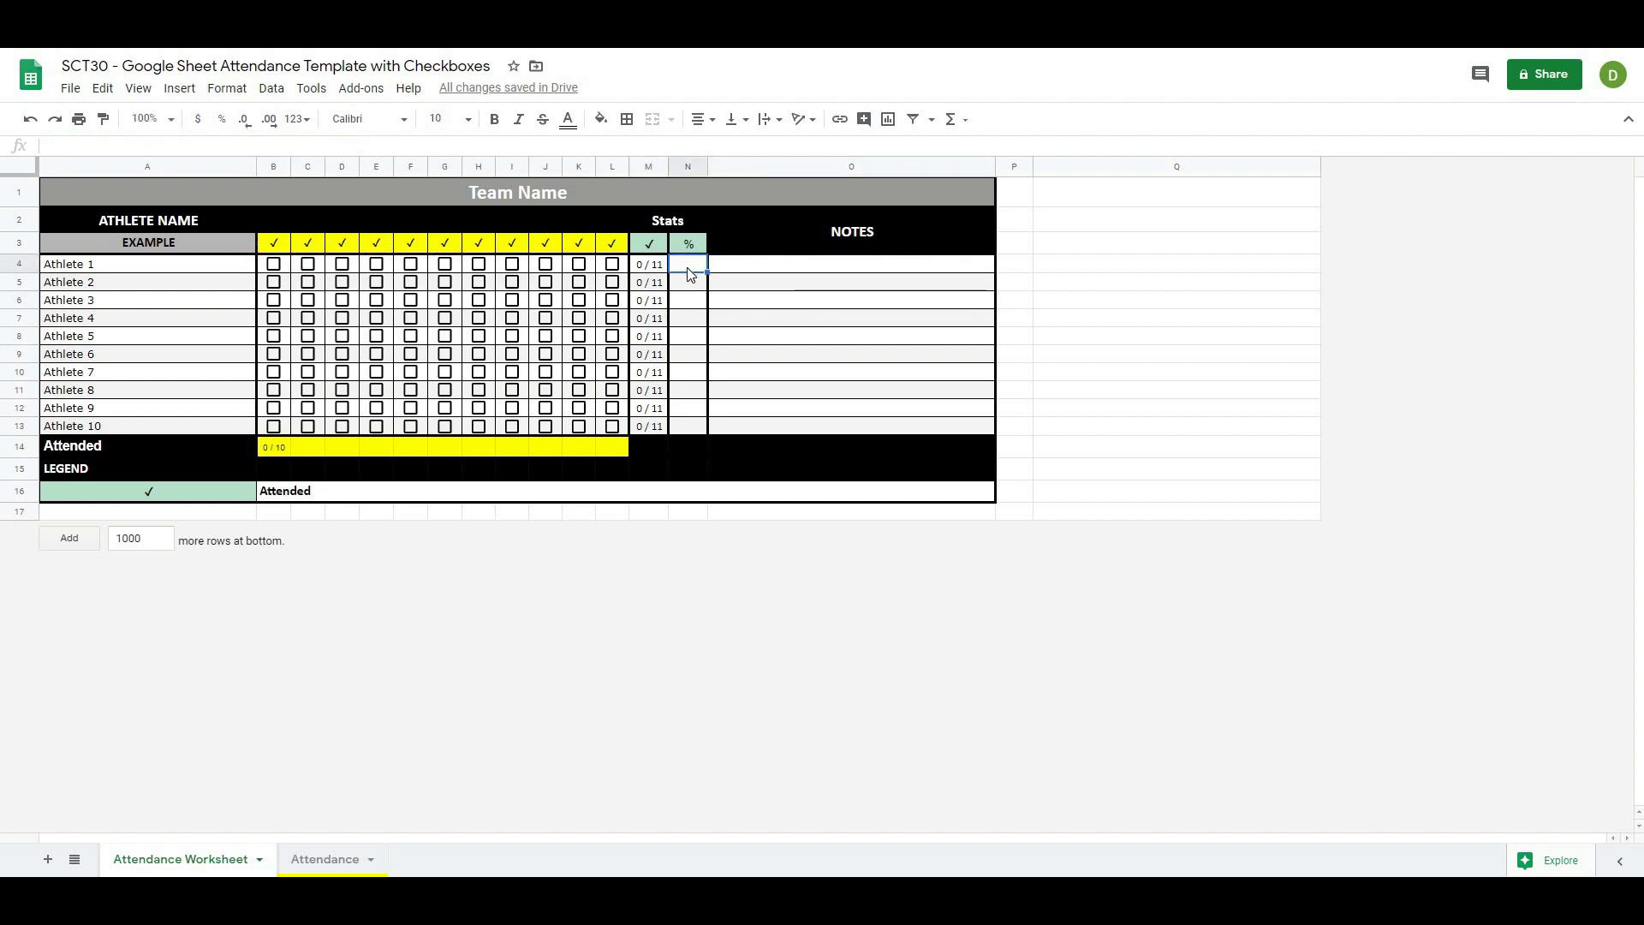
pyautogui.click(129, 147)
pyautogui.hotkey('ctrl', 'v')
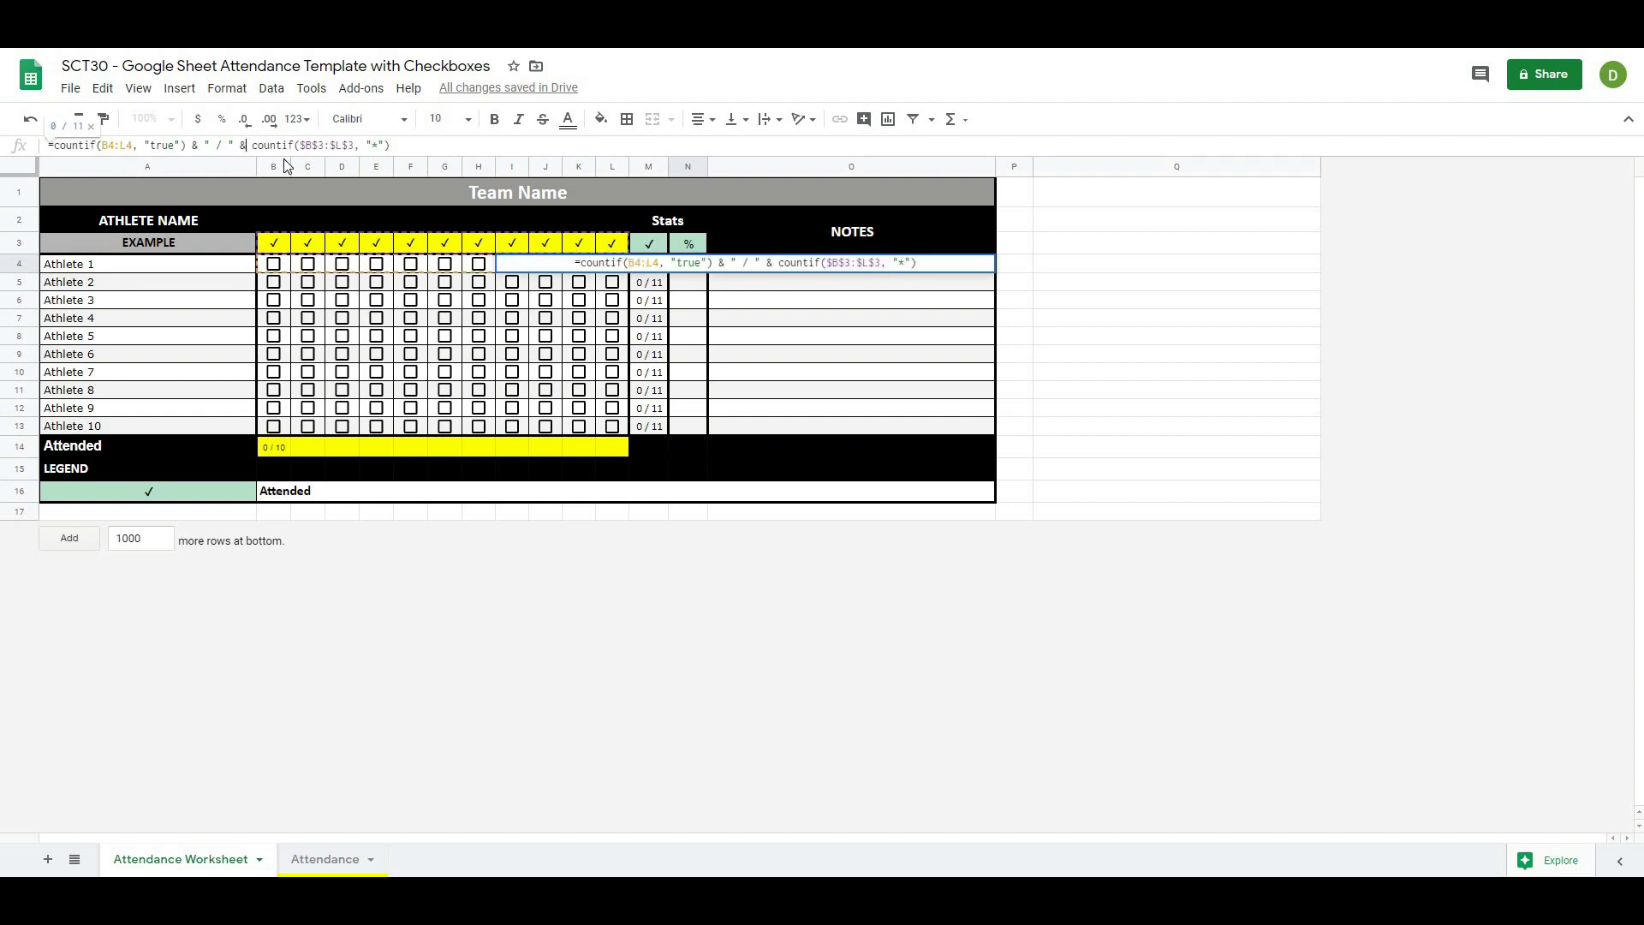
# Change the N4 formula to =countif(B4:L4, "true") / countif($B$3:$L$3, "*") and commit it.
pyautogui.press('BackSpace')
pyautogui.press('BackSpace')
pyautogui.press('BackSpace')
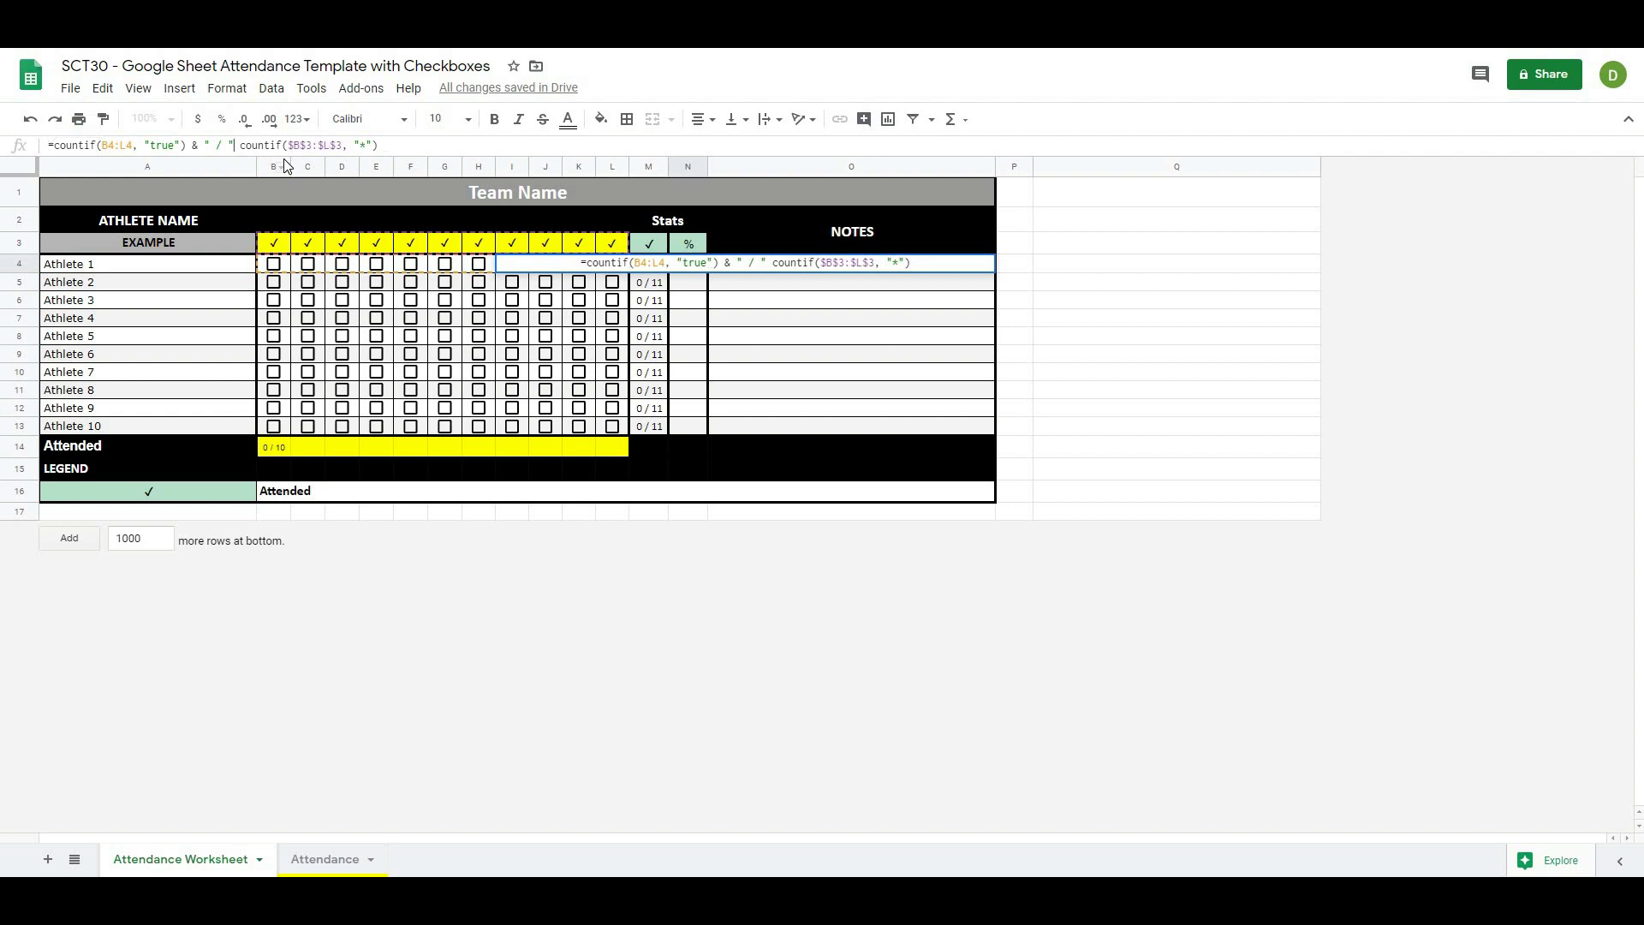
pyautogui.press('BackSpace')
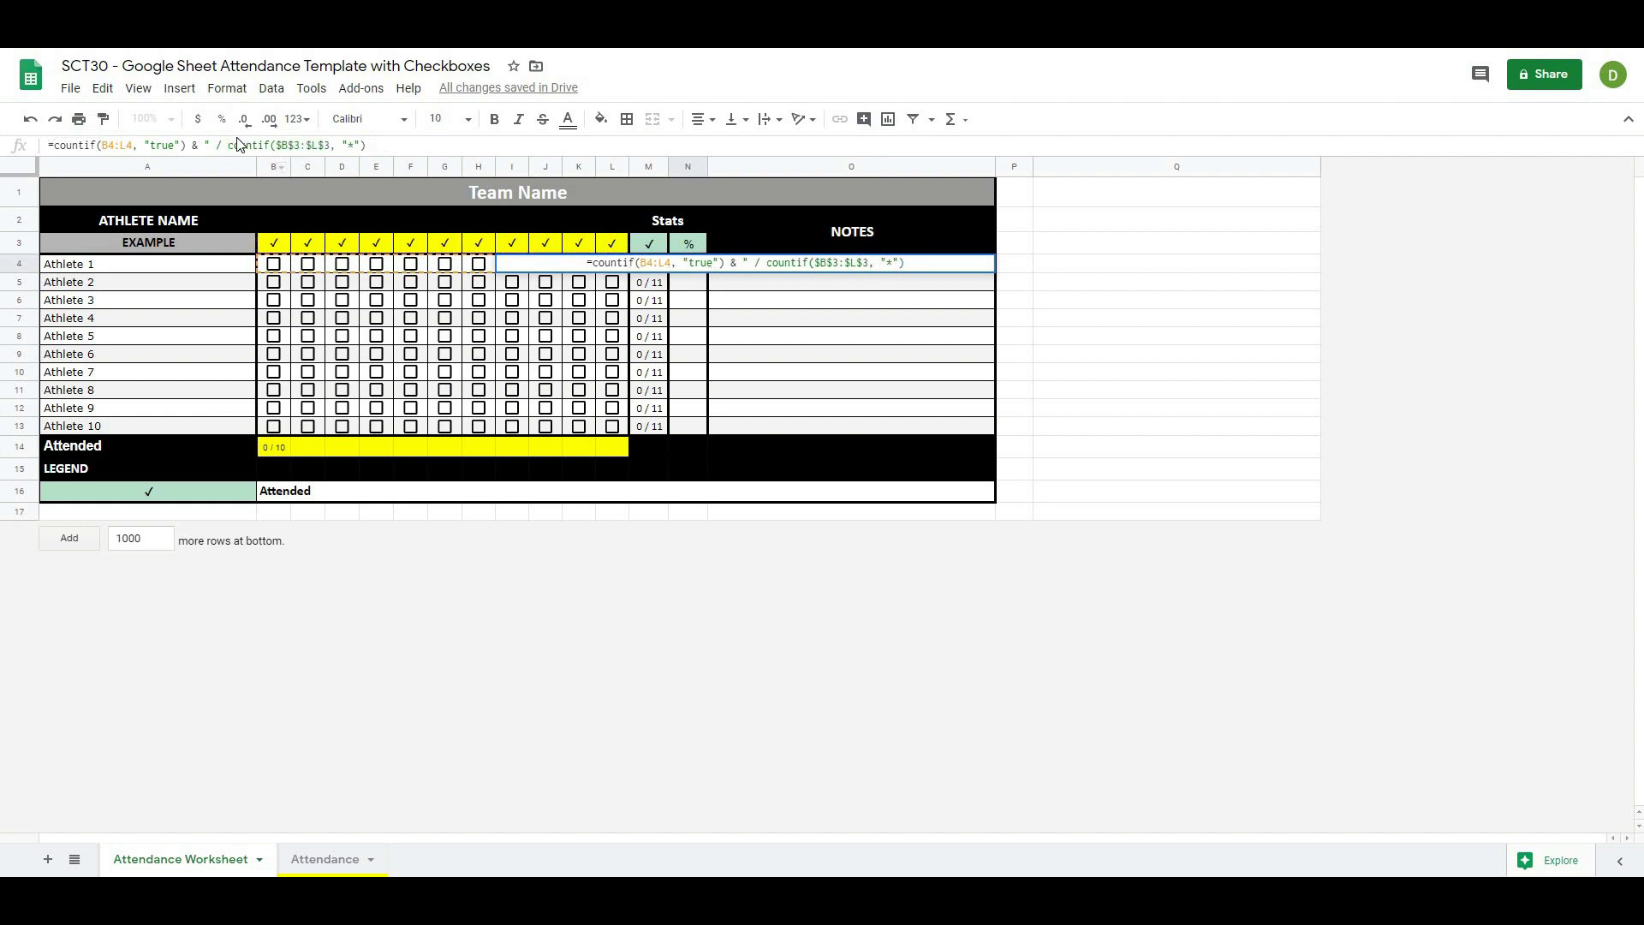
pyautogui.press('BackSpace')
pyautogui.press('BackSpace')
pyautogui.press('BackSpace')
pyautogui.press('BackSpace')
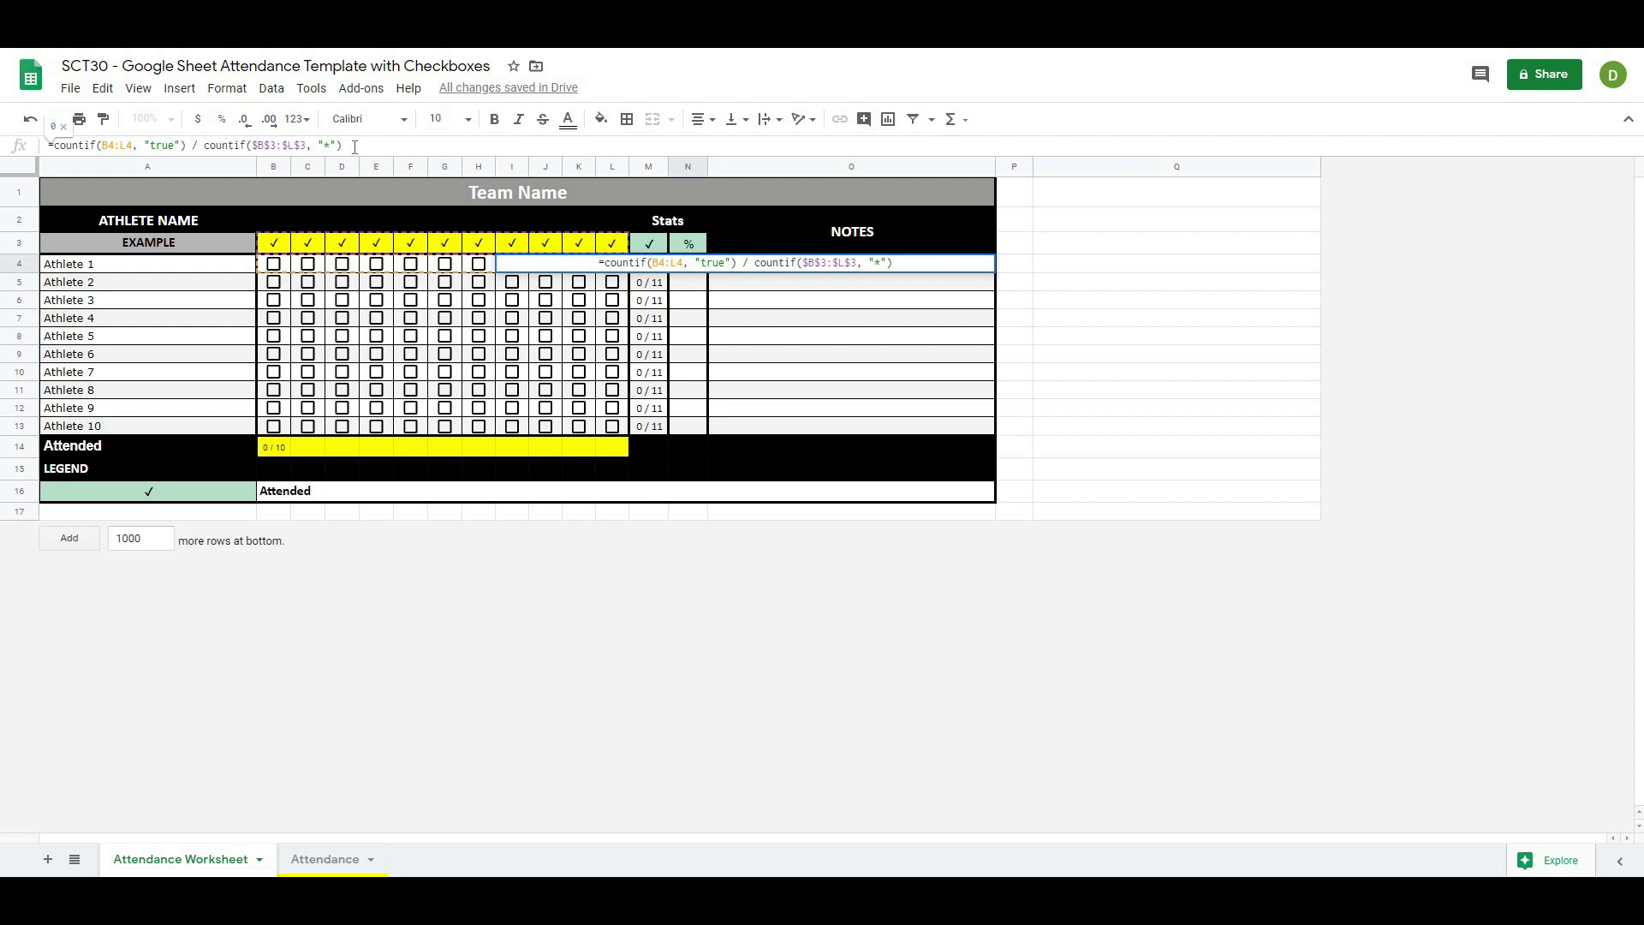
pyautogui.press('Return')
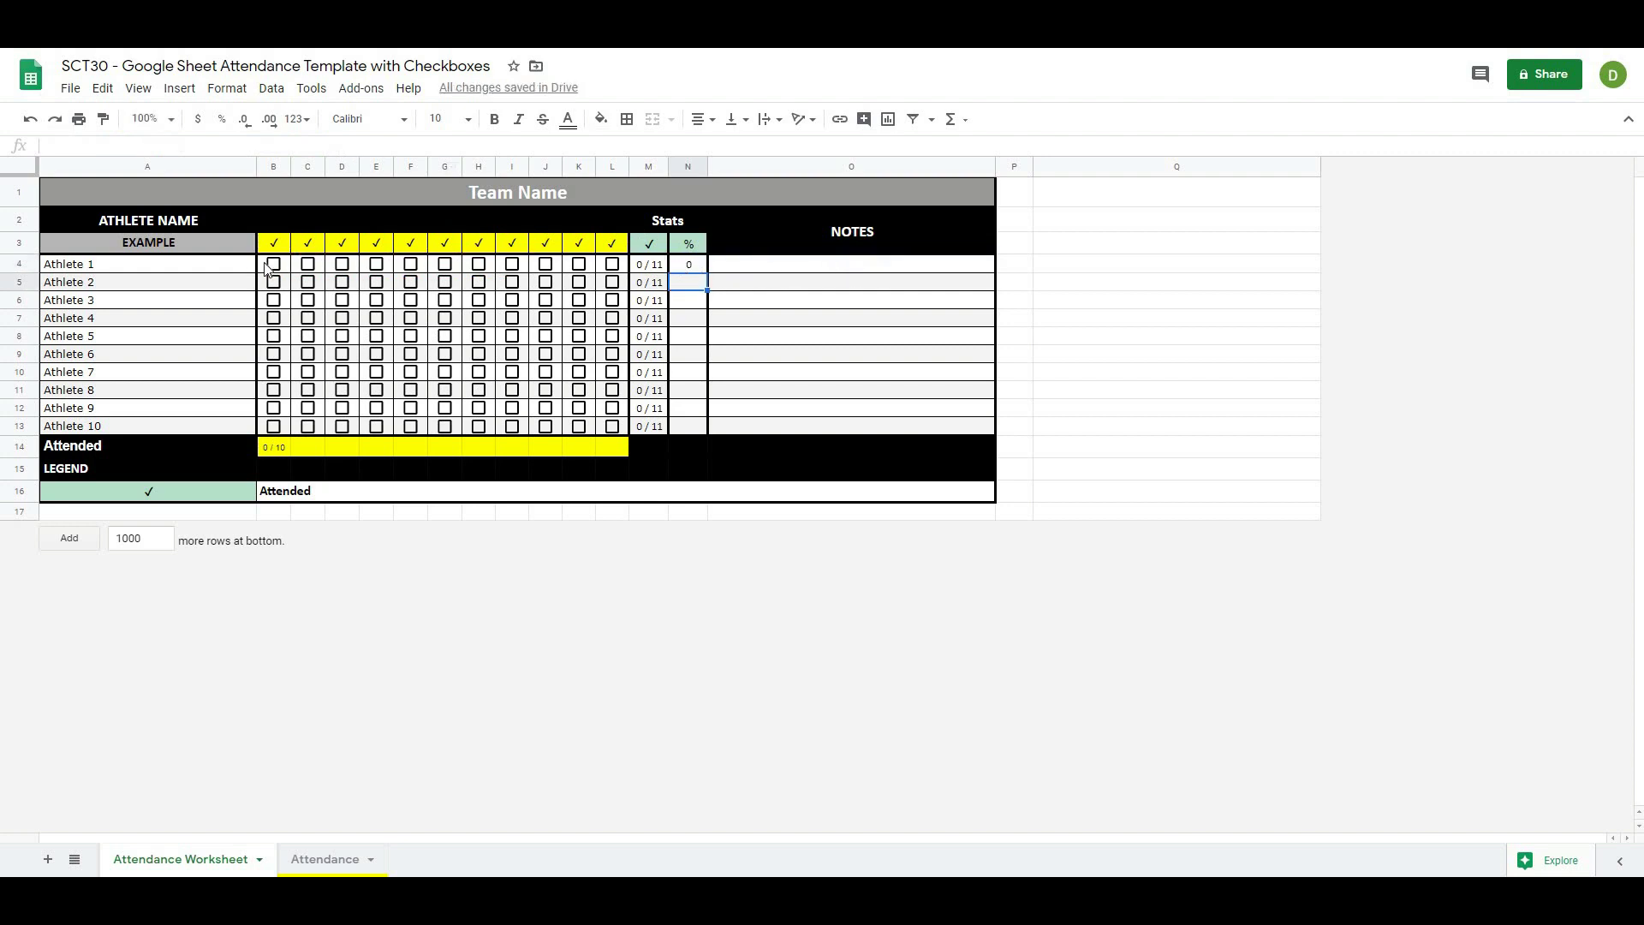
# Test the N4 division formula by ticking Athlete 1's boxes in columns B to G.
pyautogui.click(273, 264)
pyautogui.click(309, 267)
pyautogui.click(343, 267)
pyautogui.click(377, 267)
pyautogui.click(411, 267)
pyautogui.click(446, 267)
# Reduce the number format of N4 to two decimal places.
pyautogui.click(692, 267)
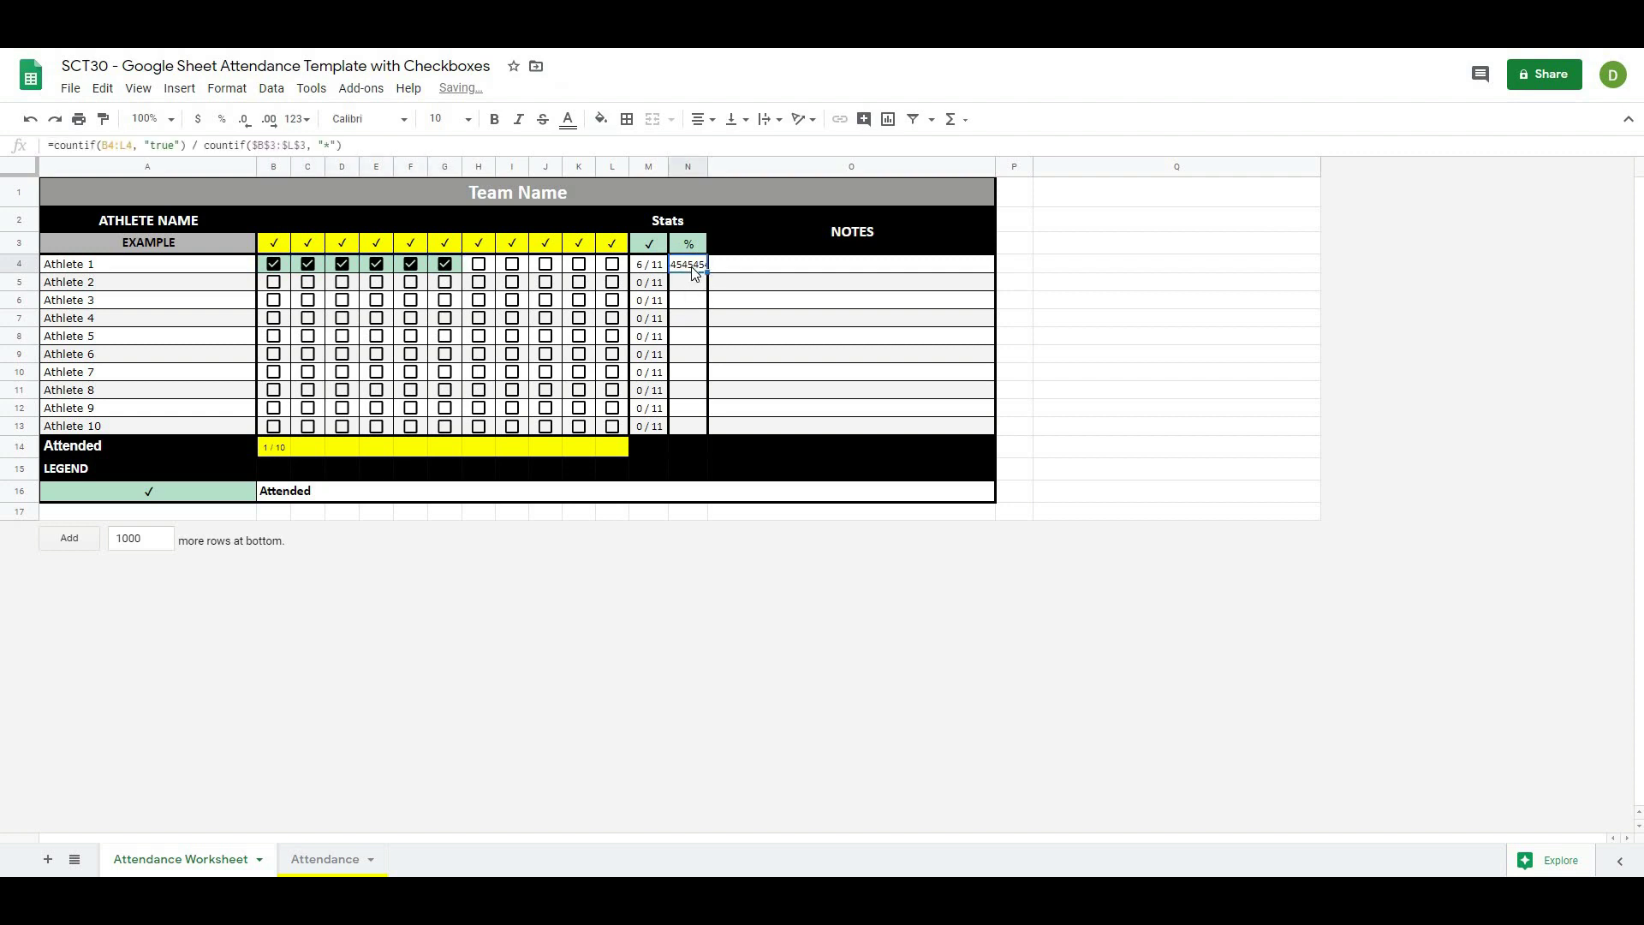
pyautogui.click(247, 127)
pyautogui.click(248, 127)
pyautogui.click(248, 127)
pyautogui.click(247, 127)
pyautogui.click(247, 127)
pyautogui.click(247, 127)
pyautogui.click(747, 301)
# Wrap the N4 division in parentheses and multiply it by 100, giving =(countif(B4:L4, "true") / countif($B$3:$L$3, "*")) * 100.
pyautogui.click(692, 270)
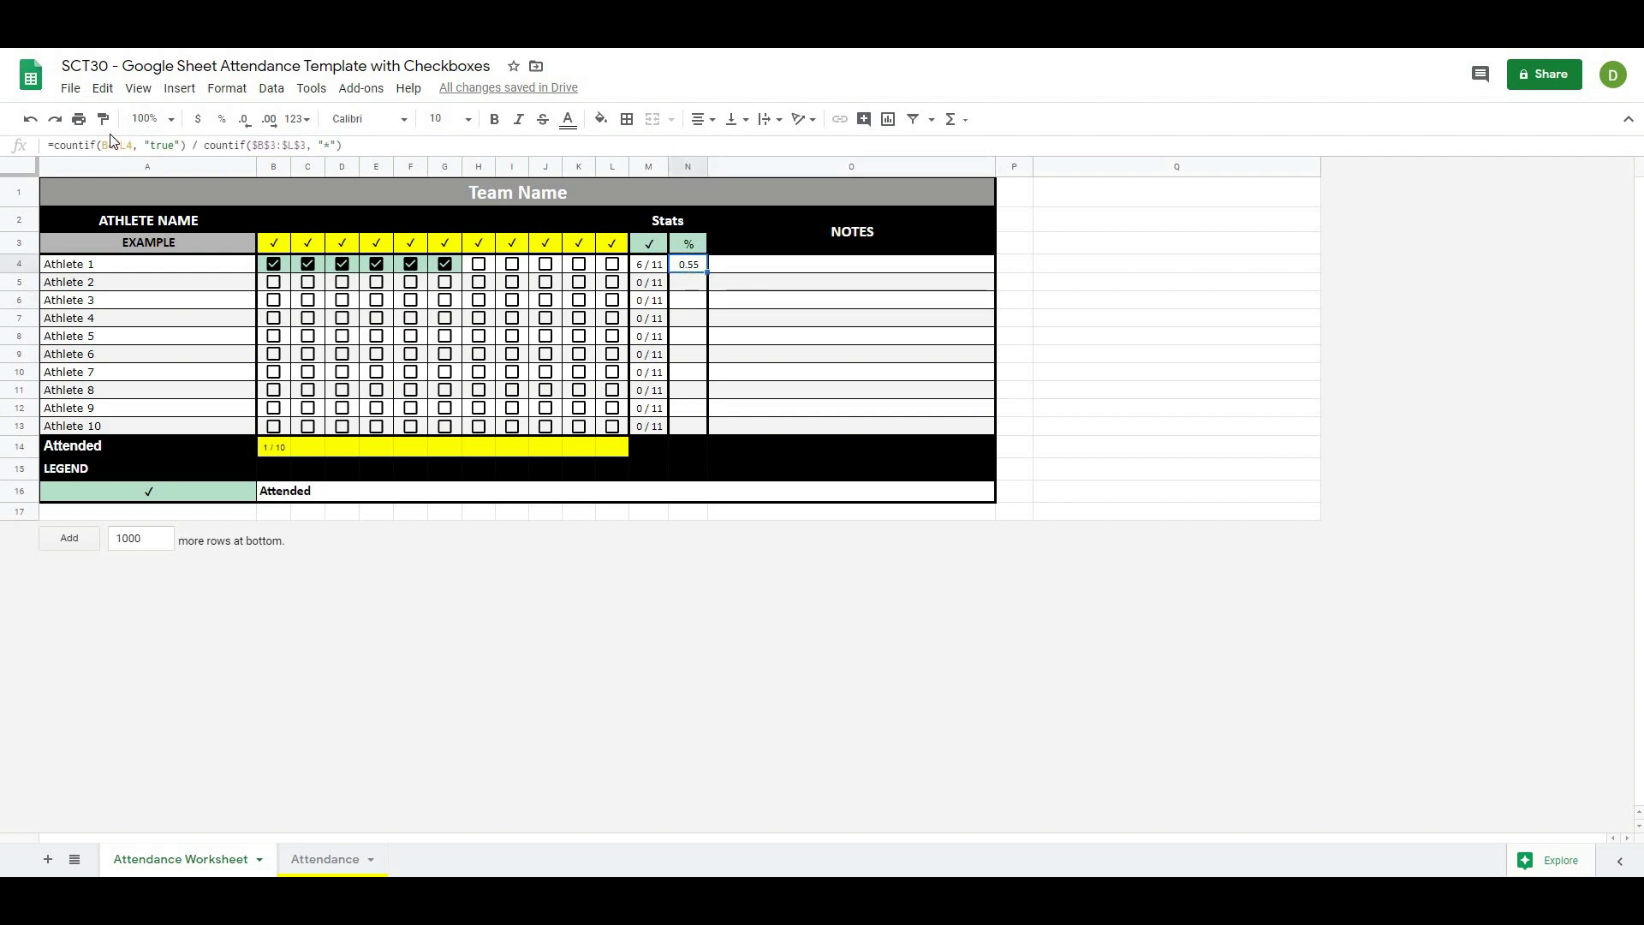
pyautogui.click(56, 145)
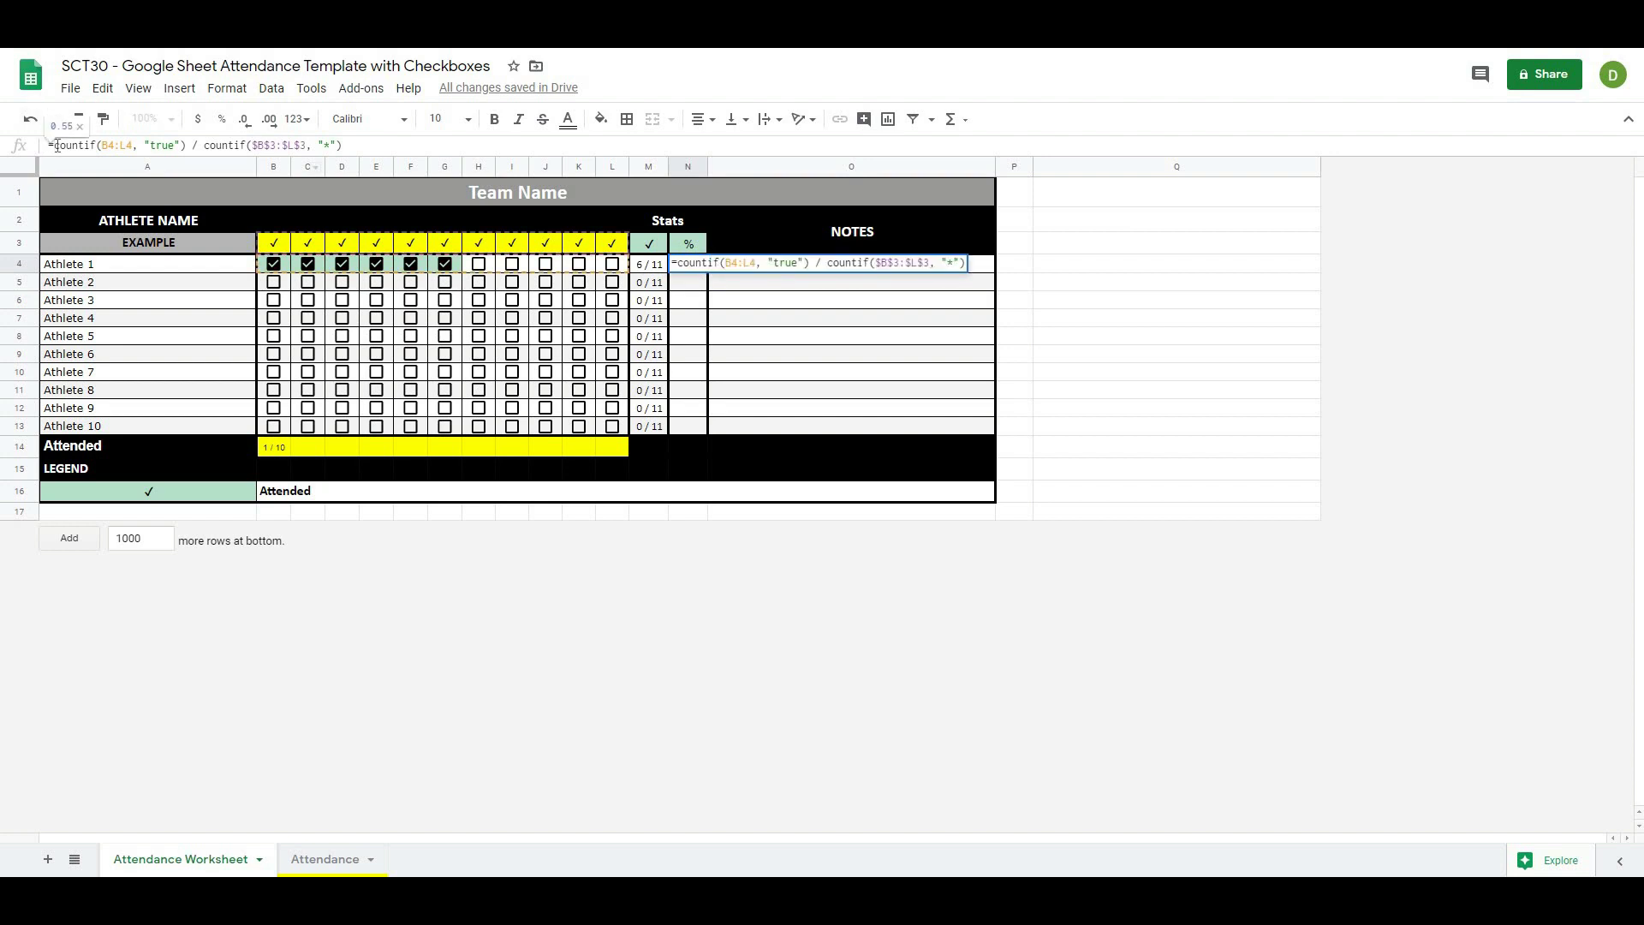
pyautogui.write('(')
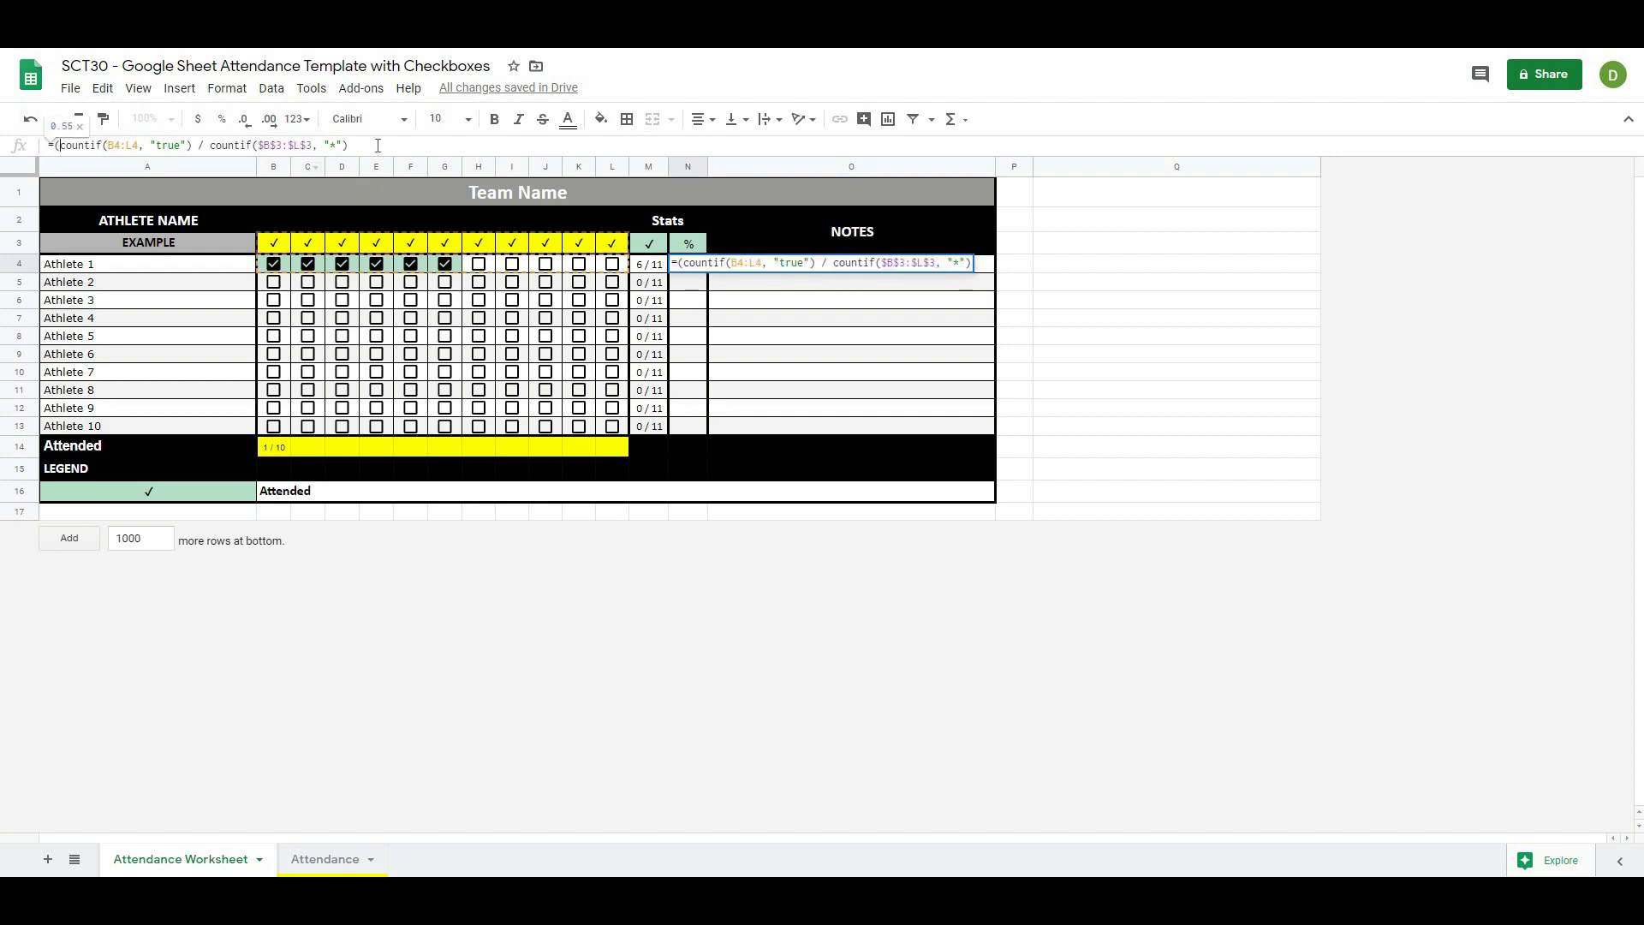
pyautogui.write(') *')
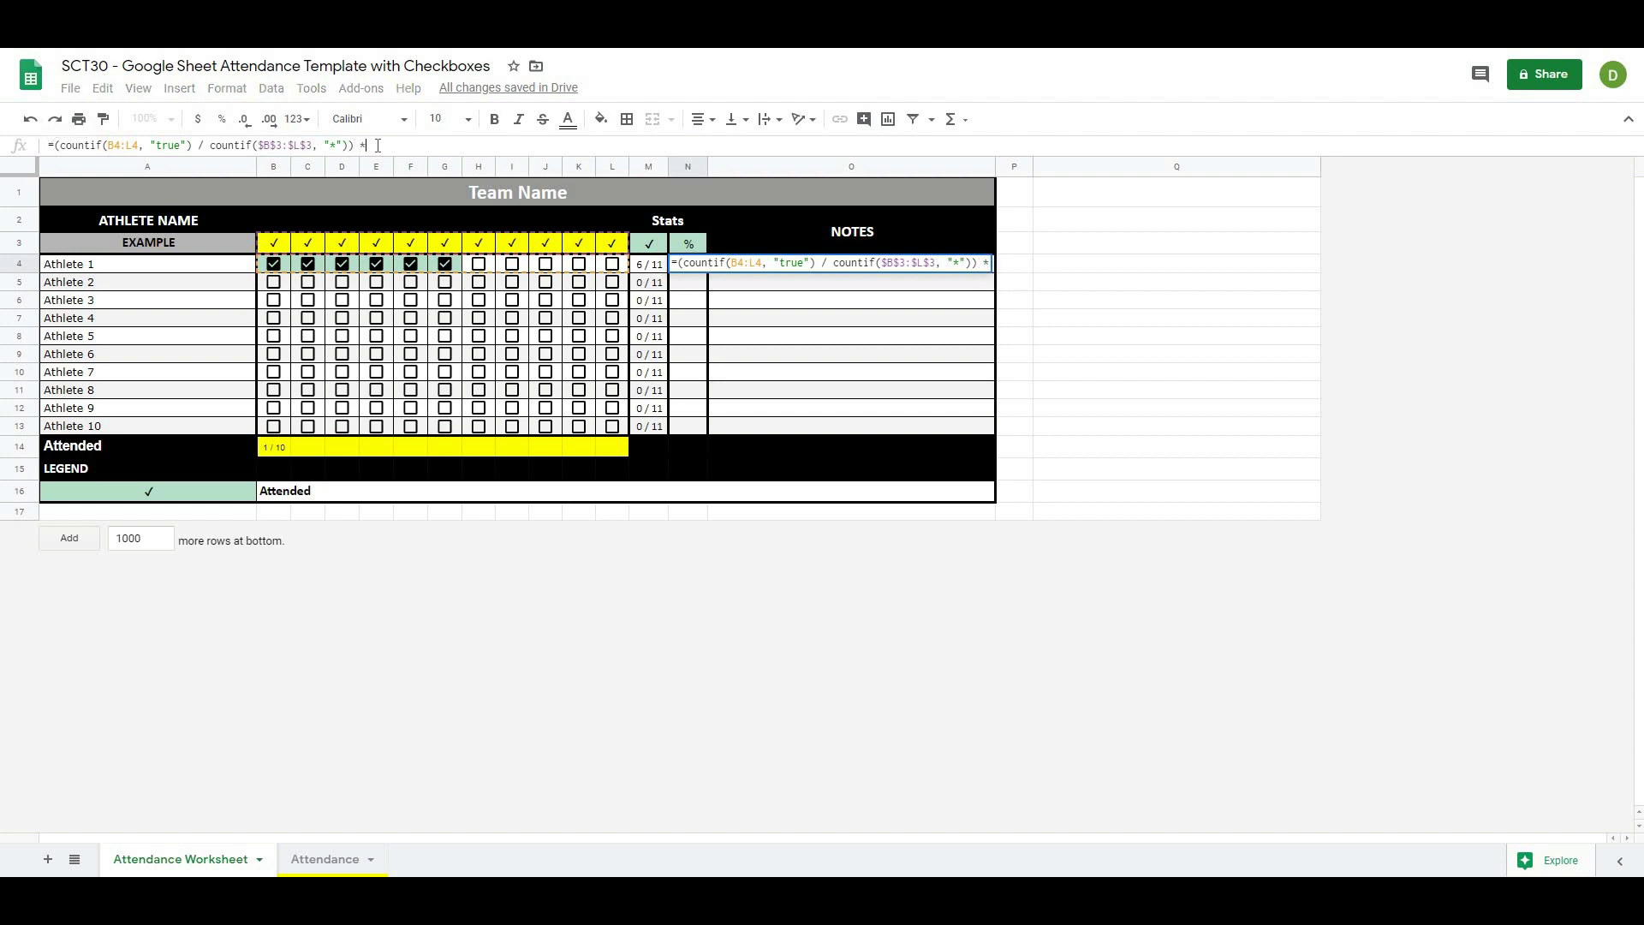
pyautogui.write(' 100')
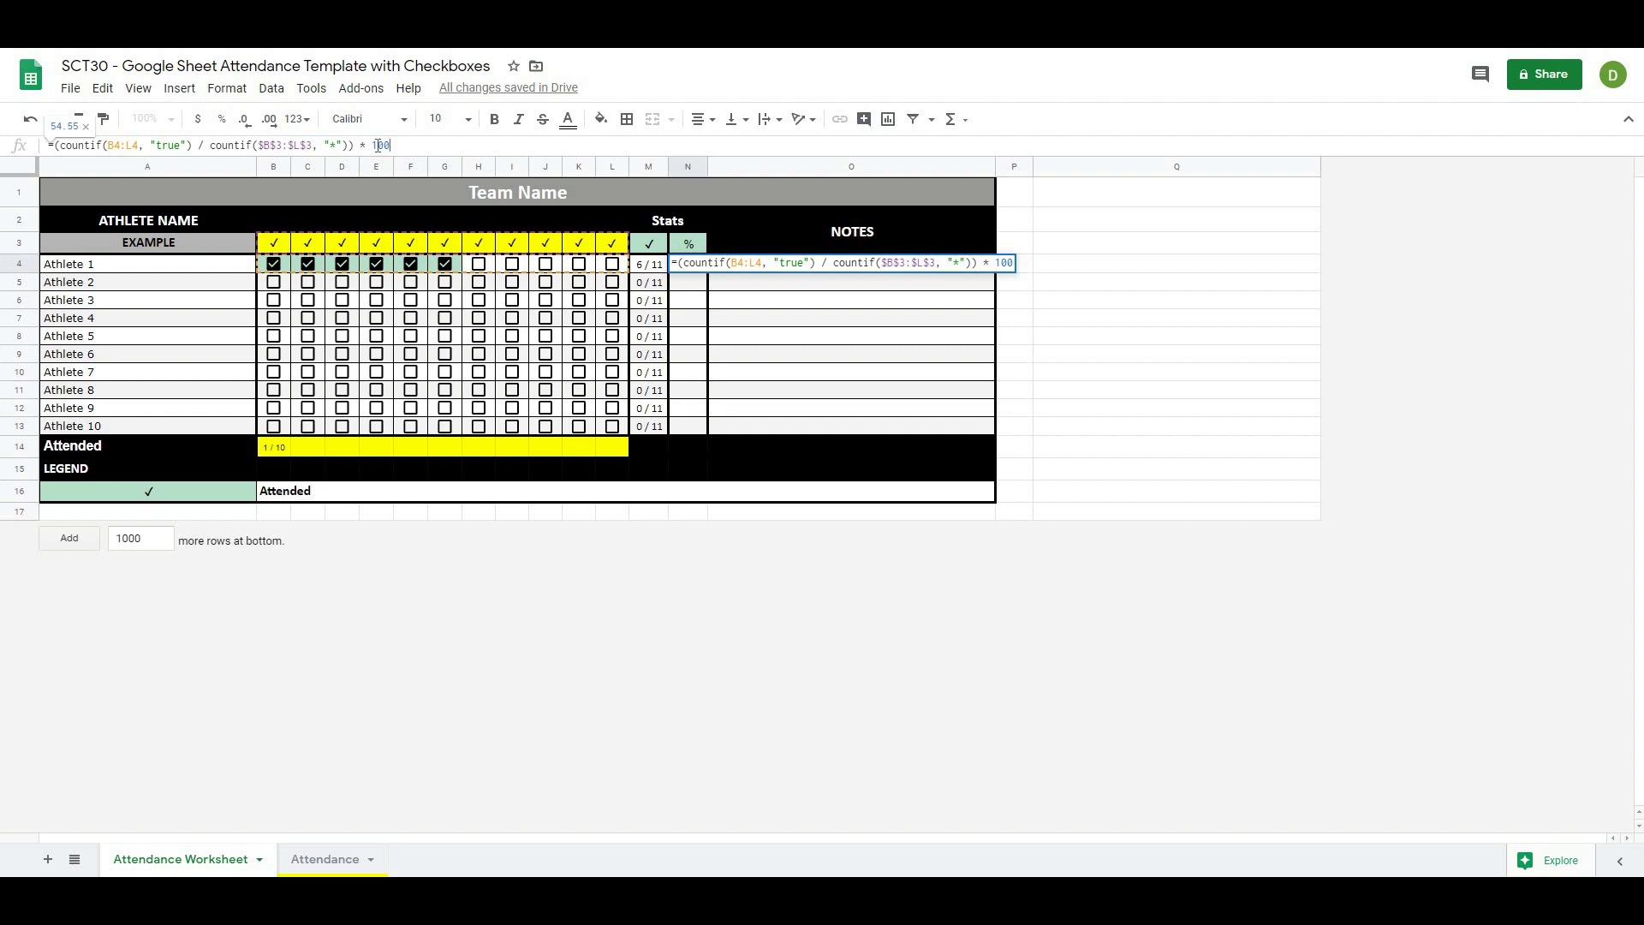
pyautogui.press('Return')
pyautogui.click(738, 283)
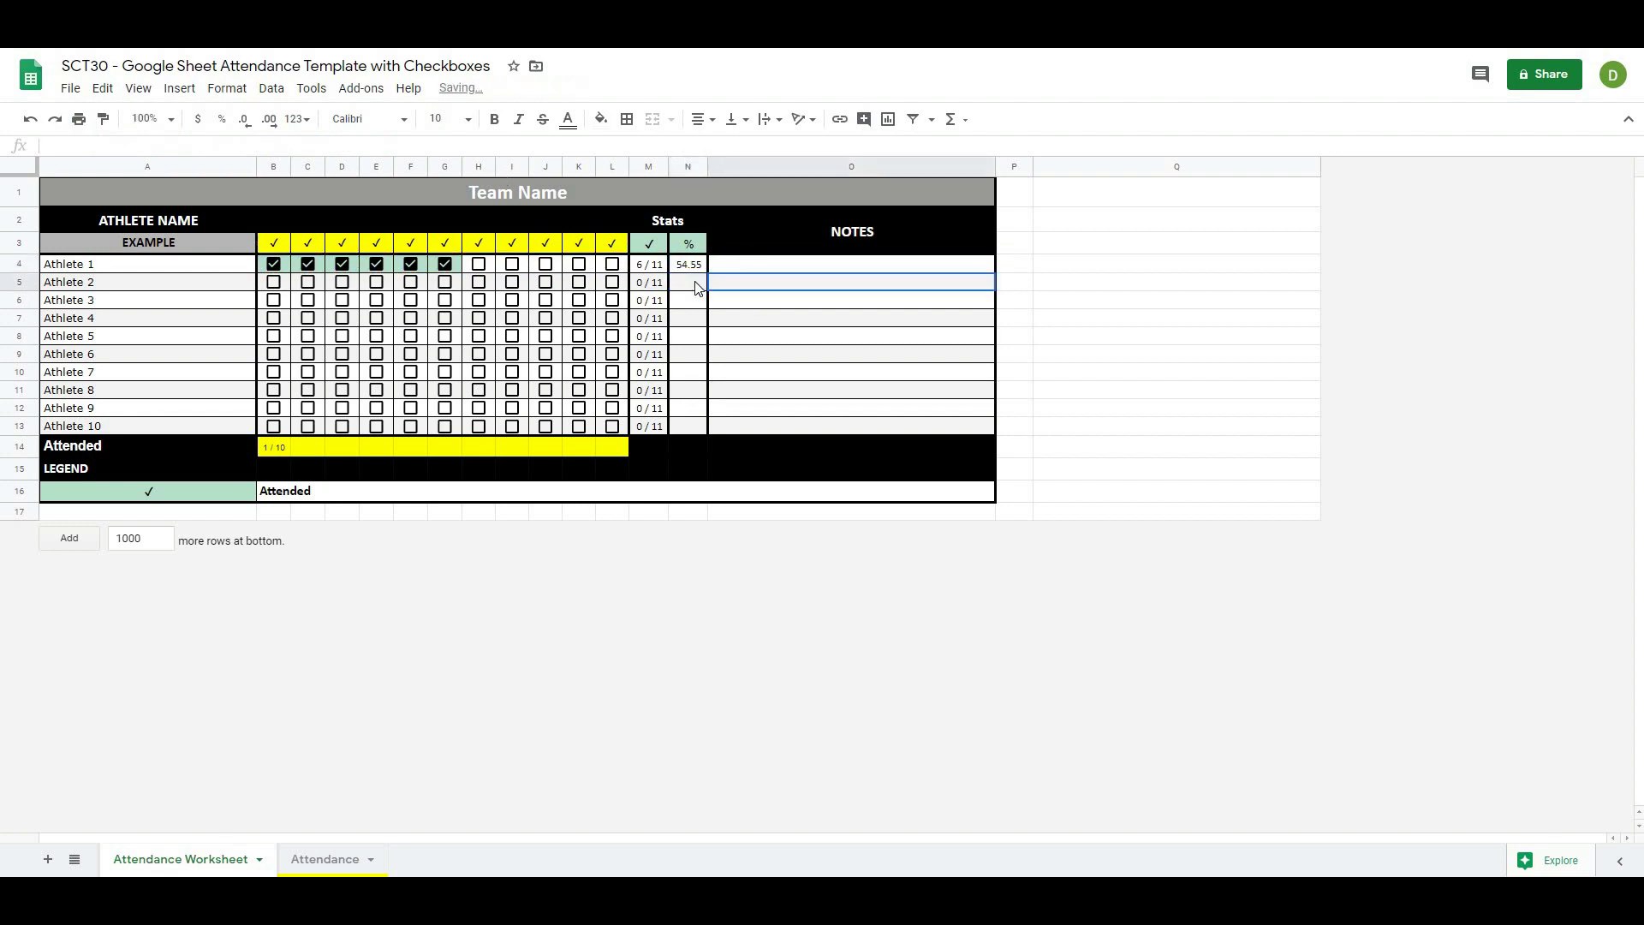
# Test the N4 percentage by unticking Athlete 1's column G box and ticking columns H to K.
pyautogui.click(452, 269)
pyautogui.click(479, 265)
pyautogui.click(512, 265)
pyautogui.click(546, 266)
pyautogui.click(579, 265)
pyautogui.click(690, 267)
pyautogui.click(759, 300)
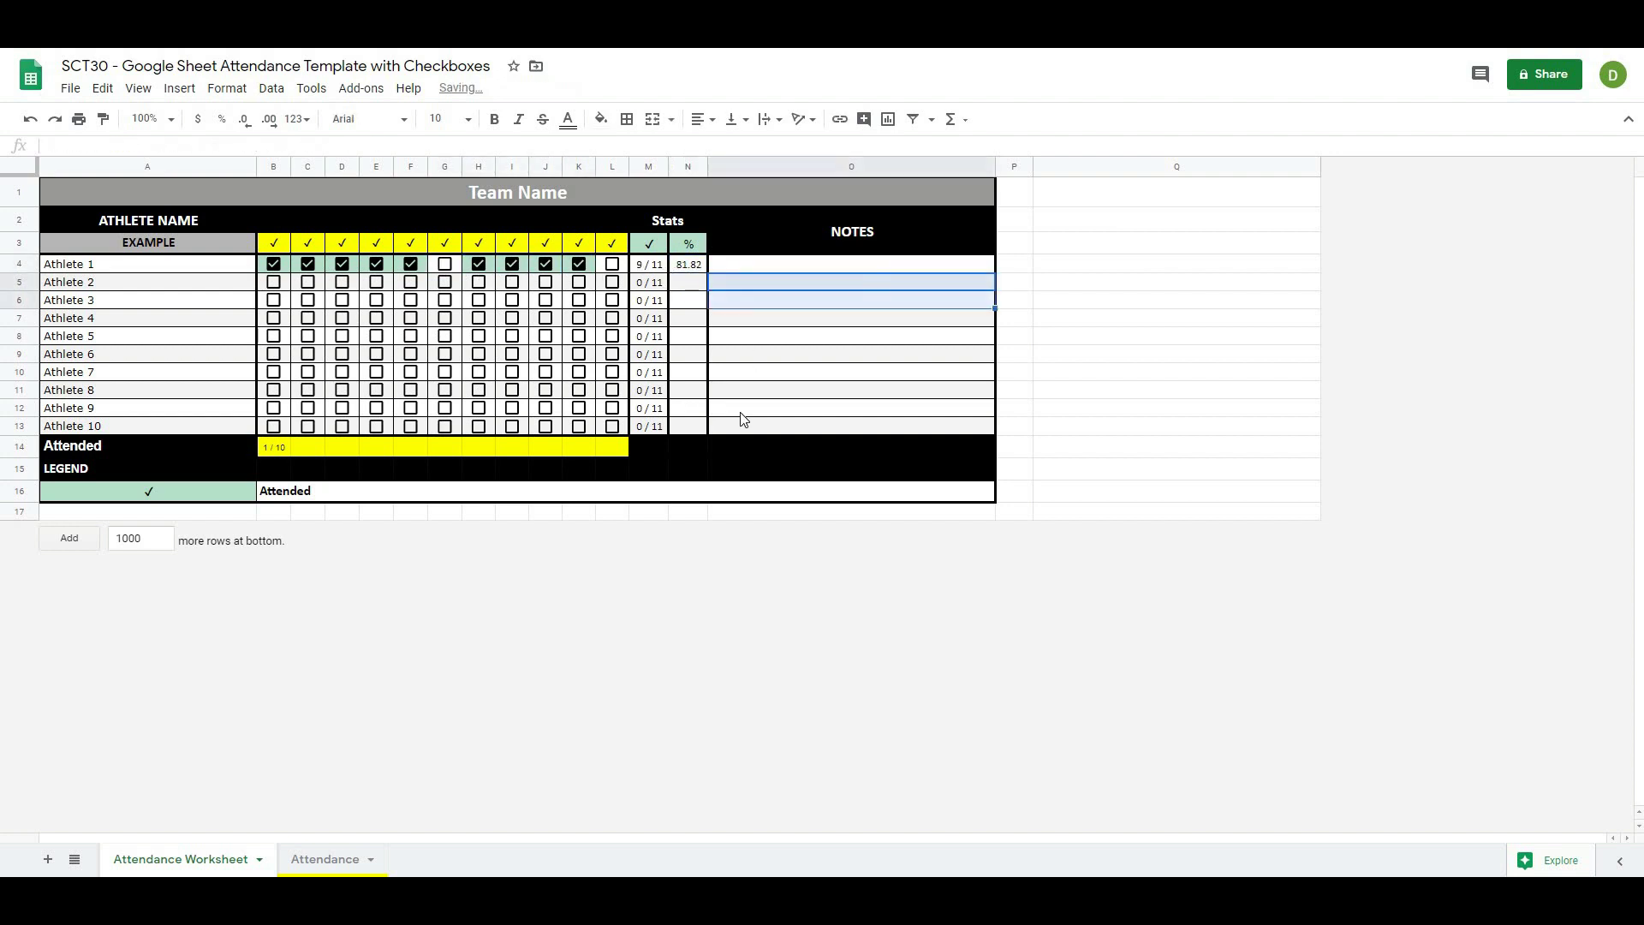
pyautogui.click(782, 358)
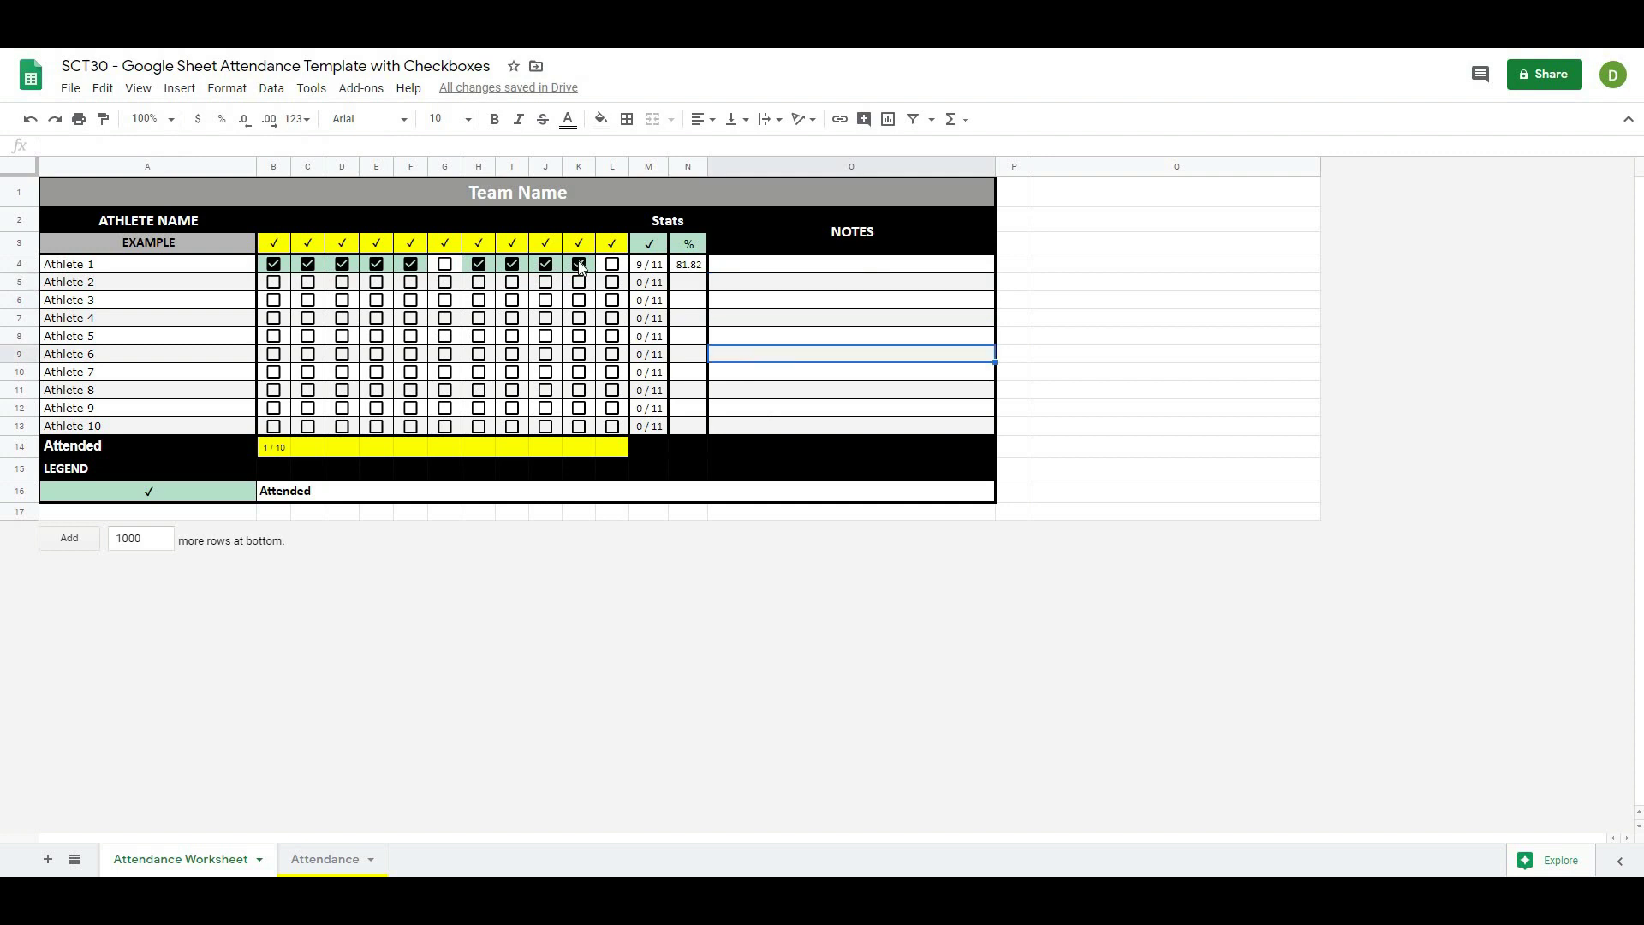
# Untick all of Athlete 1's ticked boxes in columns B to F and H to K.
pyautogui.click(579, 264)
pyautogui.click(546, 265)
pyautogui.click(512, 264)
pyautogui.click(478, 265)
pyautogui.click(410, 264)
pyautogui.click(380, 267)
pyautogui.click(344, 267)
pyautogui.click(301, 267)
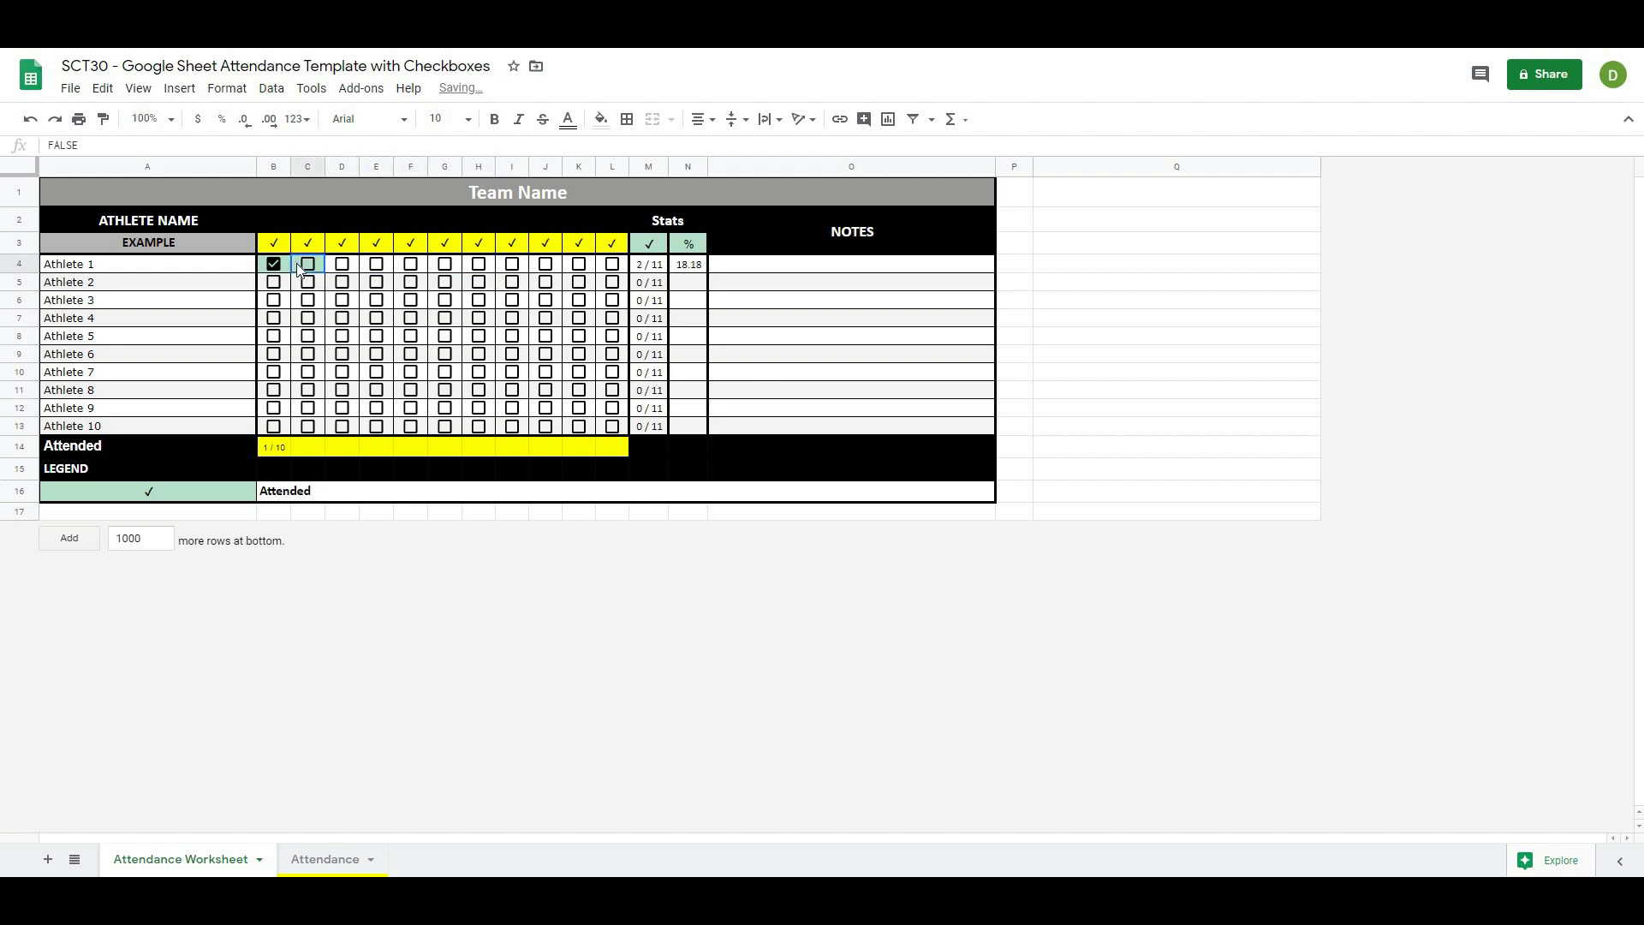
pyautogui.click(274, 265)
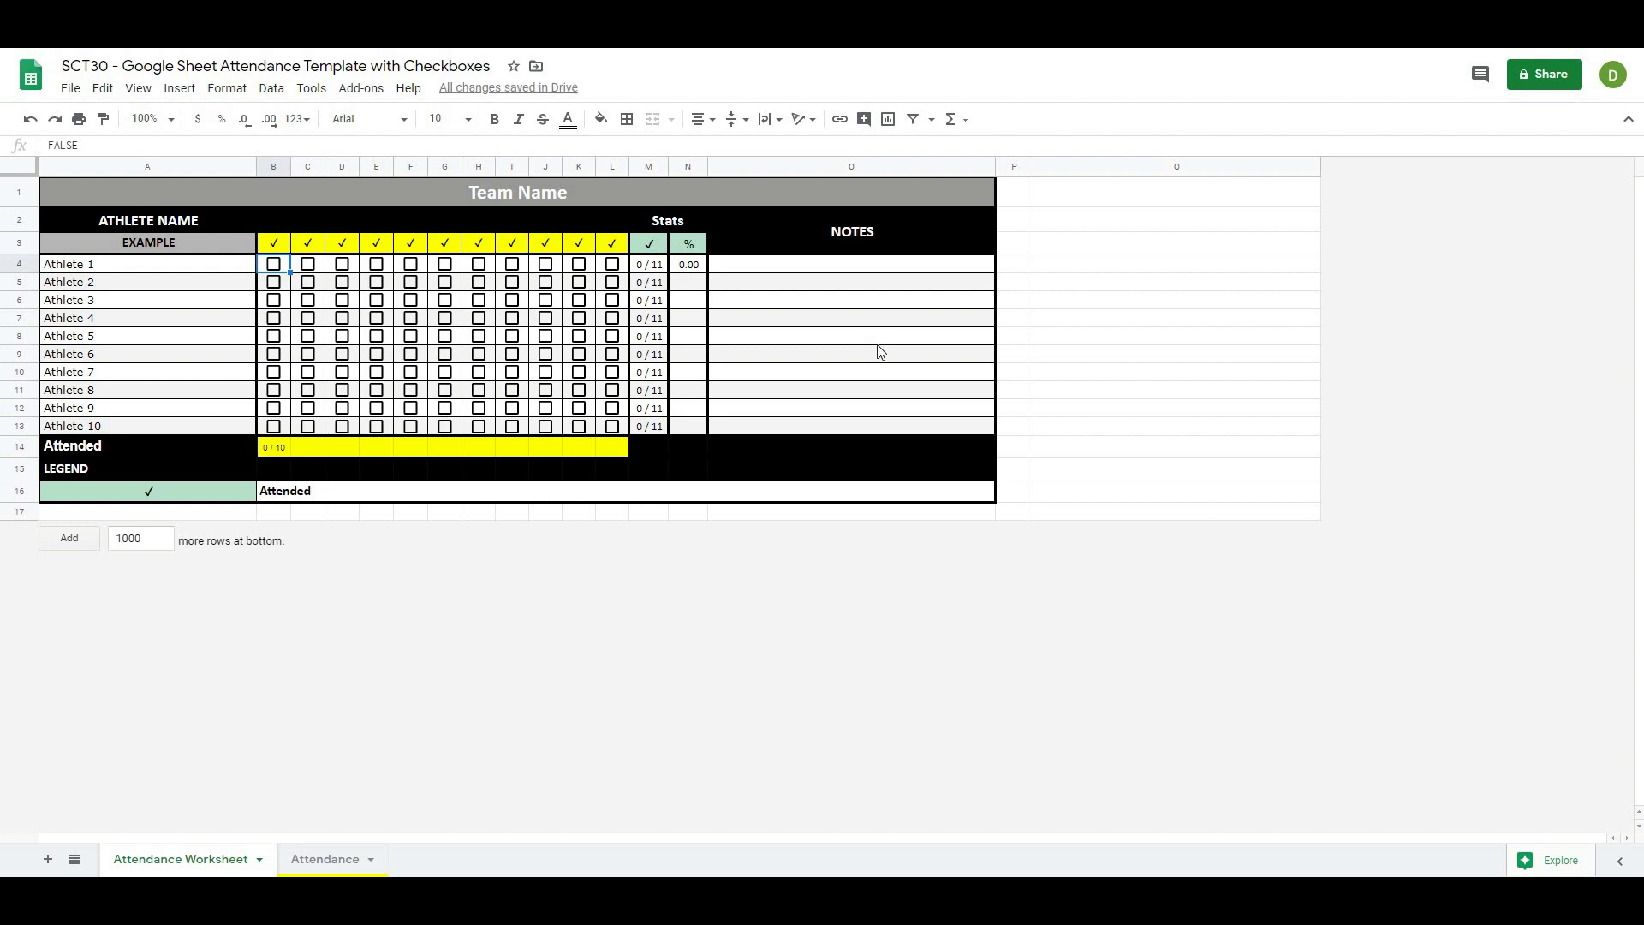
pyautogui.click(810, 338)
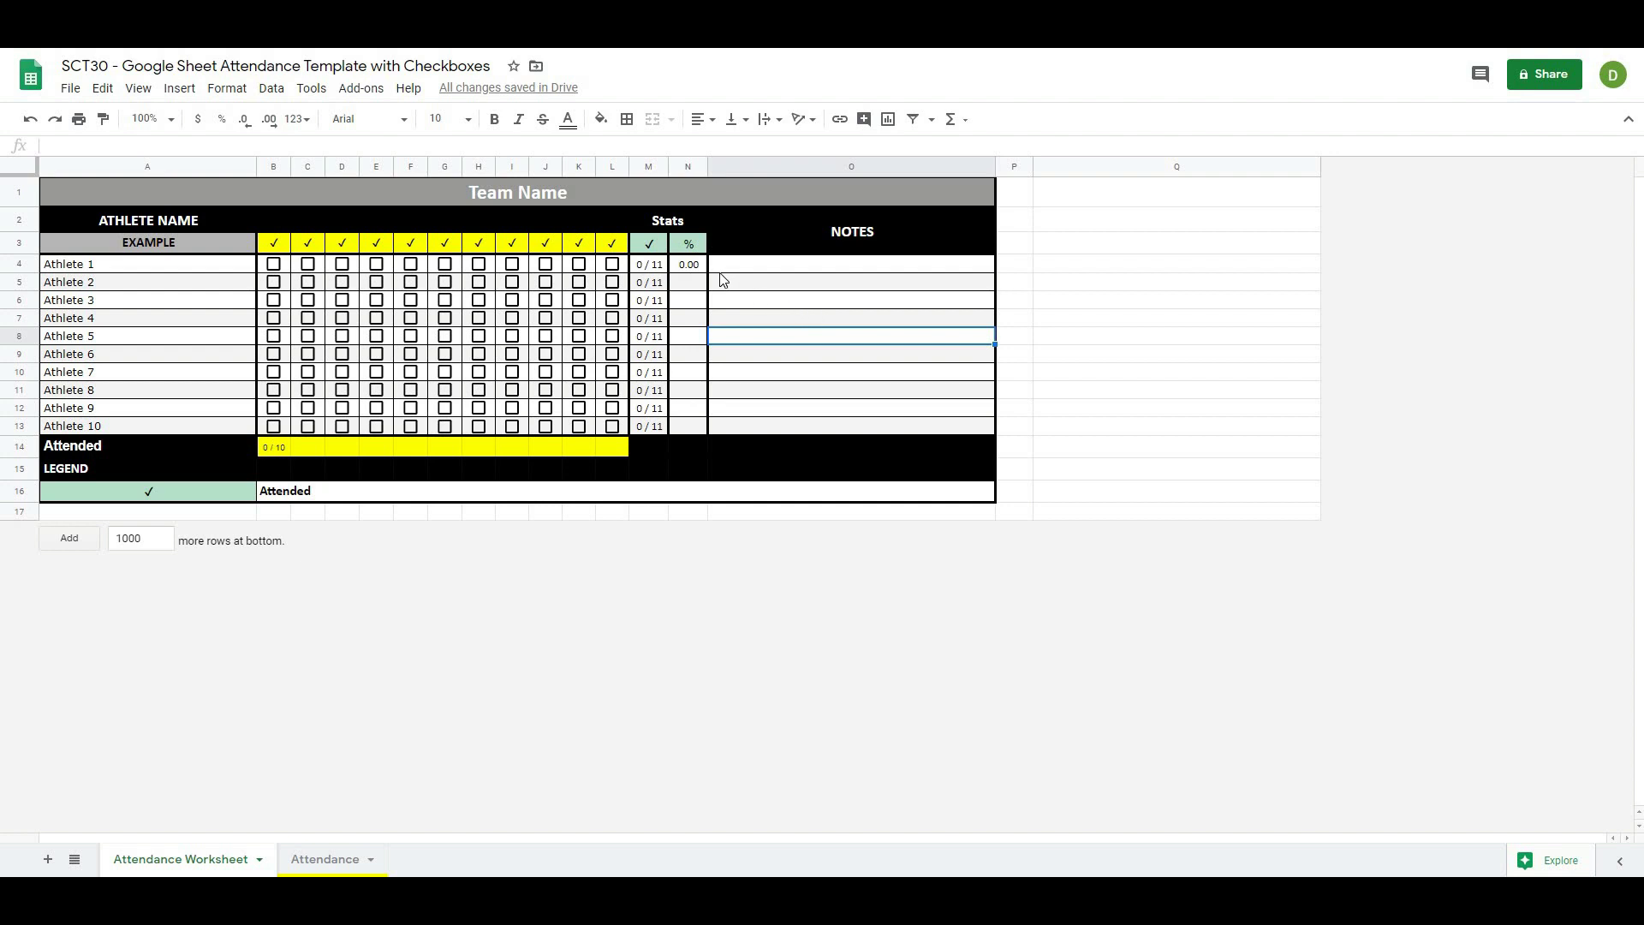
# Fill the N4 percentage formula down through N13 for all ten athletes.
pyautogui.click(698, 263)
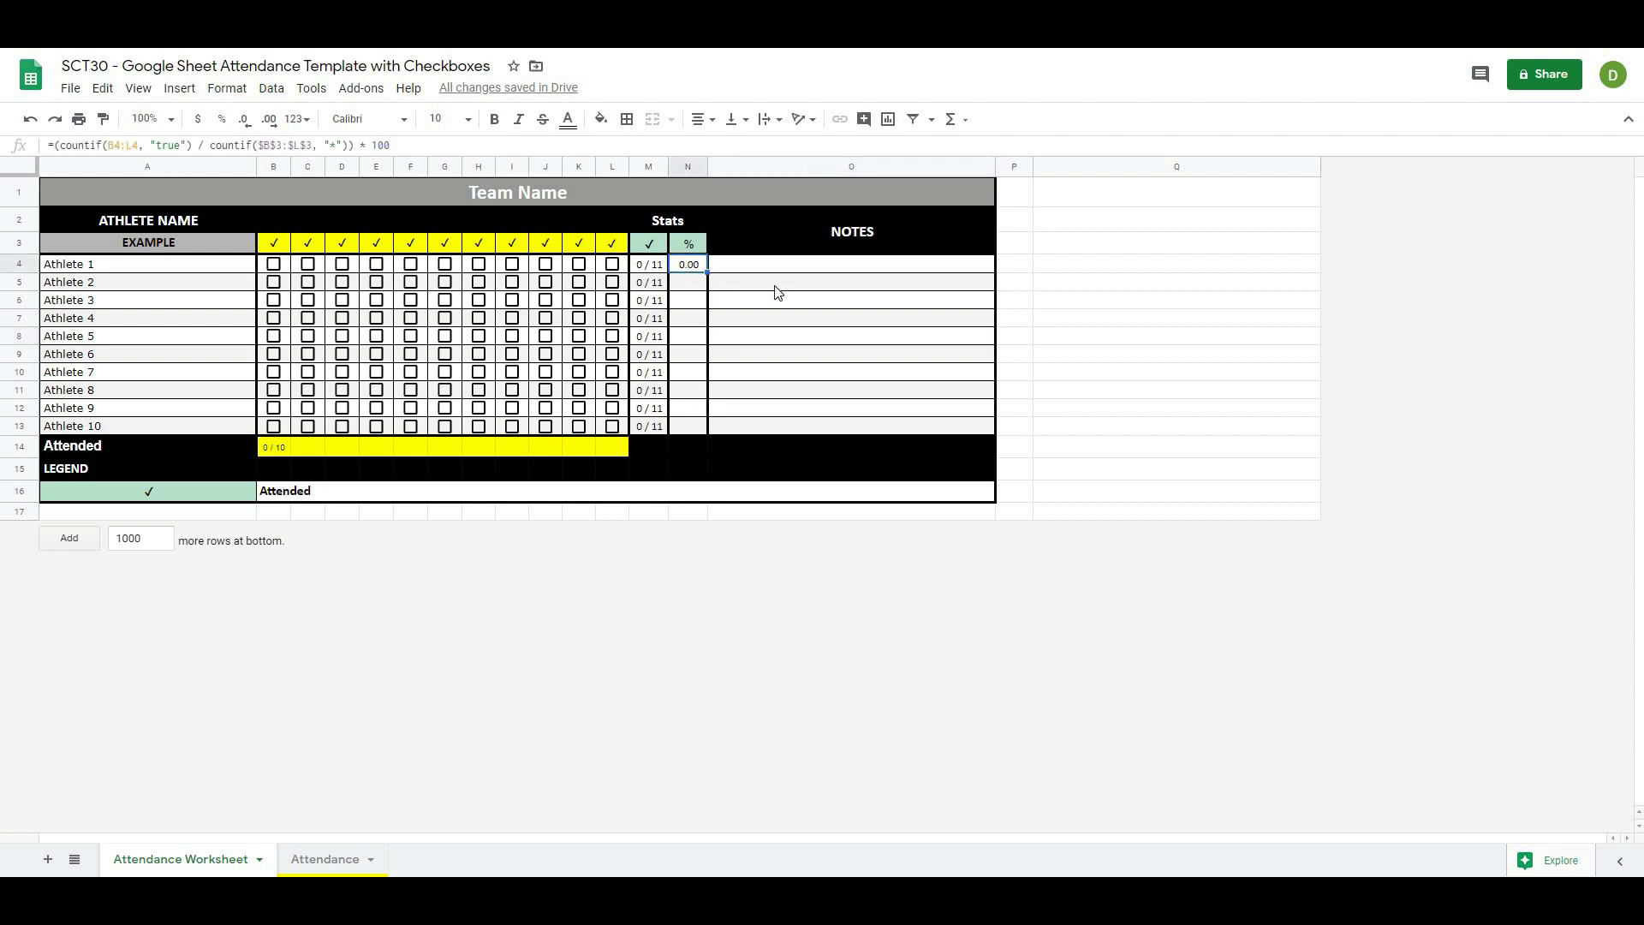
pyautogui.click(776, 288)
pyautogui.click(695, 265)
pyautogui.moveTo(707, 272); pyautogui.dragTo(741, 411)
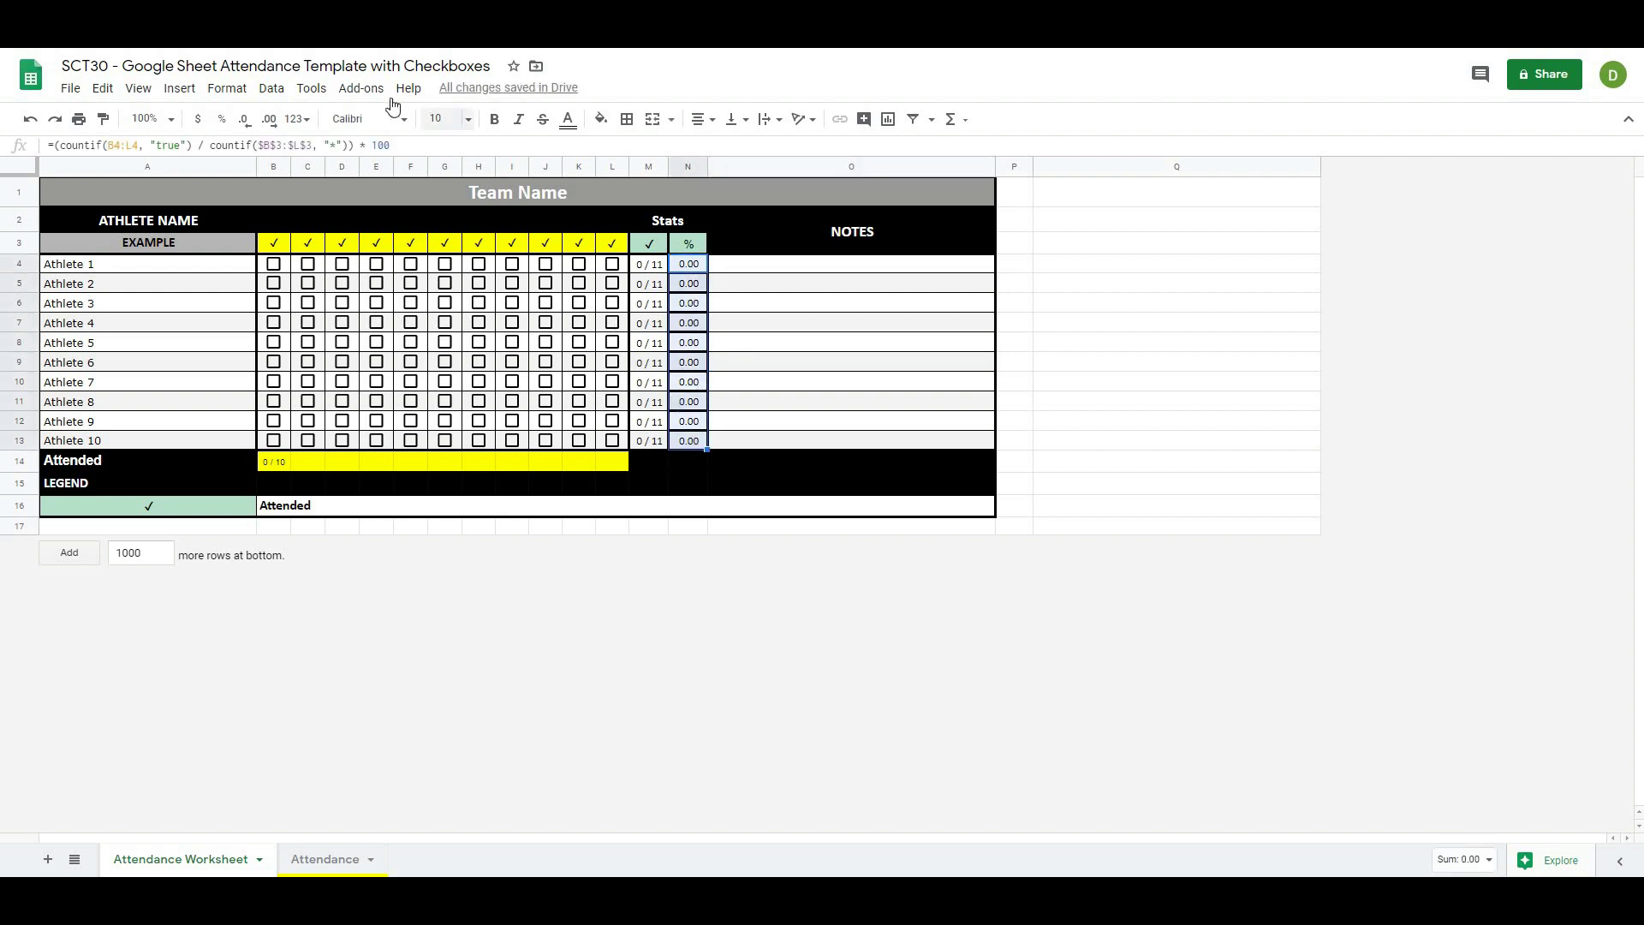
# Apply horizontal inner borders to the percentage cells N4:N13.
pyautogui.click(627, 122)
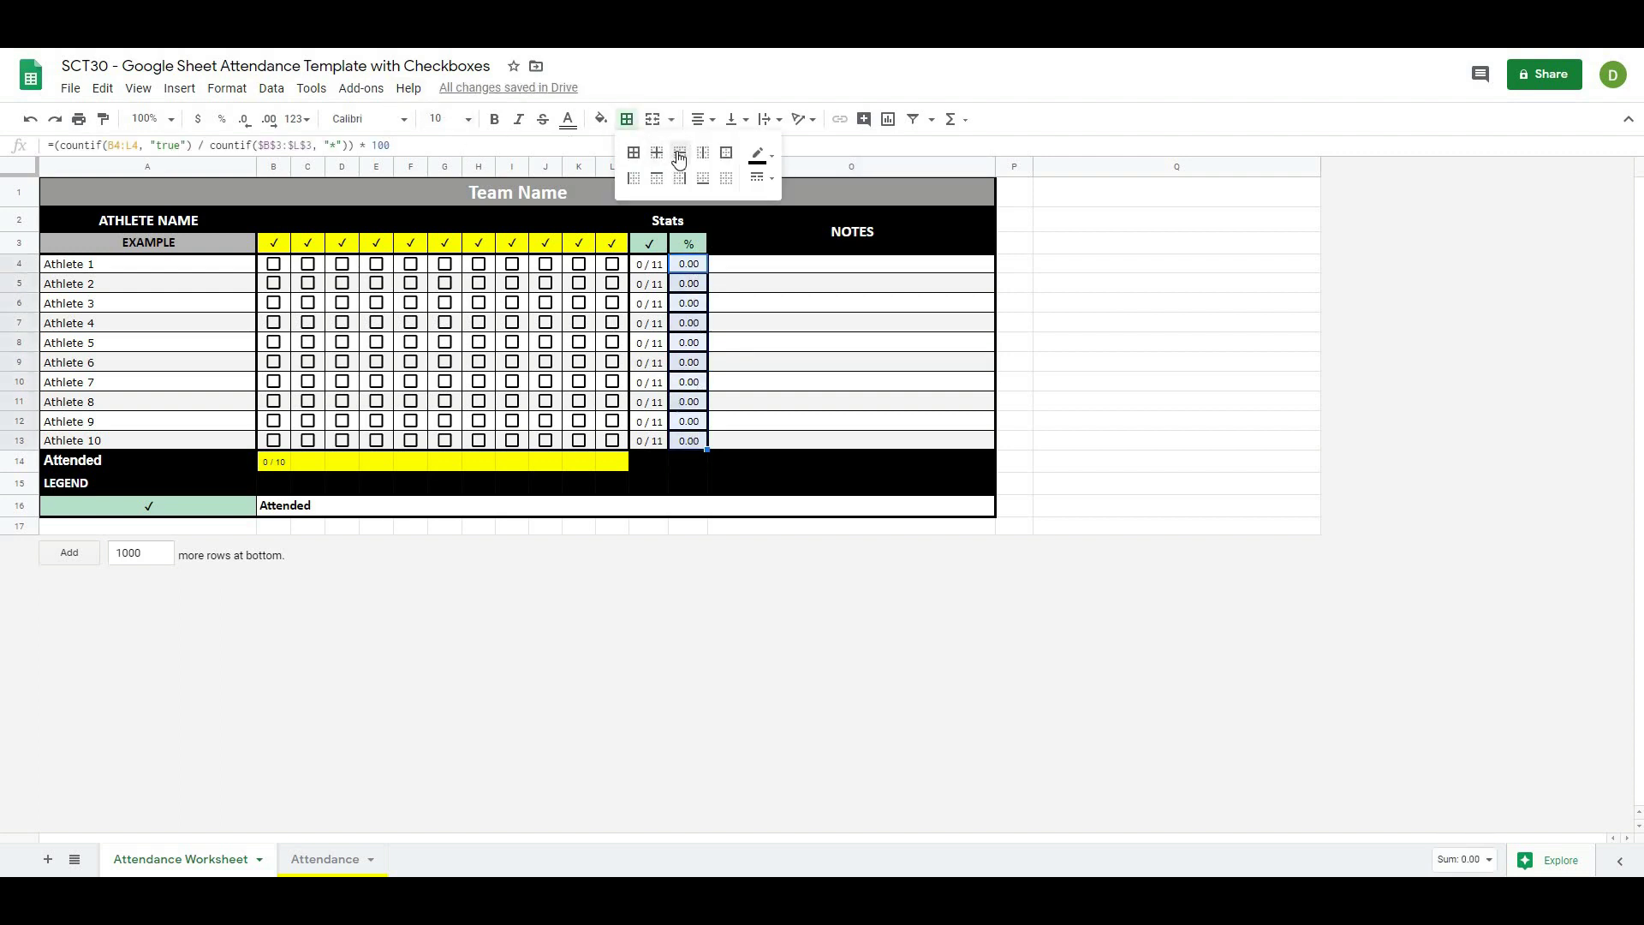
pyautogui.click(679, 154)
pyautogui.click(839, 305)
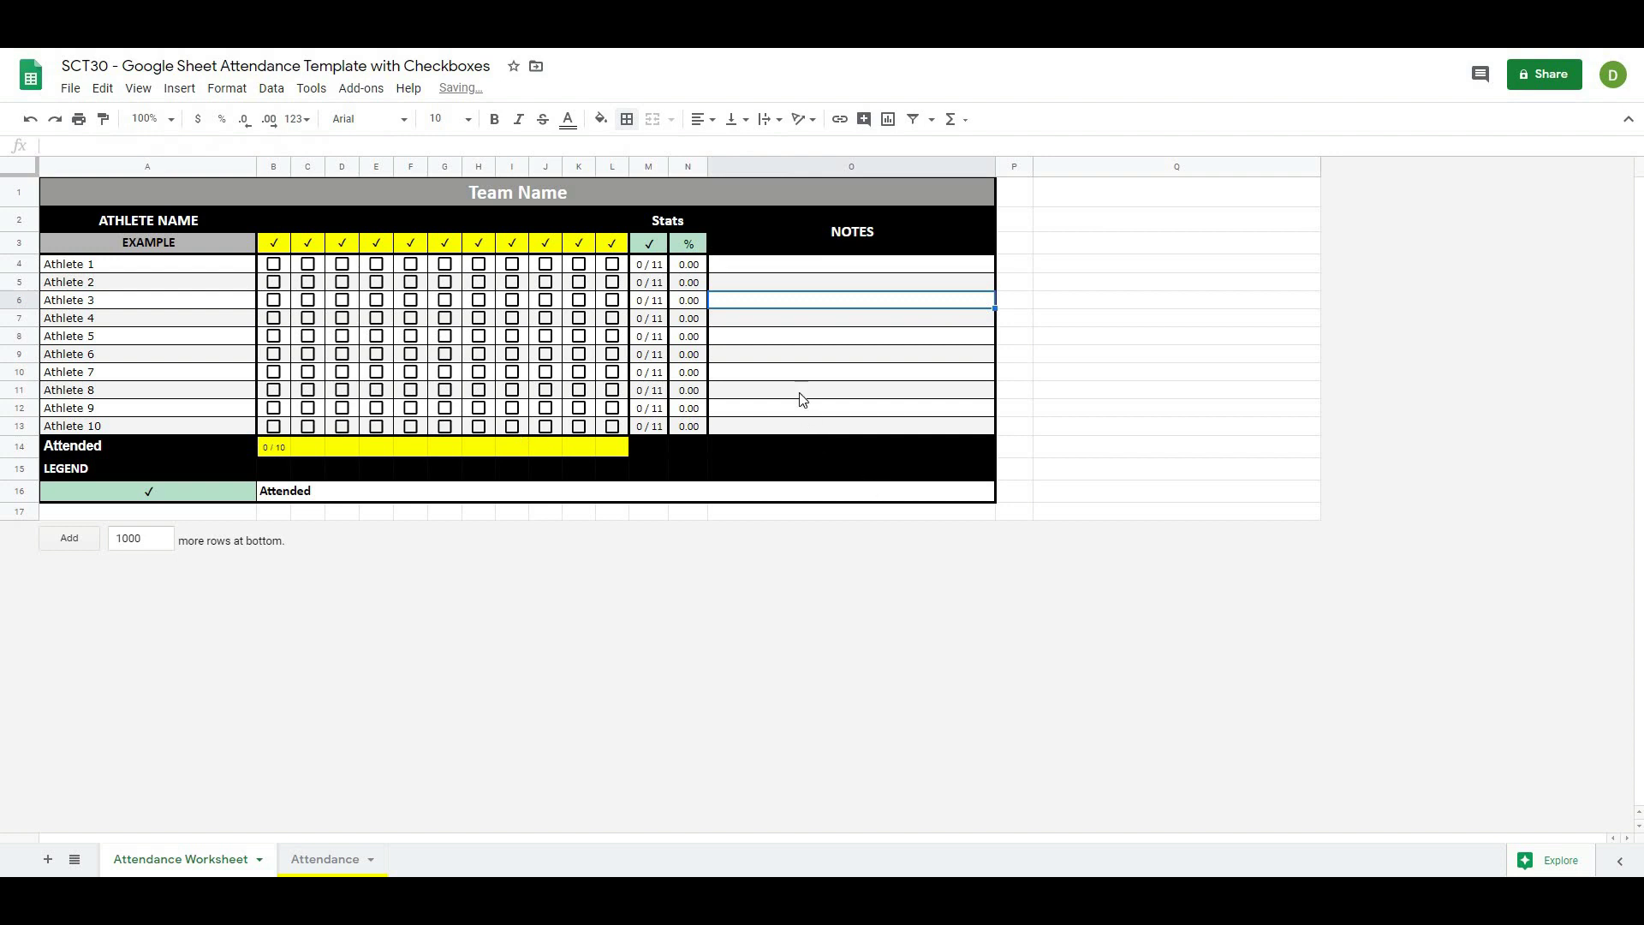
pyautogui.click(800, 392)
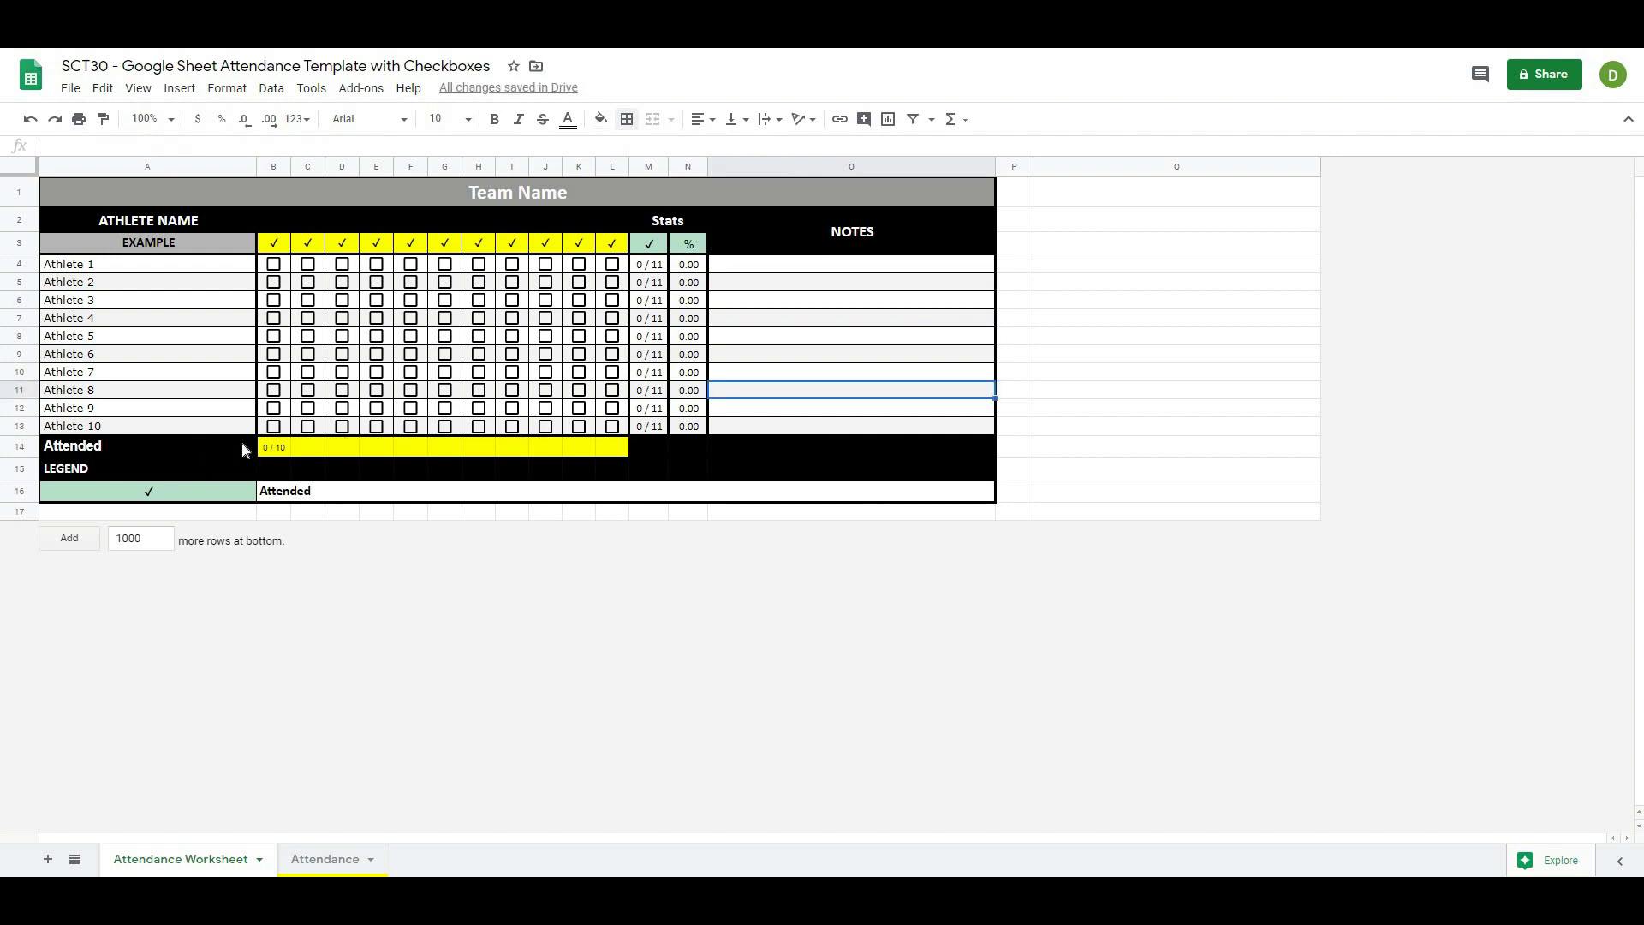
# Fill the B14 attended-count formula across the Attended row through L14.
pyautogui.click(270, 448)
pyautogui.moveTo(288, 455); pyautogui.dragTo(627, 455)
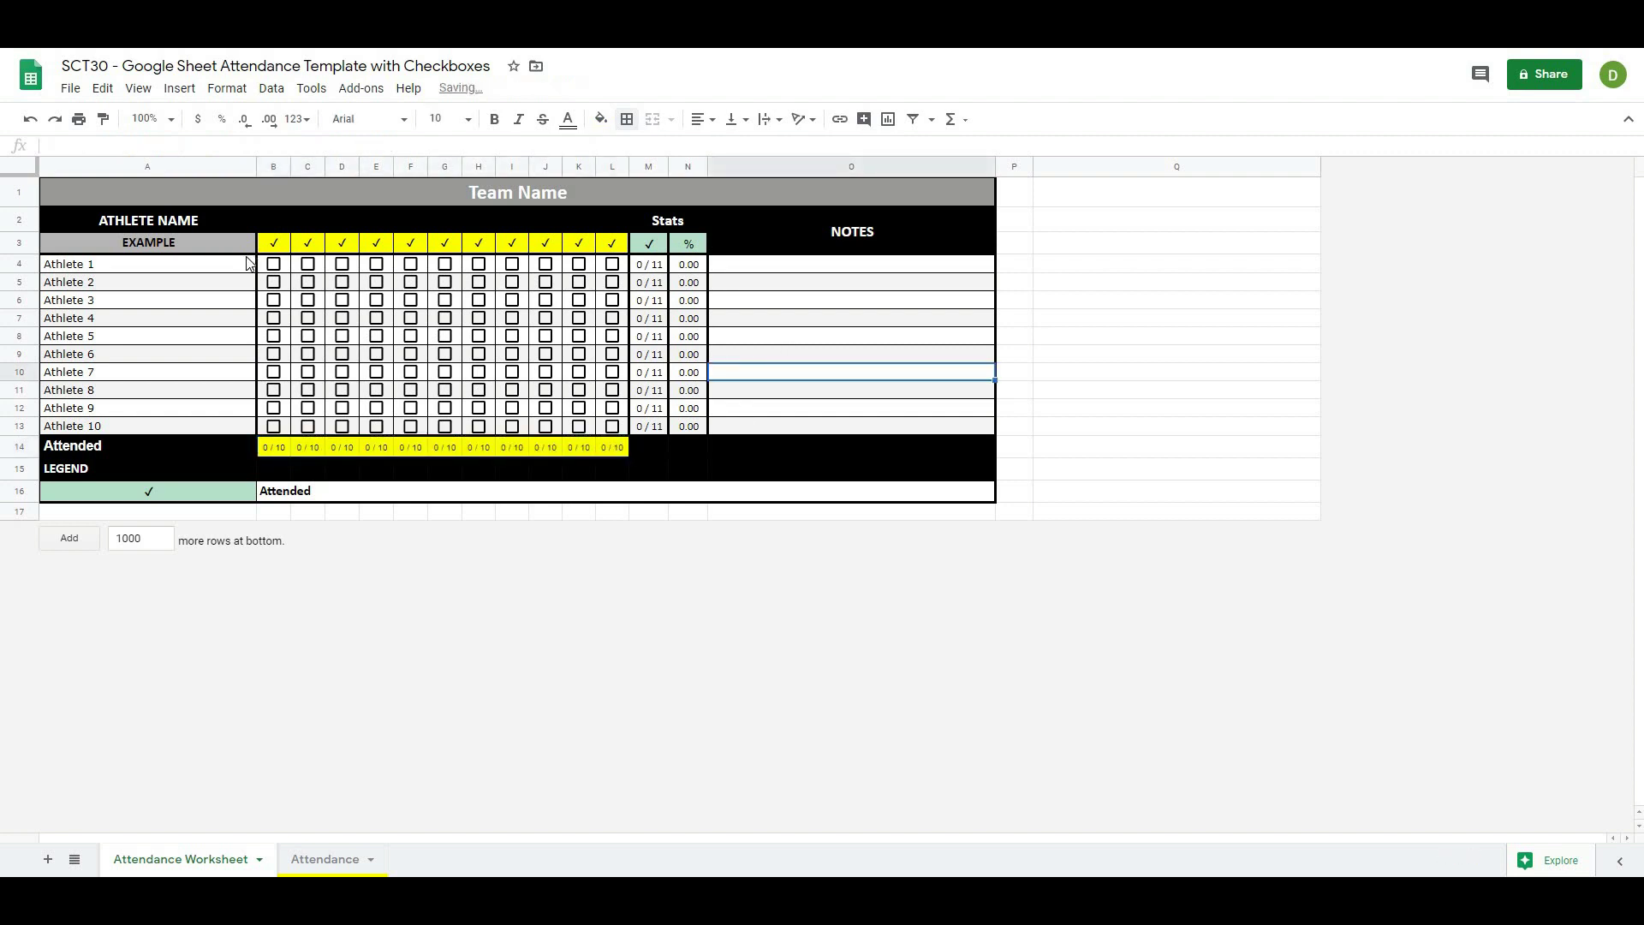
# Test the attendance formulas by ticking and then unticking column B for Athletes 1 to 7 and column C for Athlete 1.
pyautogui.click(274, 265)
pyautogui.click(309, 266)
pyautogui.click(274, 282)
pyautogui.click(274, 300)
pyautogui.click(274, 318)
pyautogui.click(274, 336)
pyautogui.click(274, 353)
pyautogui.click(274, 371)
pyautogui.click(274, 371)
pyautogui.click(274, 353)
pyautogui.click(274, 335)
pyautogui.click(274, 318)
pyautogui.click(274, 299)
pyautogui.click(274, 281)
pyautogui.click(274, 264)
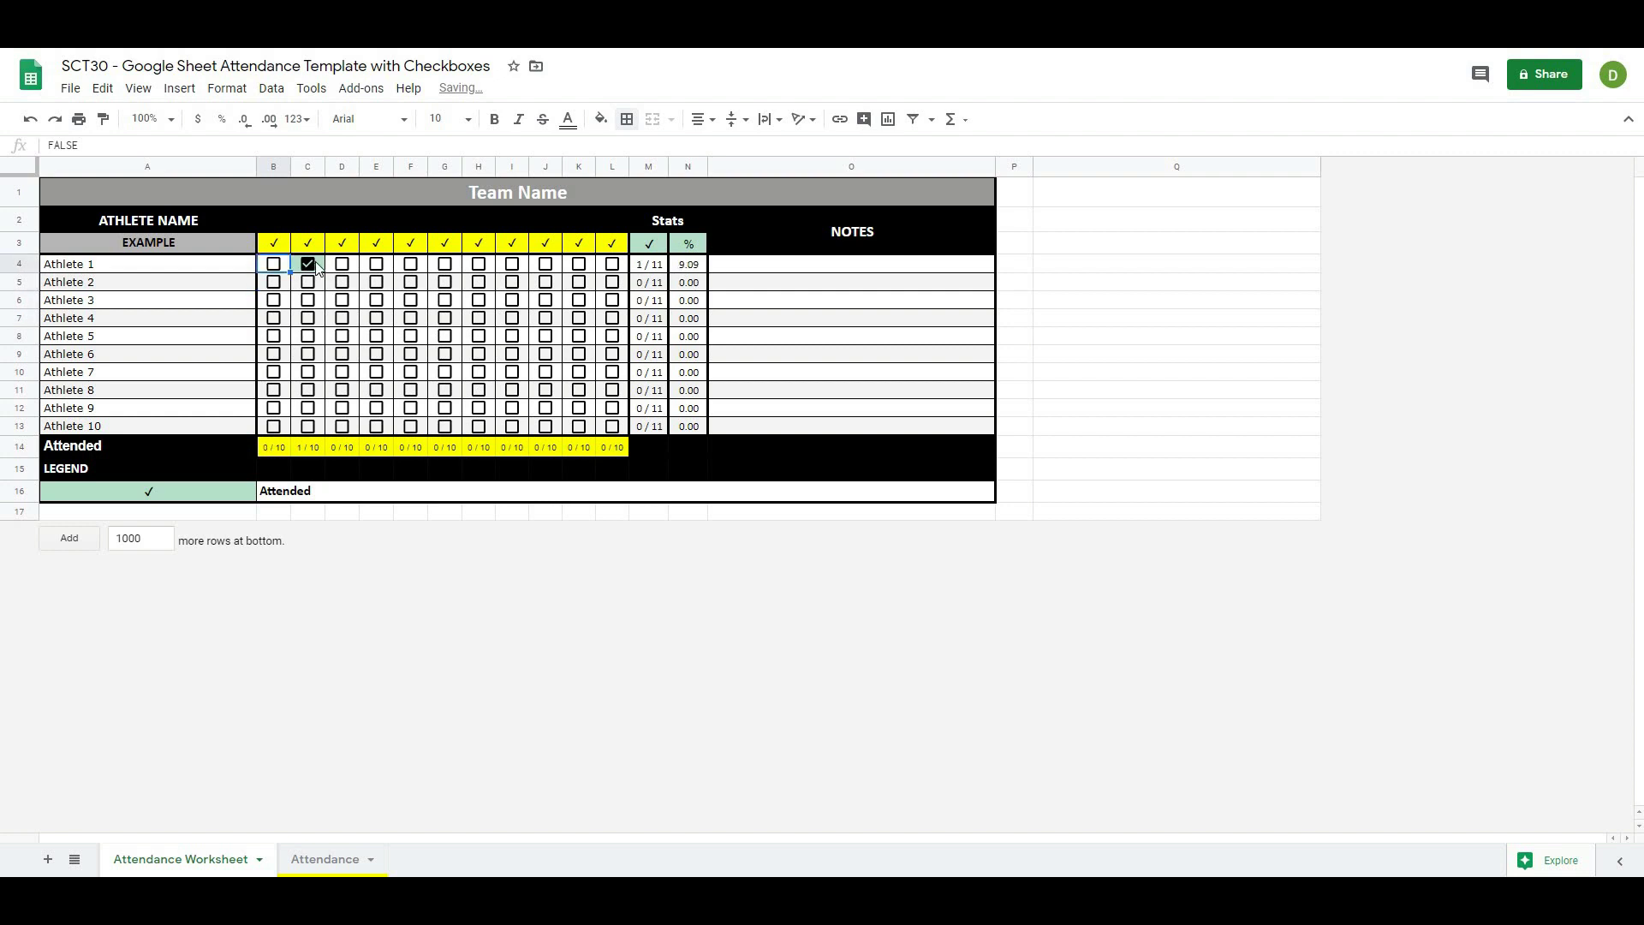
pyautogui.click(308, 264)
pyautogui.click(1120, 288)
pyautogui.click(1093, 224)
pyautogui.click(1104, 244)
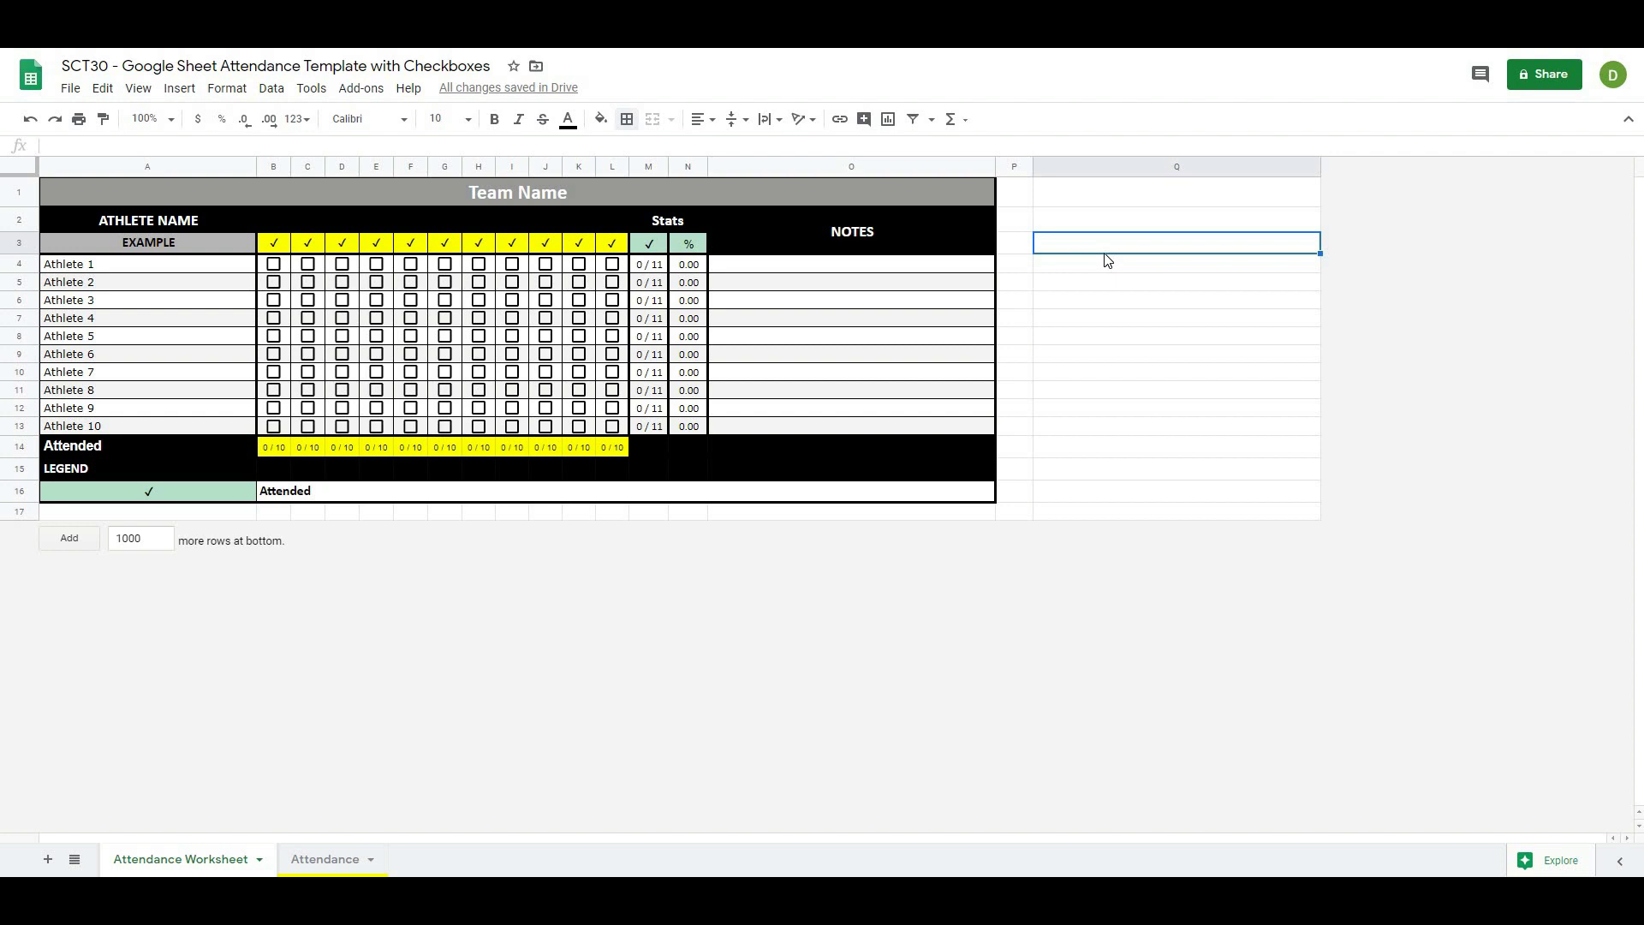
pyautogui.write('@dsmstrength')
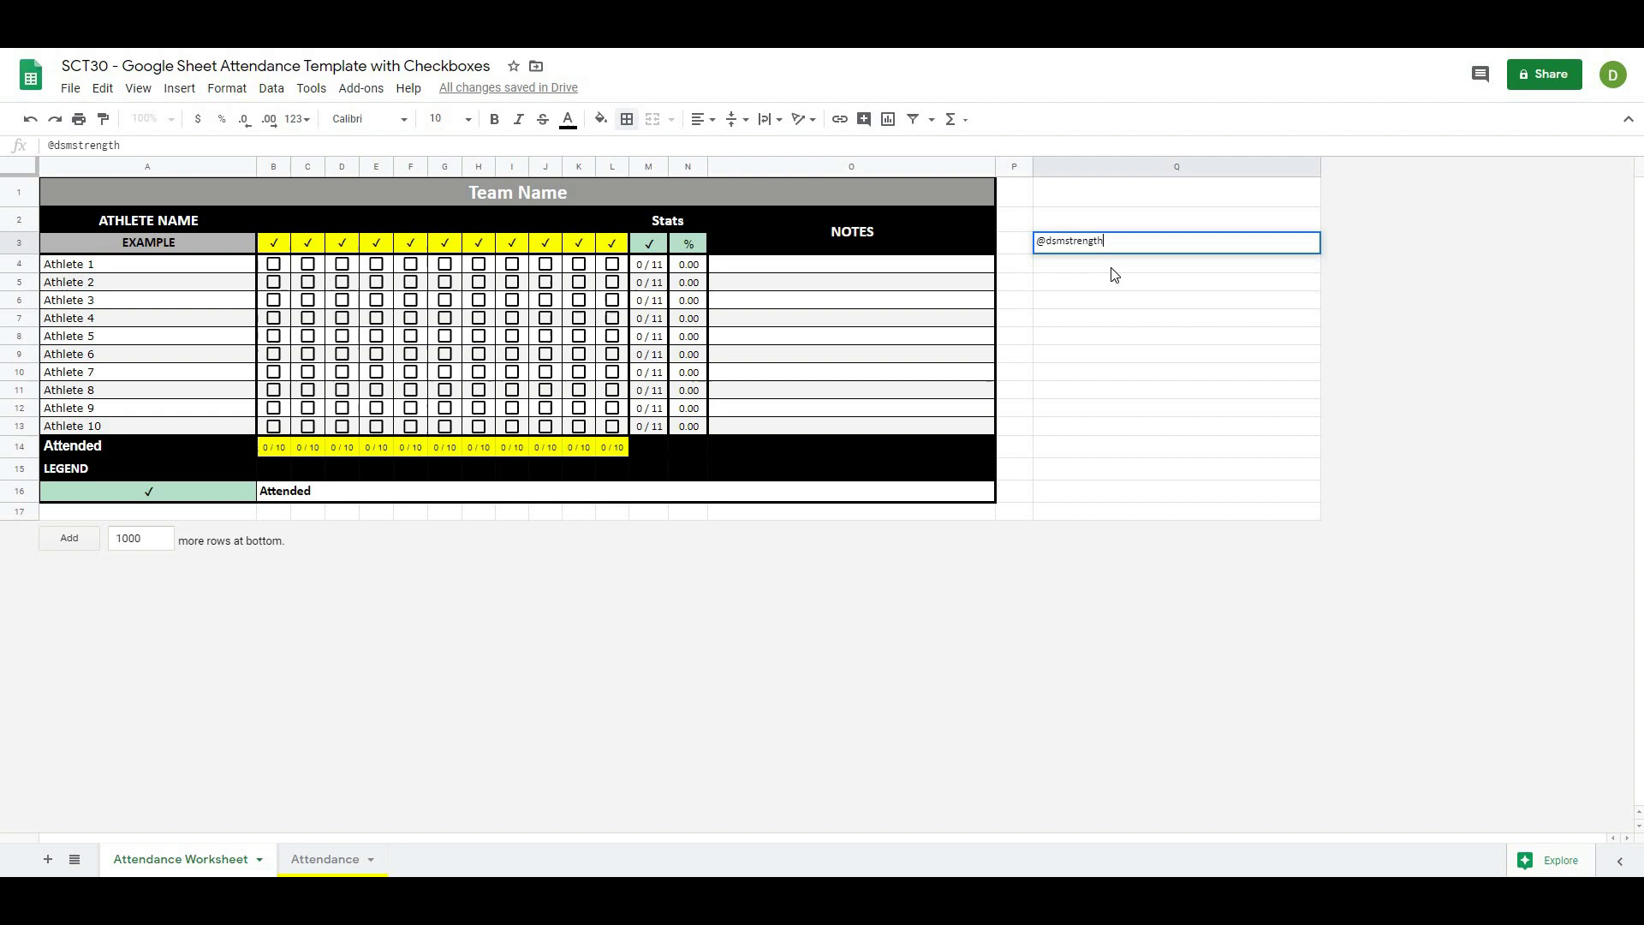
pyautogui.press('Return')
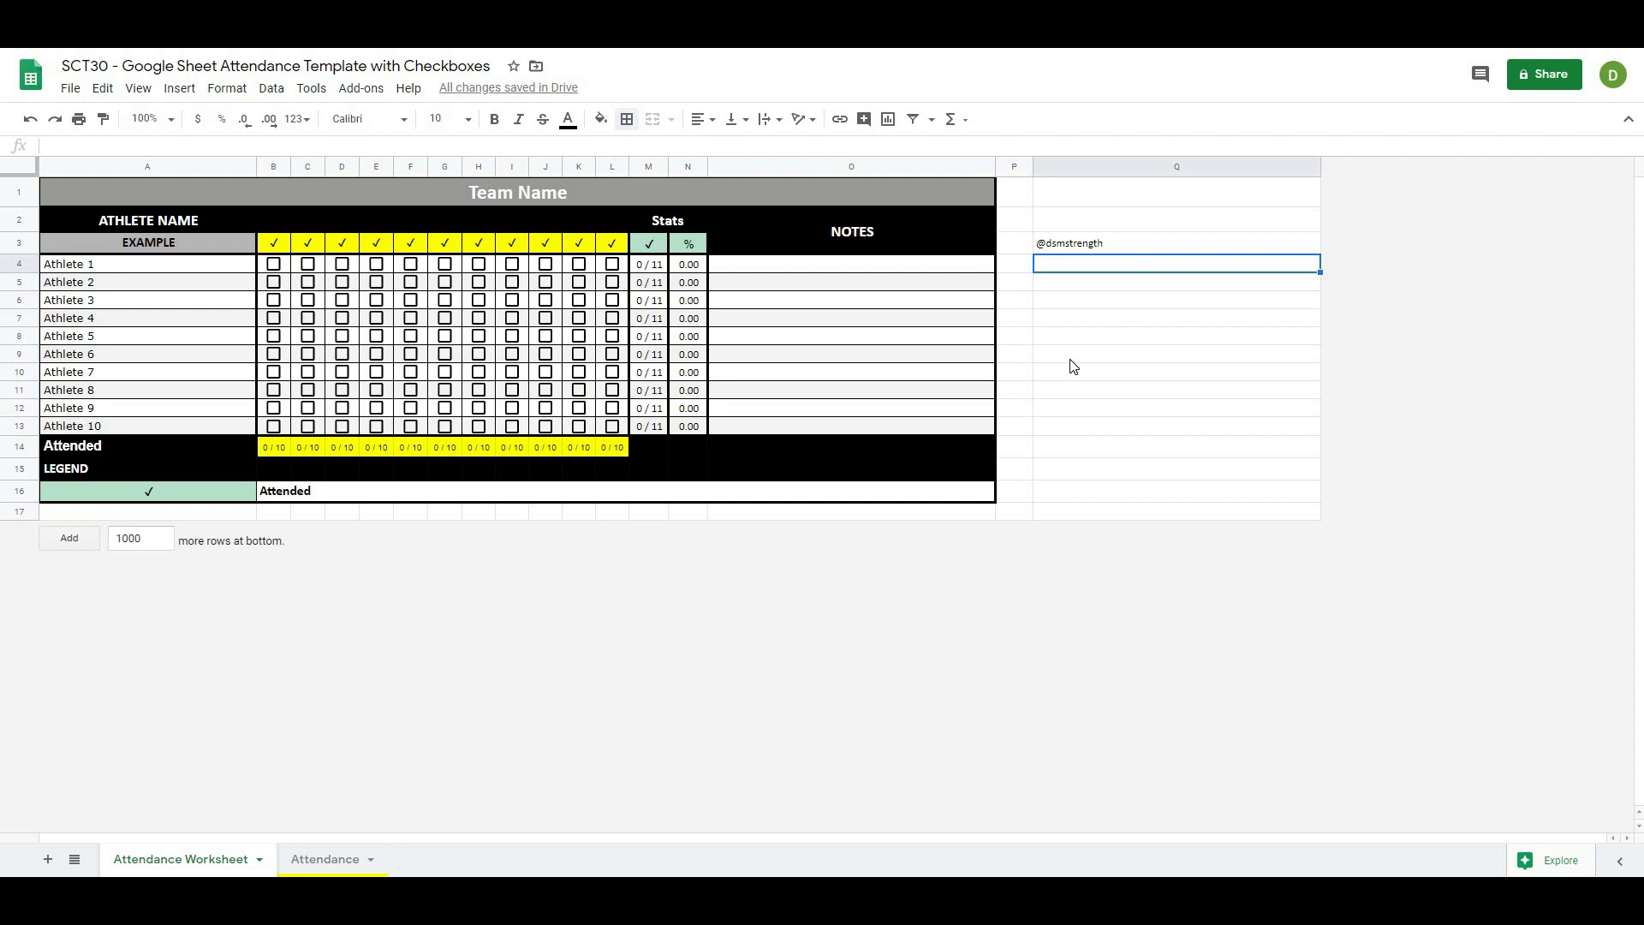
pyautogui.click(1076, 356)
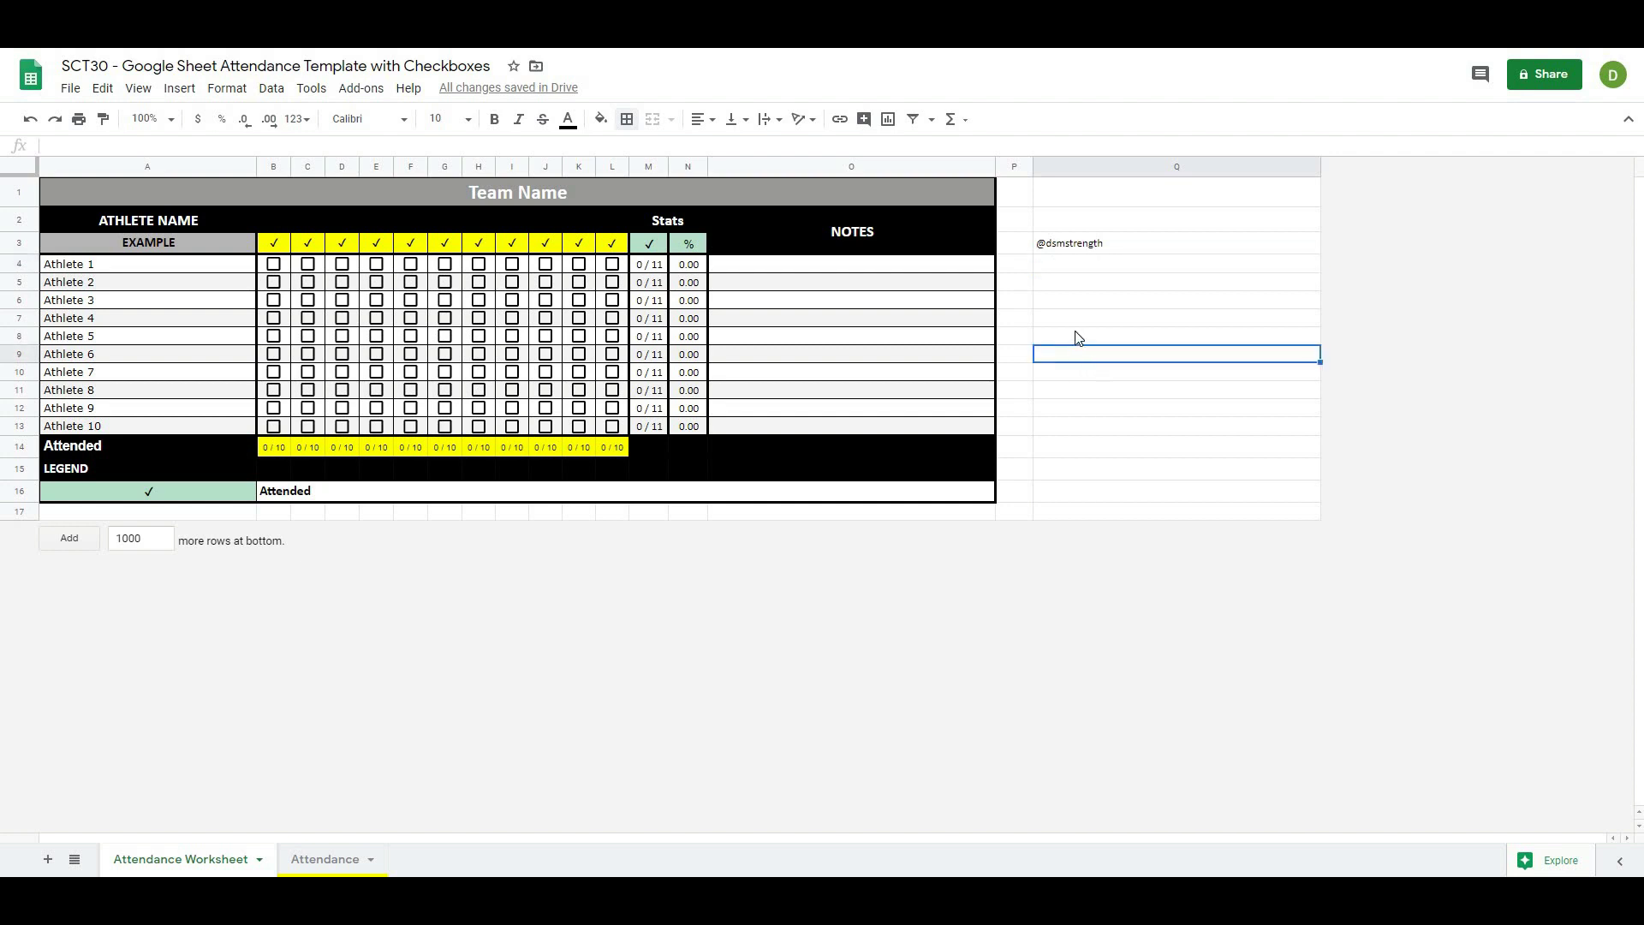
pyautogui.click(1090, 262)
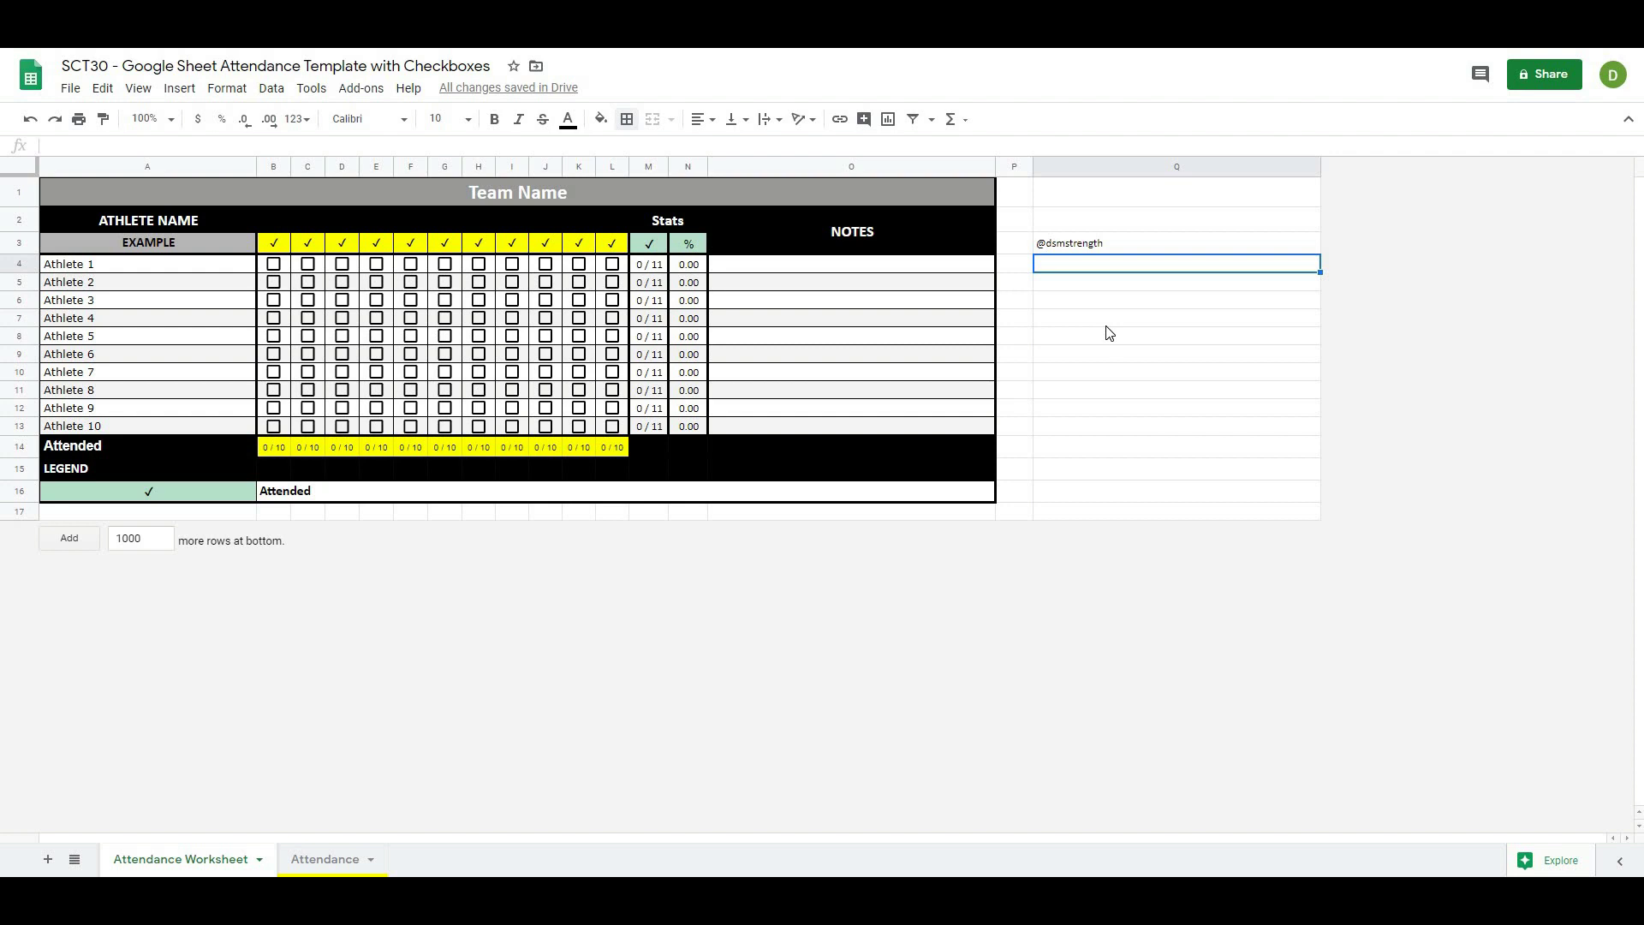
pyautogui.click(1111, 335)
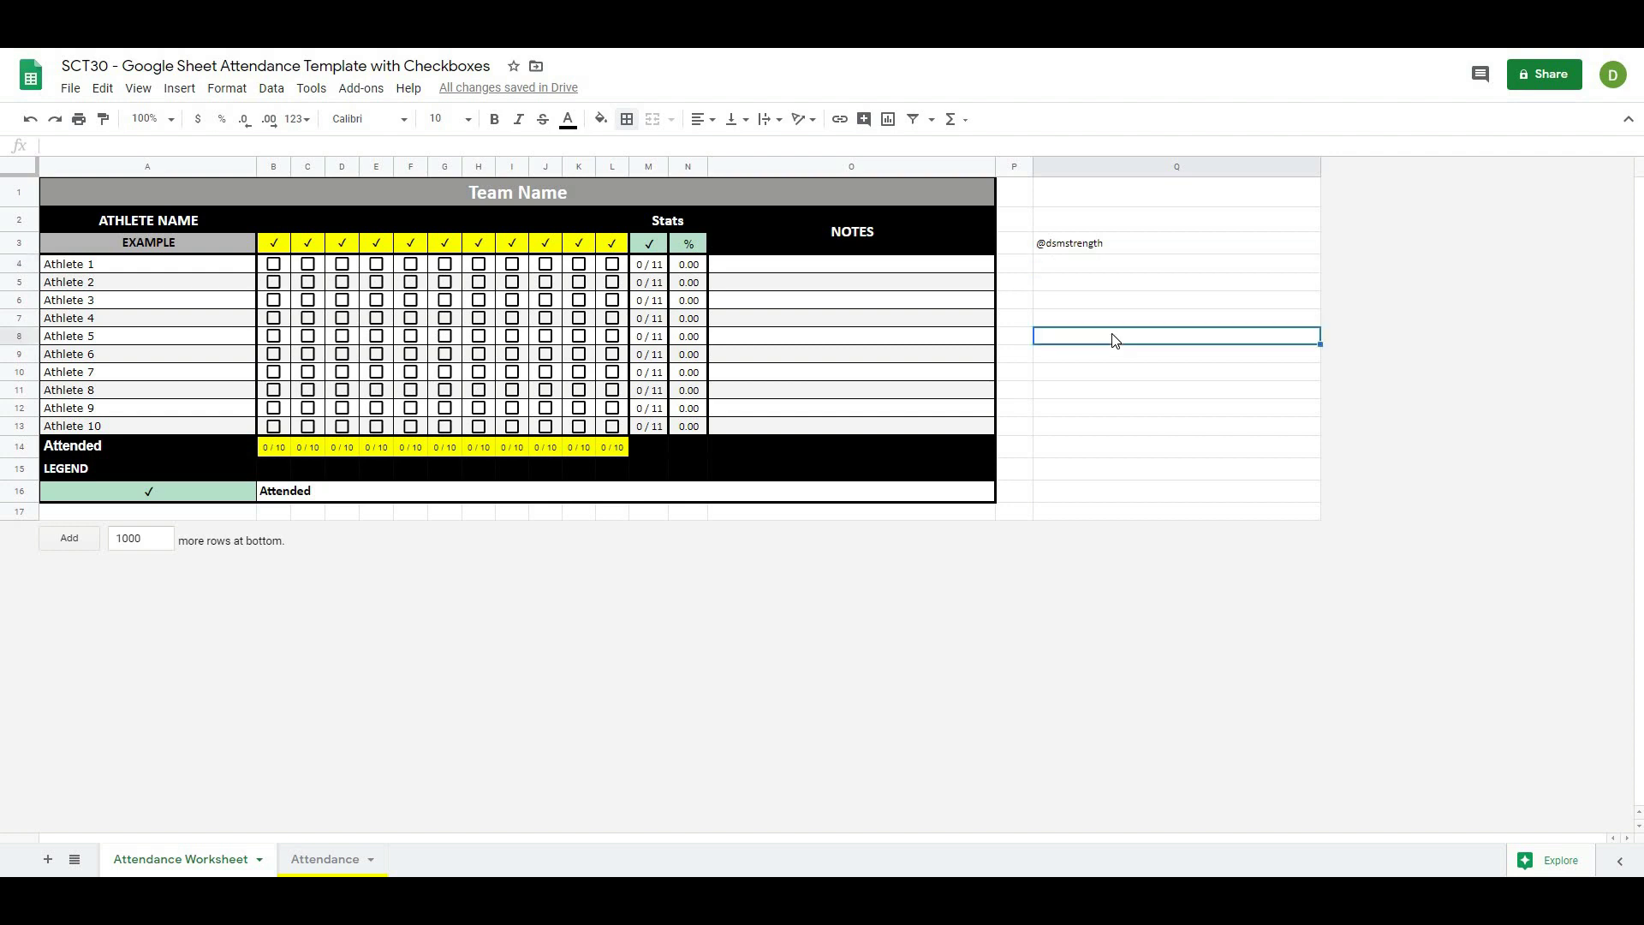
pyautogui.click(1119, 376)
pyautogui.click(1068, 268)
pyautogui.click(1069, 282)
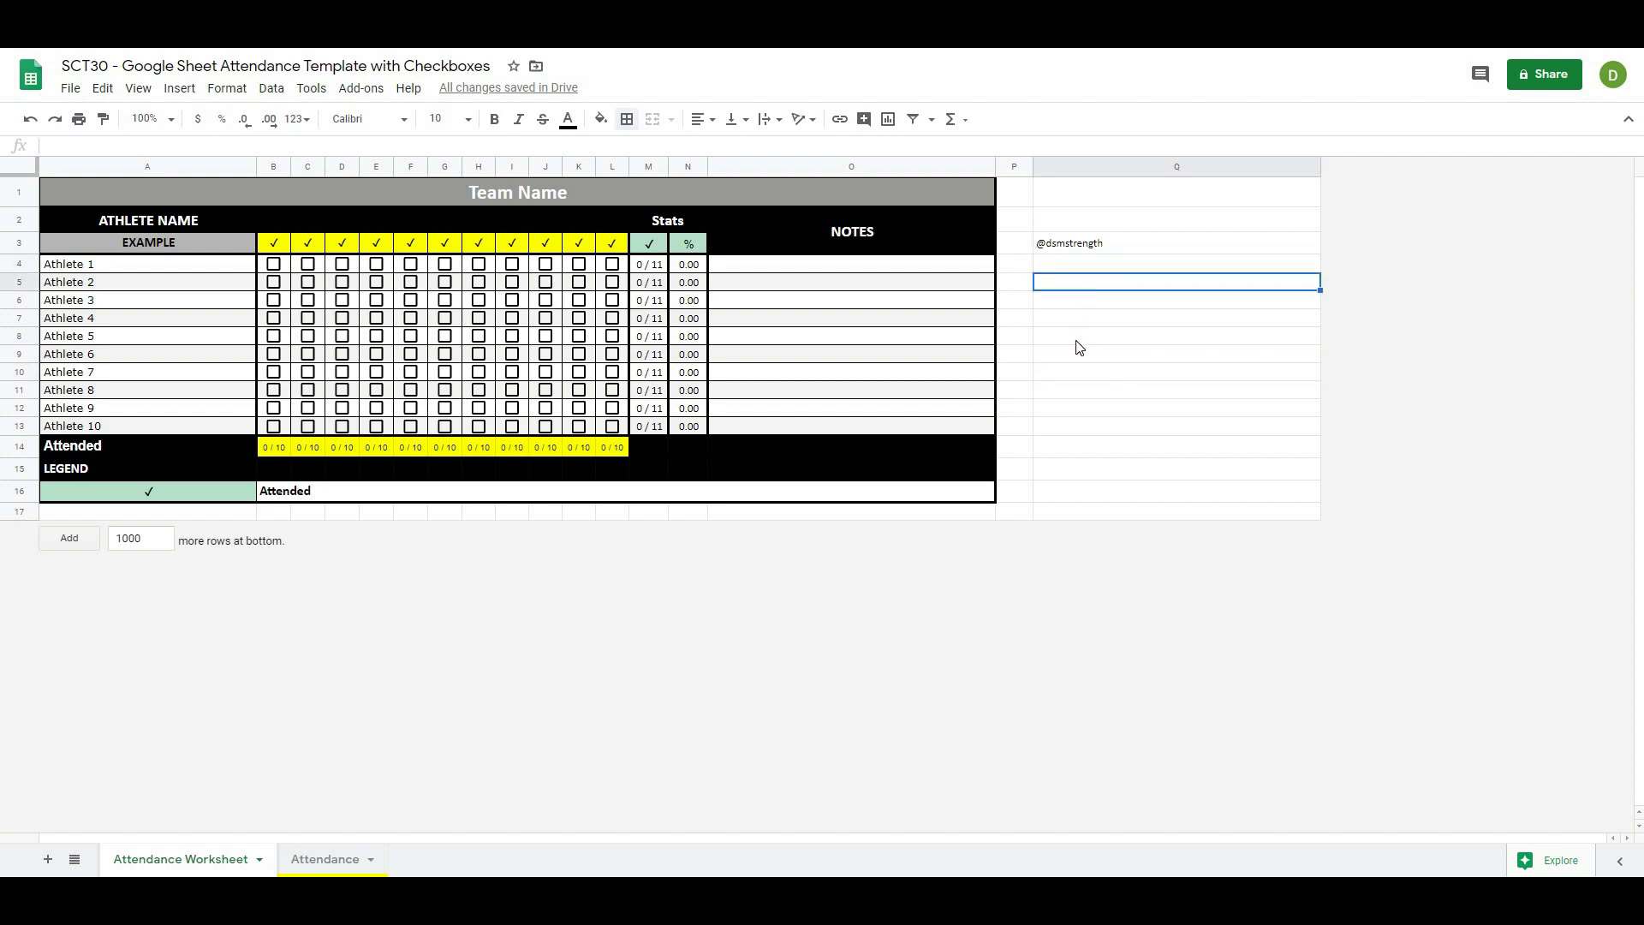
pyautogui.click(1076, 336)
# Enter the website address dsmstrength.com in cell Q5, two rows below the handle.
pyautogui.click(1057, 285)
pyautogui.write('dsmstrength.com')
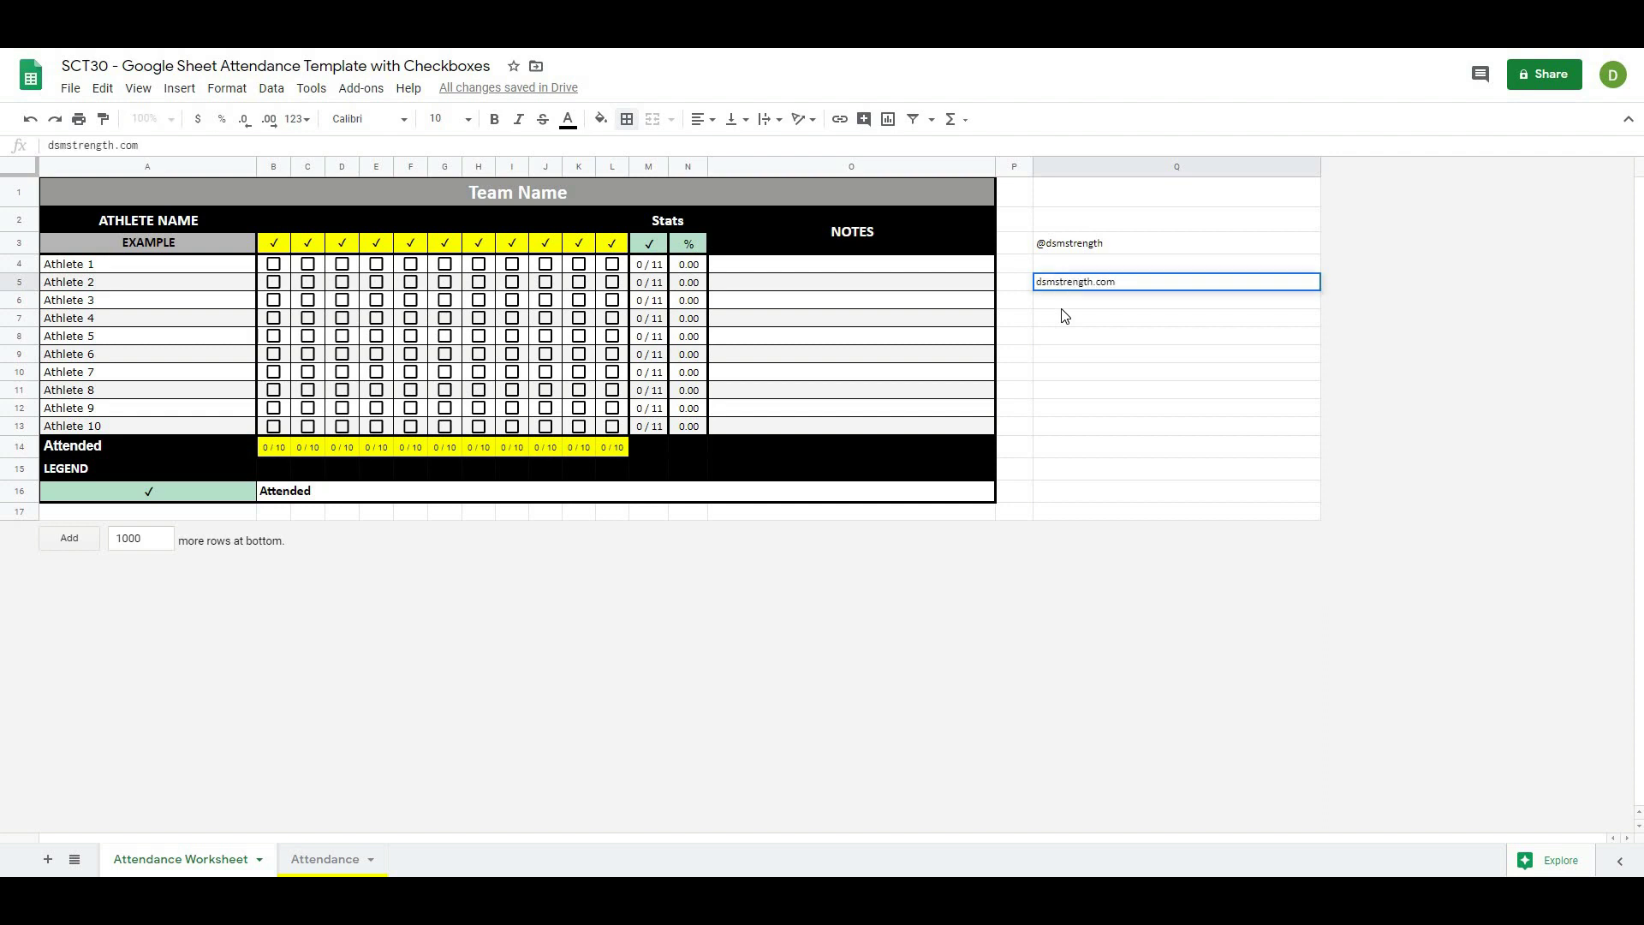
pyautogui.click(1061, 305)
pyautogui.click(1091, 363)
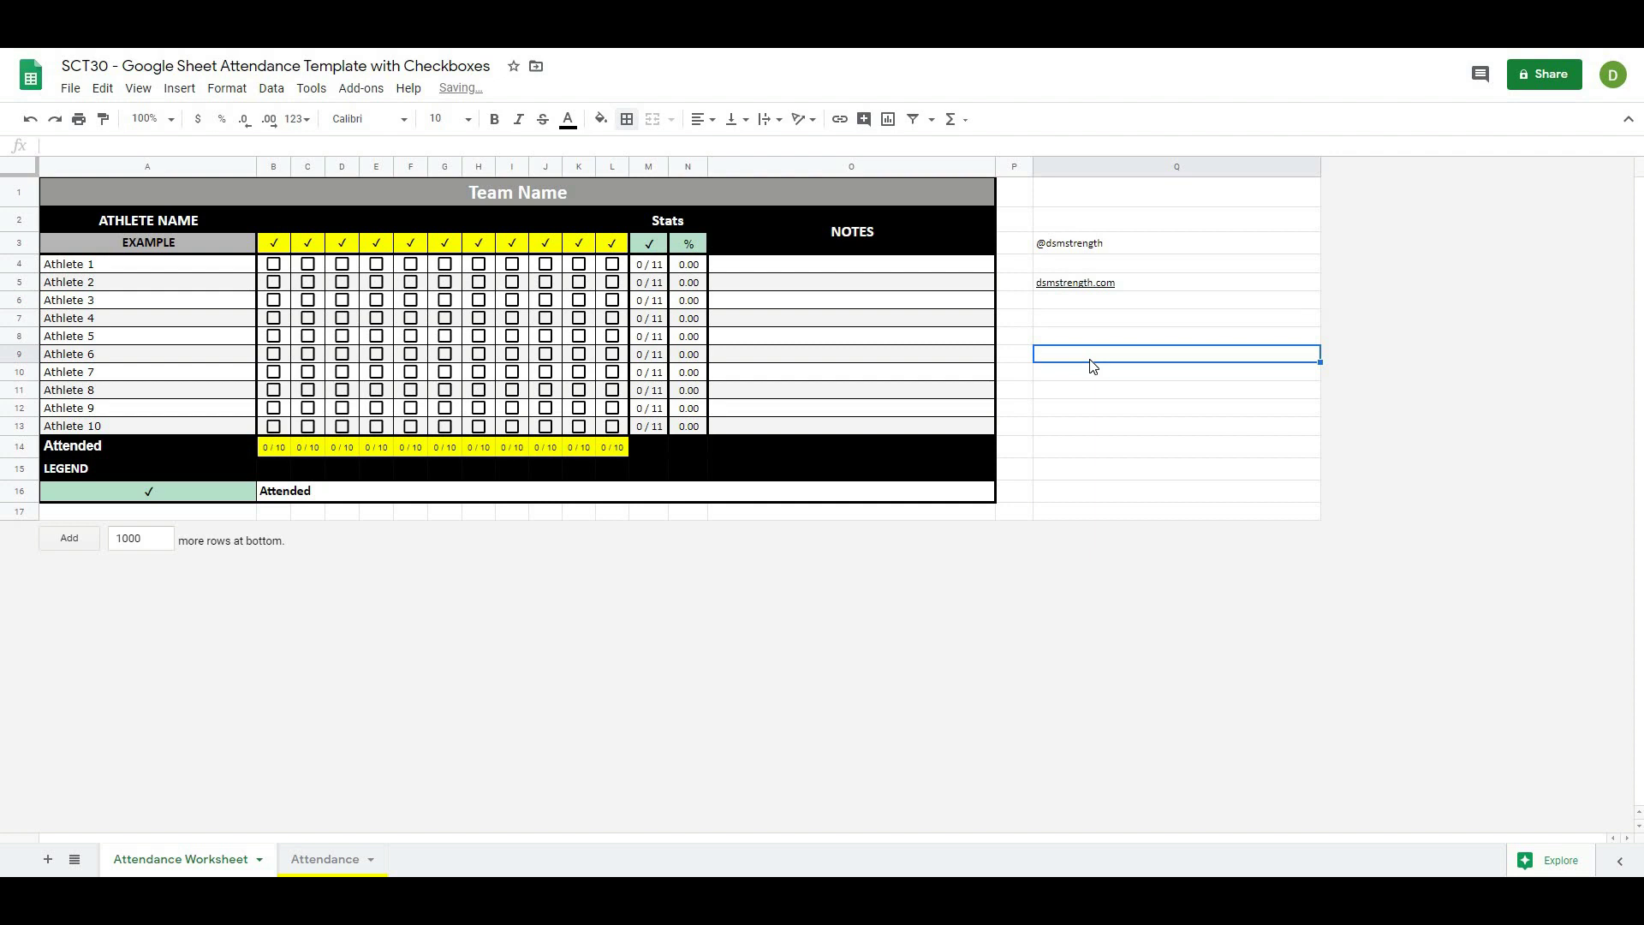